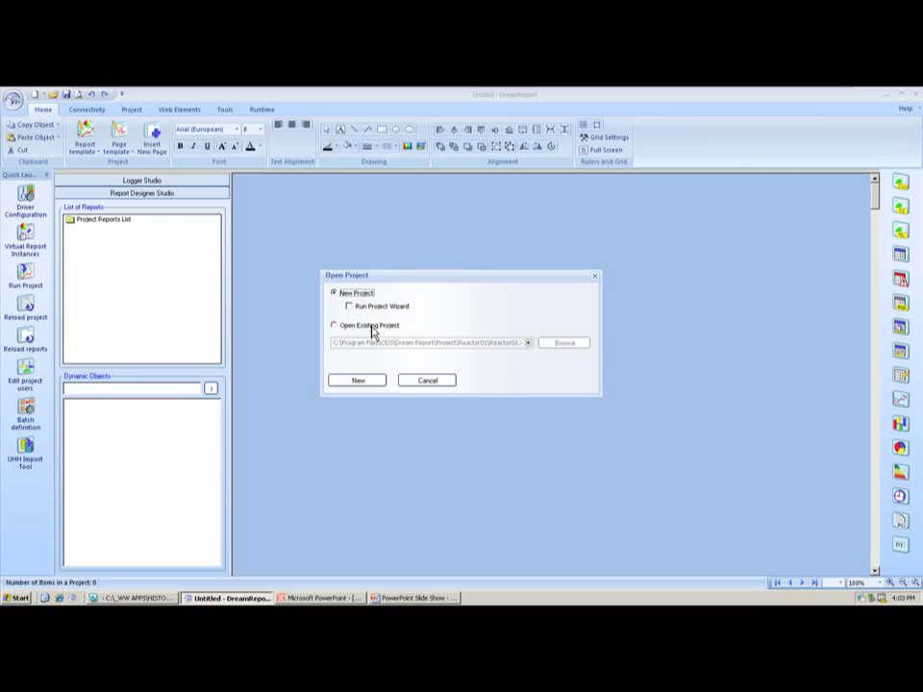
- Open the existing Reactor01.drpj project and bring the HISTORIAN REACTOR display to the front
click(373, 329)
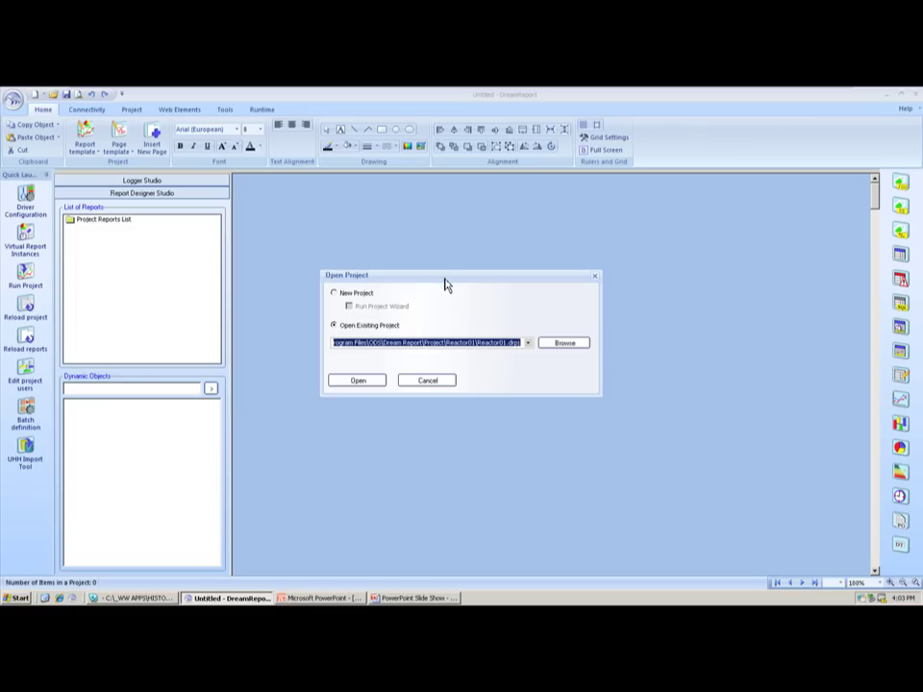
drag(448, 278, 457, 248)
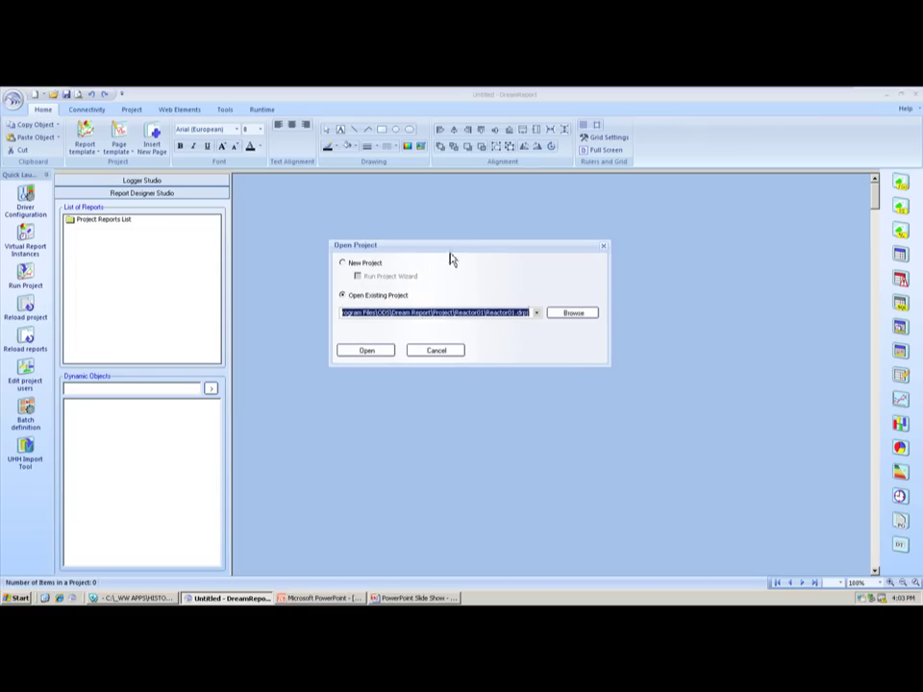
click(379, 354)
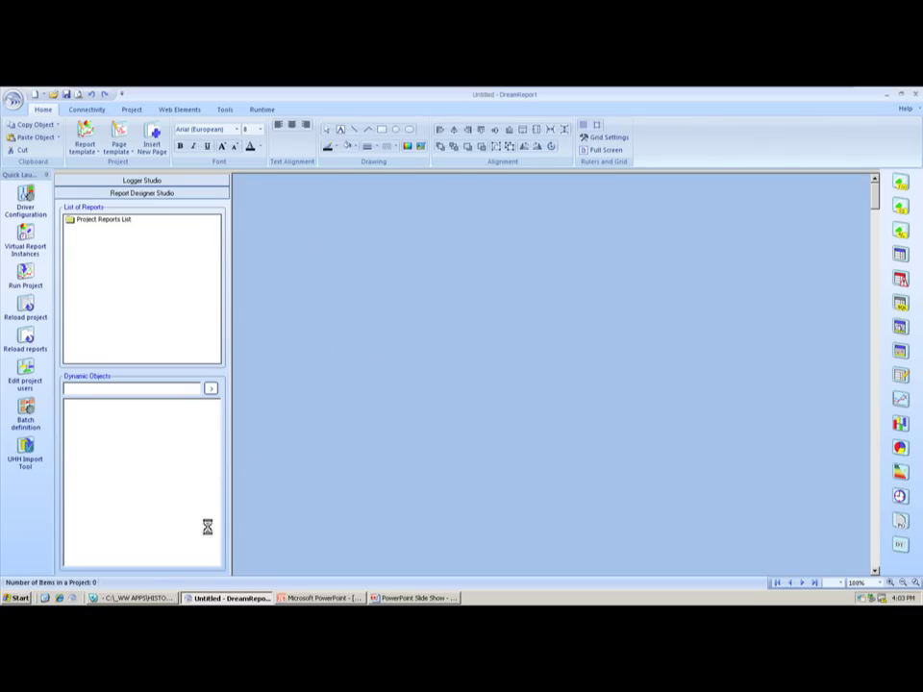
click(142, 597)
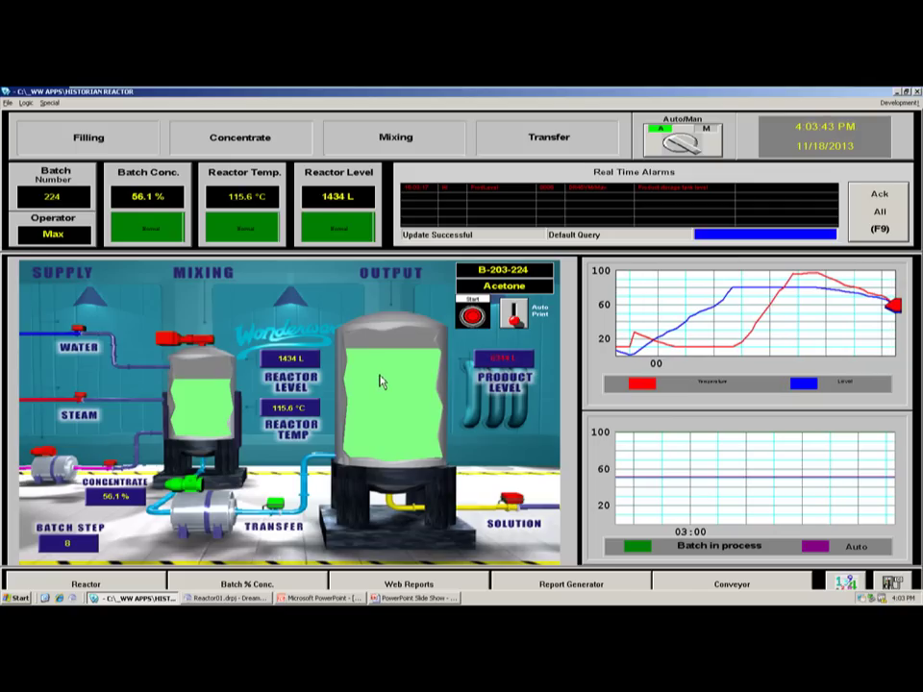
- Acknowledge all reactor alarms with Ack All (F9) and launch the System Management Console
click(874, 236)
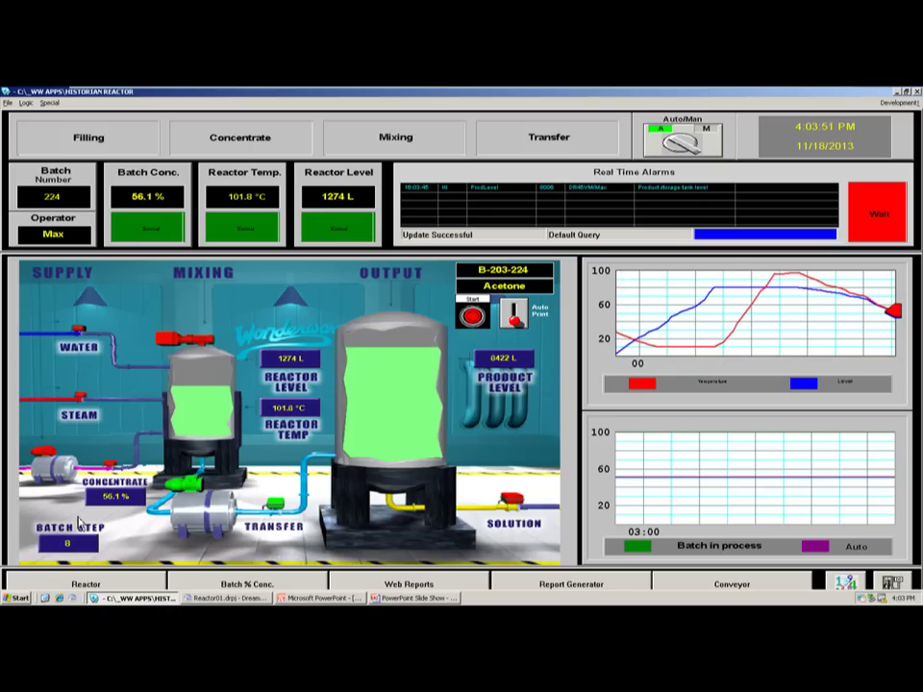
click(10, 593)
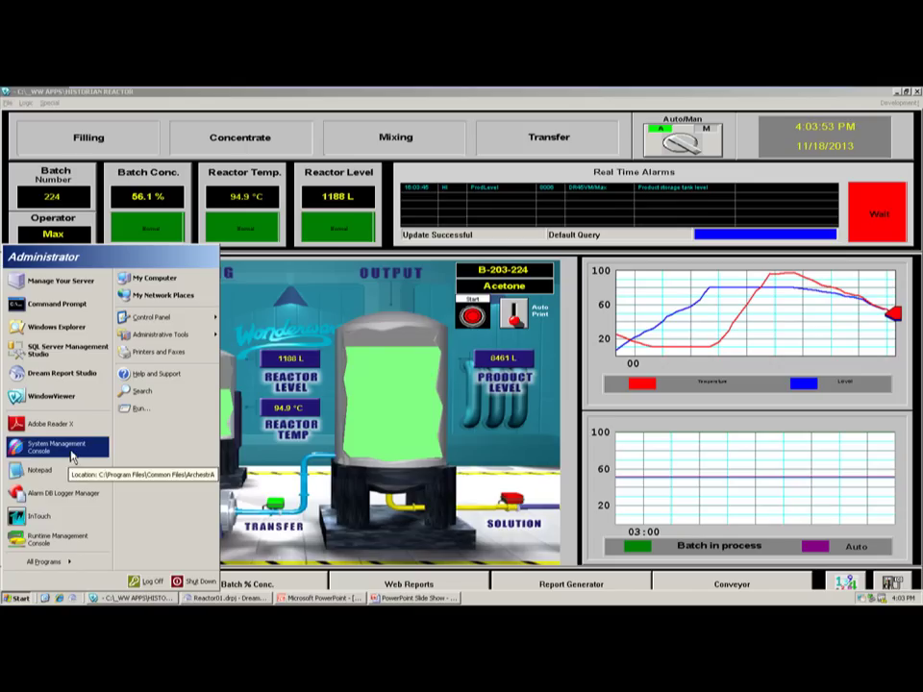
click(71, 460)
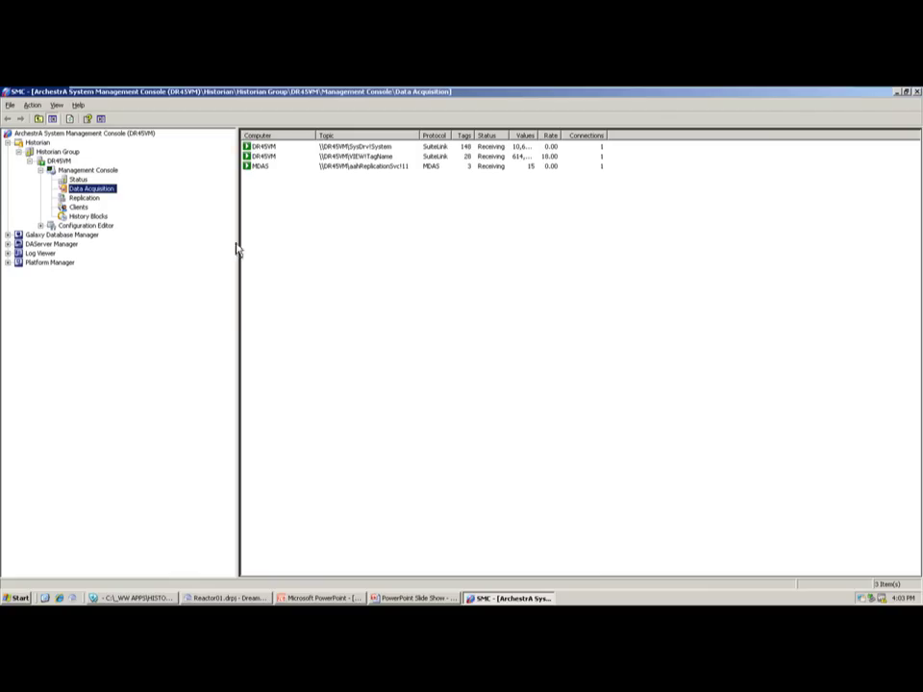
- Review the historian's Data Acquisition connections, starting with VIEW TagName, and its overall Status
click(330, 157)
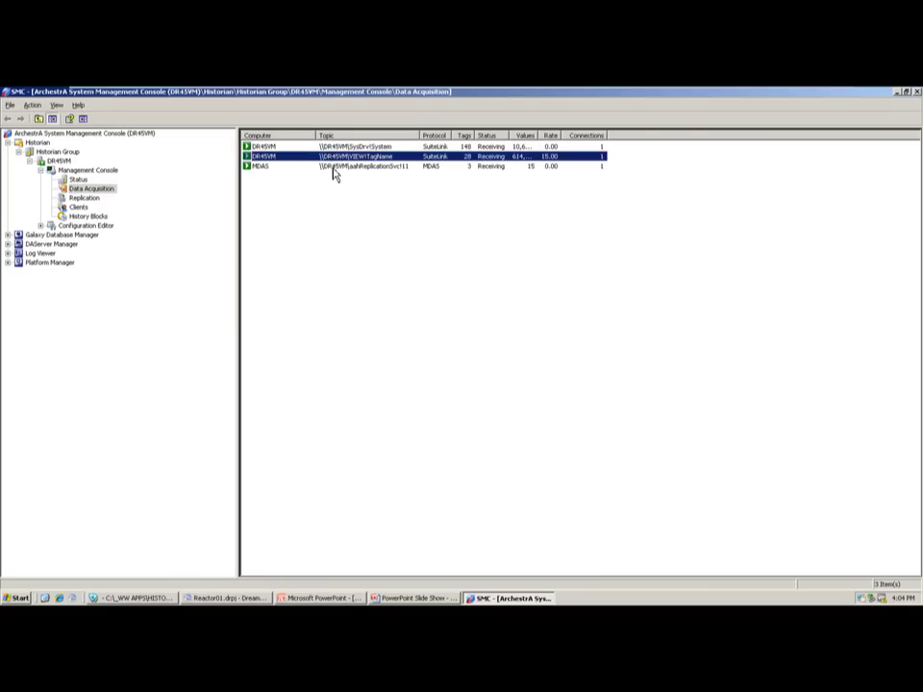
click(334, 167)
key(Up)
key(Up)
click(83, 180)
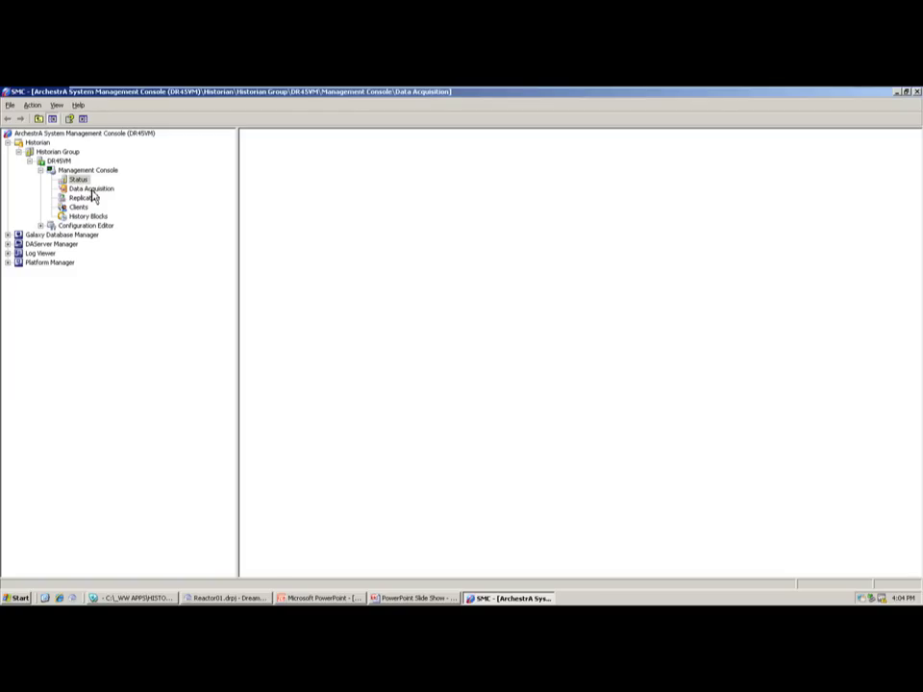
- Close the System Management Console
click(917, 93)
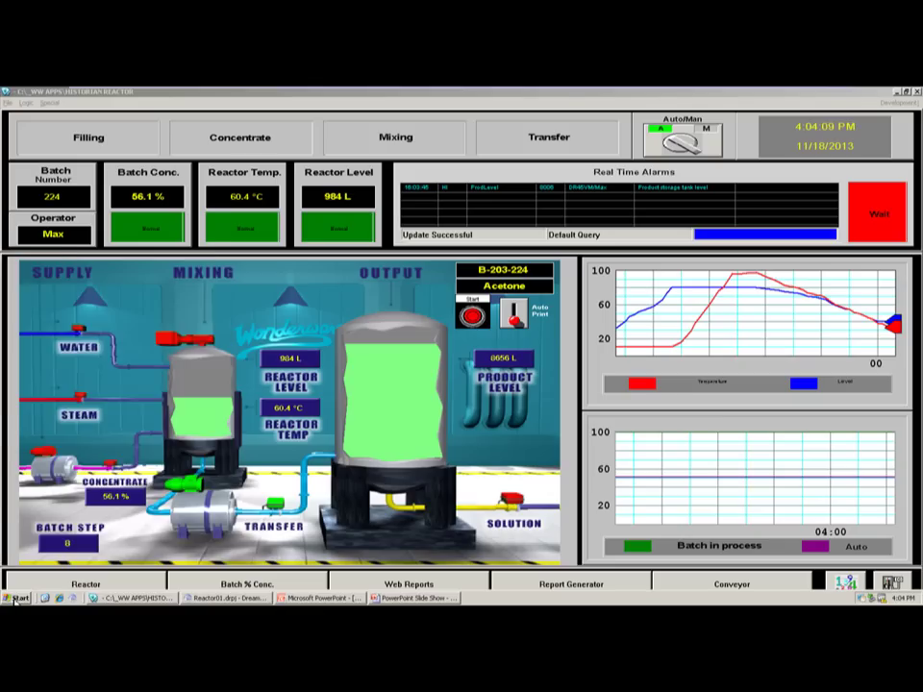
click(16, 599)
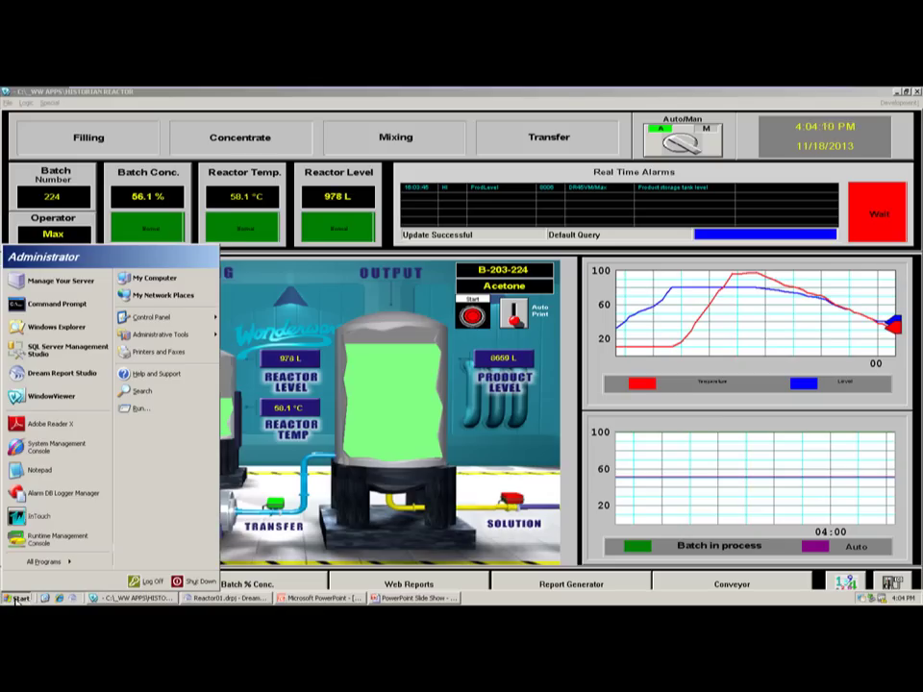
click(63, 496)
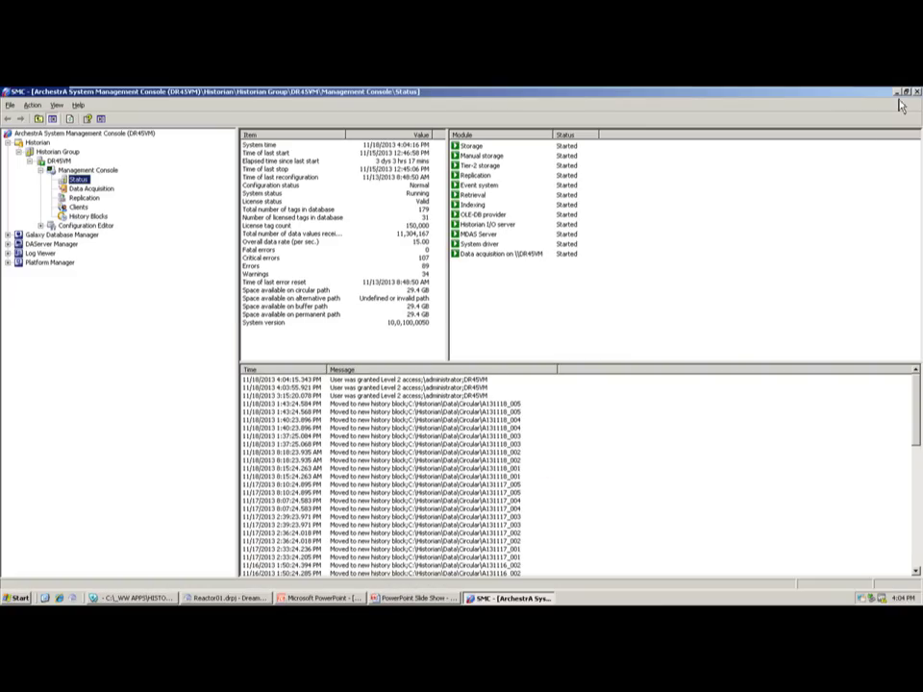
key(alt+F4)
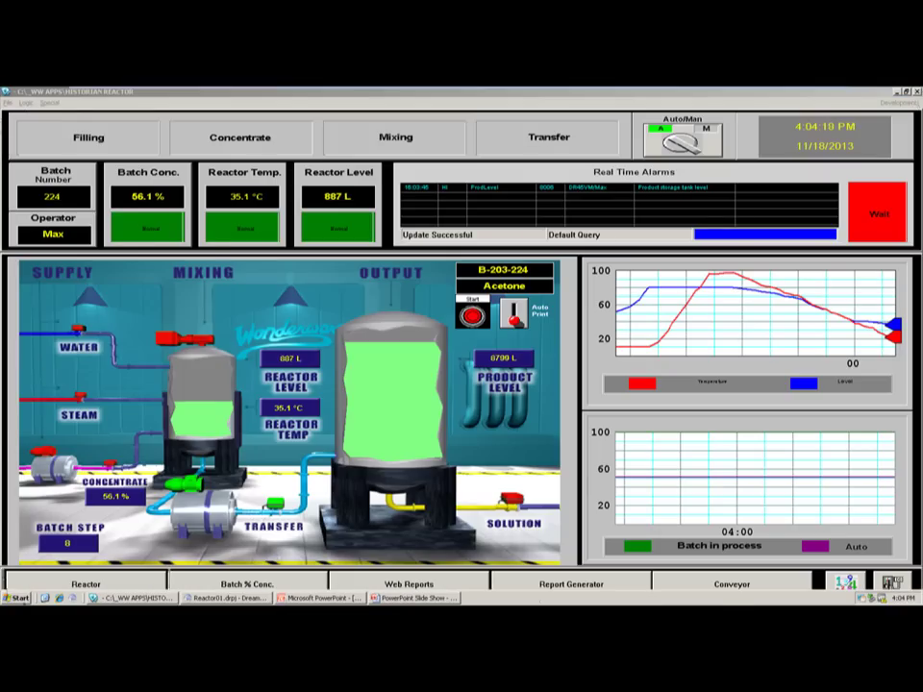
- Start Alarm DB Logger Manager to confirm an empty smart cache, then minimize the reactor display
click(19, 598)
click(58, 492)
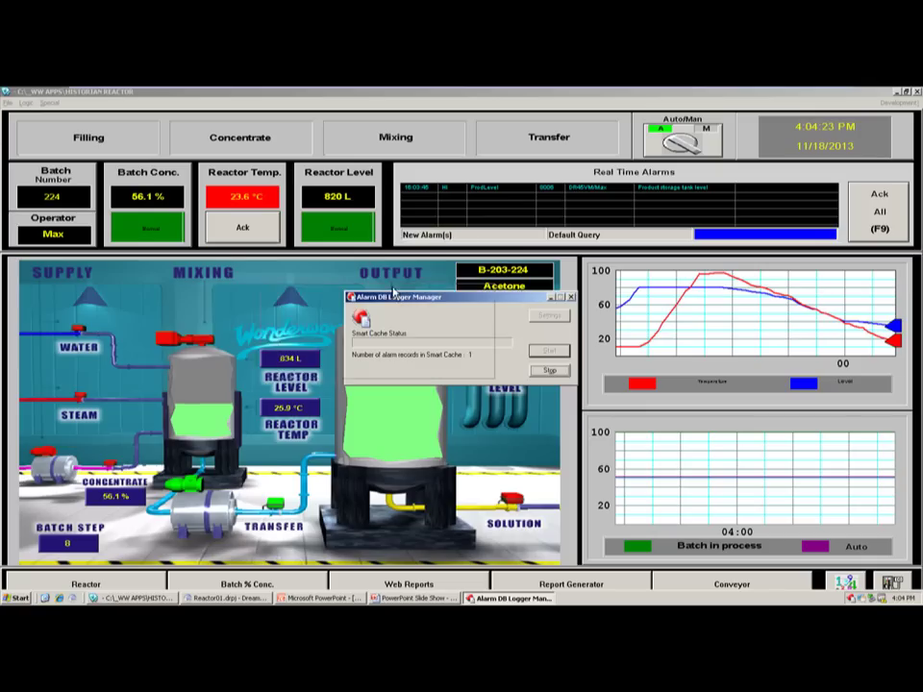
drag(515, 297, 430, 290)
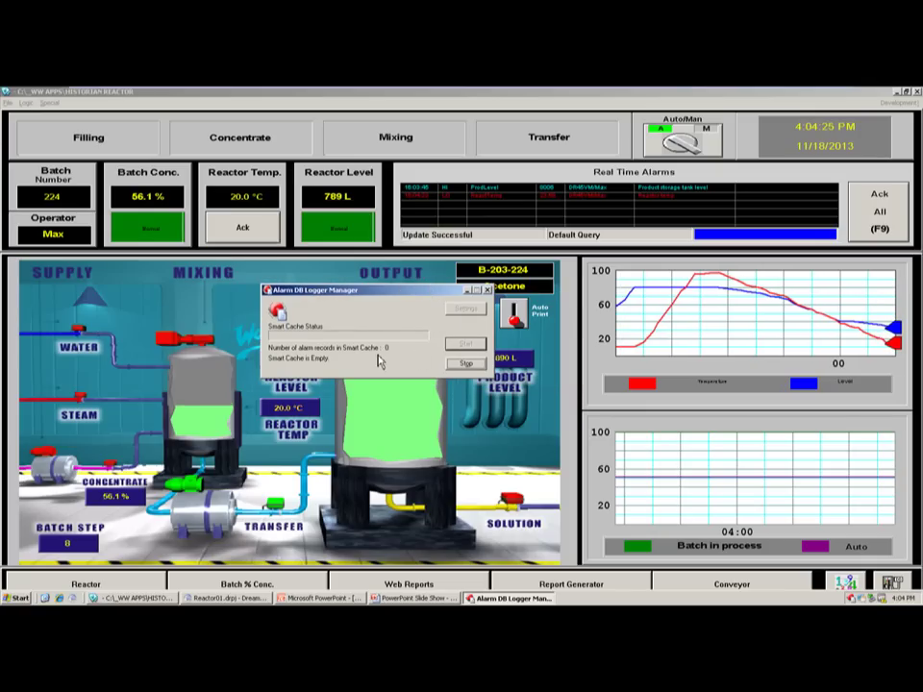
click(503, 420)
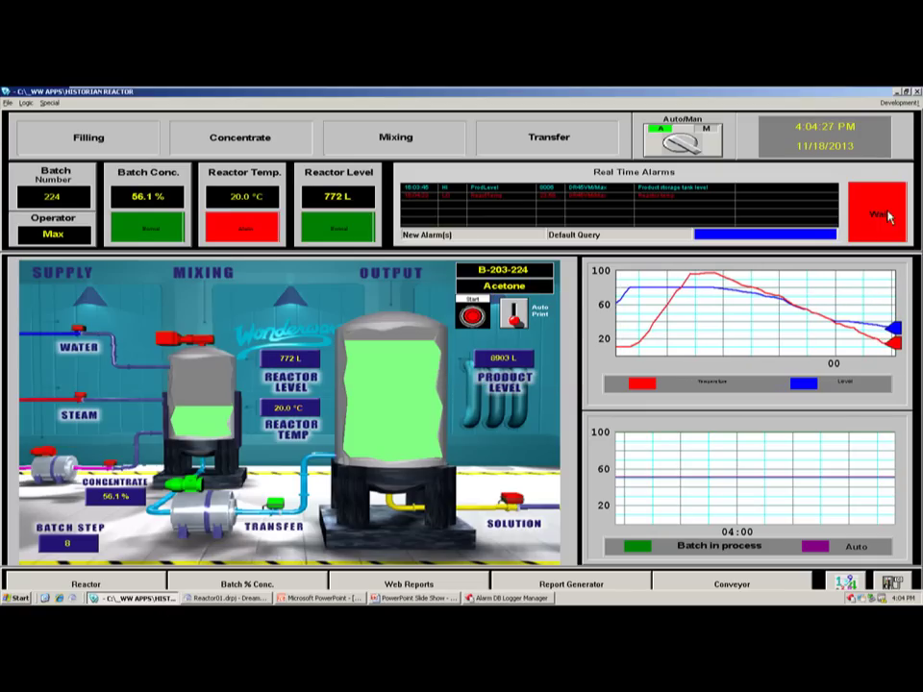
click(897, 92)
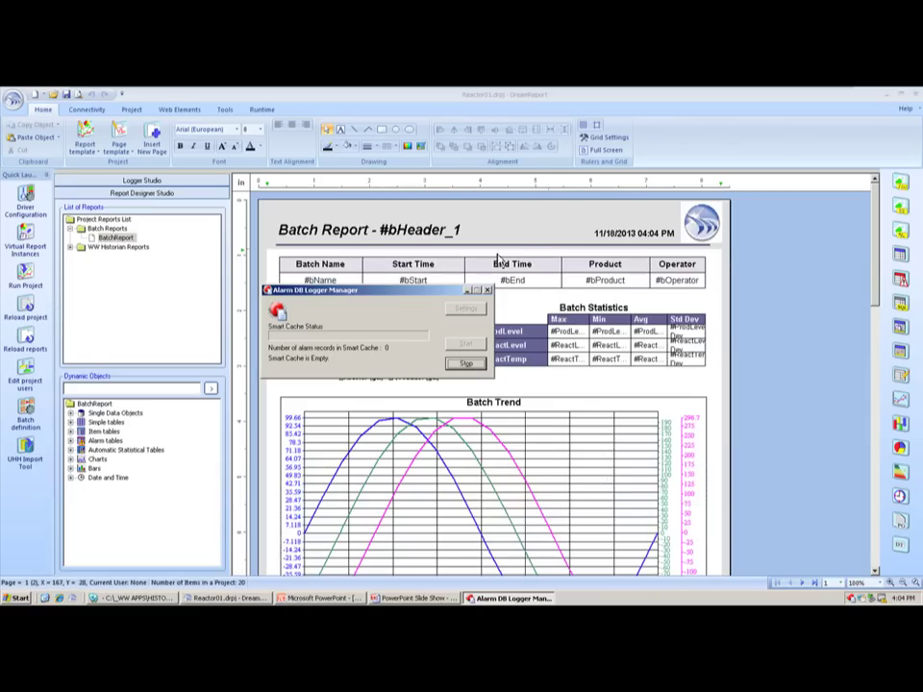
- Close the batch report via Project Reports List and widen the Quick Launch Bar
click(115, 219)
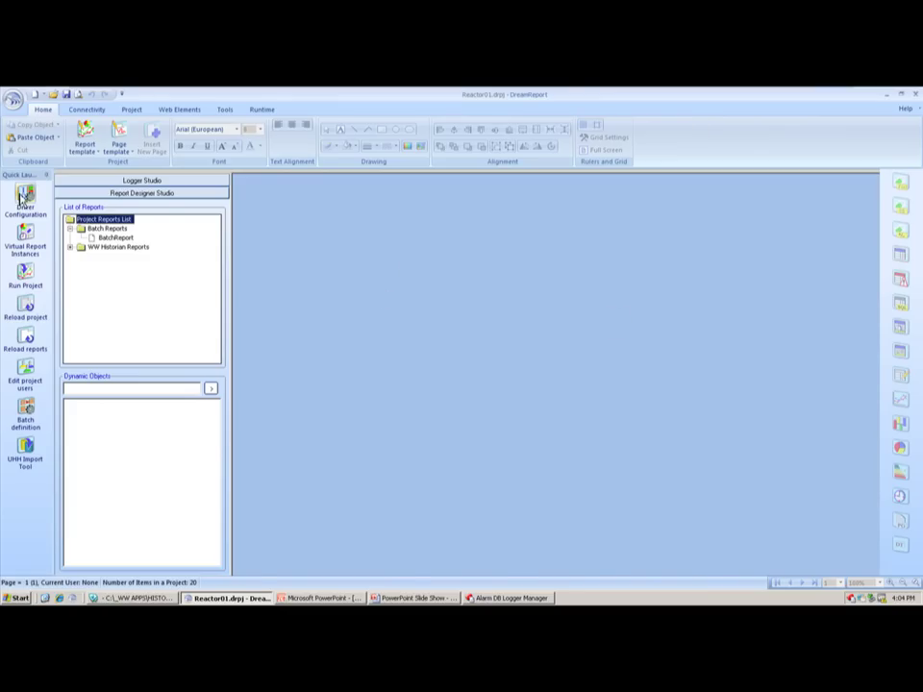
drag(56, 182, 76, 184)
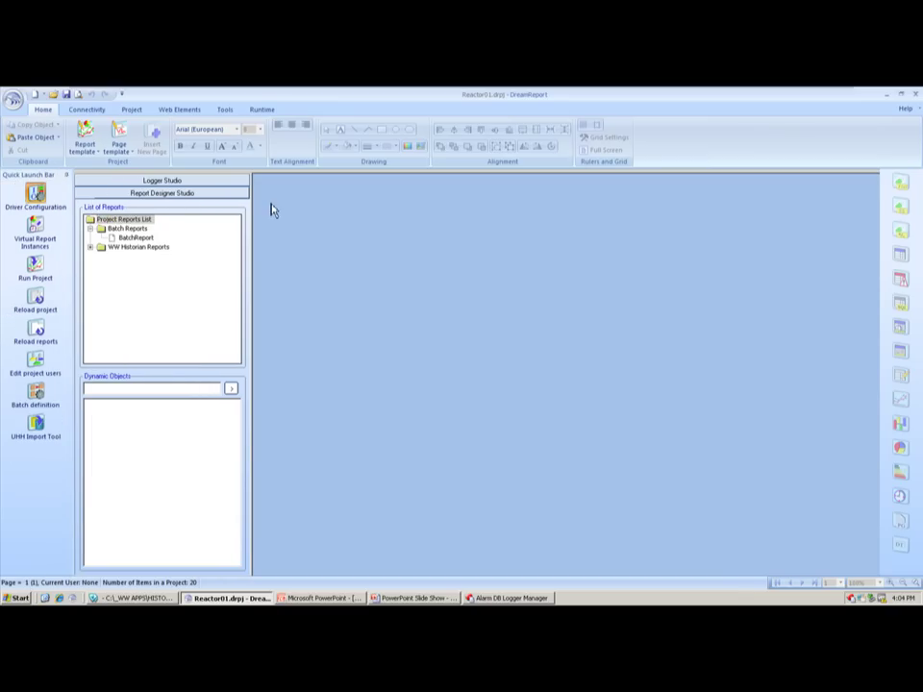
- Open the driver configuration and browse the Siemens, Eurotherm, OSIsoft and Arc Informatique sources
click(35, 196)
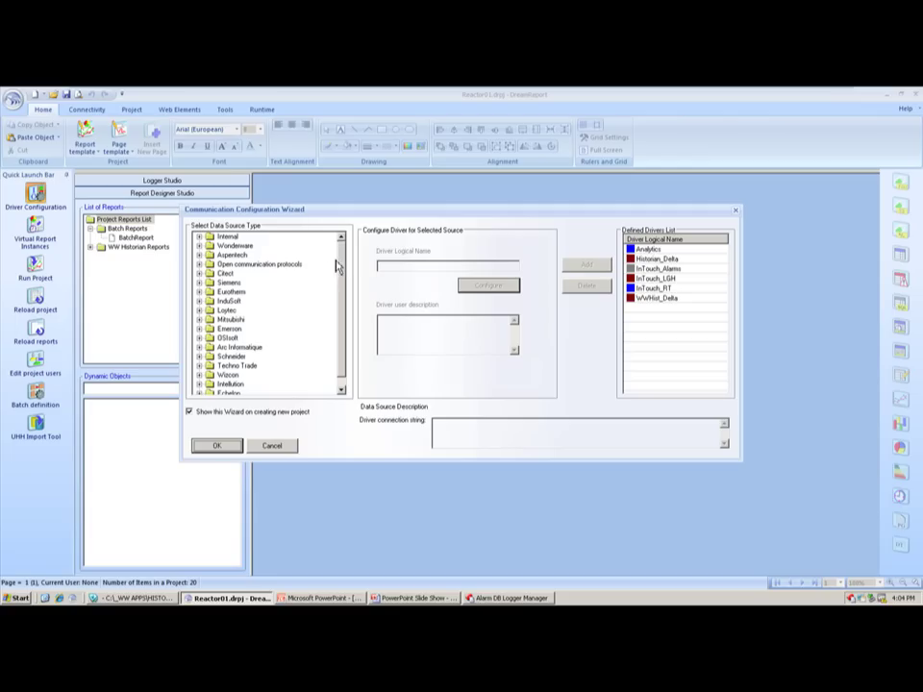
scroll(343, 274, down, 1)
scroll(343, 278, up, 1)
click(199, 284)
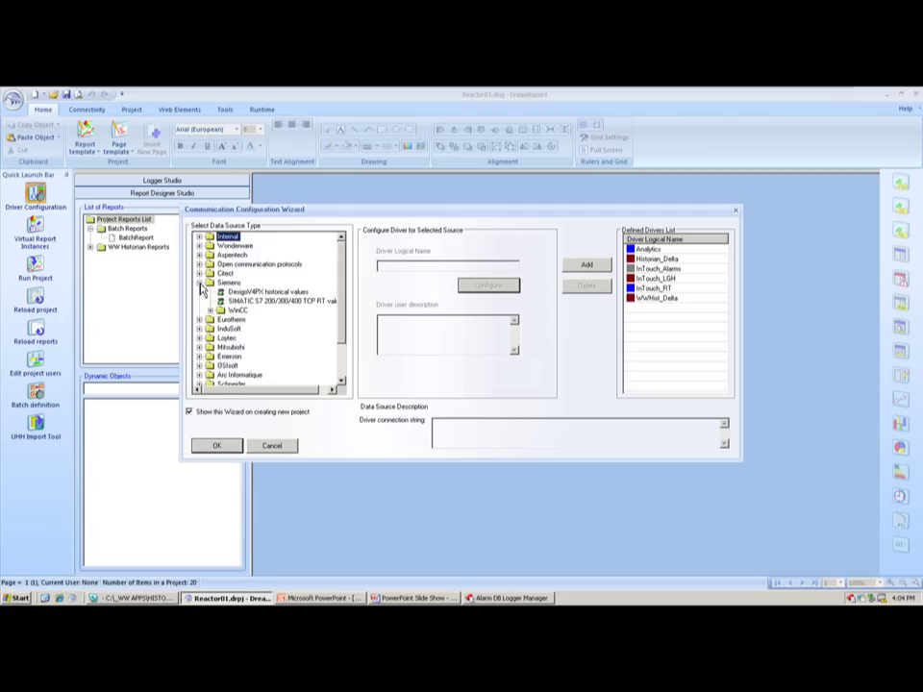
click(200, 319)
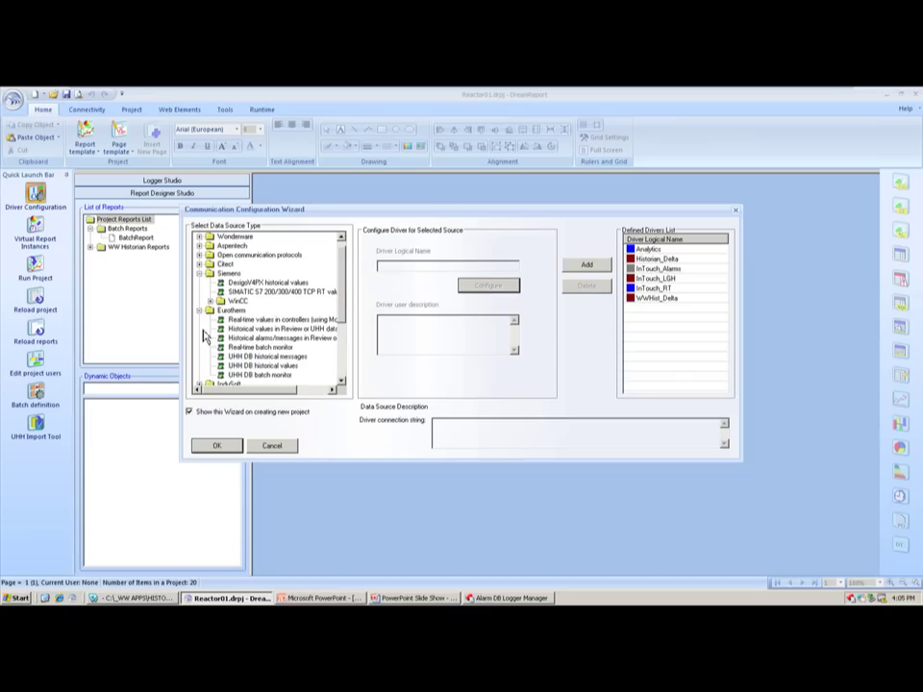
scroll(202, 328, down, 4)
click(200, 319)
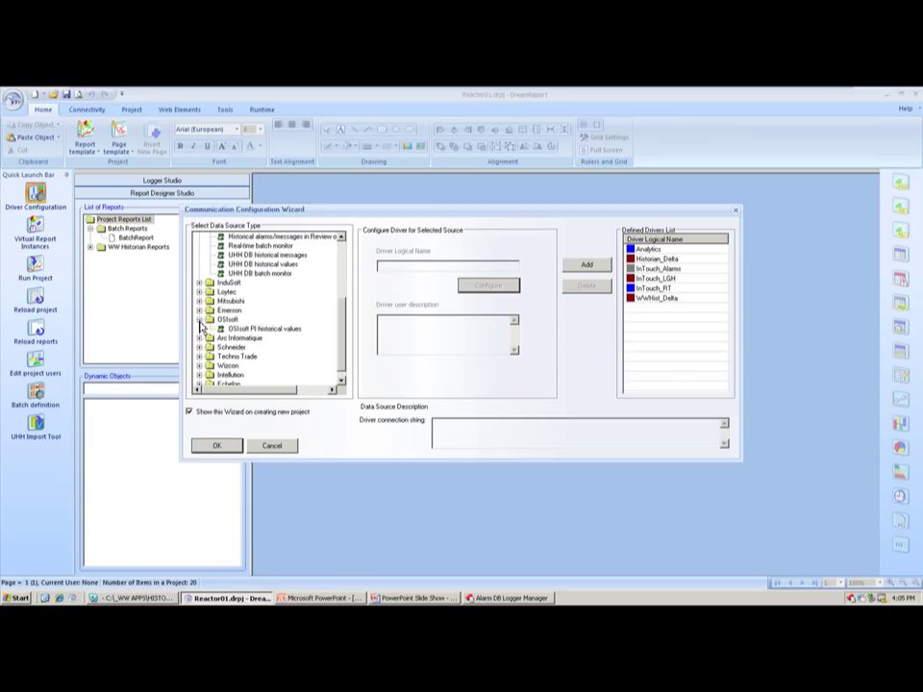
click(199, 338)
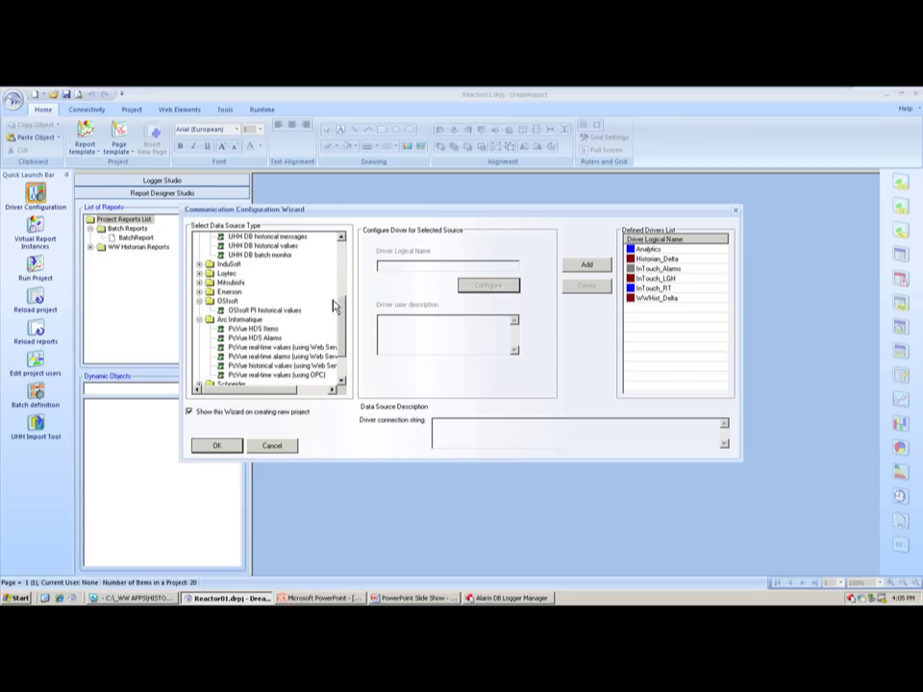
click(199, 319)
scroll(346, 235, up, 8)
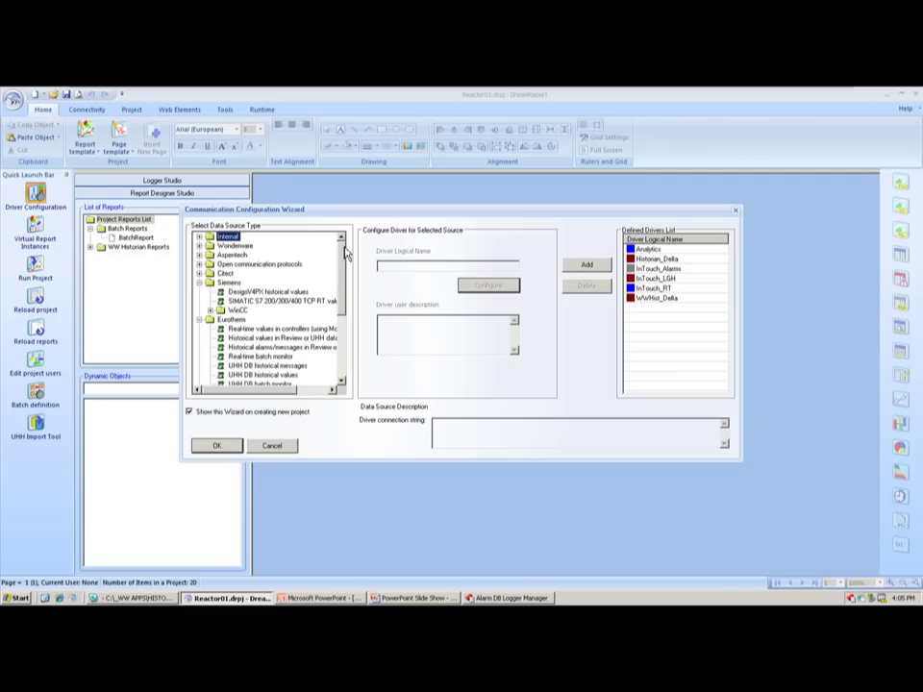
click(199, 282)
click(199, 292)
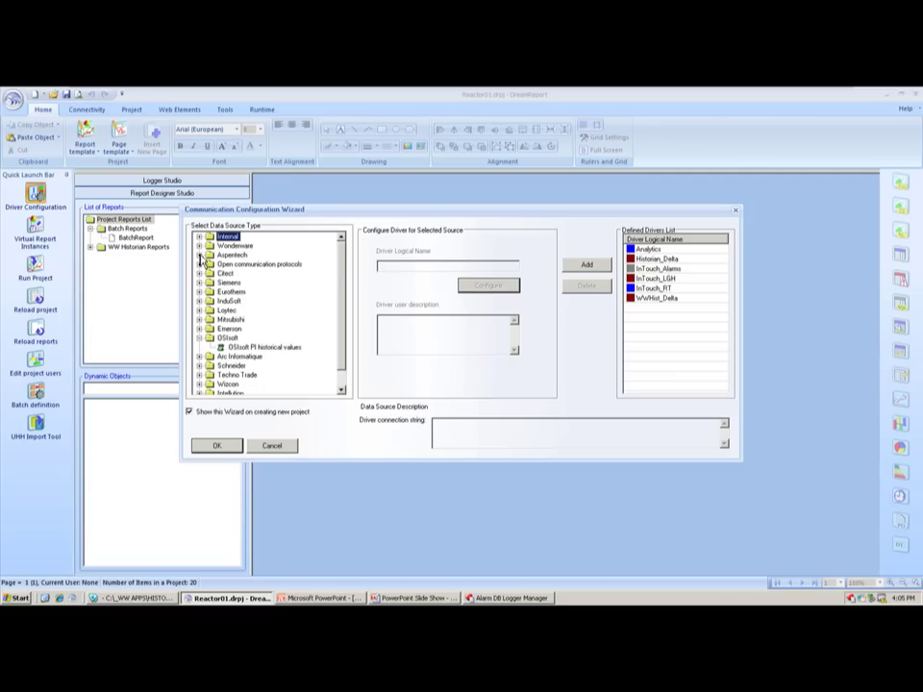
- Choose Wonderware's WW Historian source, name it WW_Hist_15minAvg, and open its access settings
click(199, 247)
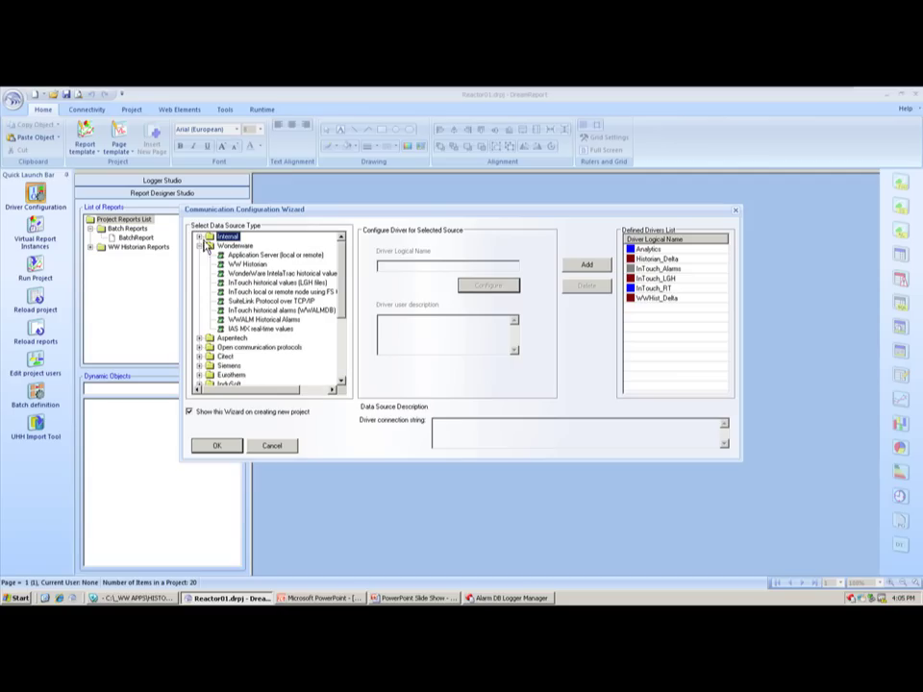
click(252, 264)
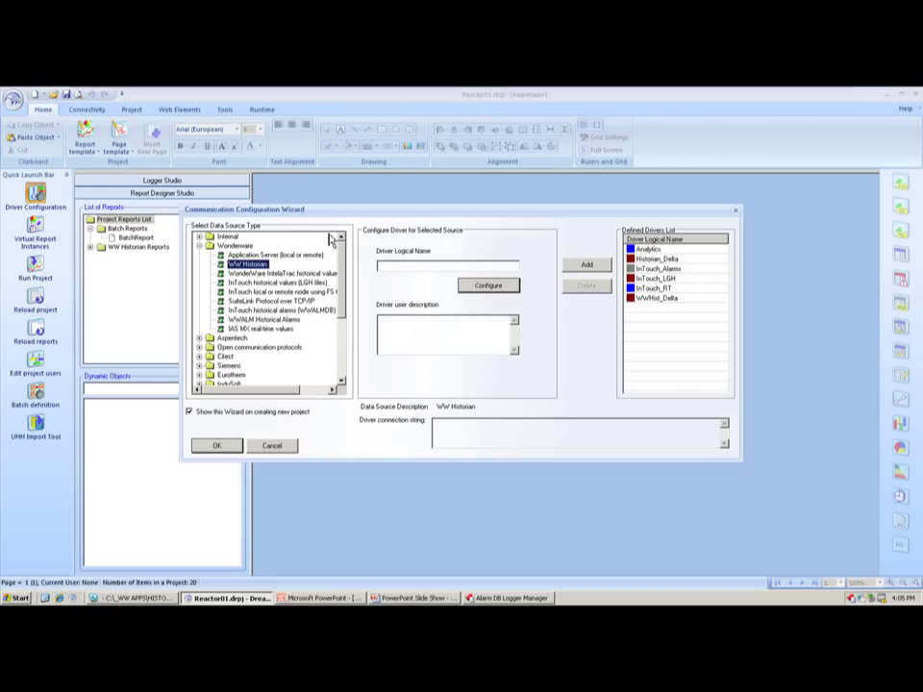
click(386, 267)
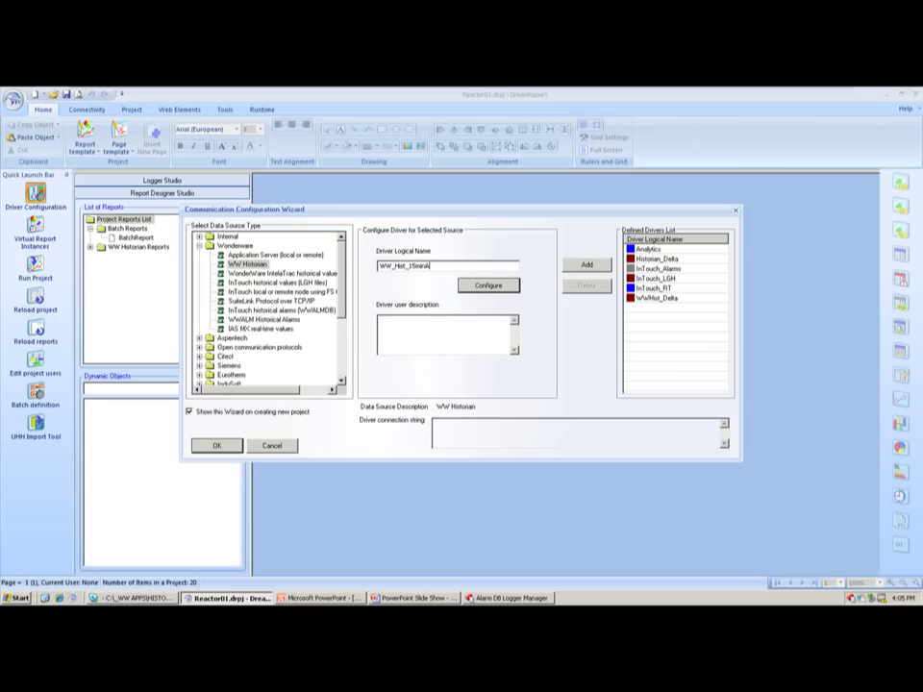
click(487, 287)
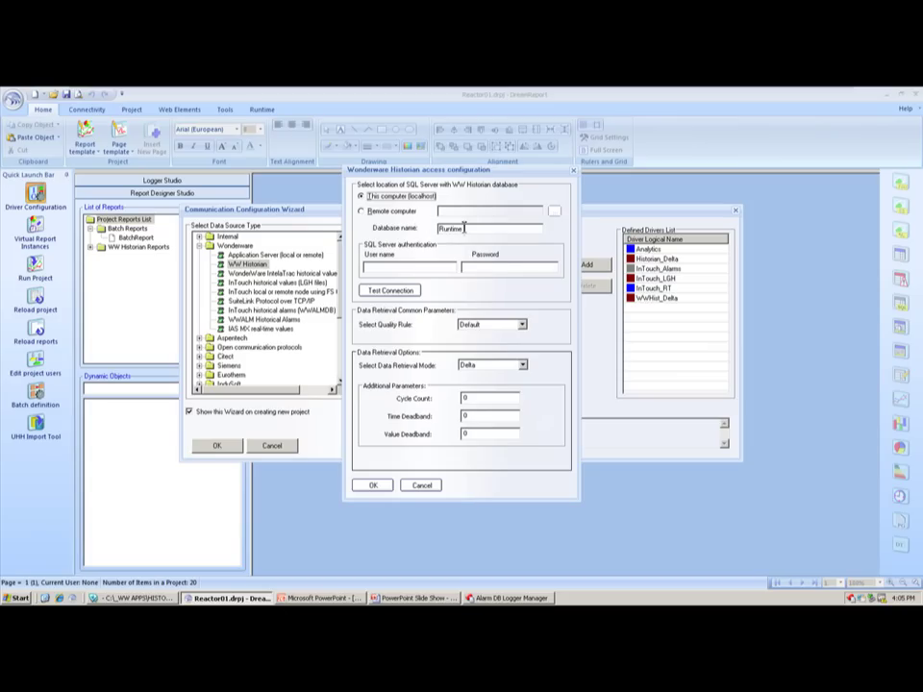
- Enter the SQL Server user name and password and verify the Historian connection succeeds
click(428, 266)
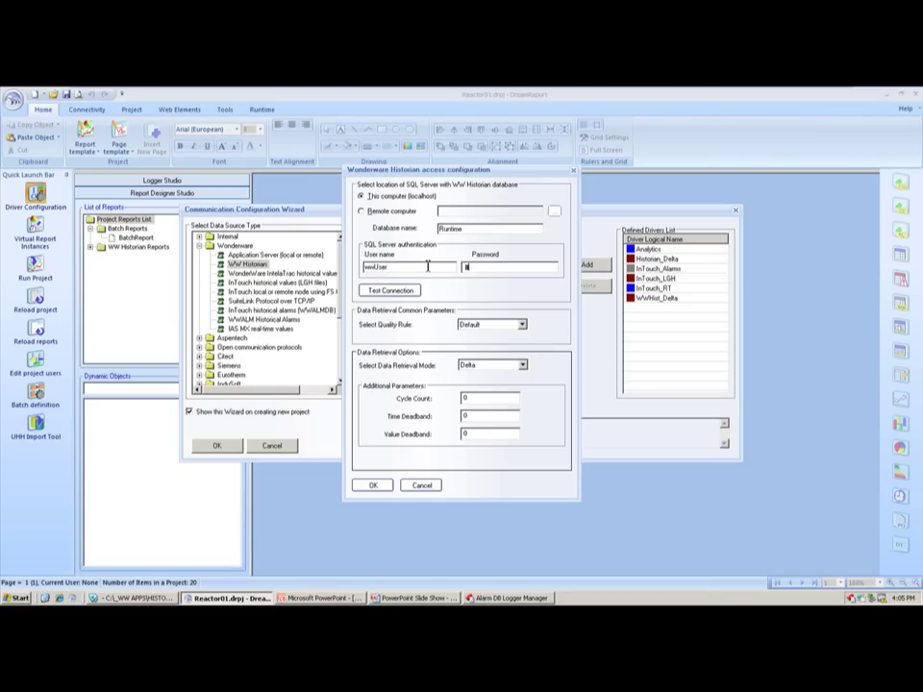
click(384, 289)
click(464, 352)
- Set Data Retrieval Mode to Average with resolution 900000 and confirm the access settings
click(520, 366)
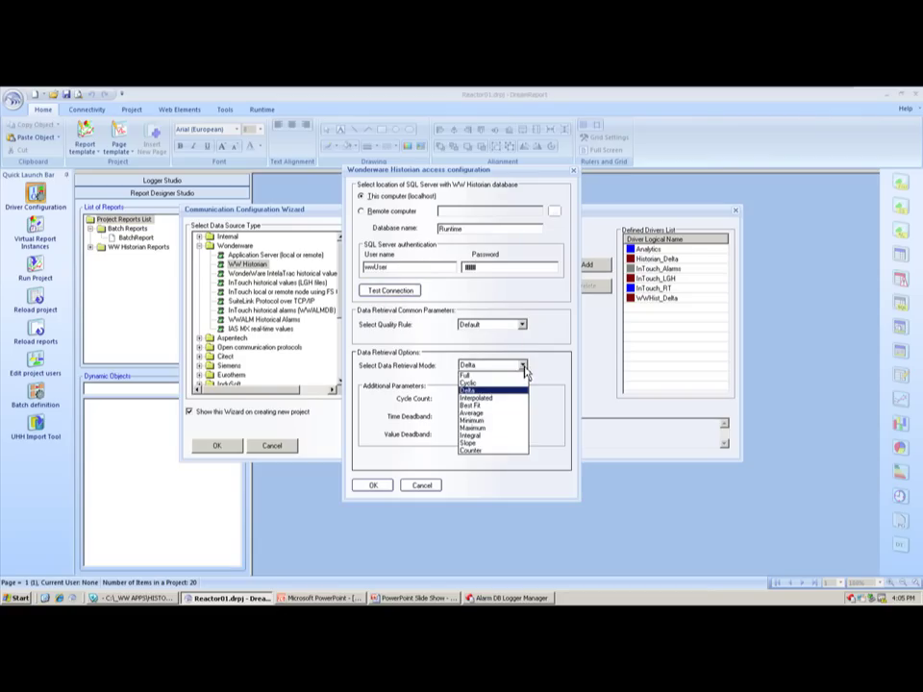
click(488, 414)
double_click(486, 408)
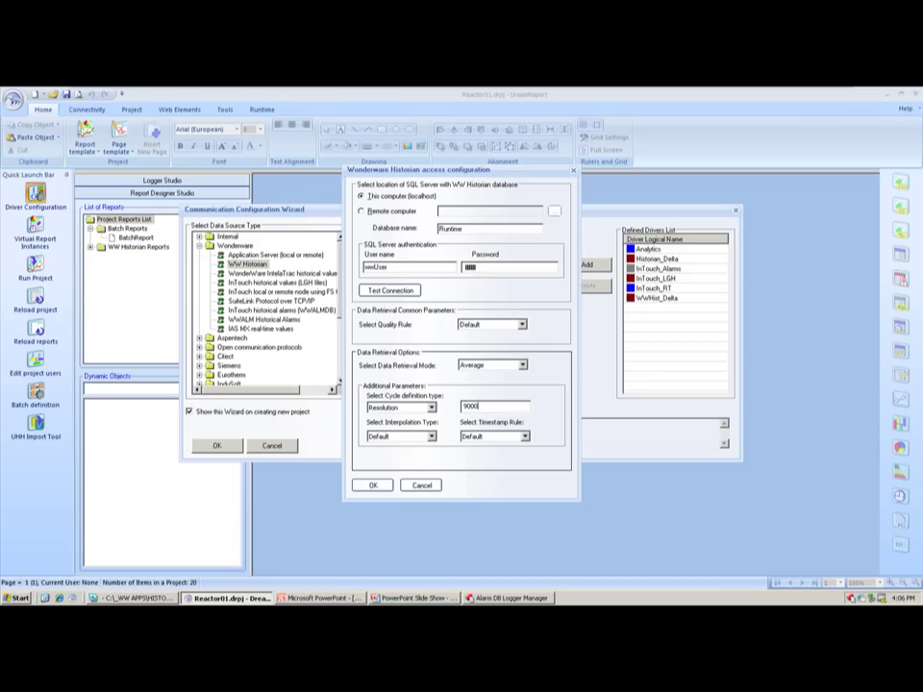
click(383, 486)
- Add WW_Hist_15minAvg to the defined drivers and start a SuiteLink driver named WW_InTouch
click(582, 264)
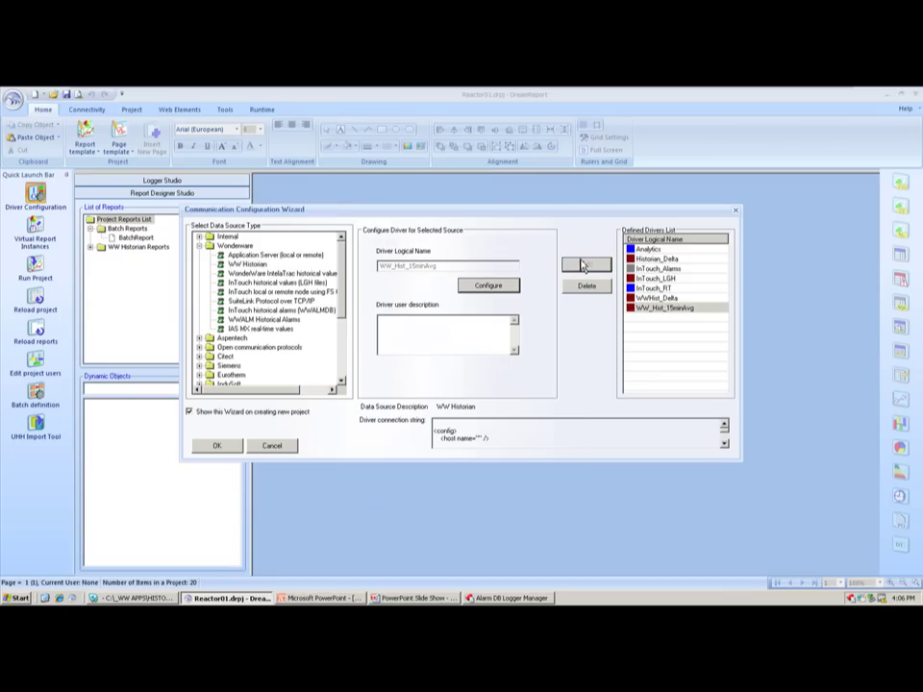
click(672, 308)
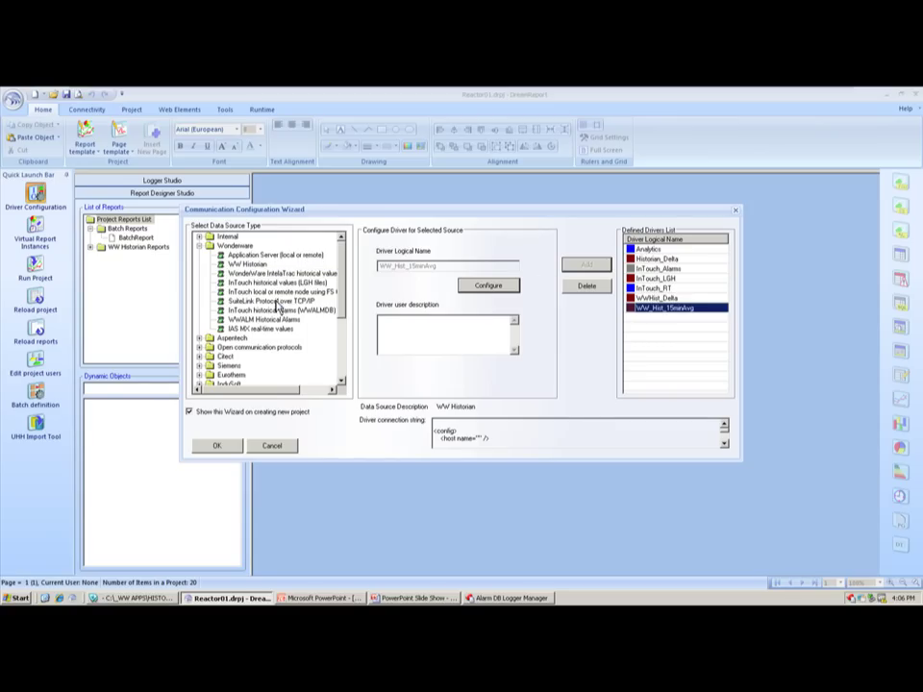
click(274, 301)
click(398, 269)
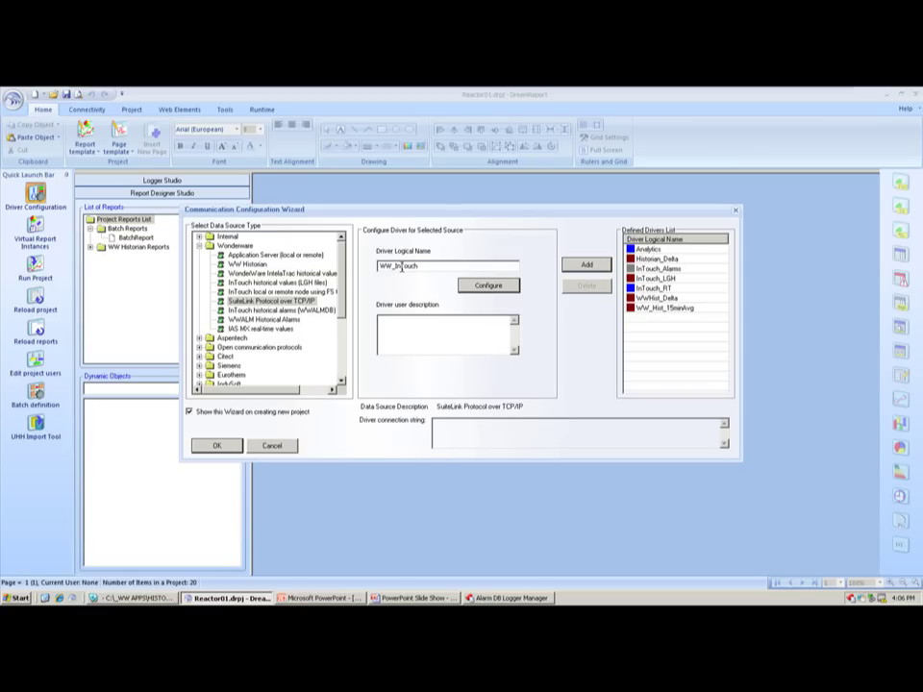
- Import the SuiteLink item list from the InTouch project C:\_WW Apps\Historian Reactor
click(478, 290)
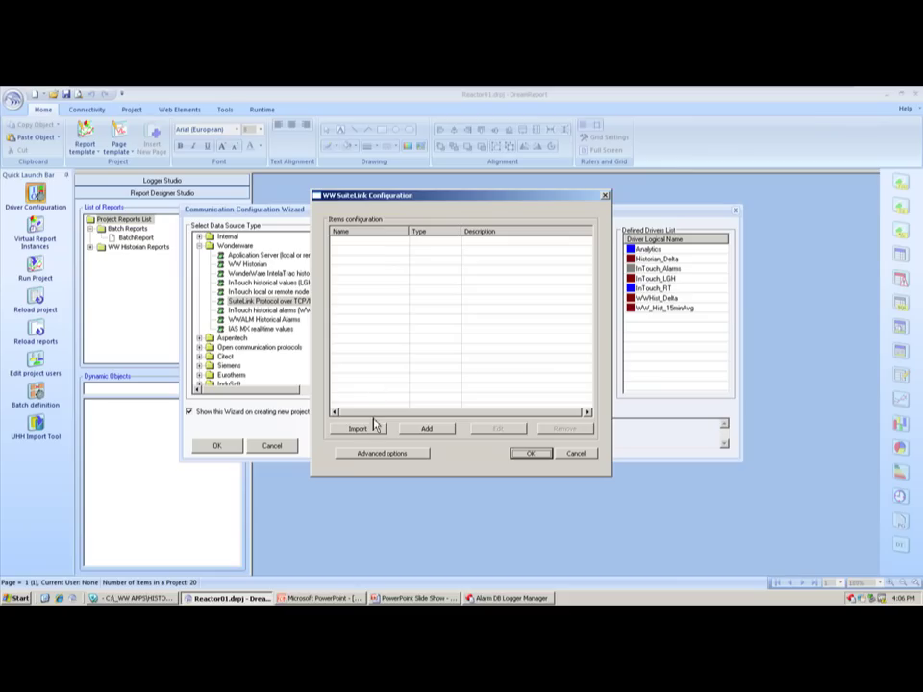
click(364, 435)
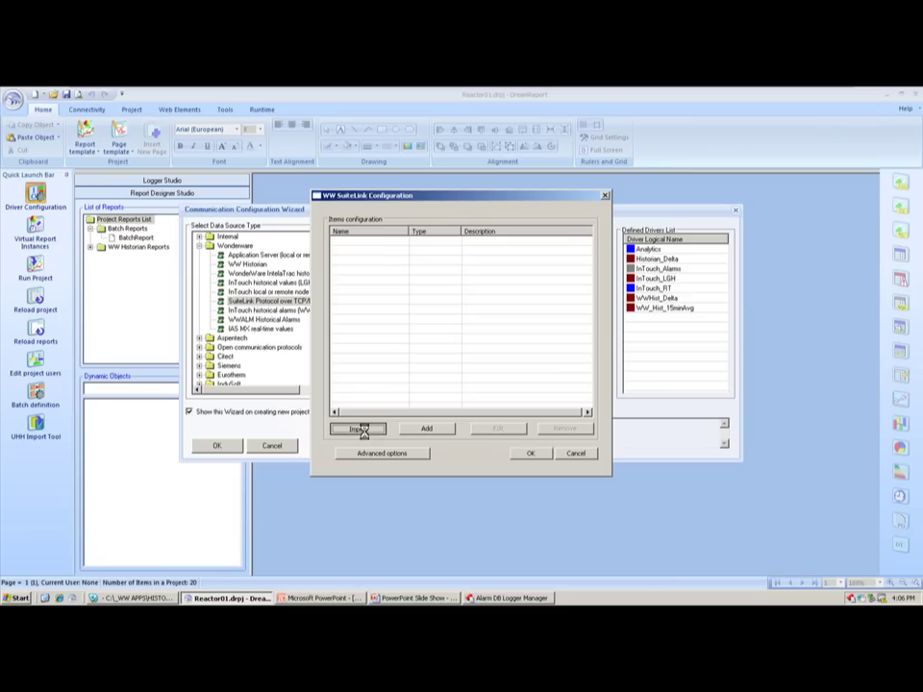
double_click(107, 186)
double_click(128, 160)
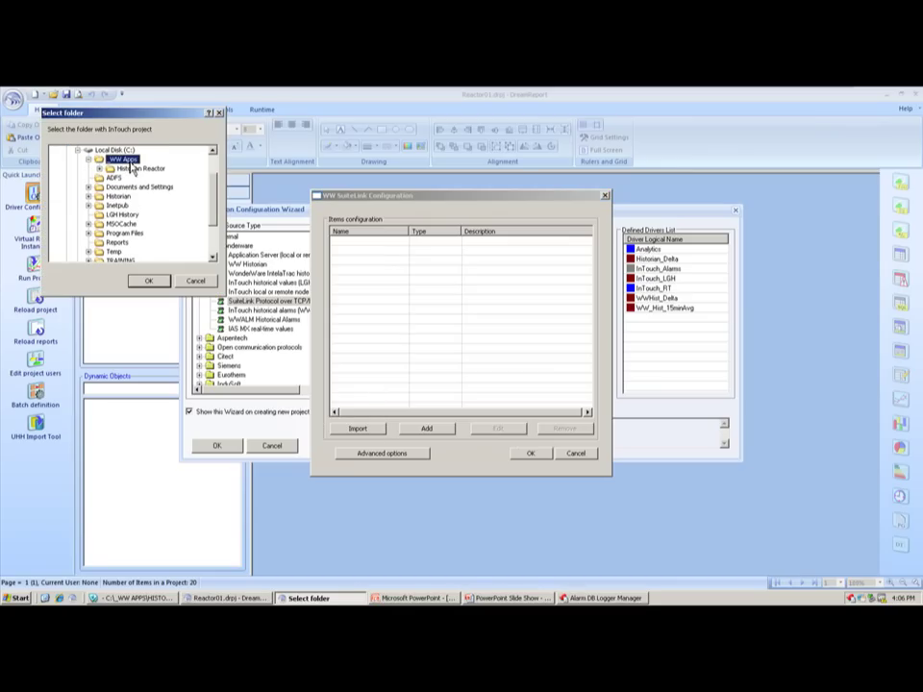
double_click(140, 169)
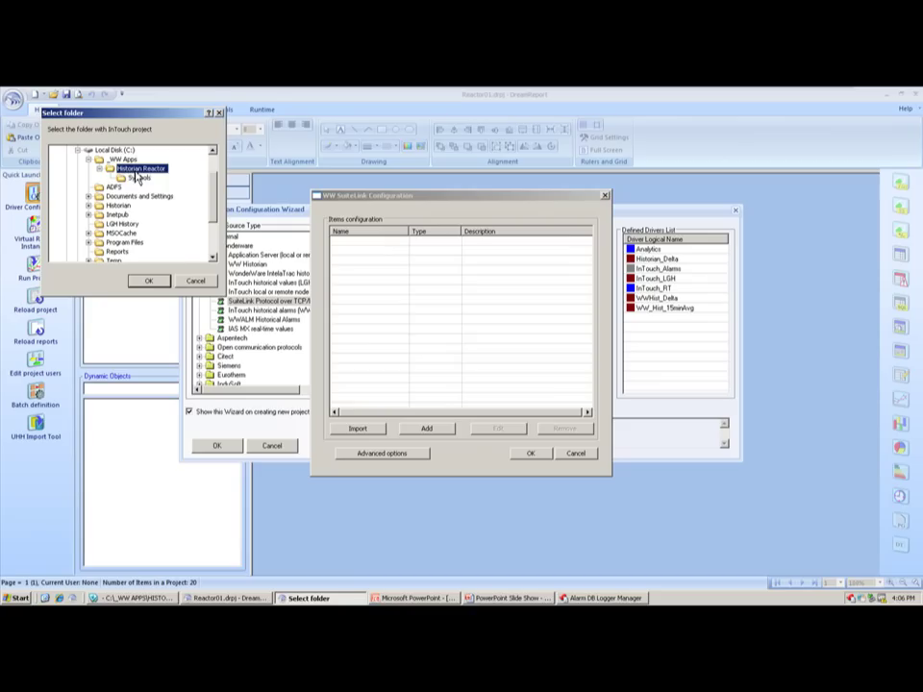
click(148, 280)
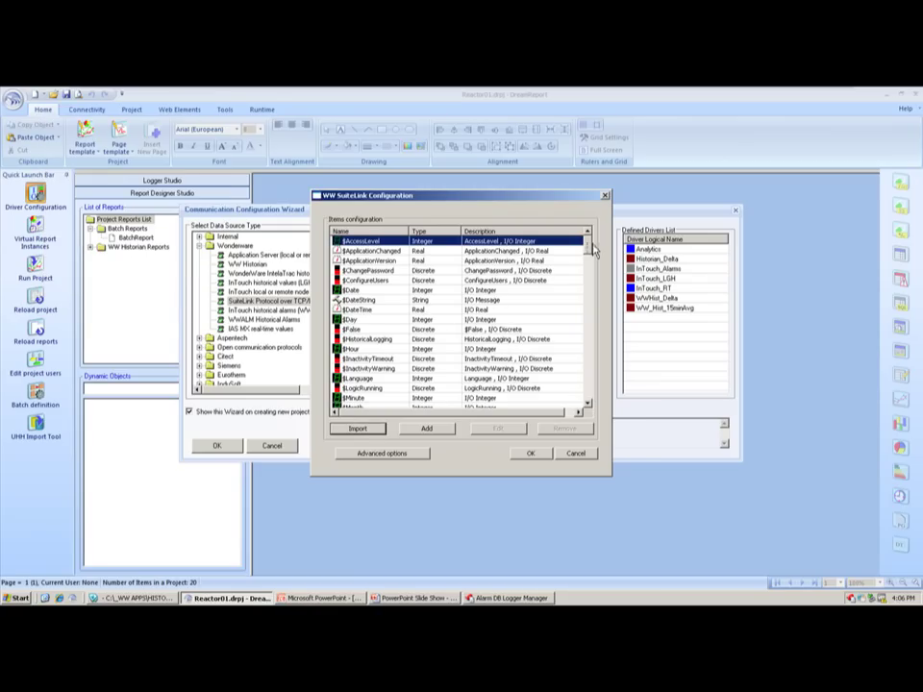
scroll(589, 274, down, 4)
drag(591, 278, 588, 356)
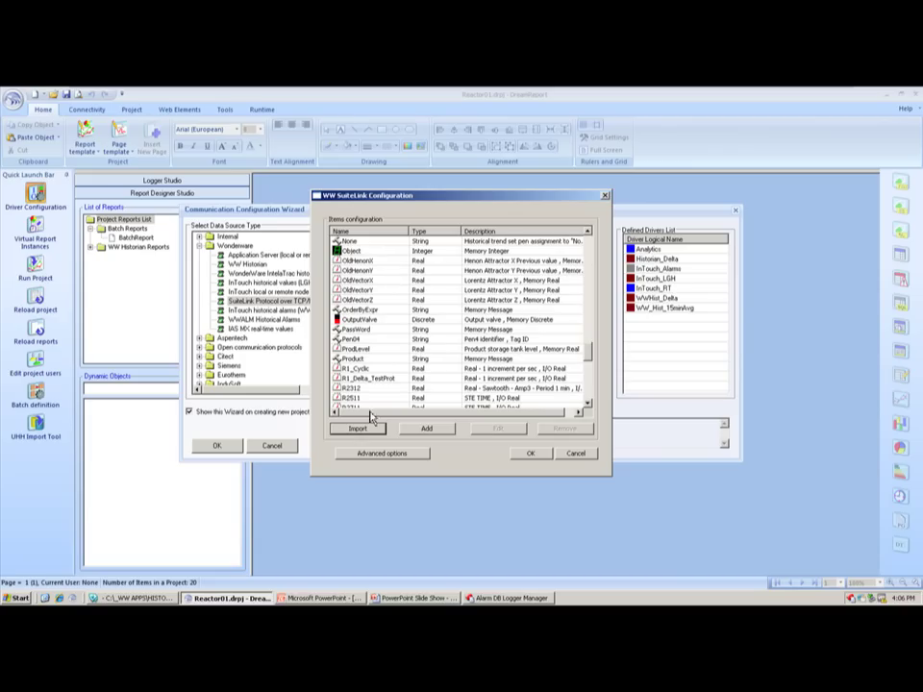
- Review the advanced connection properties (localhost, VIEW, Tagname), confirm, and inspect the existing InTouch drivers
click(382, 454)
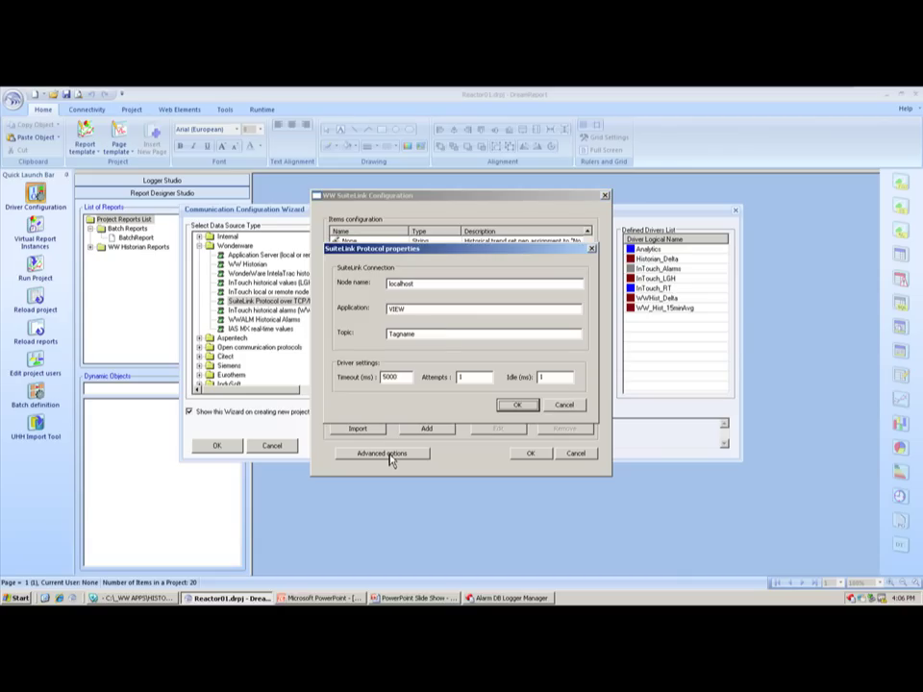
double_click(389, 283)
click(517, 406)
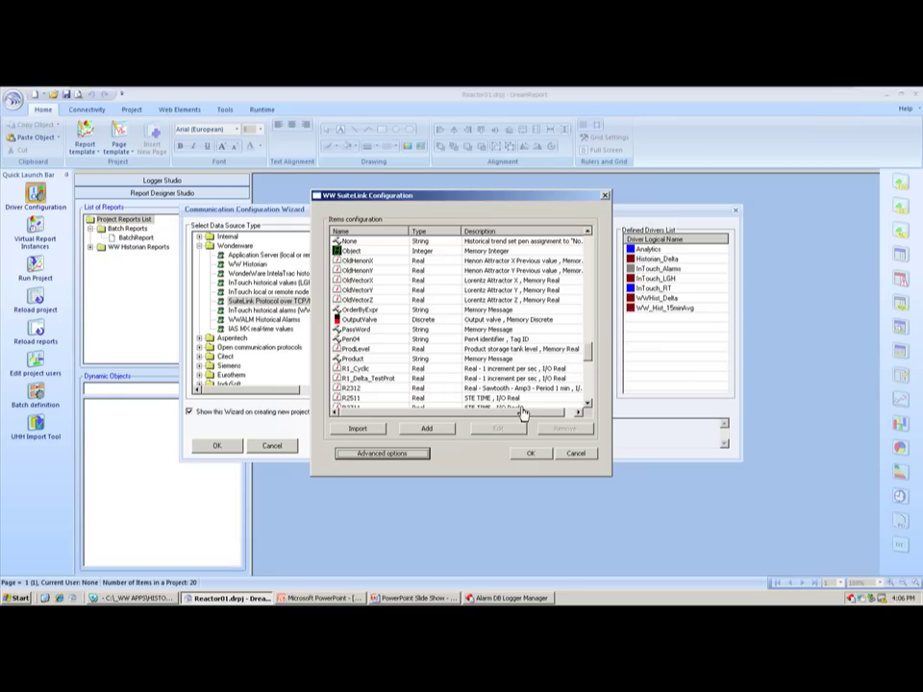
click(533, 453)
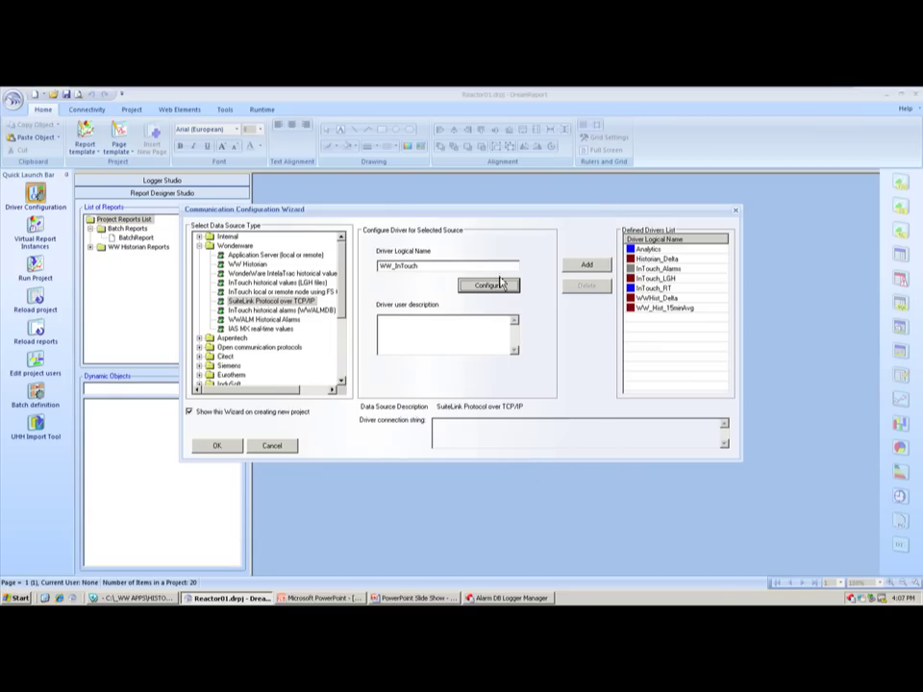
click(658, 278)
click(660, 289)
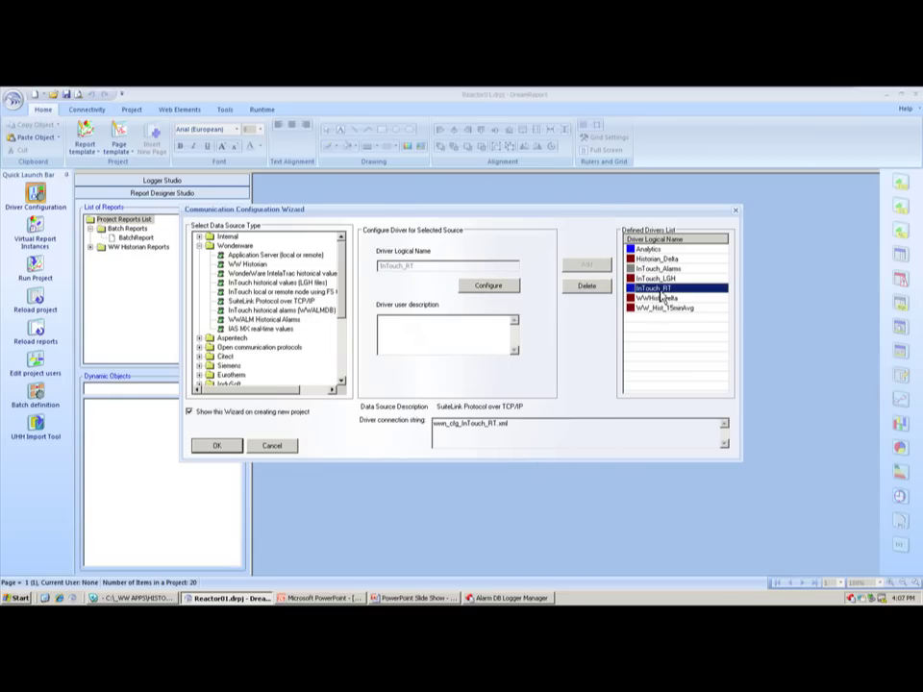
- Open the InTouch_LGH driver's LGH file settings and a file browser to check C:\LGH History
key(Up)
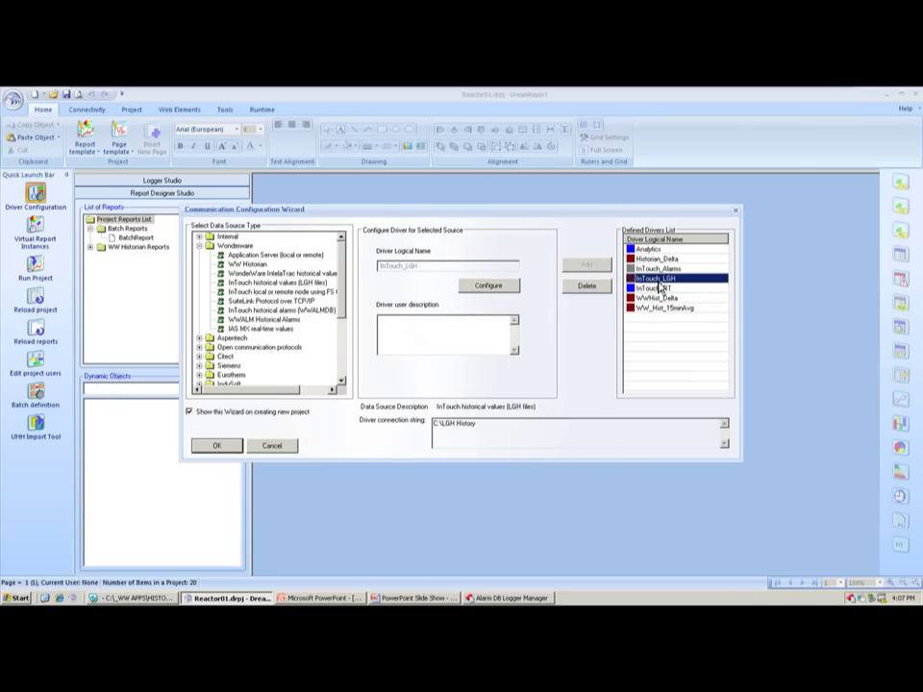
click(490, 287)
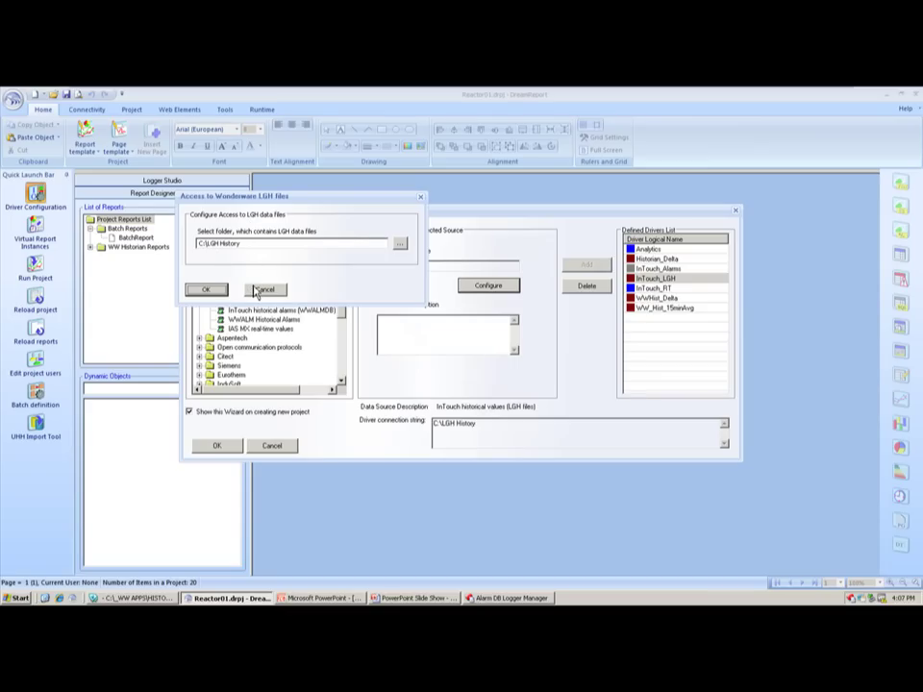
key(super+e)
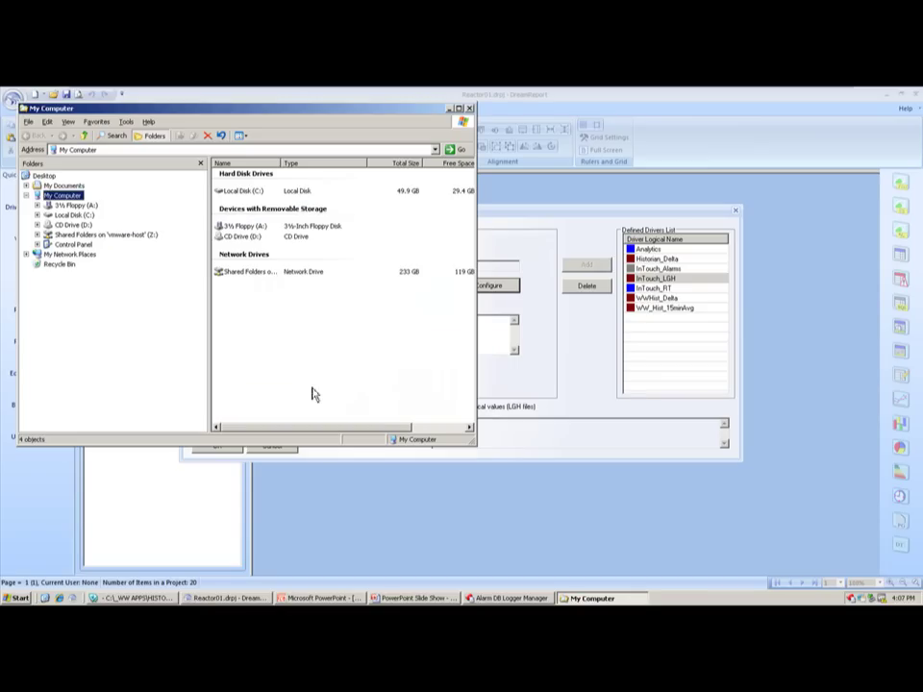
- Browse C:\LGH History sorted newest first, then close Explorer and the LGH file access dialog
click(84, 216)
double_click(245, 227)
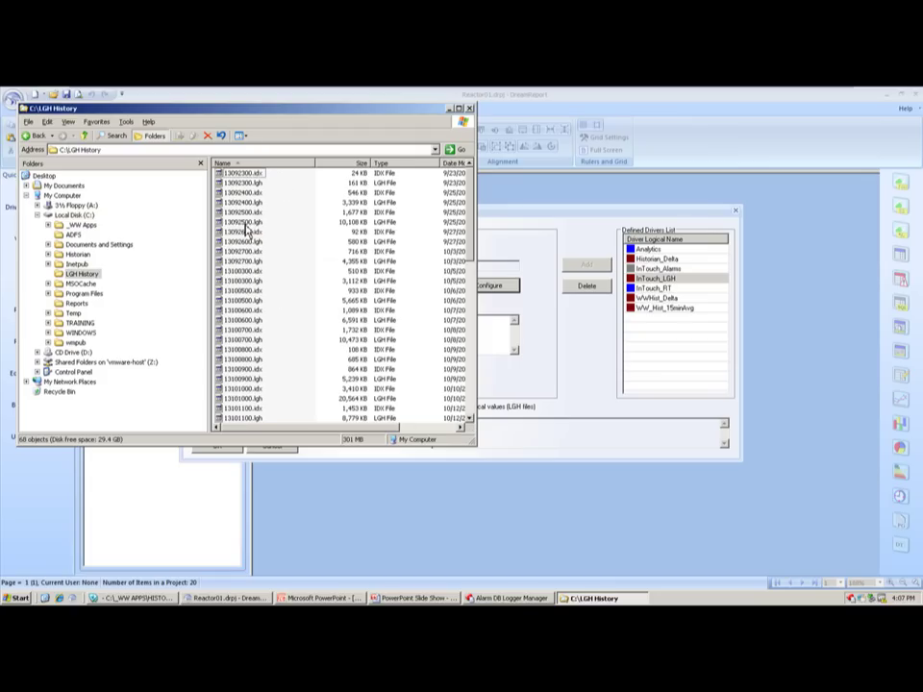
drag(471, 166, 577, 166)
click(466, 162)
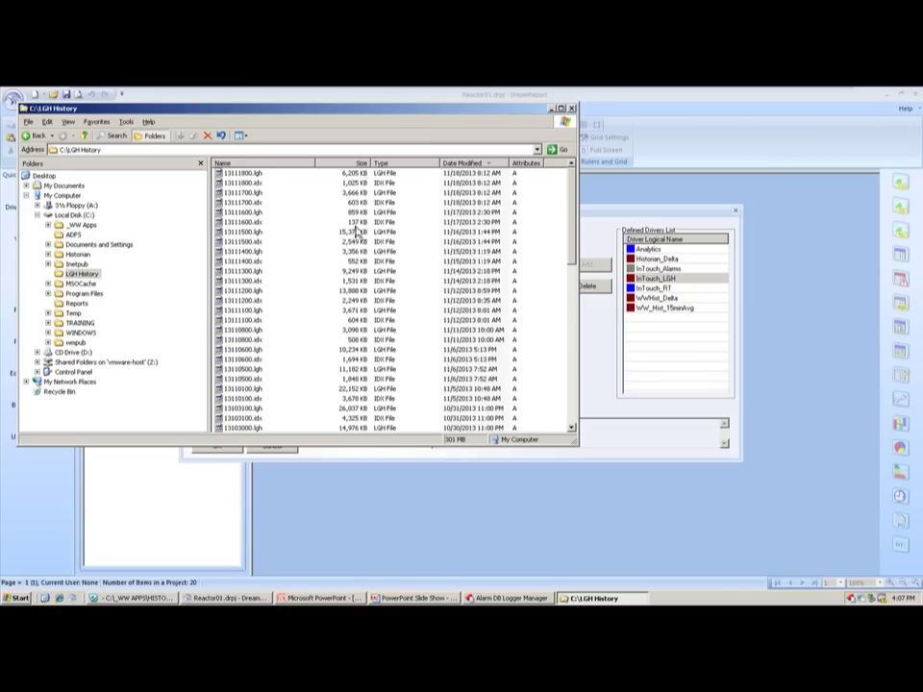
click(571, 109)
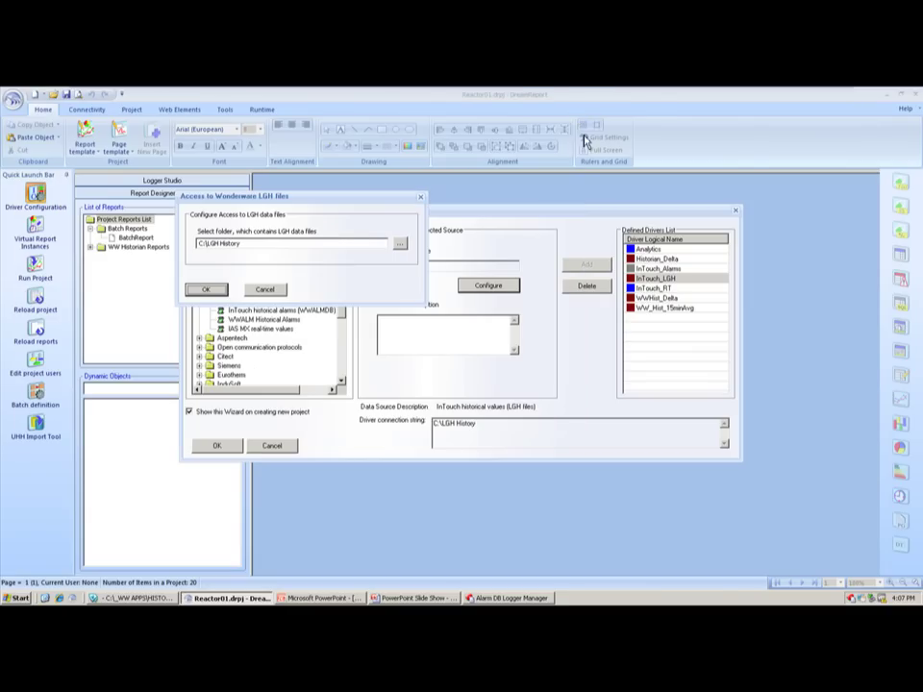
click(265, 290)
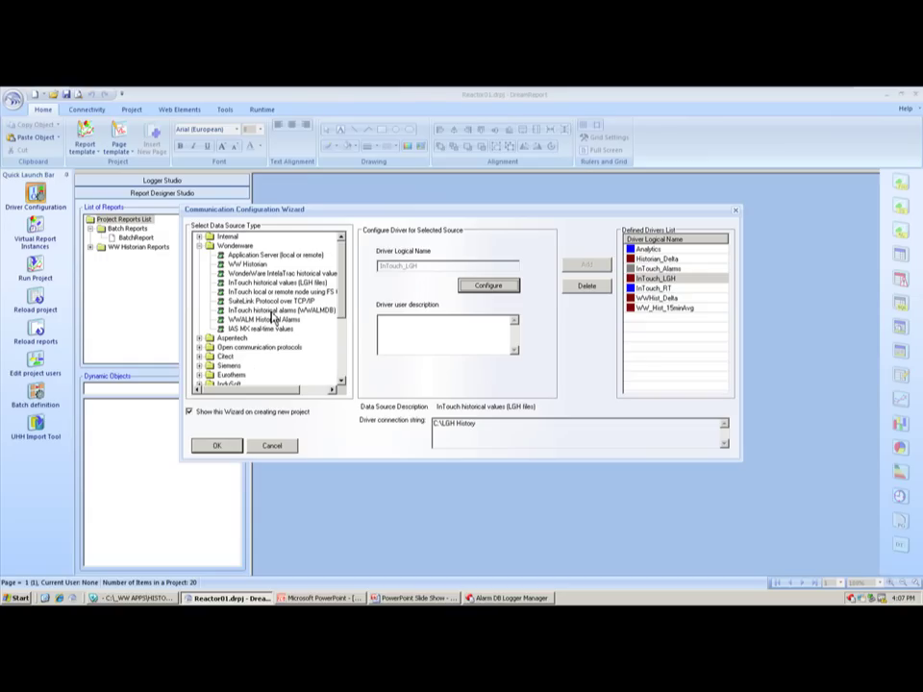
- Add a WW_Alarms WWALM Historical Alarms source logged into local WWALMDB, with a successful connection test
click(273, 318)
click(413, 265)
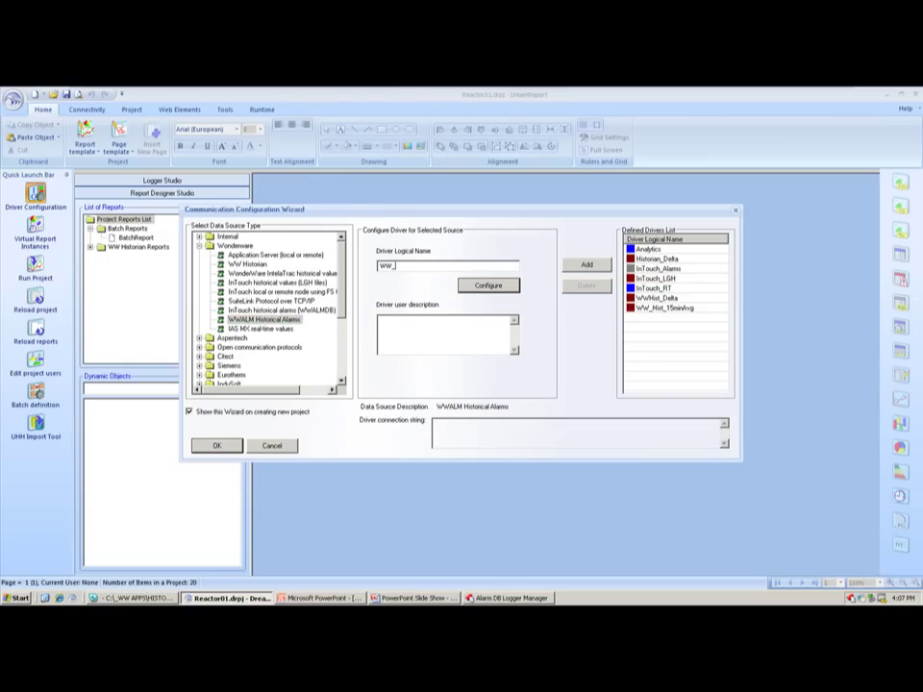
click(480, 286)
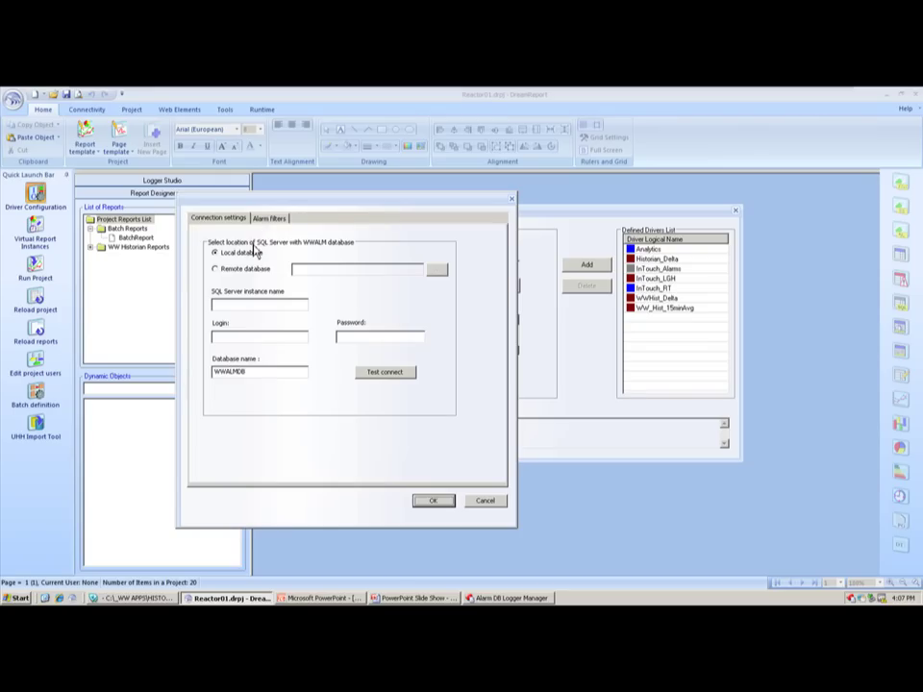
click(239, 338)
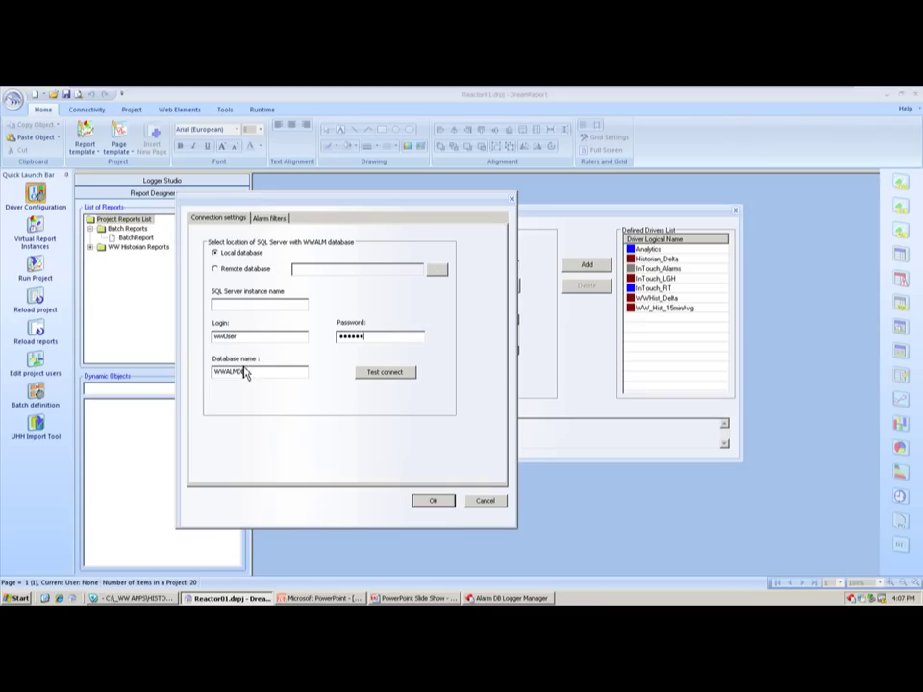
drag(255, 373, 210, 362)
click(390, 374)
click(461, 371)
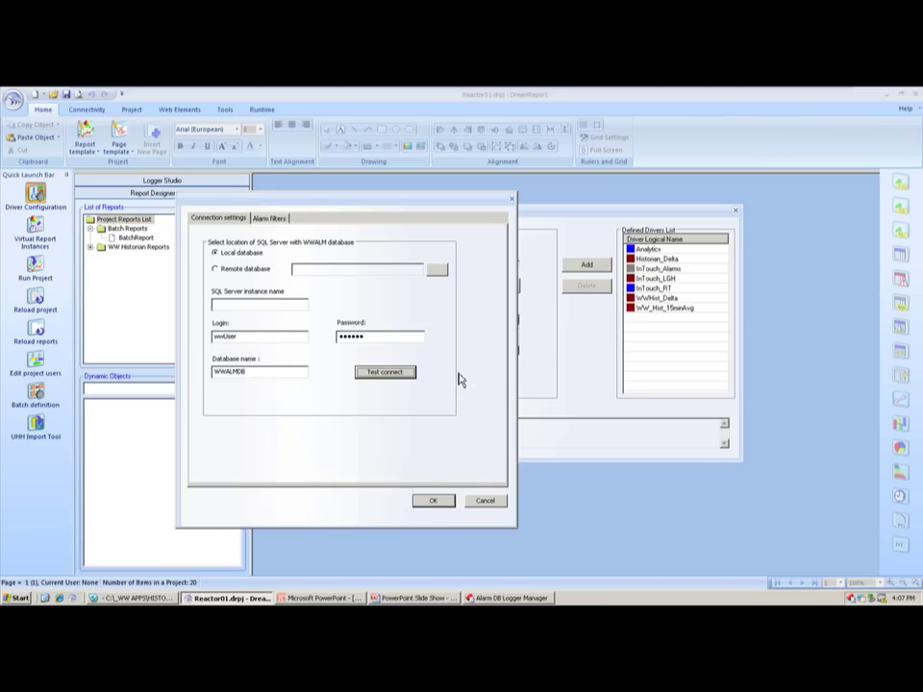
click(269, 218)
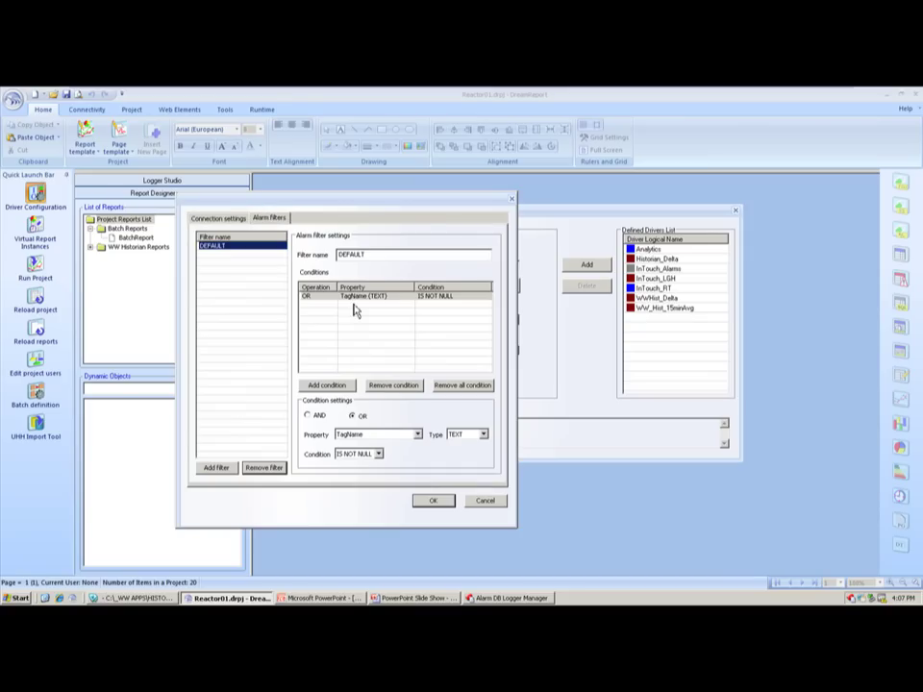
- Rename the filter to HiPri Reactor Alarms and add an Area = Reactor condition joined with AND
double_click(387, 255)
text(HiPri Reactor Alarms)
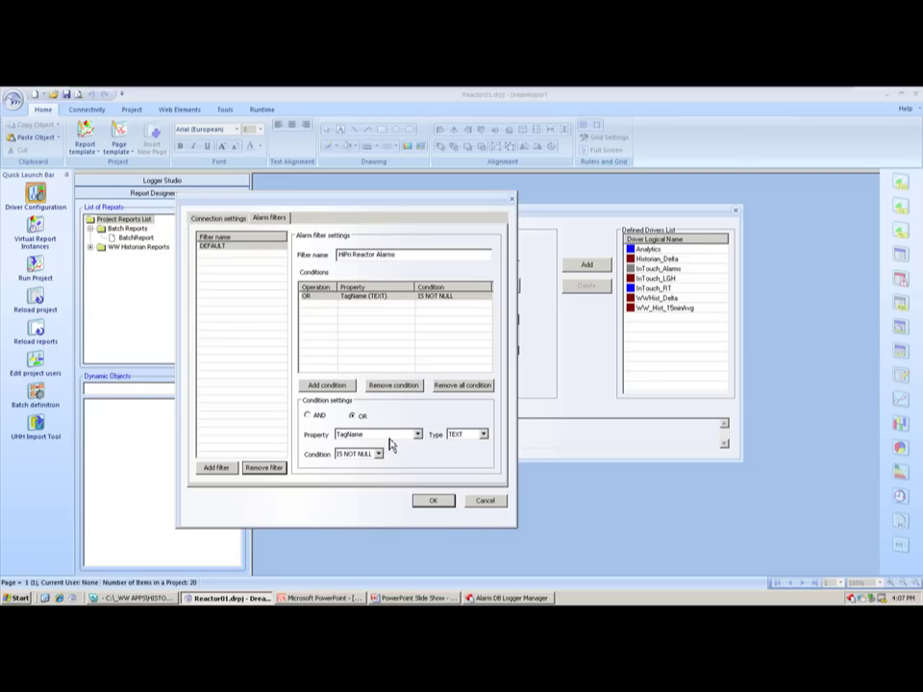
click(418, 436)
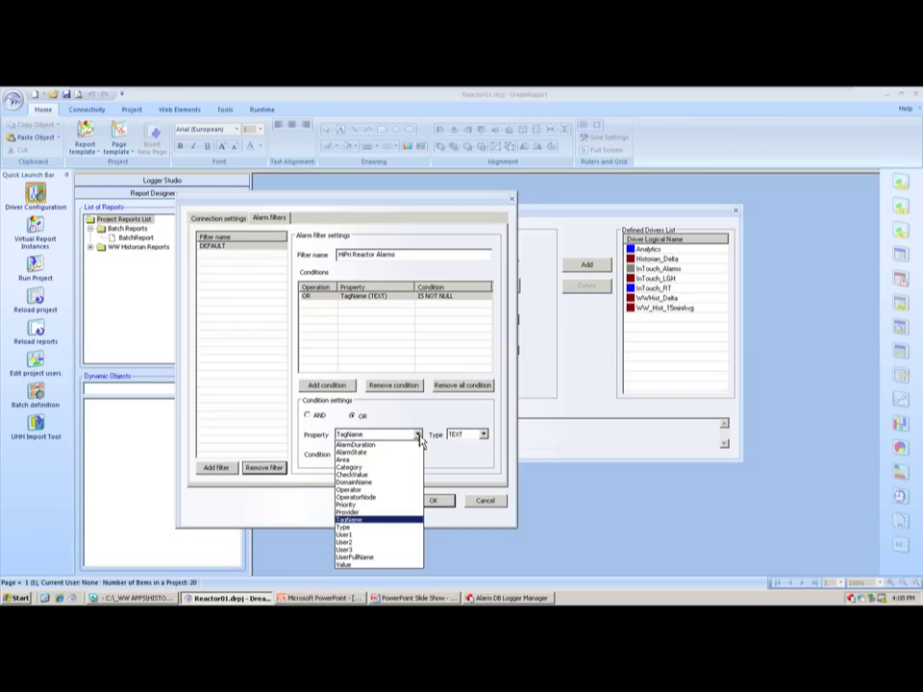
click(376, 464)
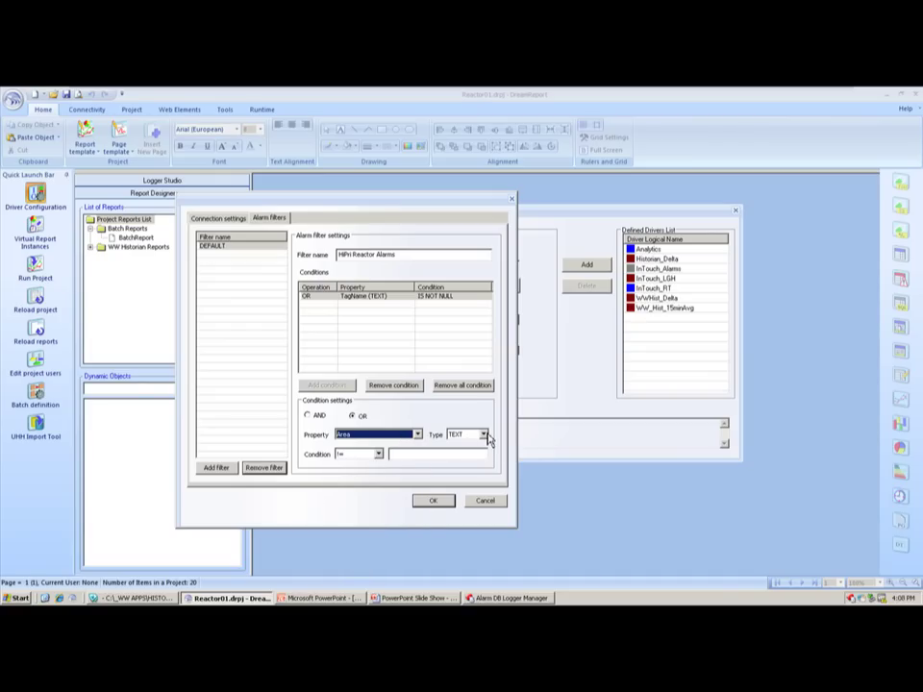
click(377, 453)
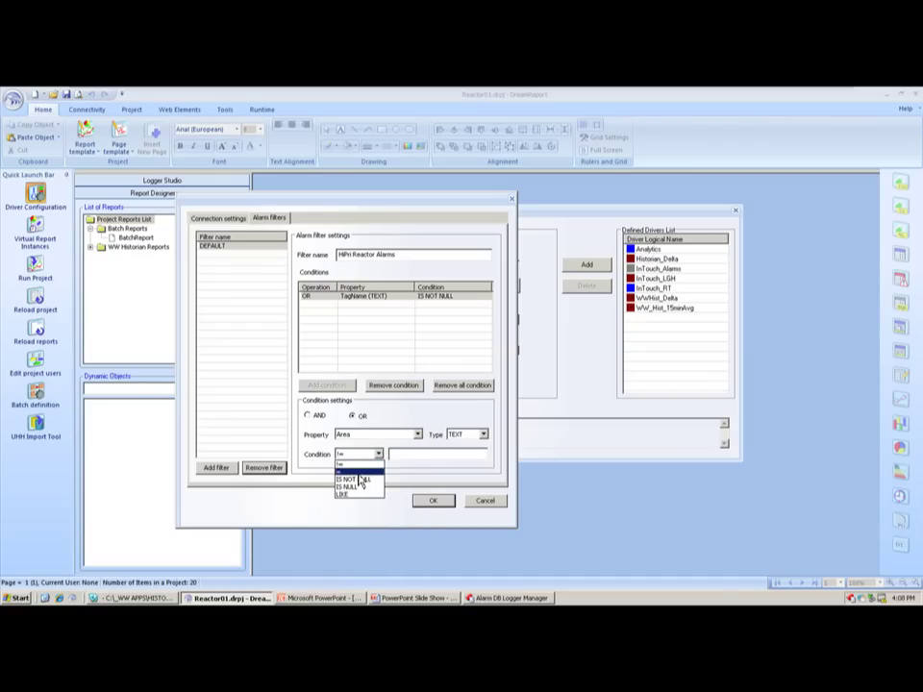
click(367, 479)
key(Tab)
text(R)
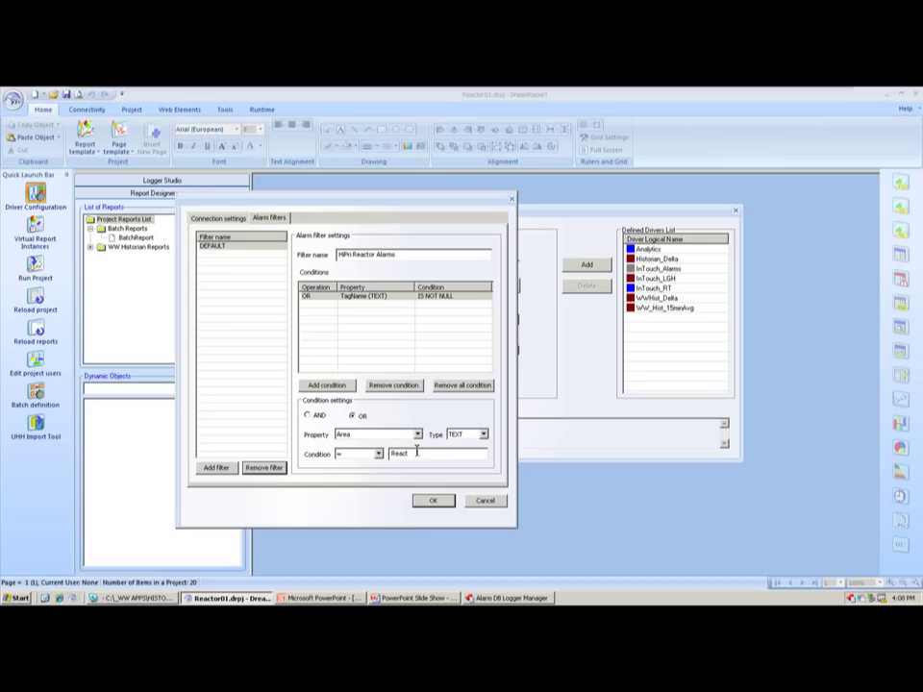
text(eactor)
click(219, 468)
click(243, 266)
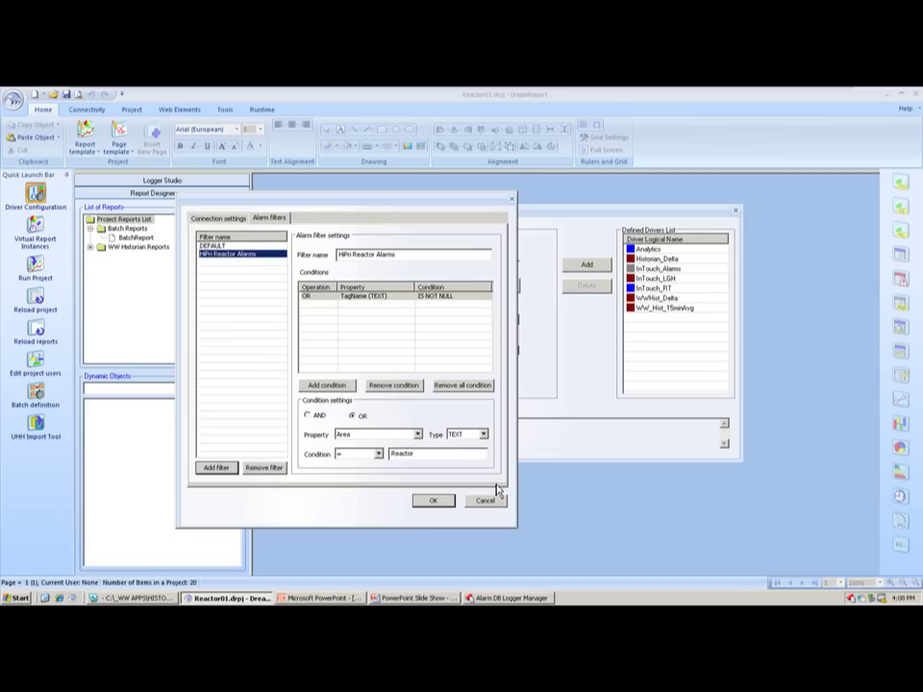
click(312, 415)
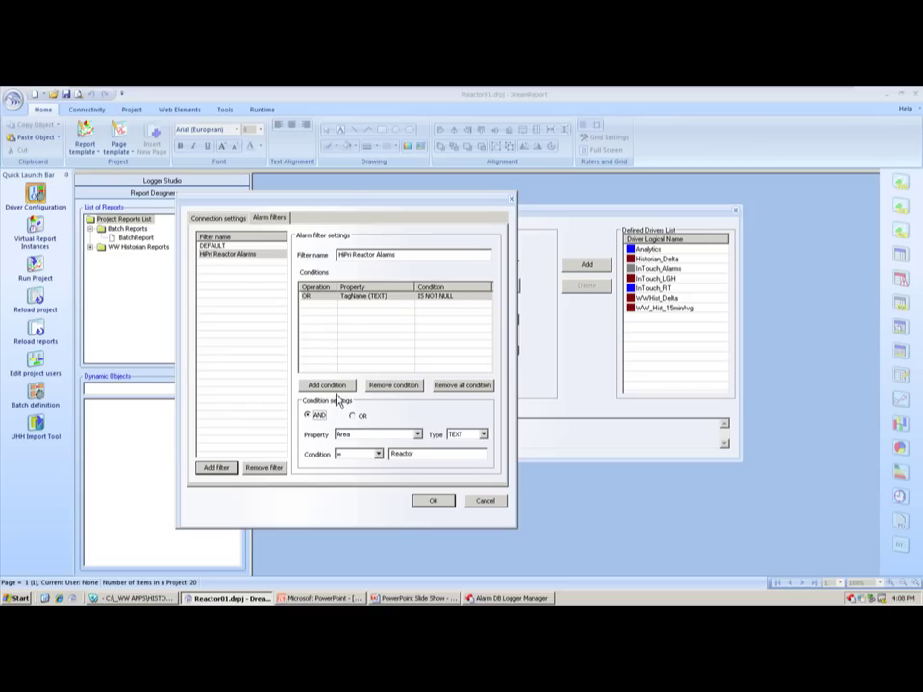
click(327, 386)
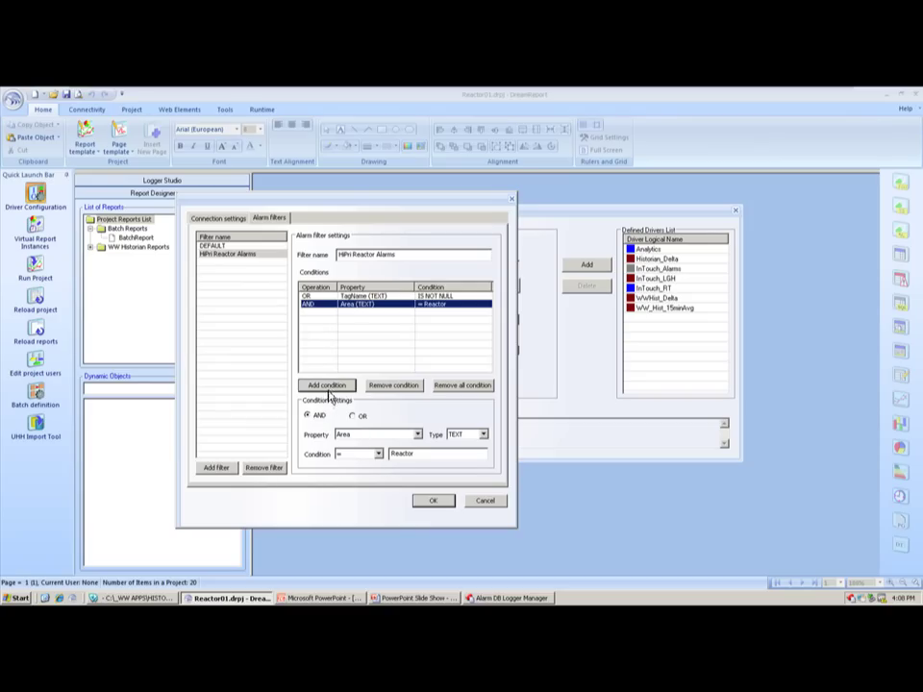
- Add a second condition requiring Priority <= 10
click(417, 434)
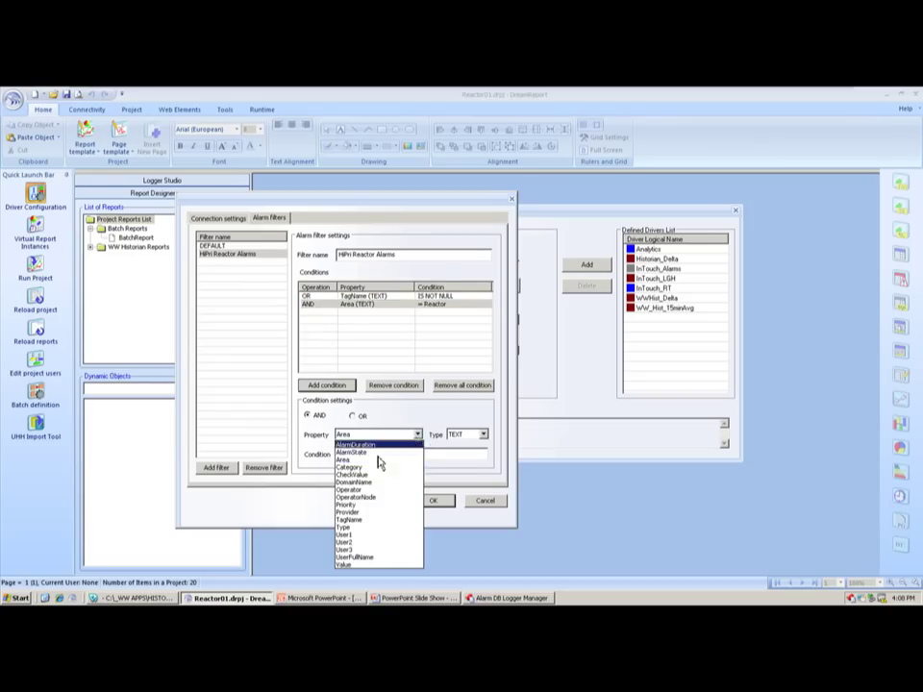
click(351, 505)
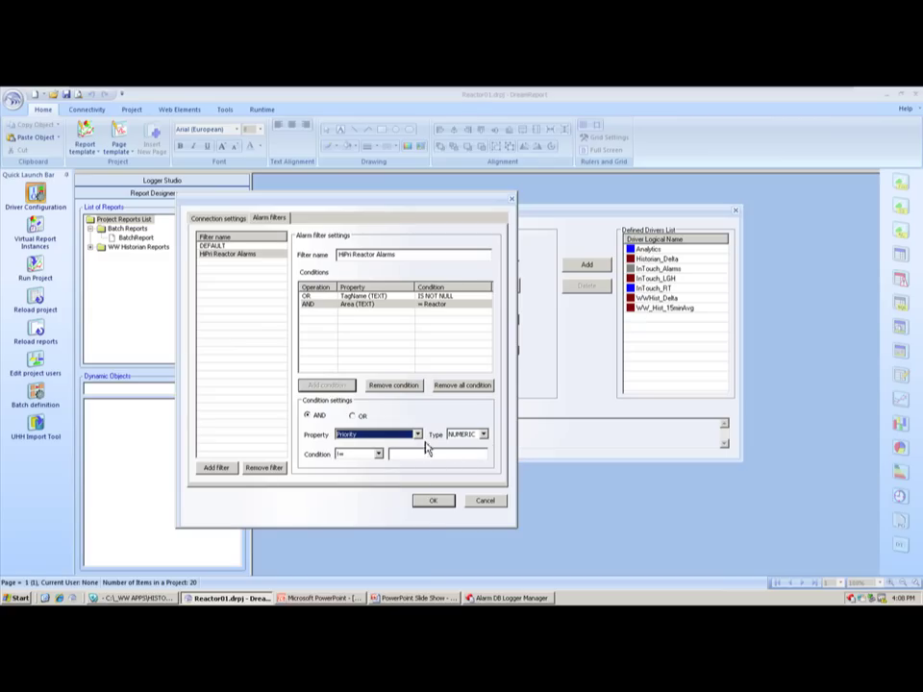
click(379, 456)
click(363, 478)
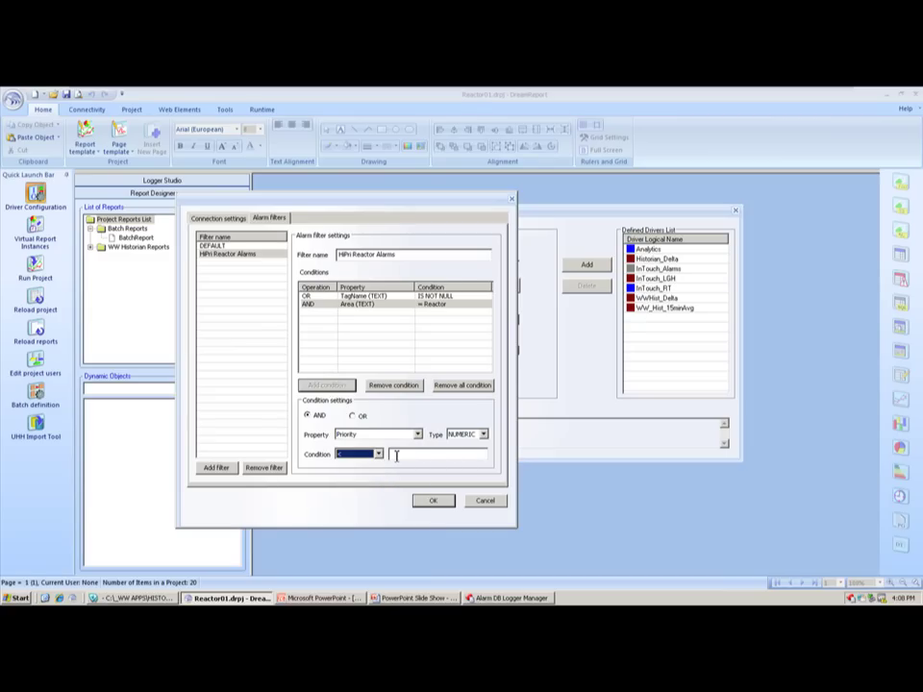
click(379, 454)
click(362, 487)
click(405, 452)
text(10)
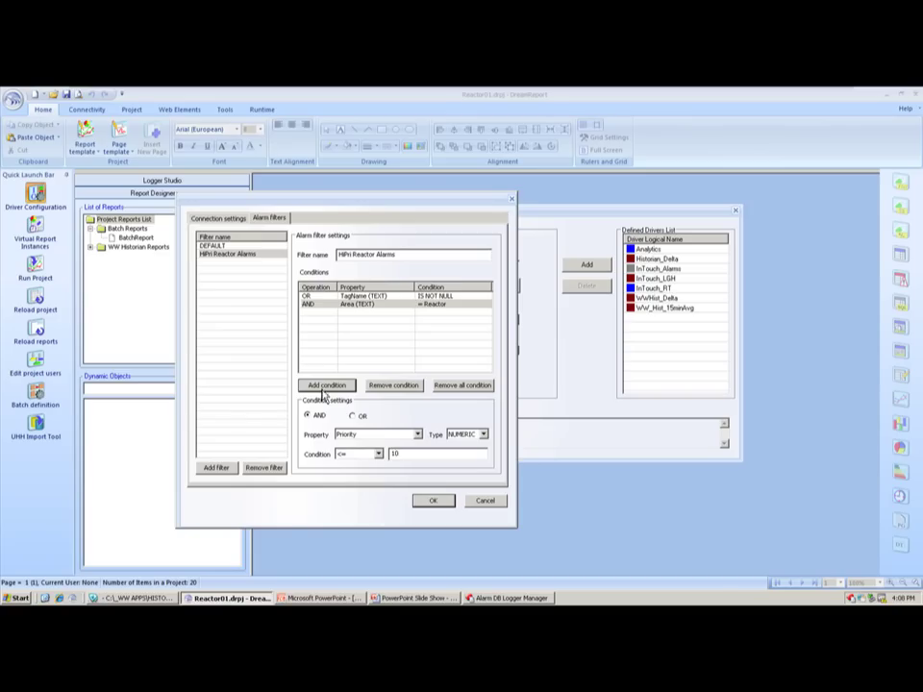
click(325, 386)
- Review the filters' conditions, then save the alarm filters with OK
click(338, 304)
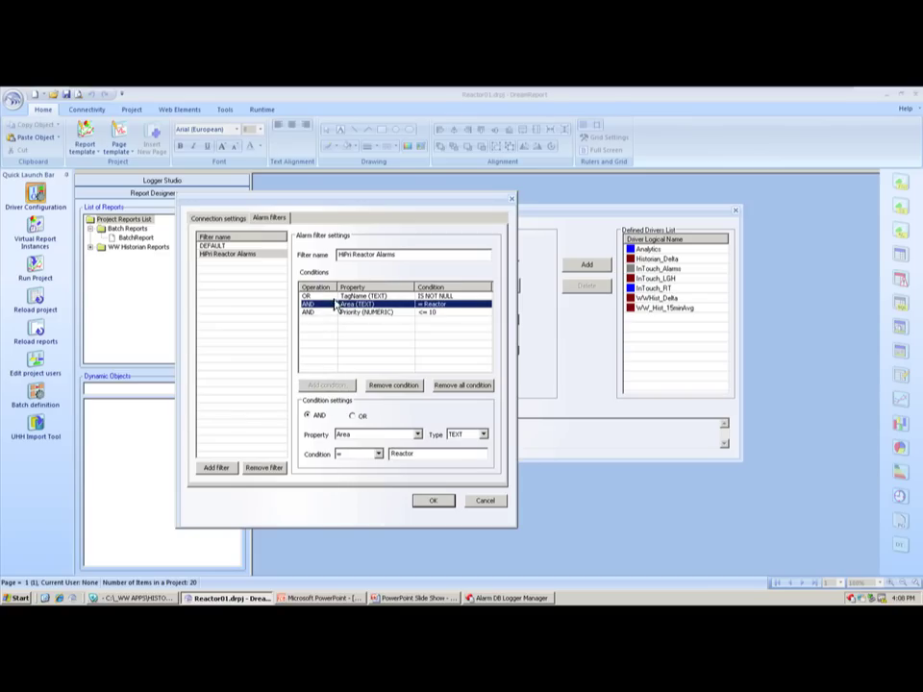
click(332, 296)
click(327, 304)
click(243, 245)
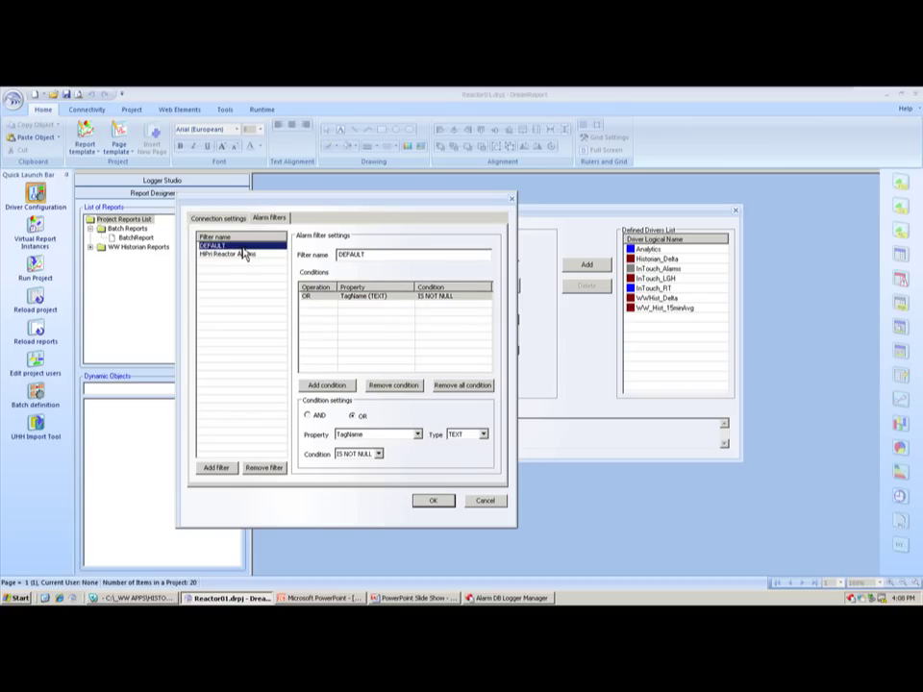
click(242, 254)
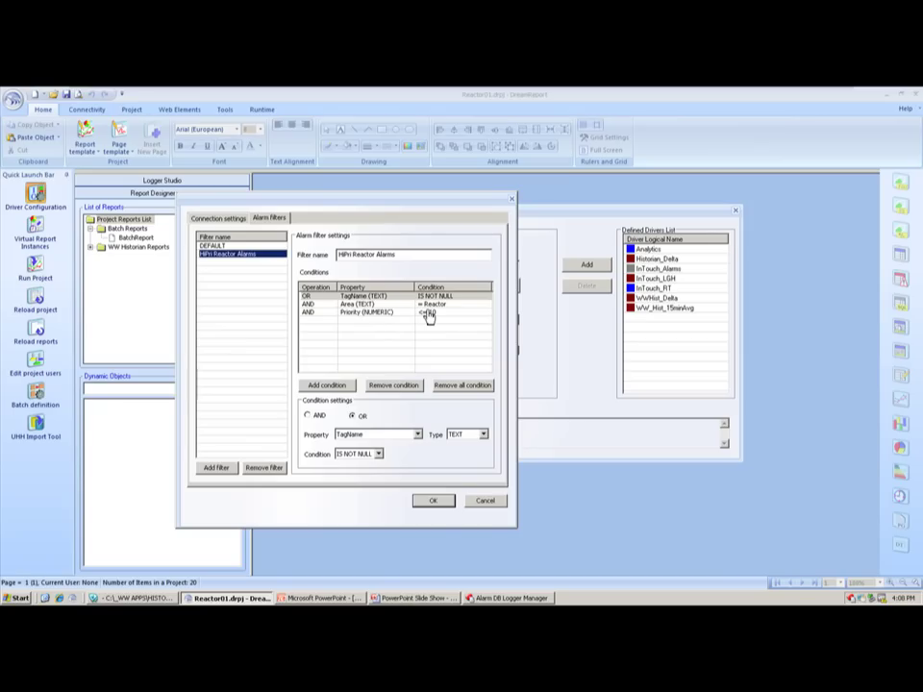
click(433, 501)
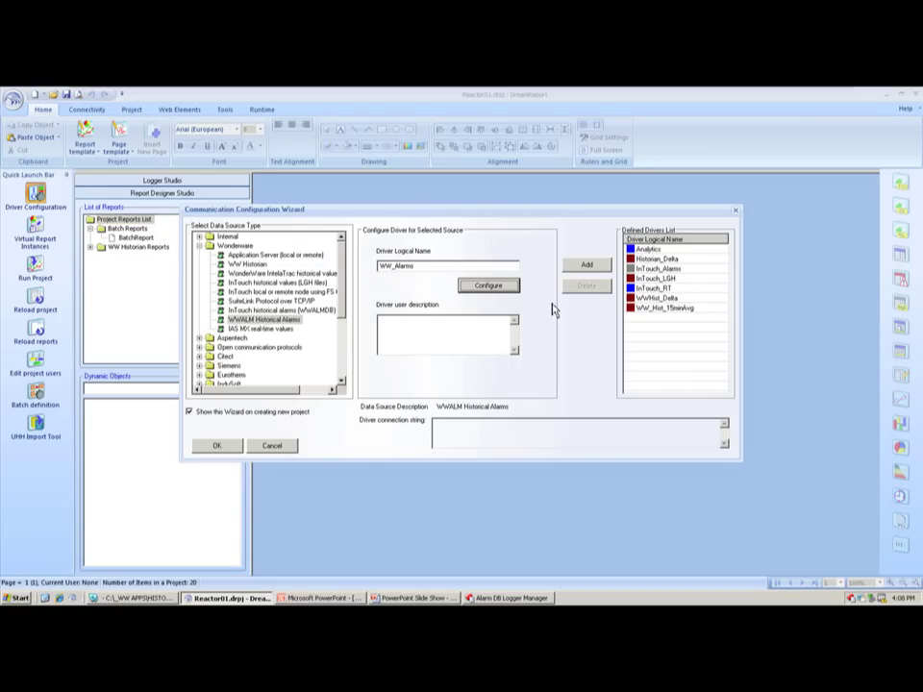
- Cancel the driver wizard, go to Logger Studio and add a new logging data item group
click(275, 447)
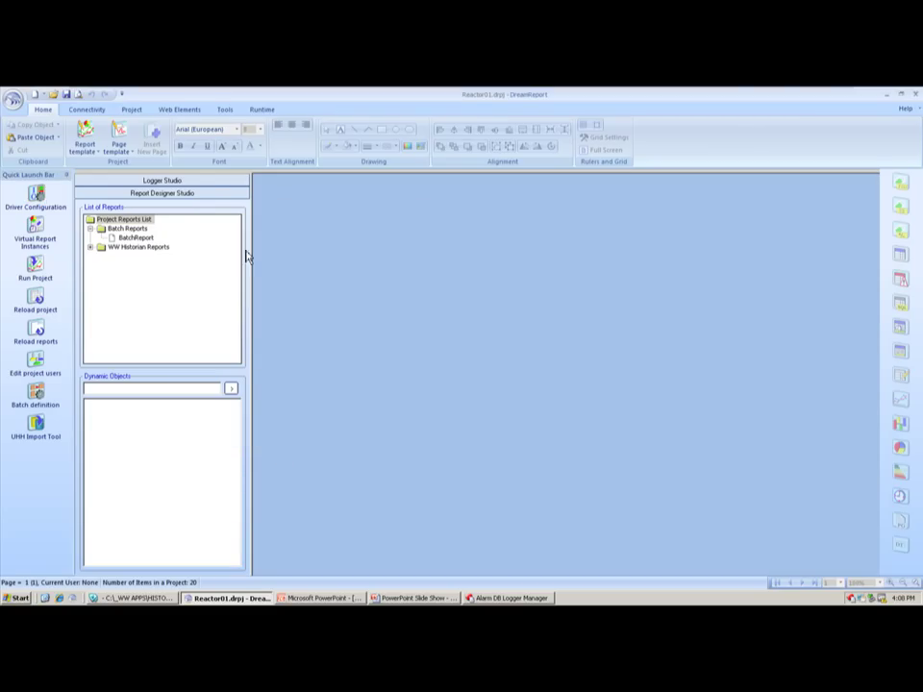
click(123, 189)
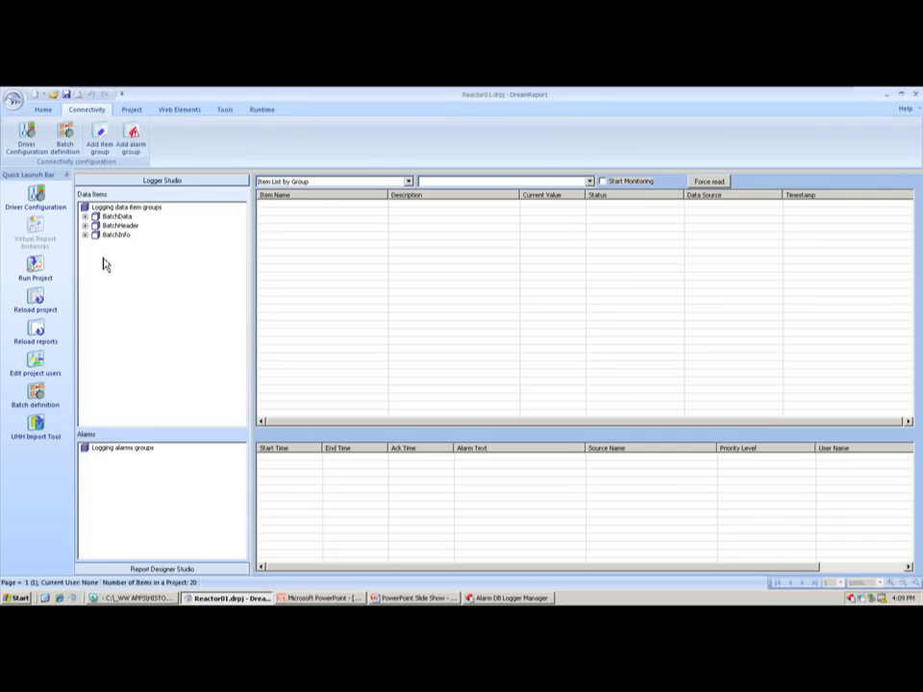
right_click(107, 263)
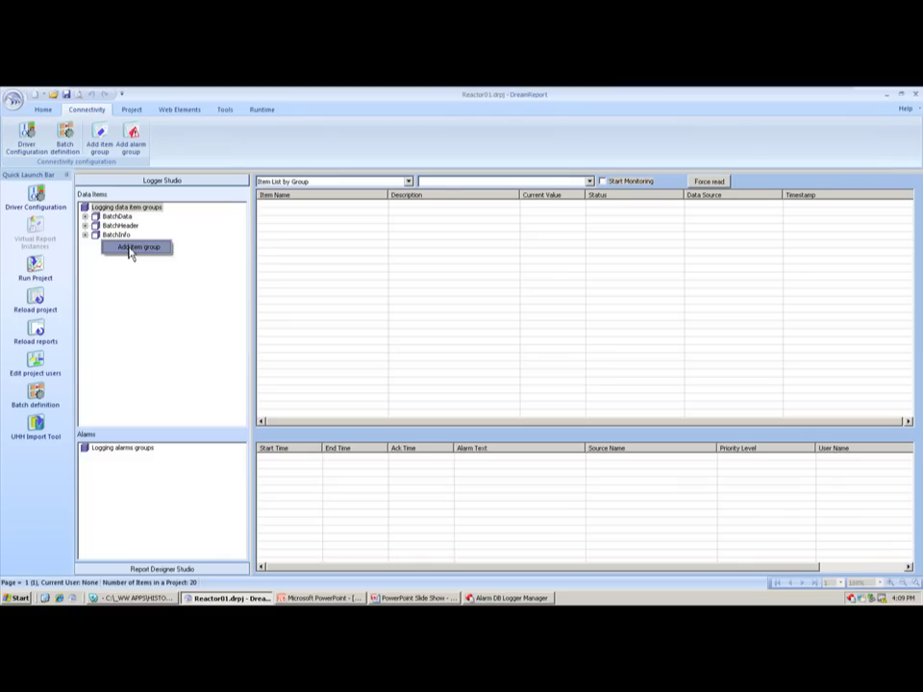
click(133, 249)
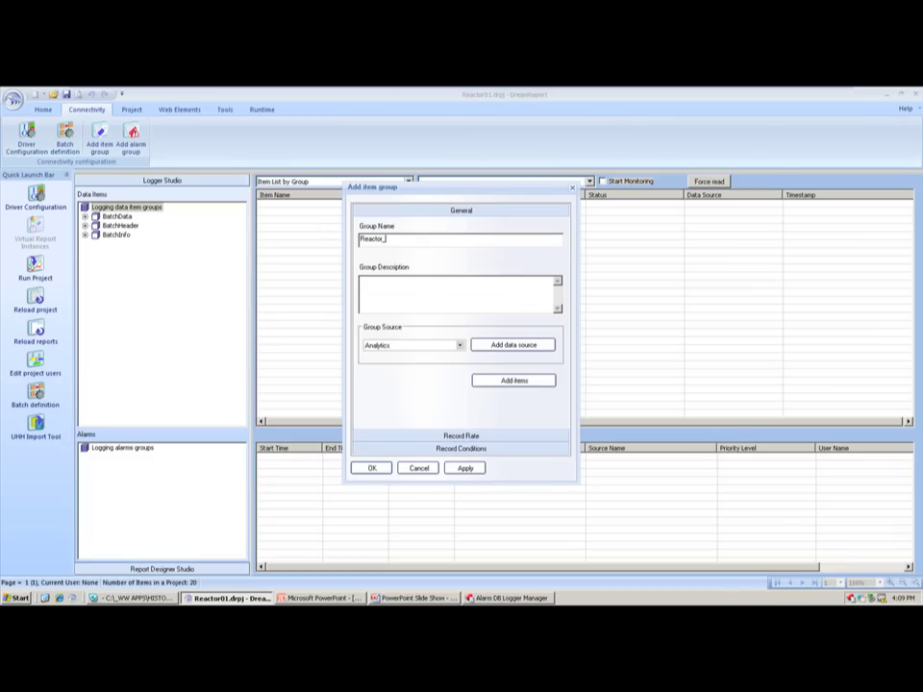
- Use InTouch_RT as Reactor_tags source and add SetPoint, TransferPump, TransferValve, VectorX/Y/Z, WaterValve
click(459, 345)
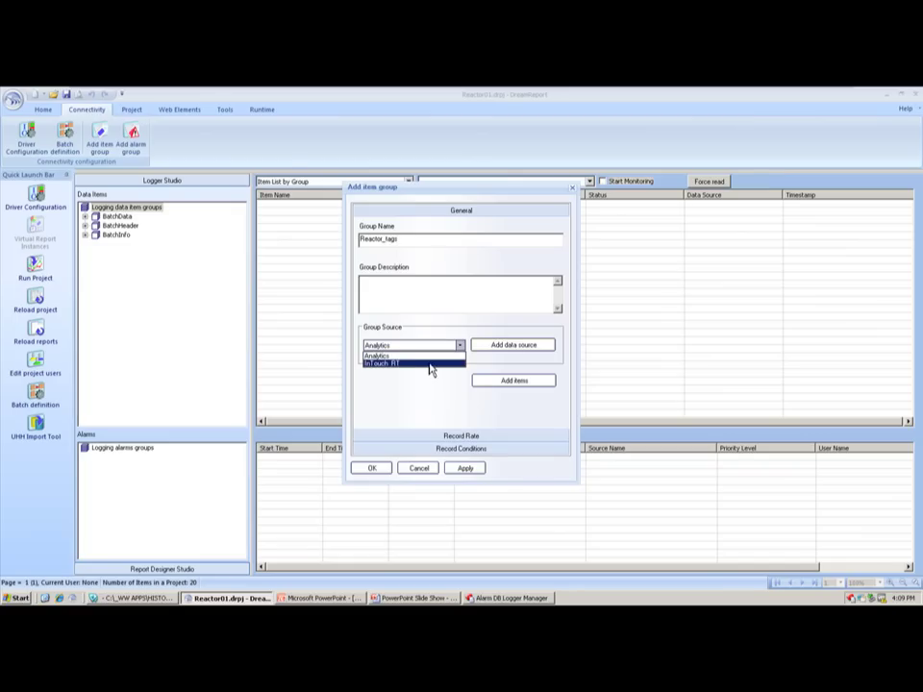
click(430, 364)
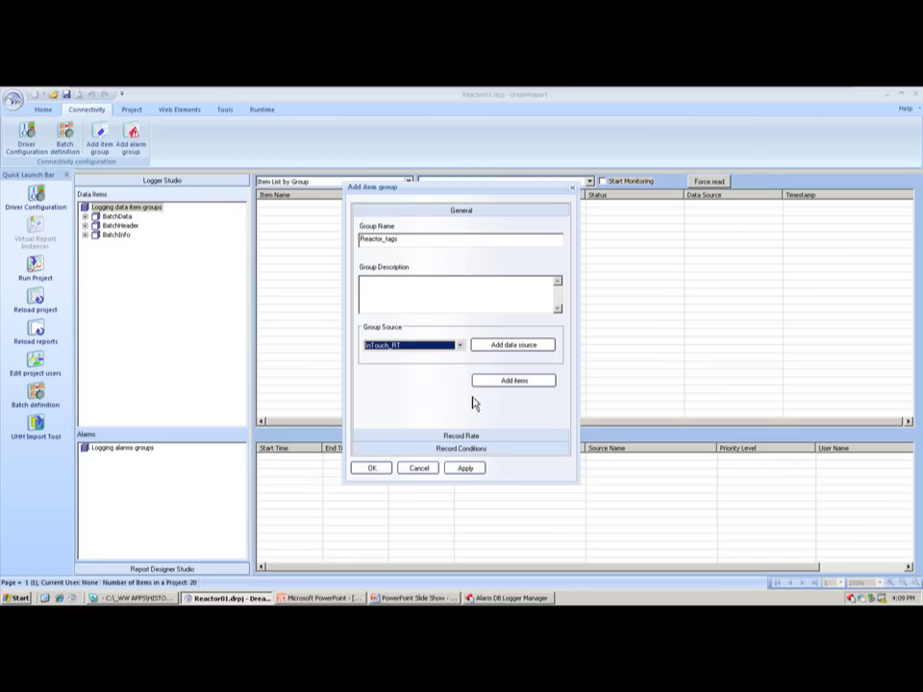
click(505, 382)
drag(427, 290, 418, 471)
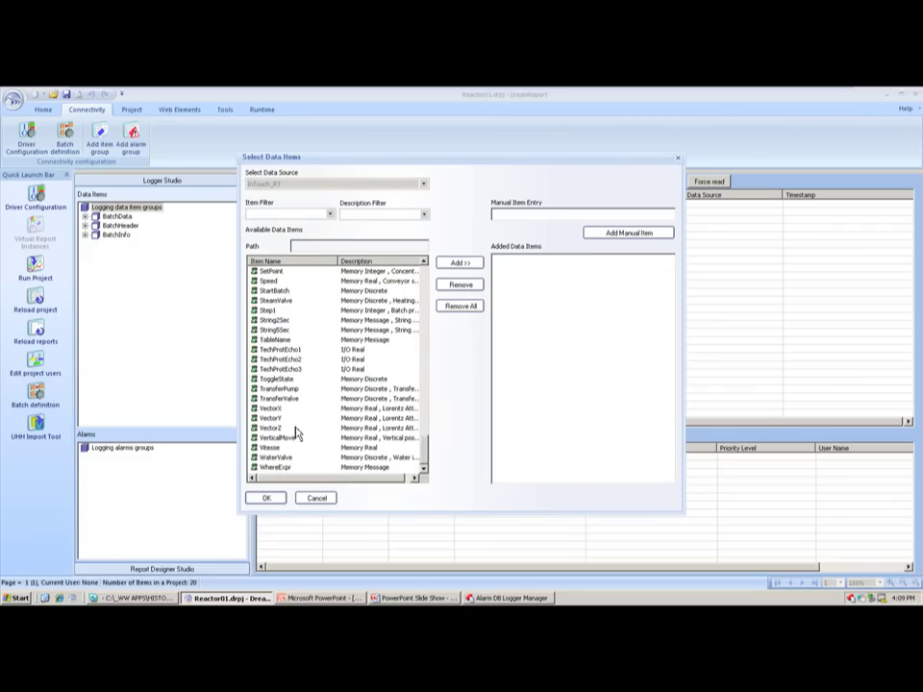
drag(283, 430, 296, 396)
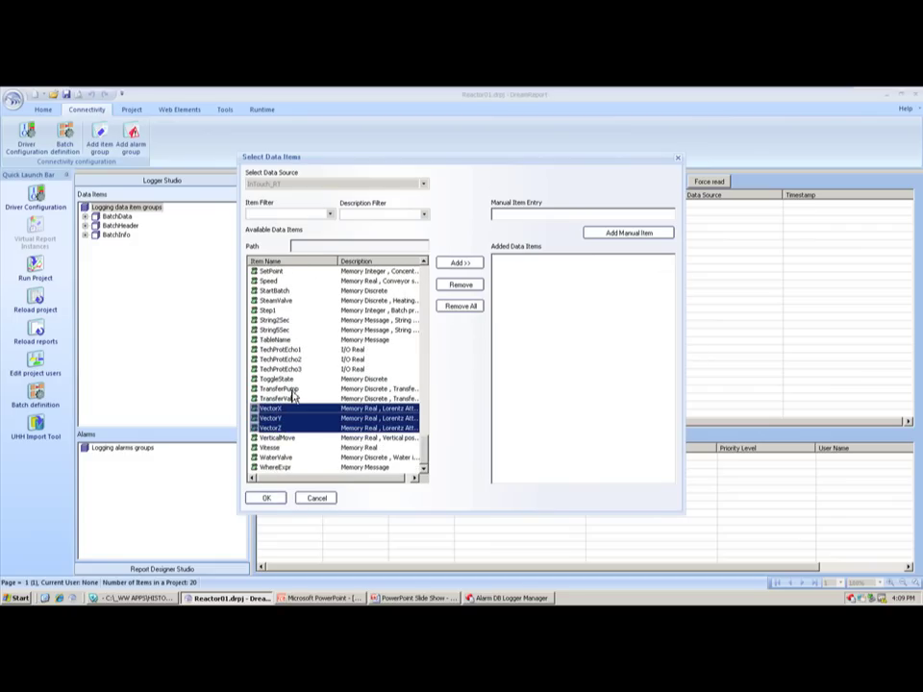
ctrl+click(294, 392)
ctrl+click(286, 400)
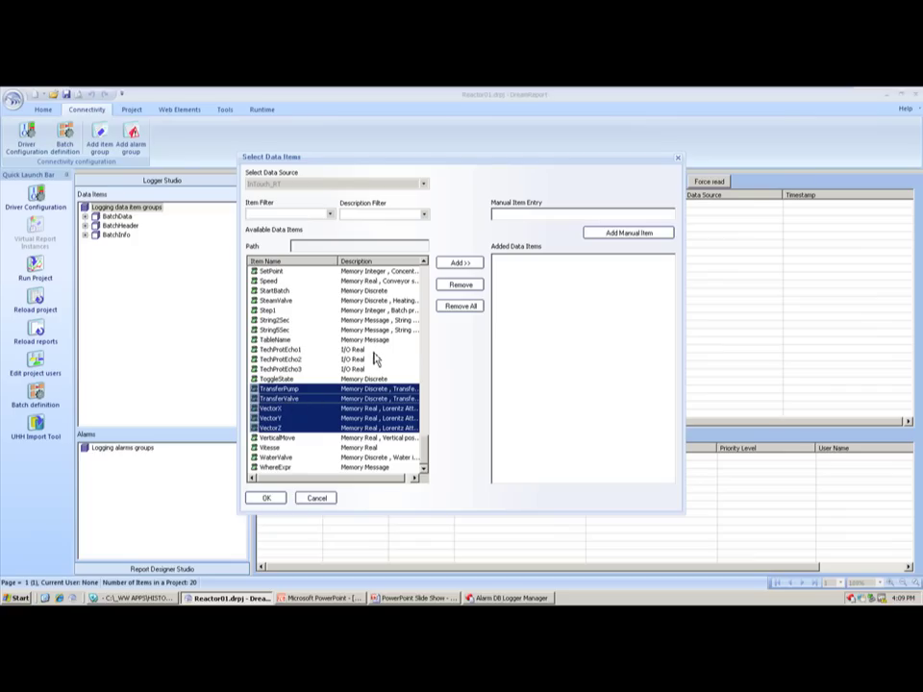
ctrl+click(291, 458)
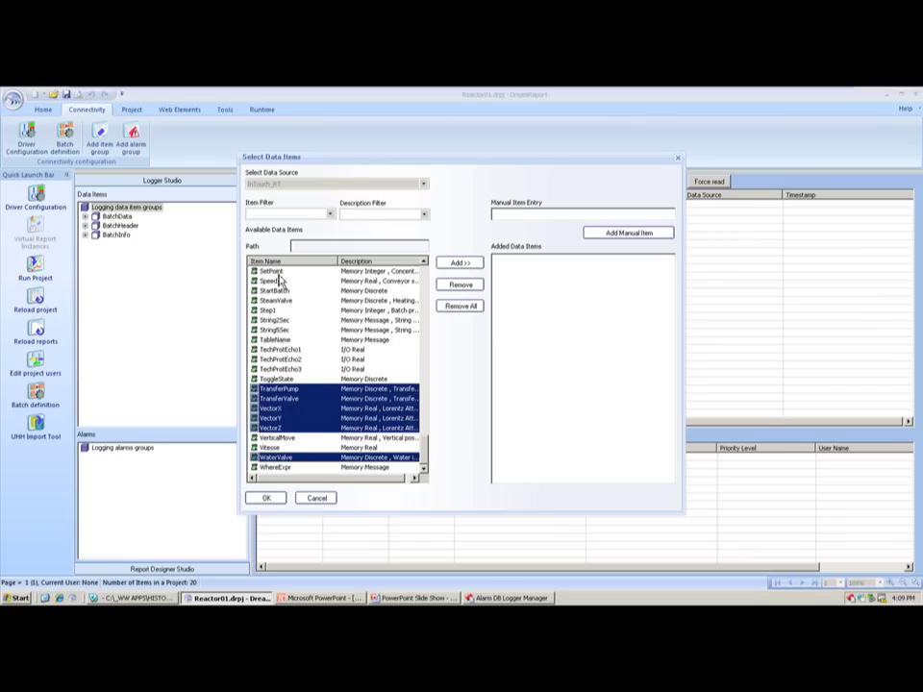
ctrl+click(278, 274)
click(460, 265)
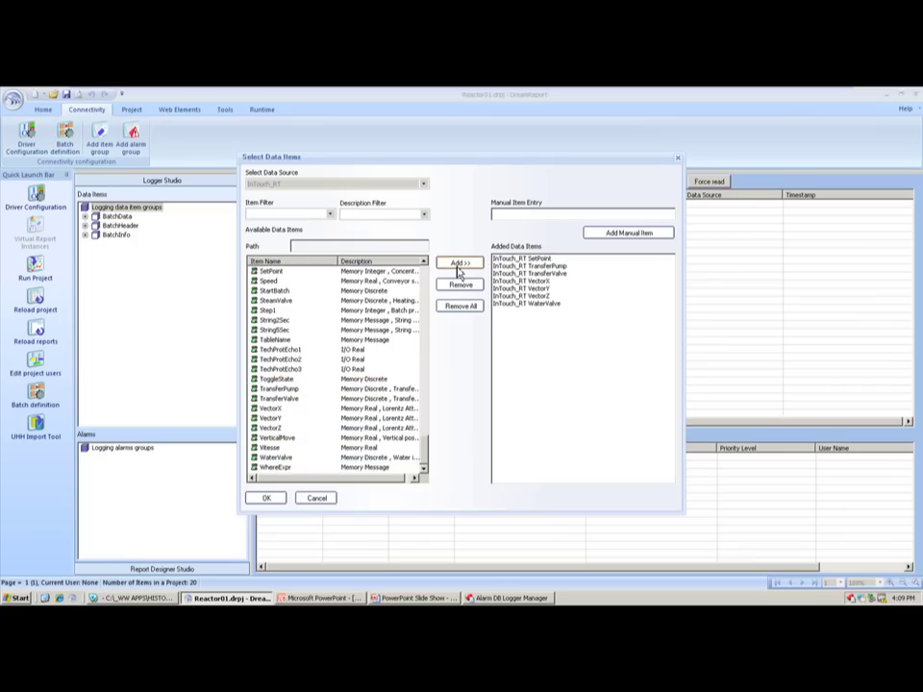
click(274, 500)
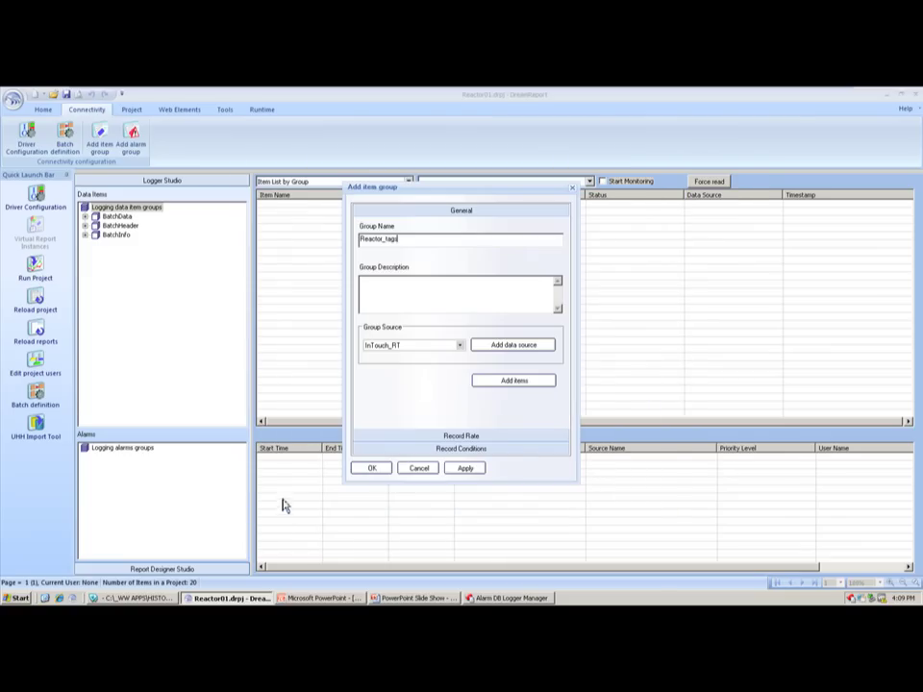
- Set the group's record mode to on item value change, then bring up the InTouch reactor screen
click(461, 437)
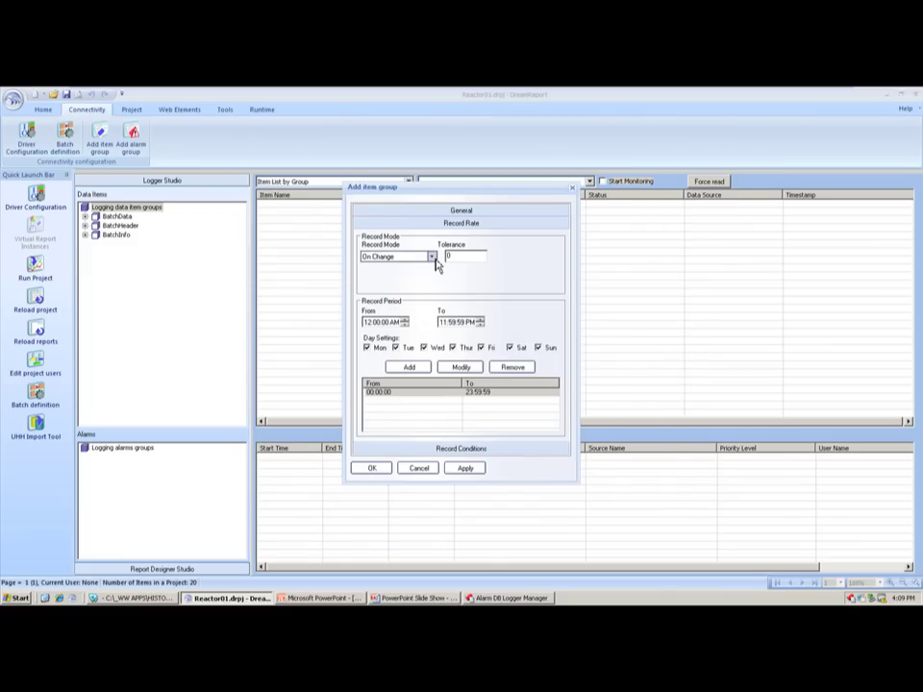
click(432, 257)
click(396, 283)
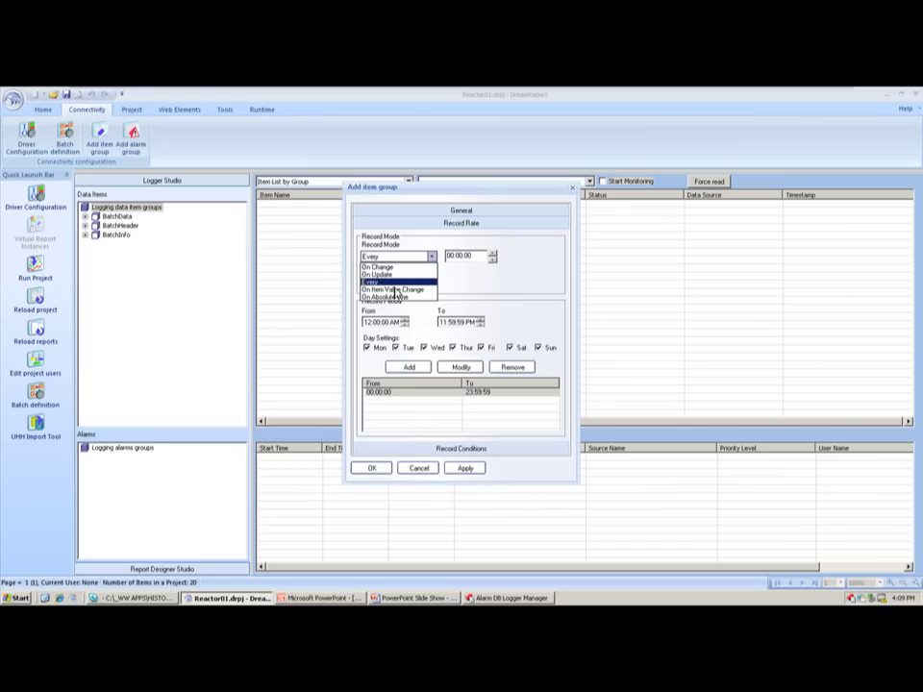
click(399, 288)
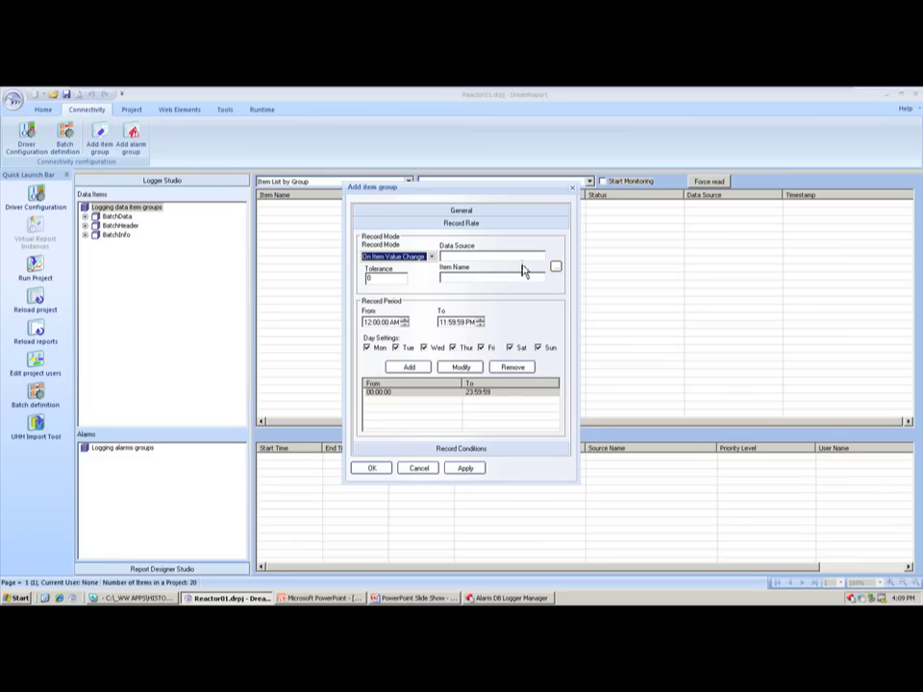
click(144, 597)
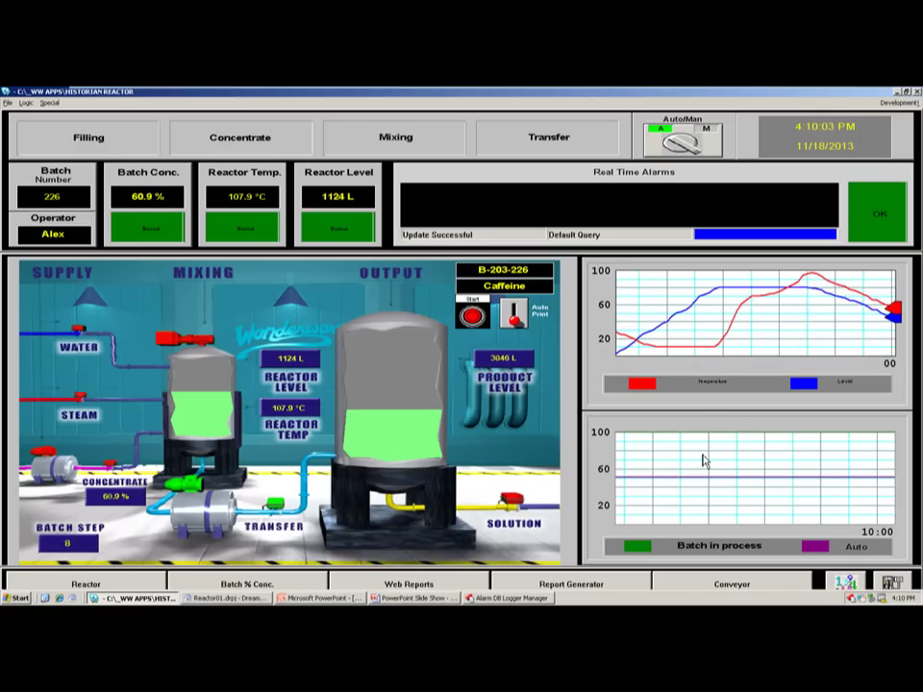
- Back in Dream Report, pick InTouch_RT item Step1 as the item to record
key(alt+Tab)
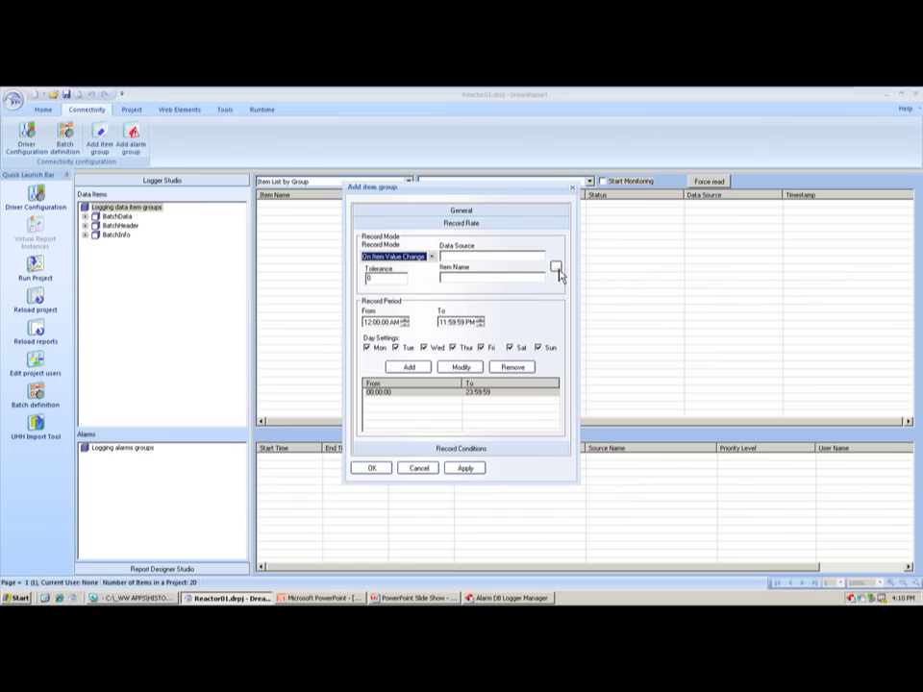
click(558, 274)
click(508, 191)
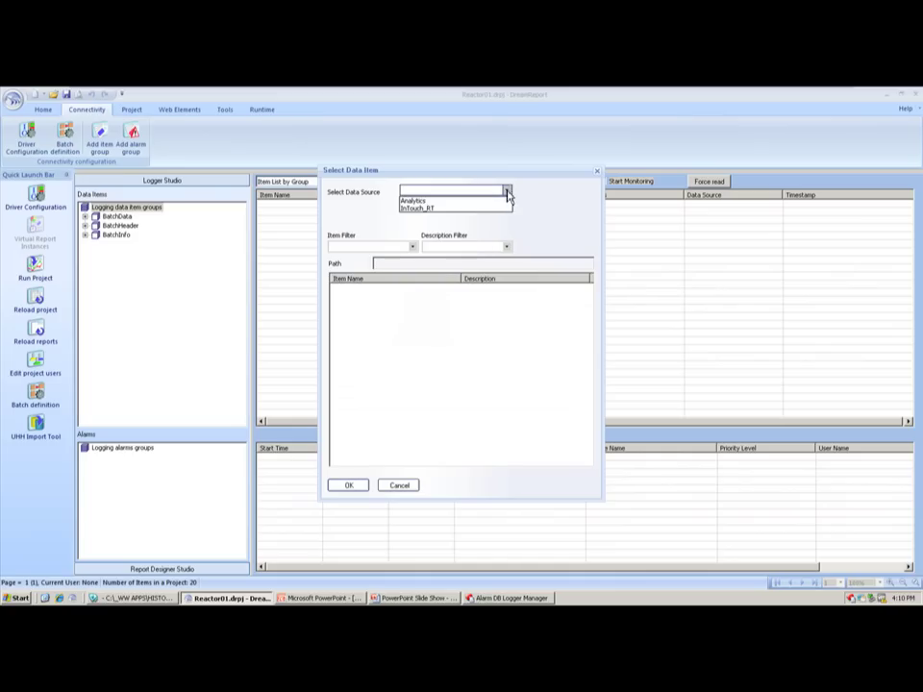
click(456, 213)
click(370, 358)
key(s)
scroll(366, 411, down, 2)
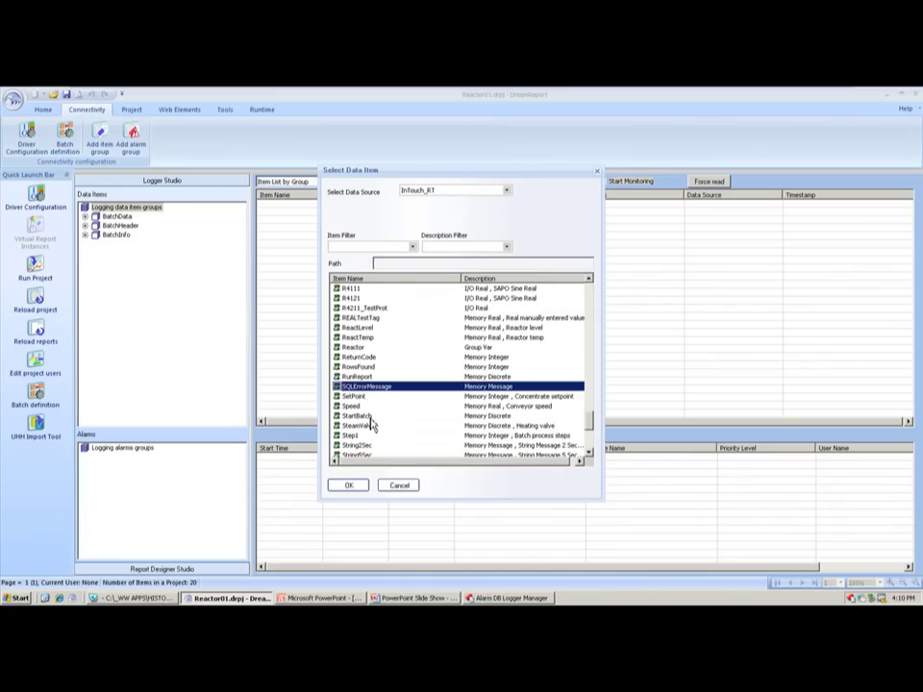
double_click(351, 436)
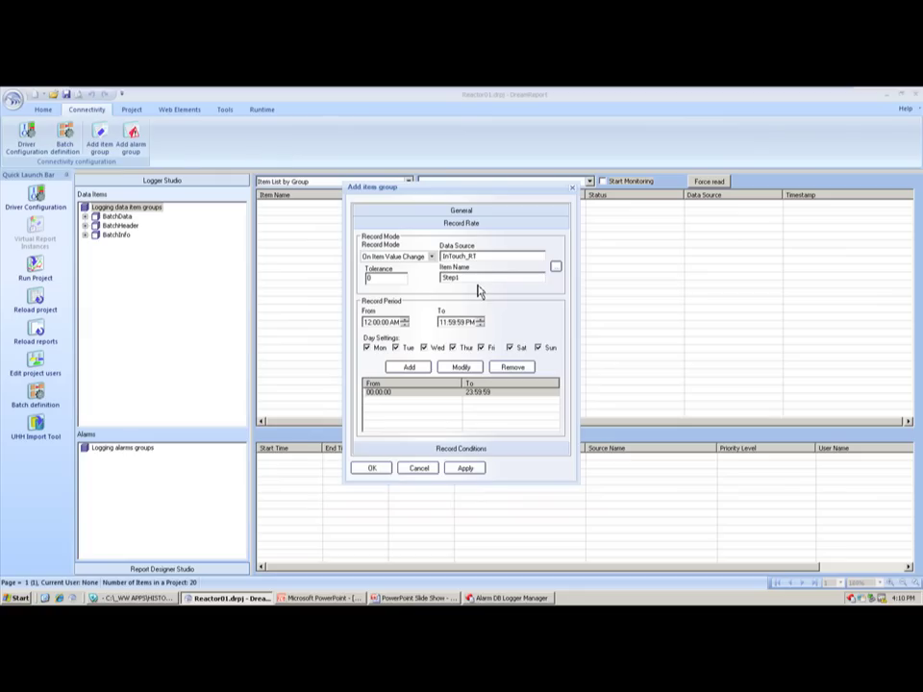
- Uncheck Saturday and Sunday and add the weekday-only recording time range
click(510, 347)
click(537, 347)
click(410, 367)
click(465, 351)
click(447, 448)
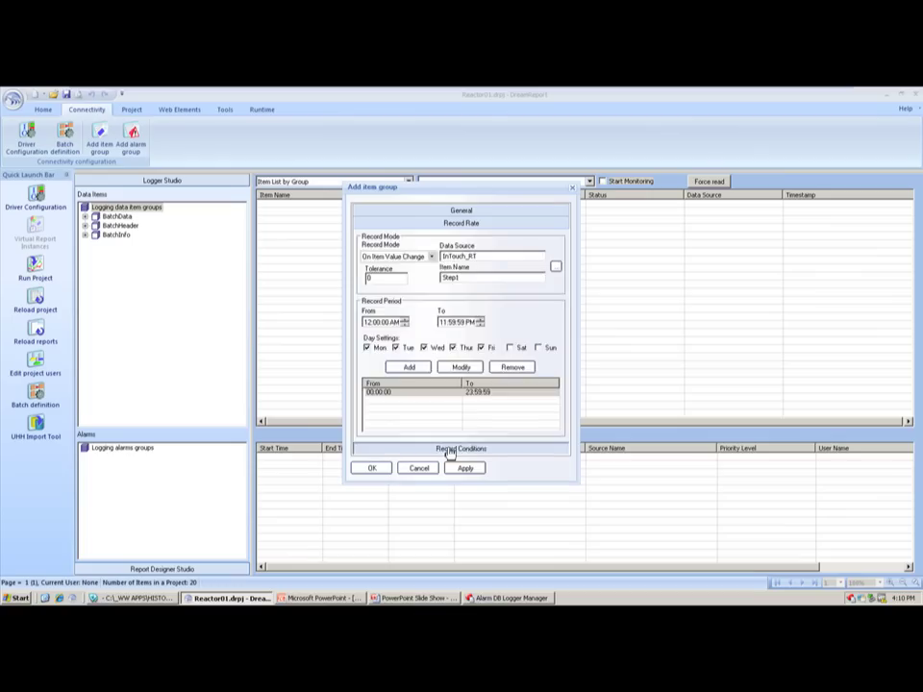
- Enable Record on Condition and choose InTouch_RT item Step1 as the condition item
click(367, 257)
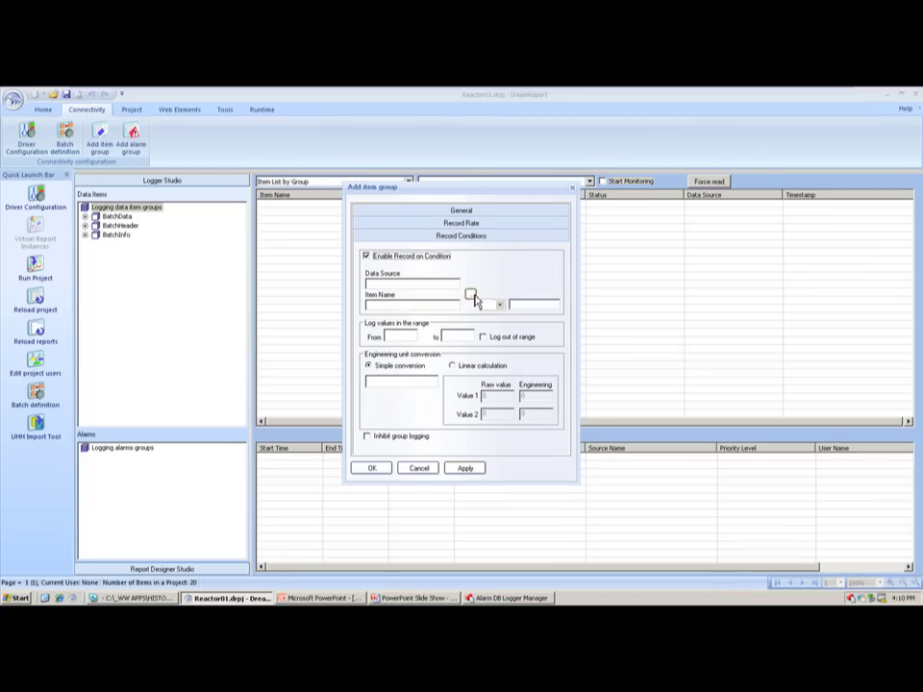
click(470, 294)
click(507, 192)
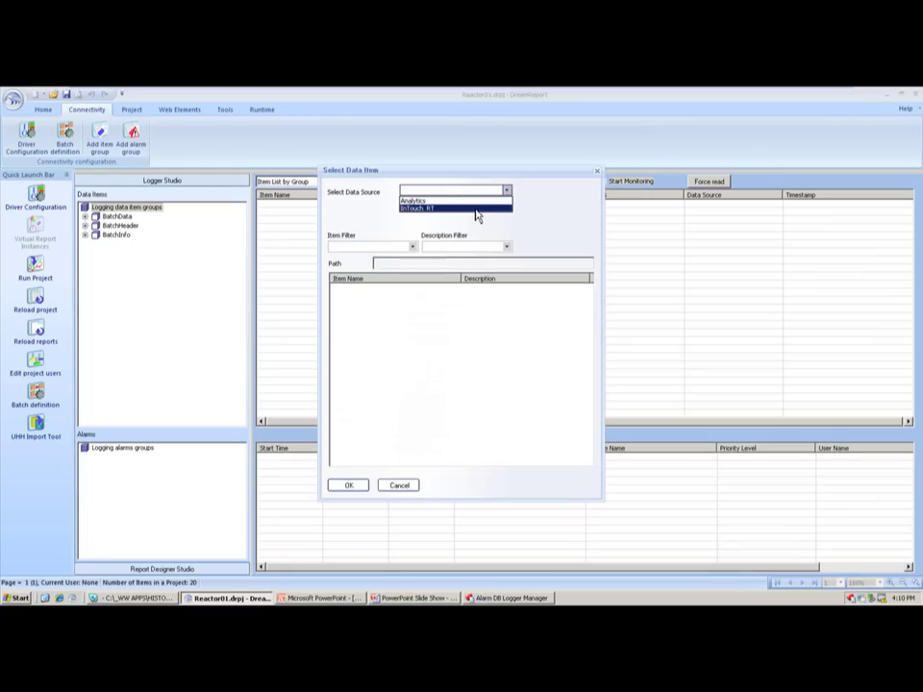
click(473, 209)
click(371, 377)
scroll(374, 404, down, 5)
click(370, 446)
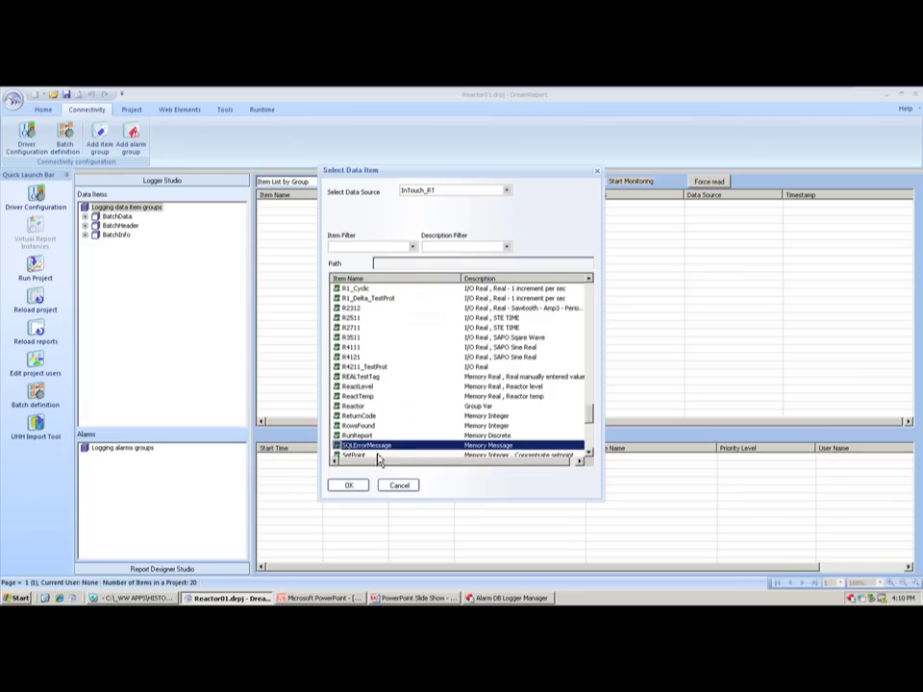
scroll(365, 446, down, 1)
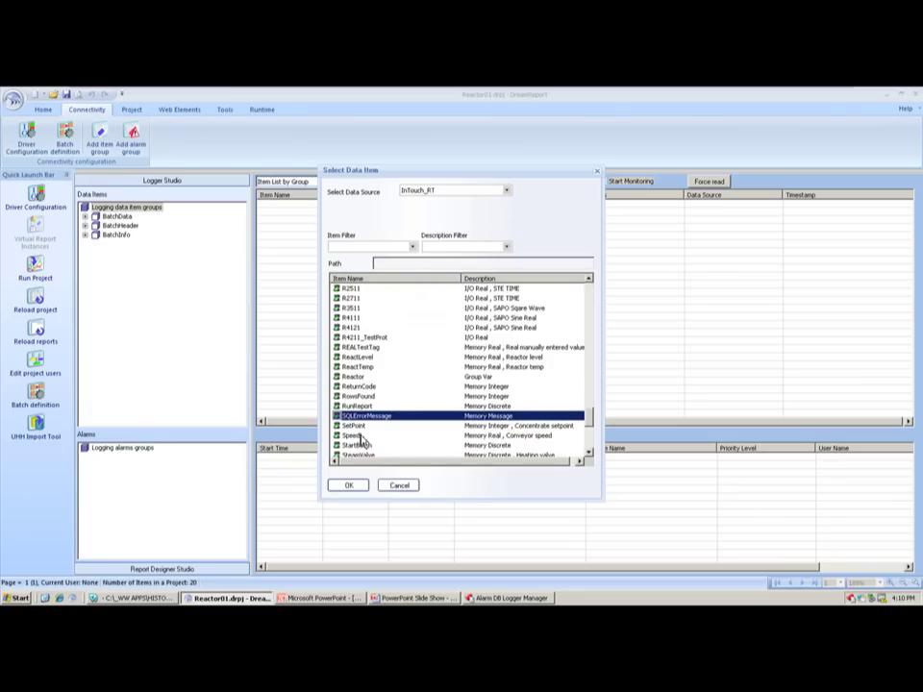
scroll(358, 442, down, 2)
double_click(354, 412)
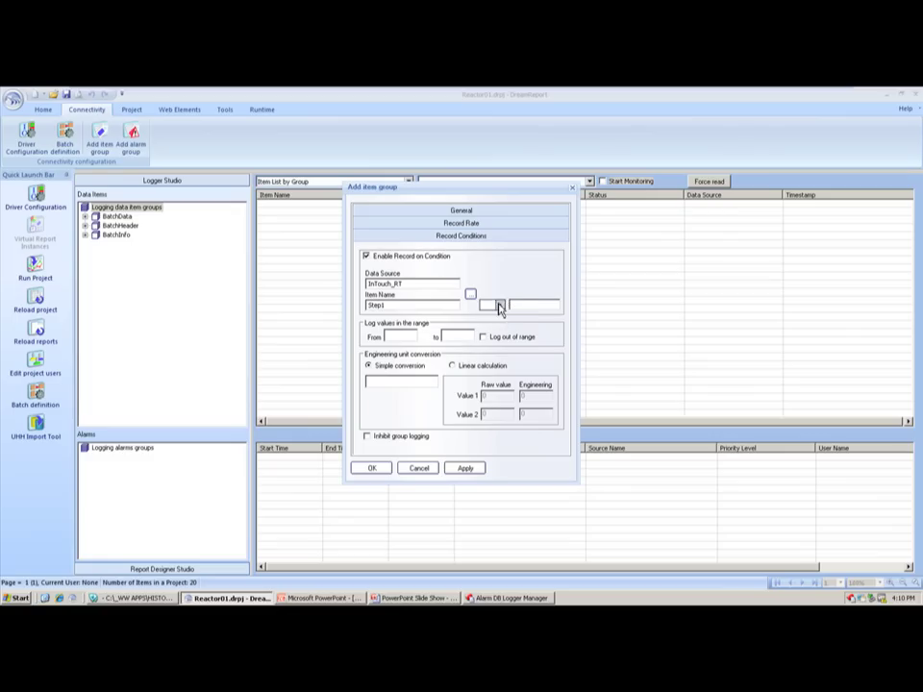
- After the empty-value warning, drop the record condition and save the Reactor_tags group
click(500, 305)
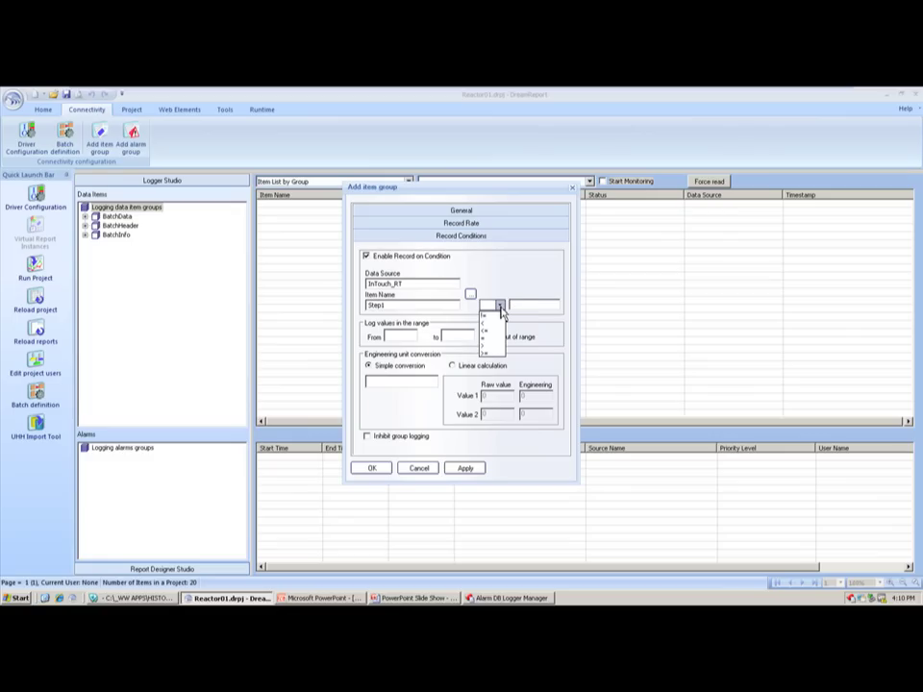
click(501, 314)
click(437, 260)
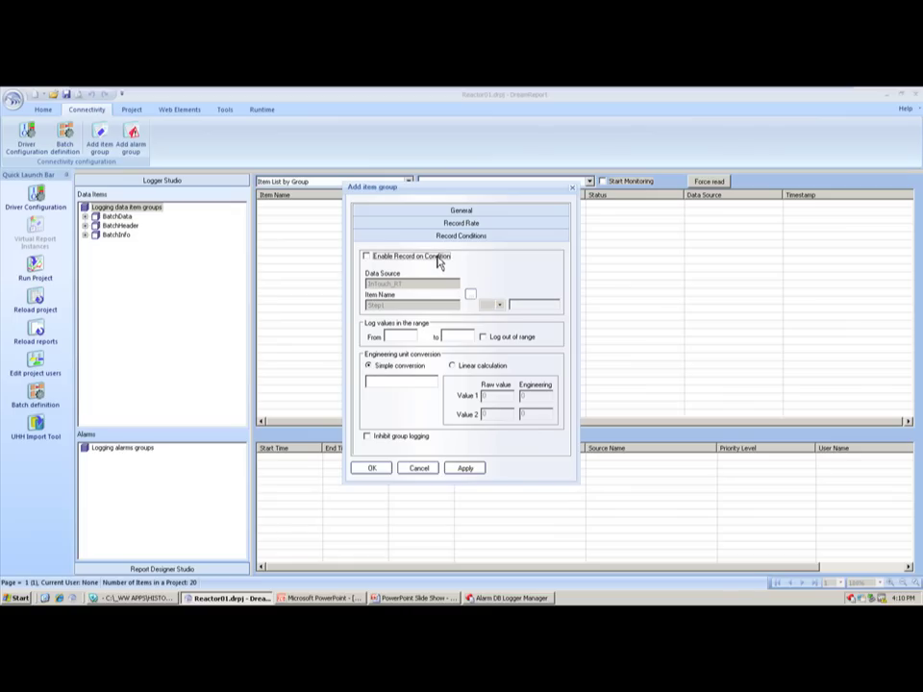
click(383, 259)
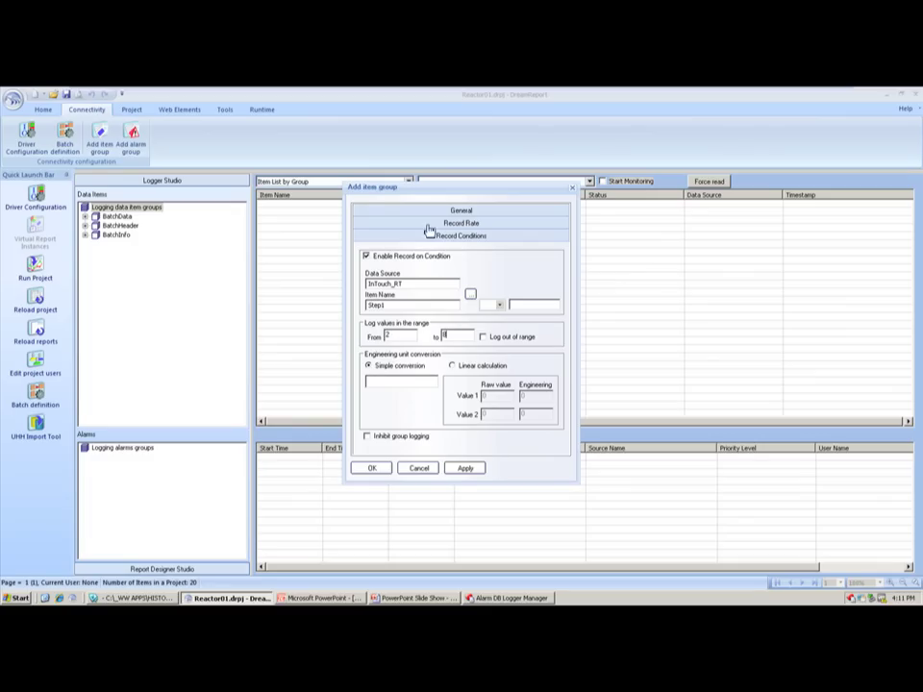
click(372, 468)
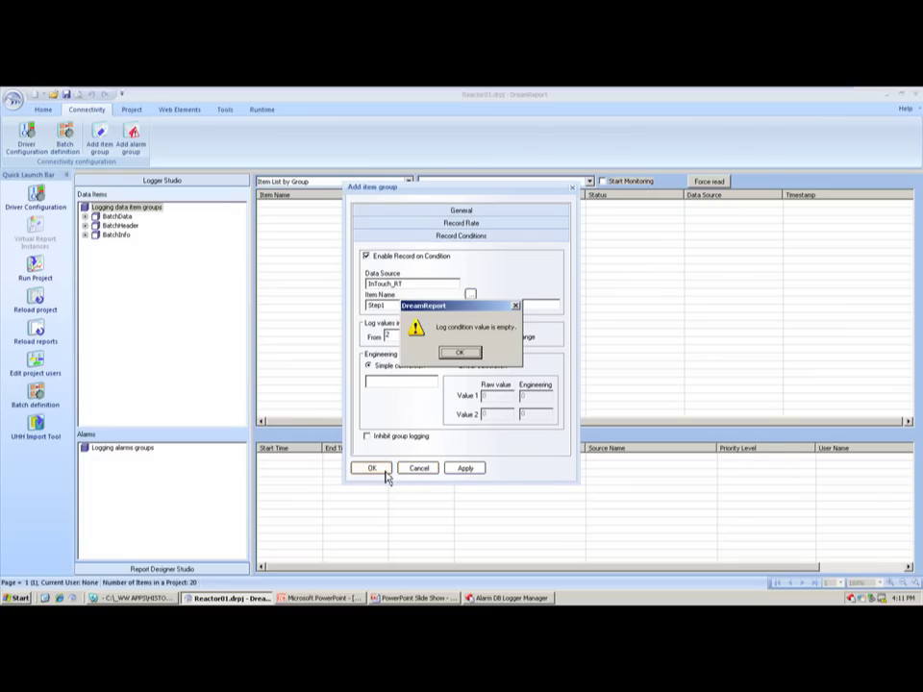
click(462, 352)
click(380, 256)
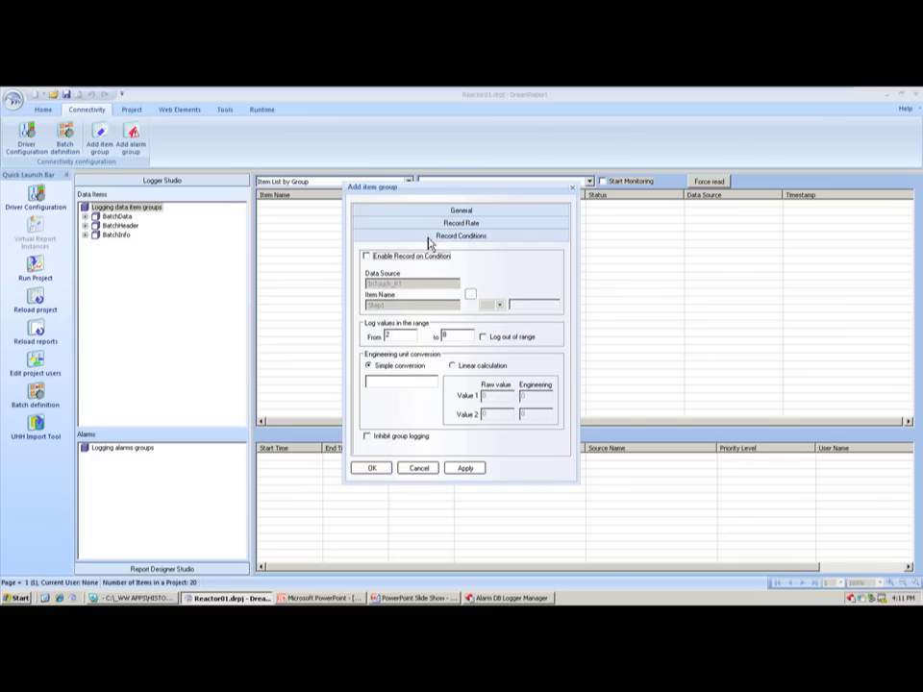
click(438, 224)
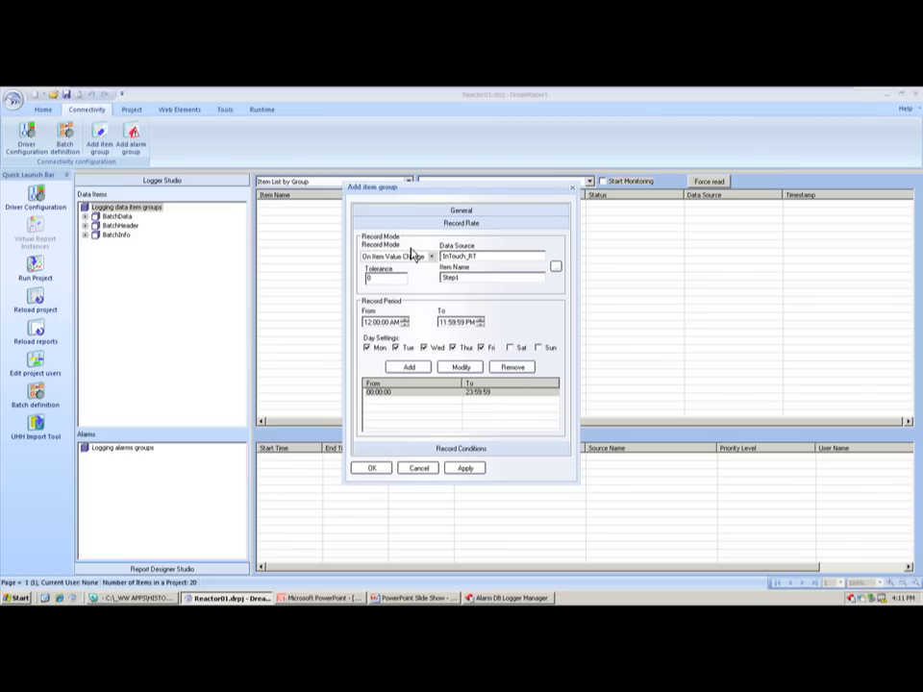
click(387, 469)
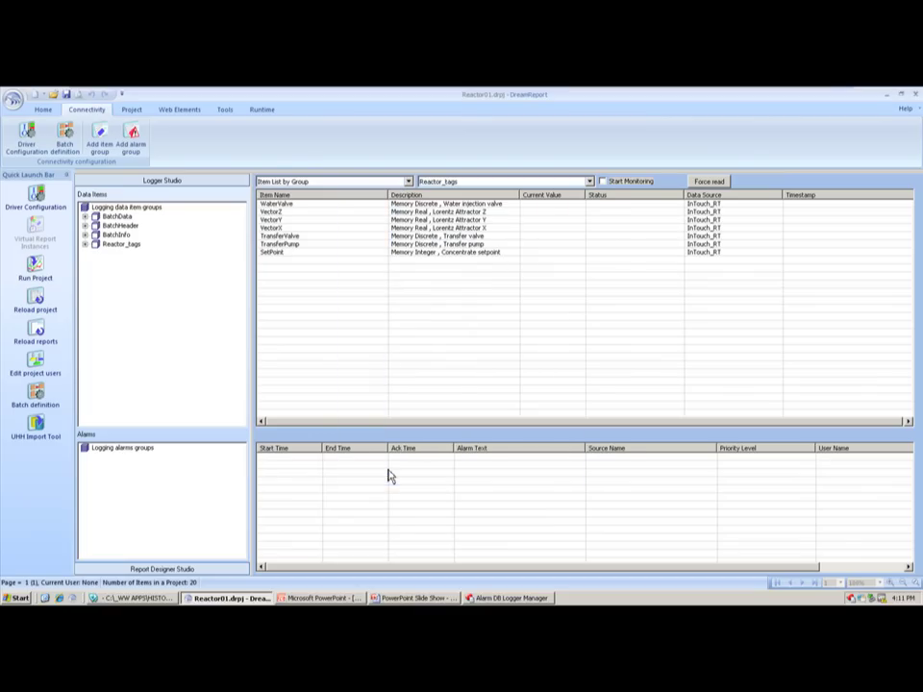
- Start monitoring to confirm Reactor_tags items show live GOOD values, then go to Report Designer Studio
click(603, 180)
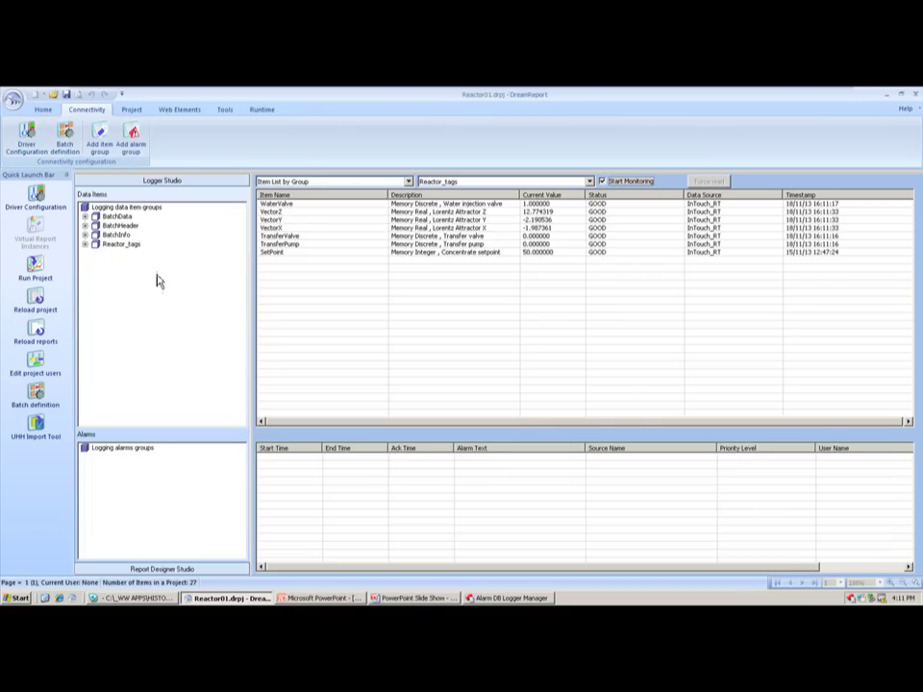
click(149, 570)
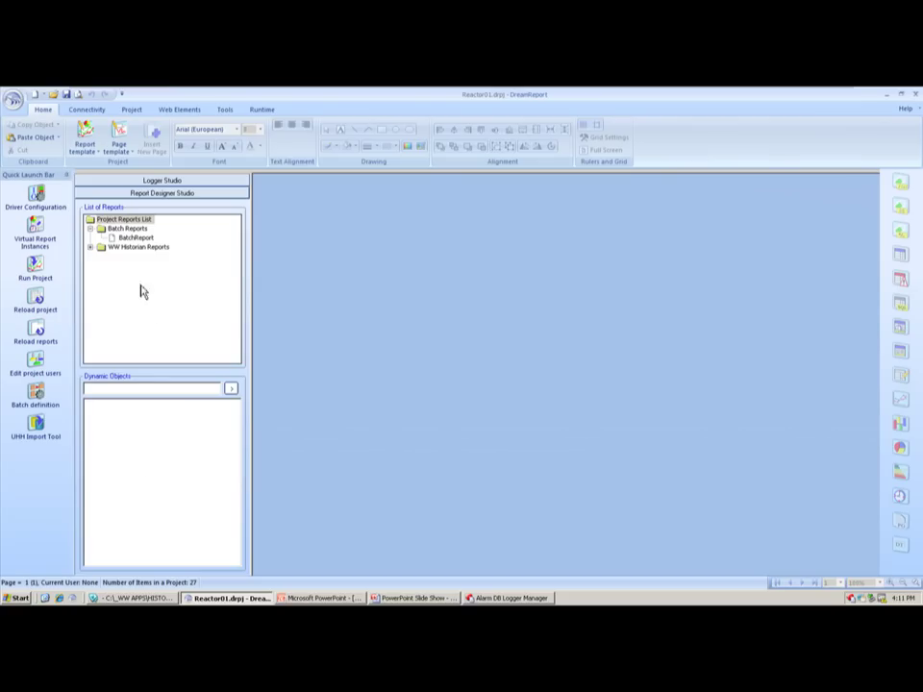
- Expand WW Historian Reports in the List of Reports tree
click(90, 248)
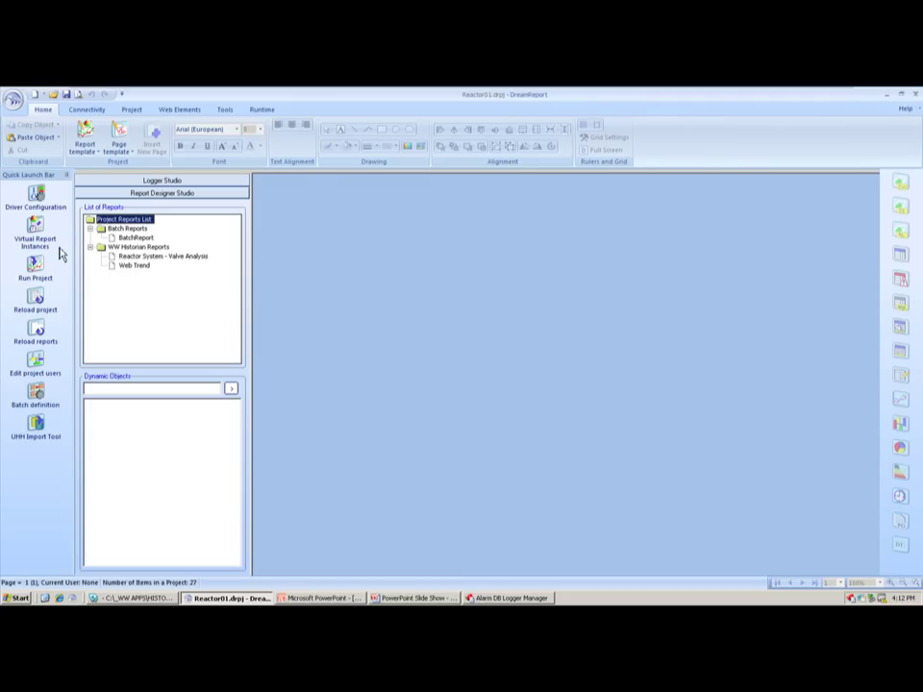
- Create a new report named 'Historian Report'
click(35, 93)
key(Tab)
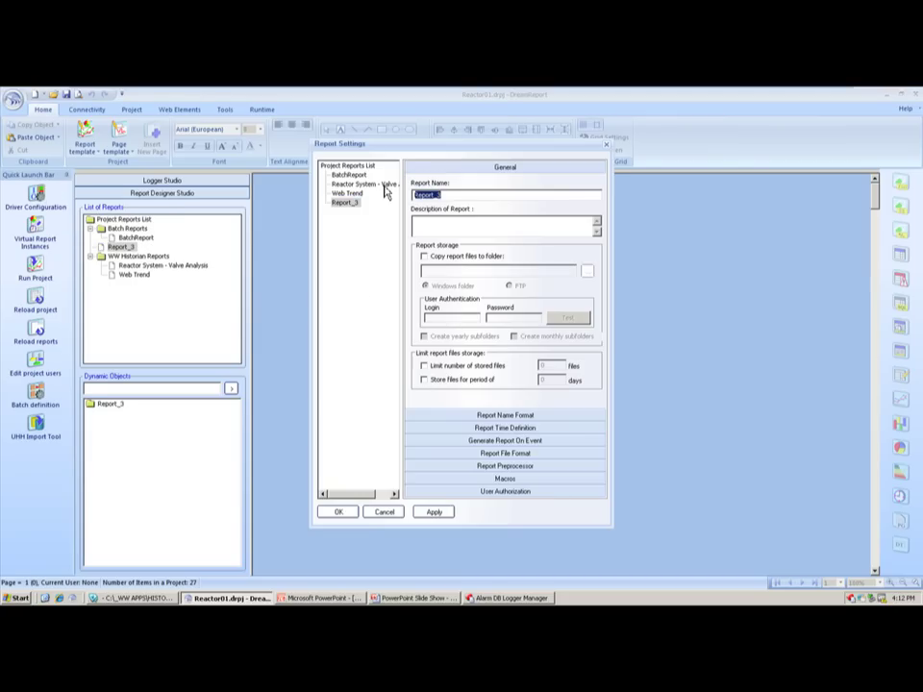
text(Hist)
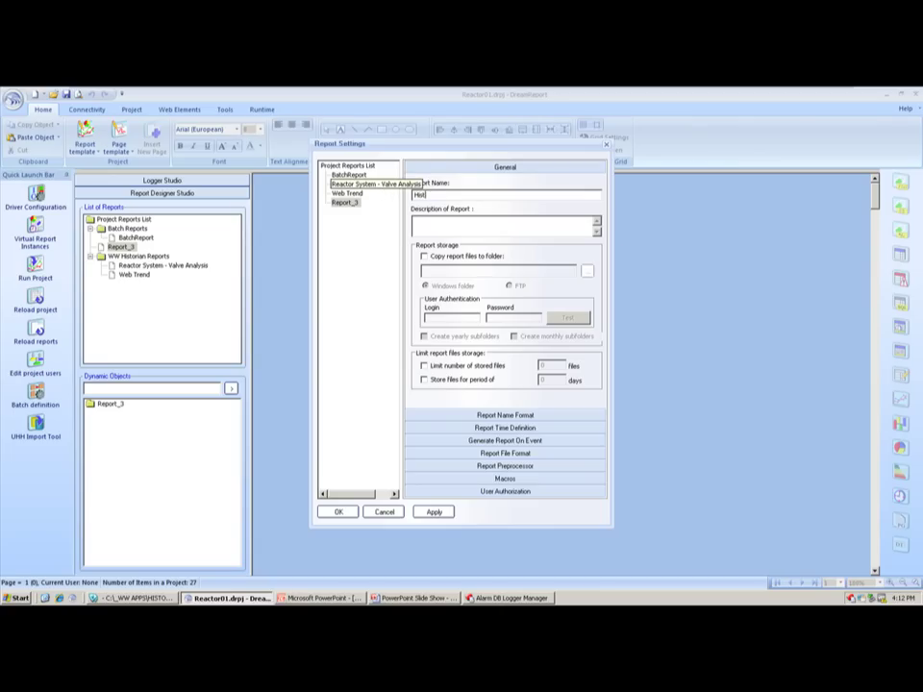
text(orian Report)
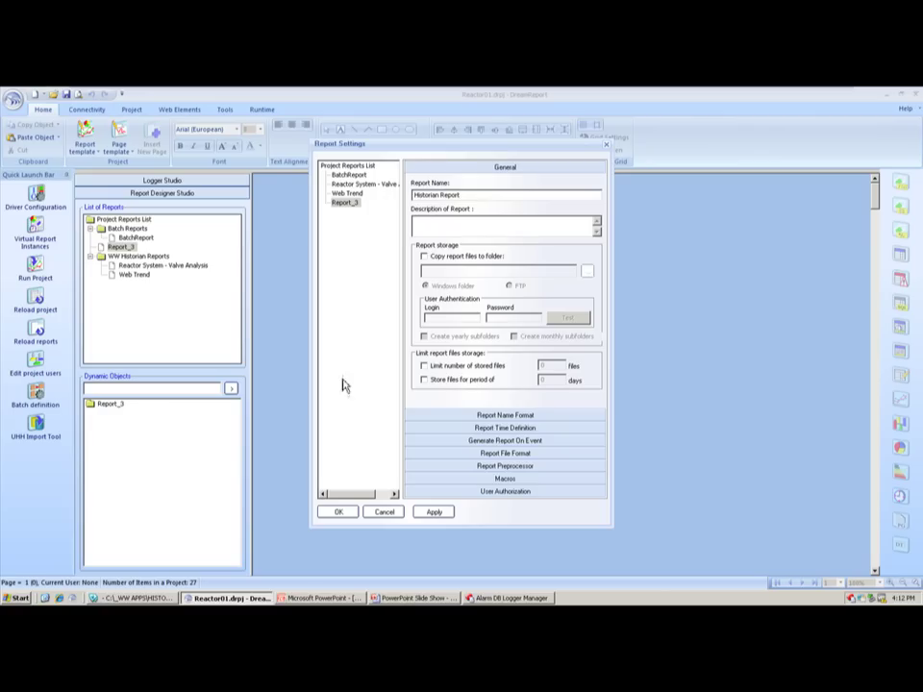
- Change the report's daily scheduled run time from 12:00:00 to 00:00:00
click(524, 417)
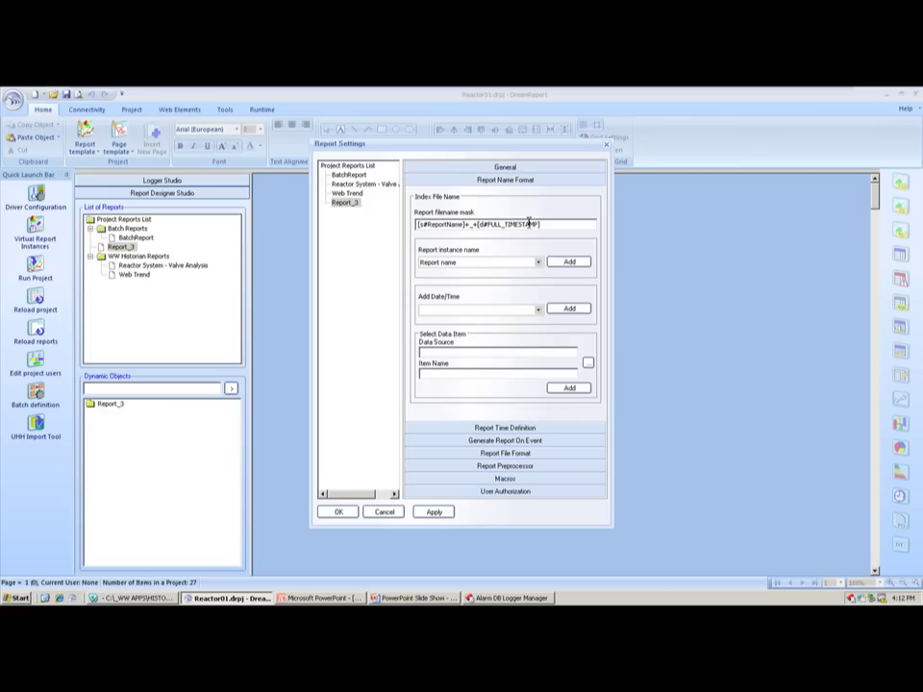
click(528, 428)
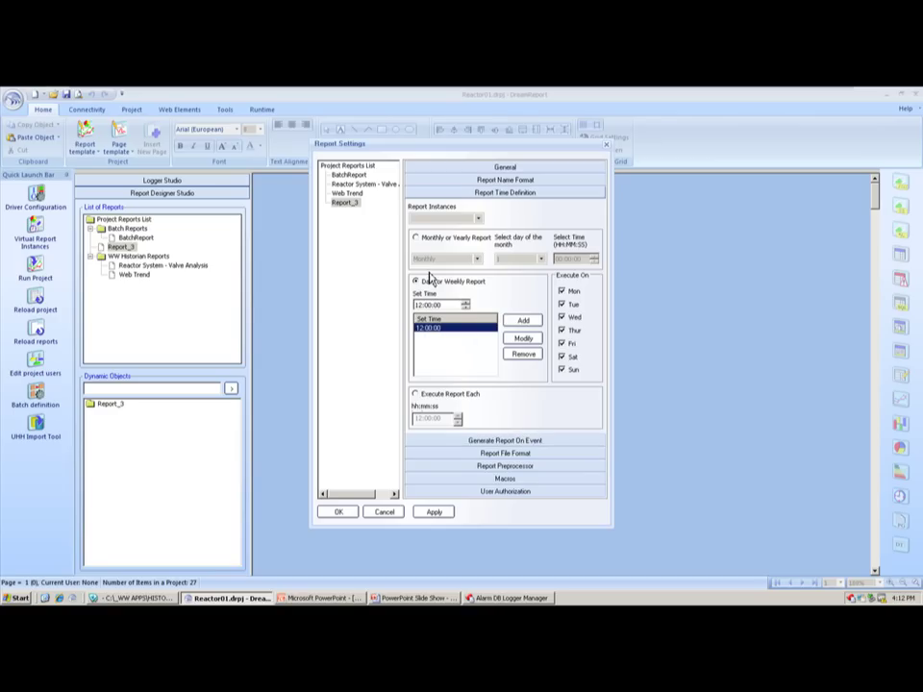
click(427, 330)
text(00)
click(522, 338)
click(471, 442)
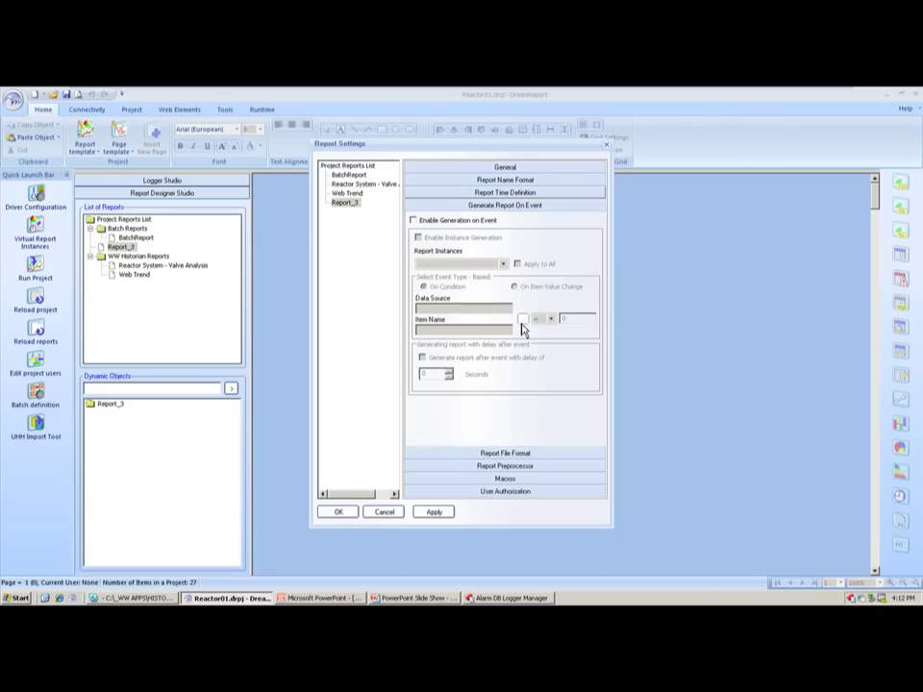
- Review the report's PDF security settings, leaving them unchanged
click(539, 453)
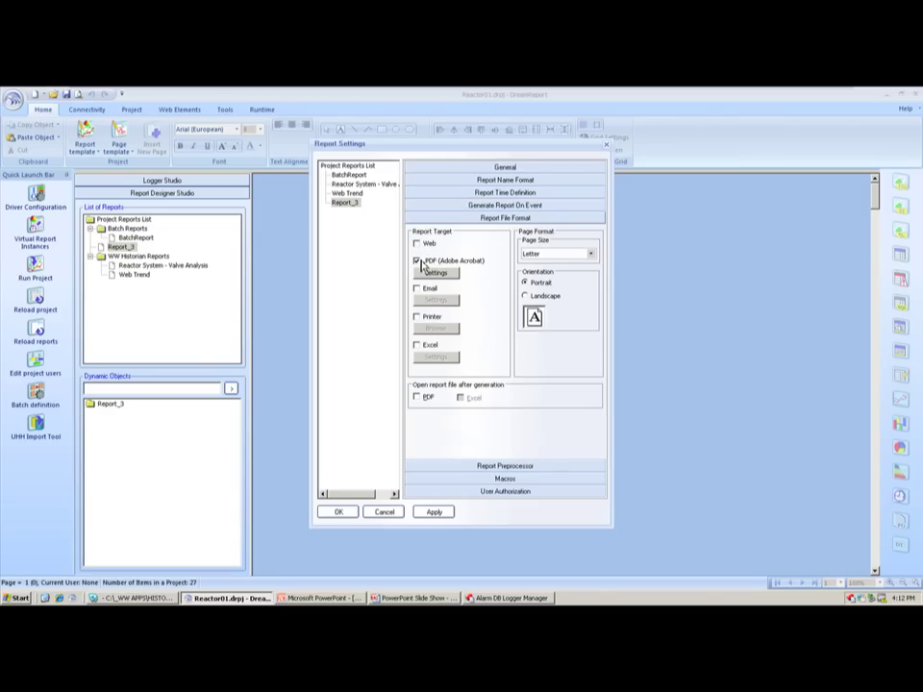
click(436, 274)
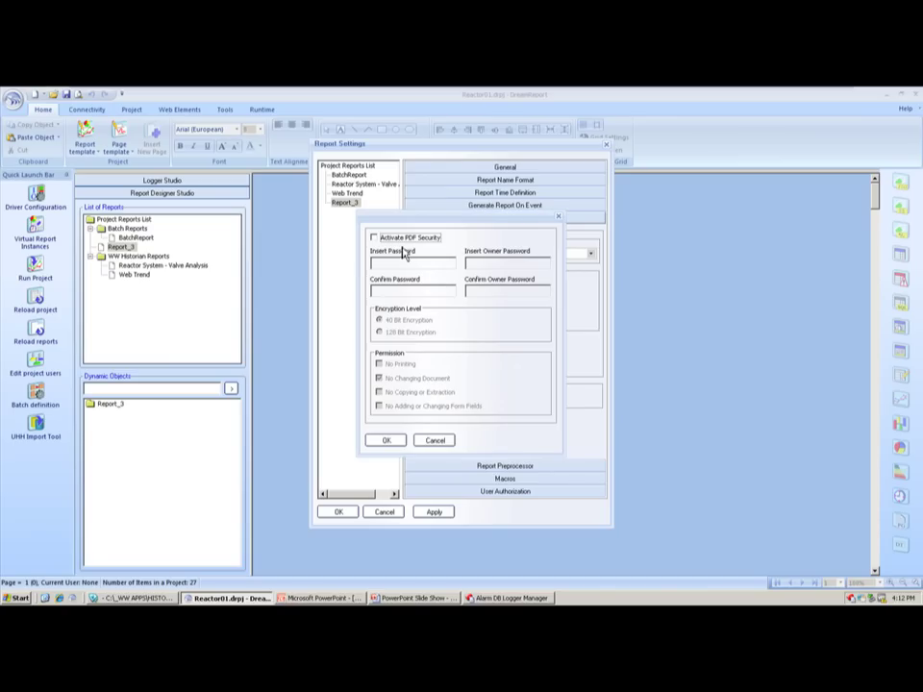
click(433, 442)
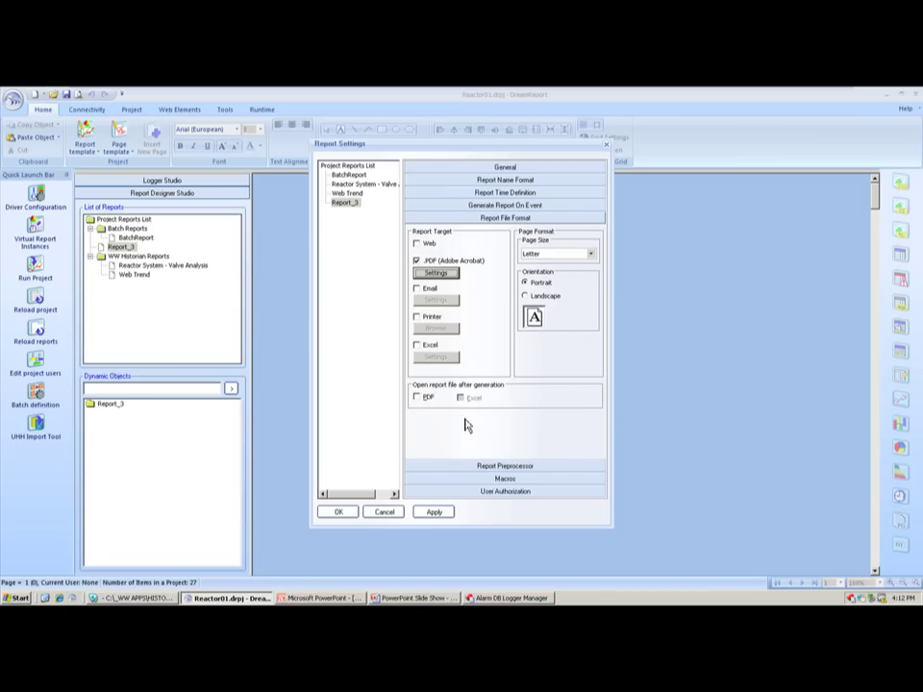
- Add printer output to Canon with a Lexmark backup, and auto-open the PDF after generation
click(417, 317)
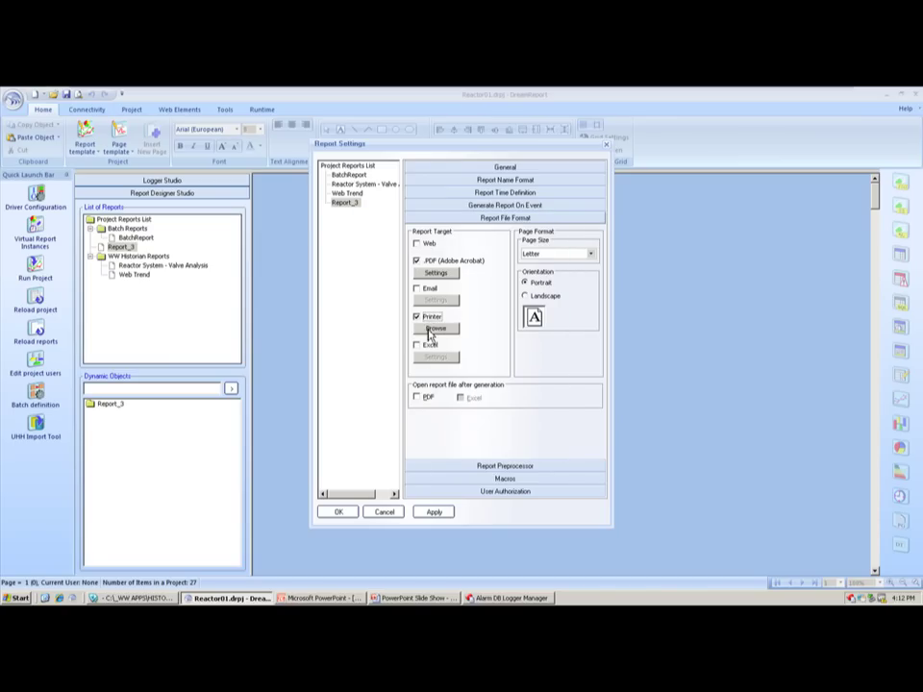
click(435, 328)
click(270, 271)
drag(322, 261, 342, 261)
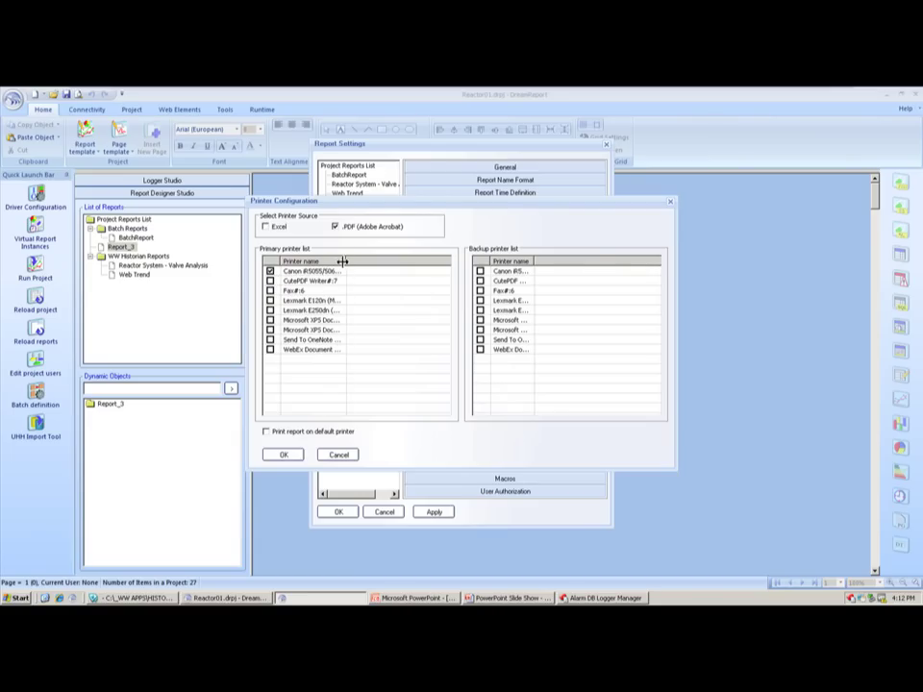
drag(532, 261, 537, 261)
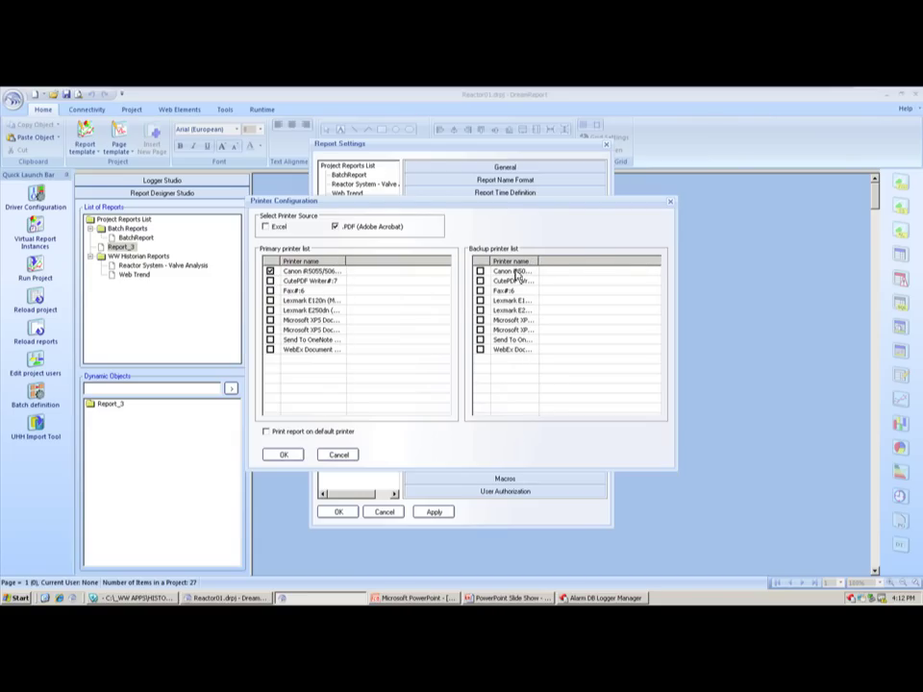
click(480, 300)
key(Return)
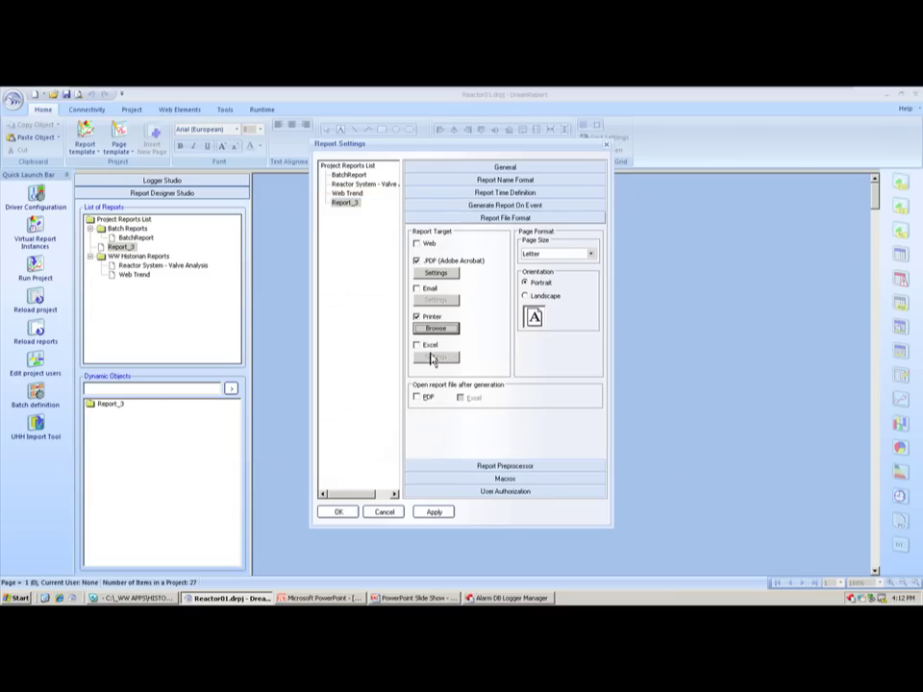
click(418, 398)
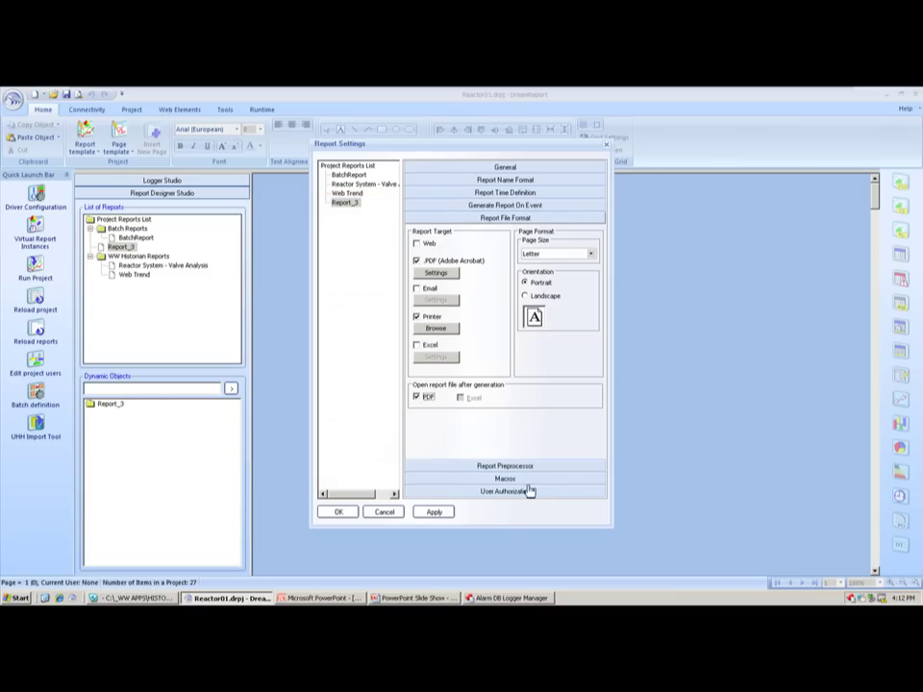
click(338, 513)
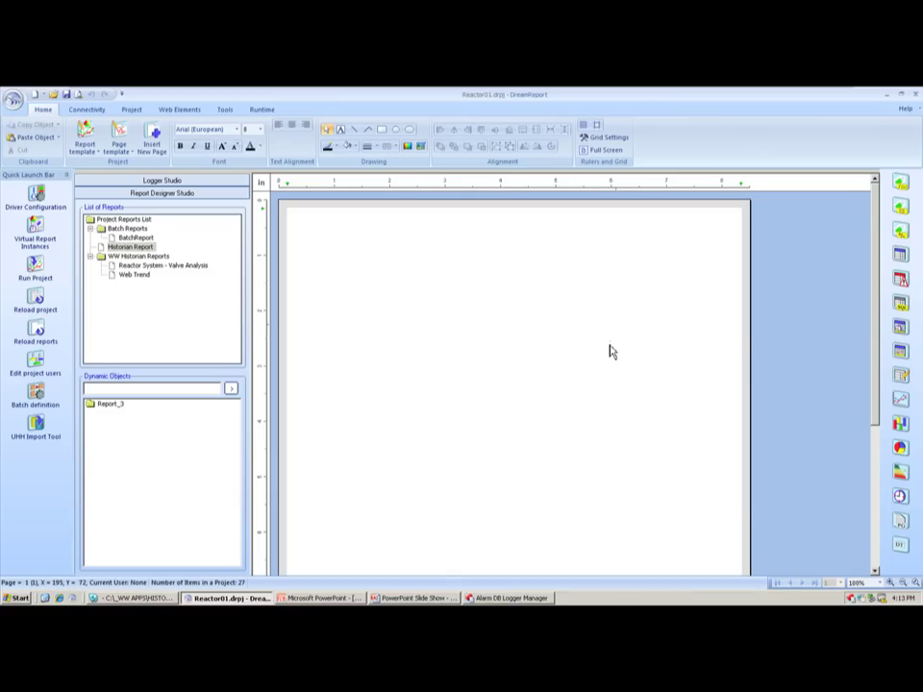
- Draw a step table rectangle across the top of the Historian Report page
click(900, 327)
drag(308, 225, 727, 277)
drag(728, 278, 725, 275)
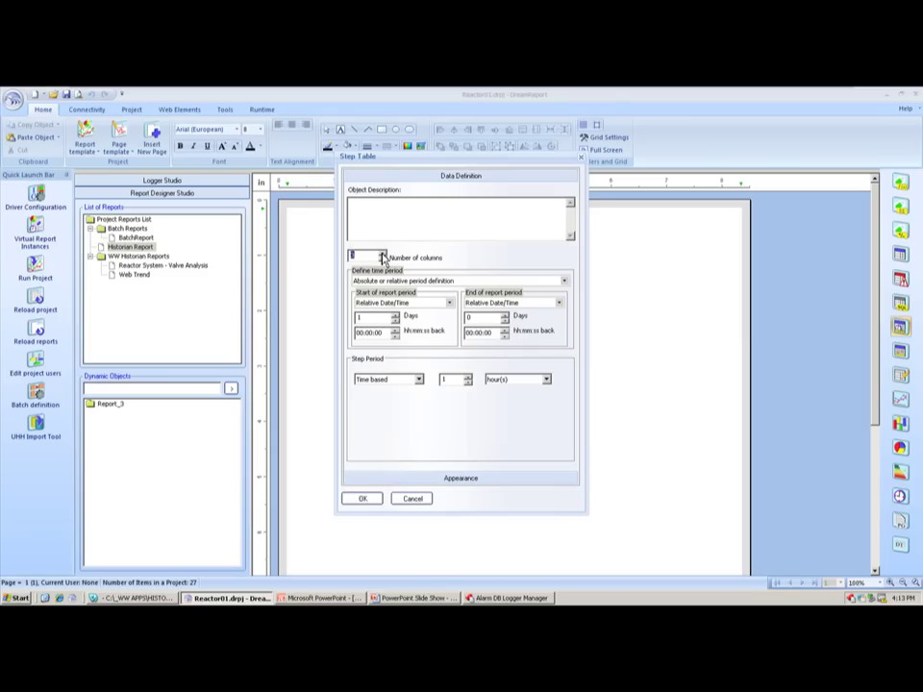
- Give the step table 3 columns covering a fixed last 2 hours in 15-minute steps
click(381, 255)
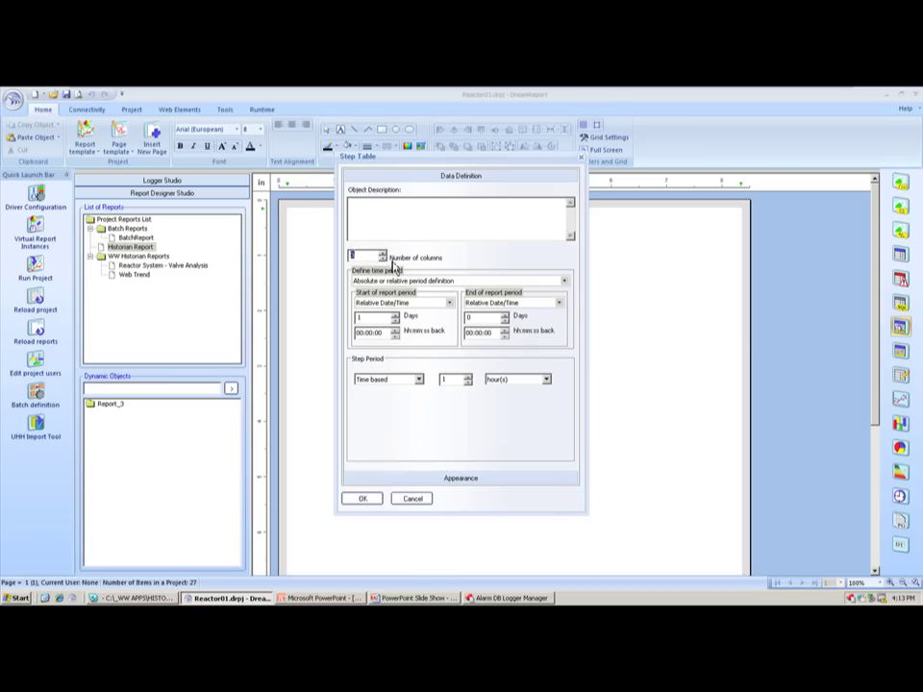
text(3)
click(563, 281)
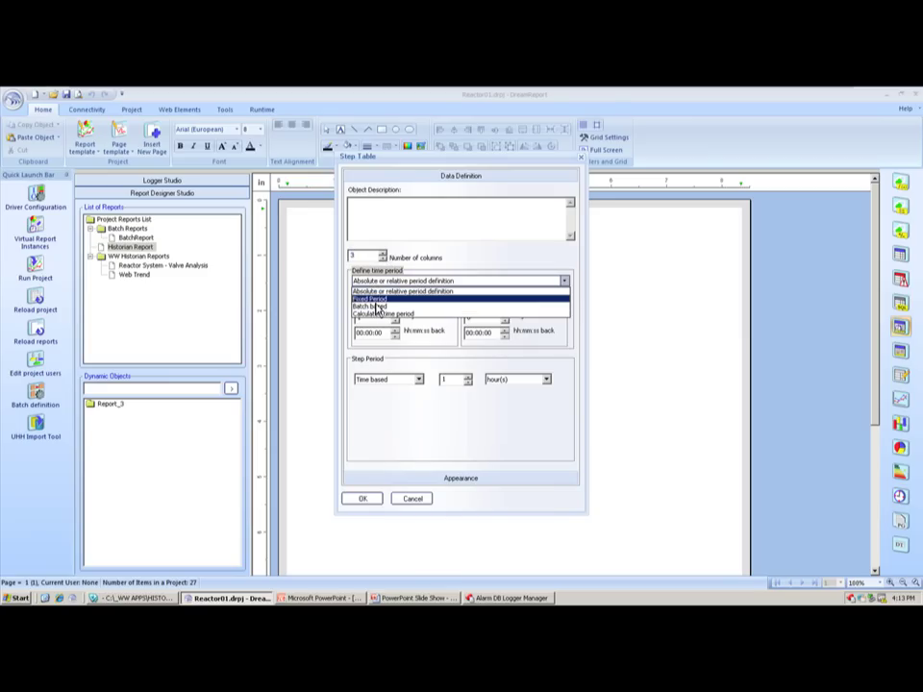
click(370, 299)
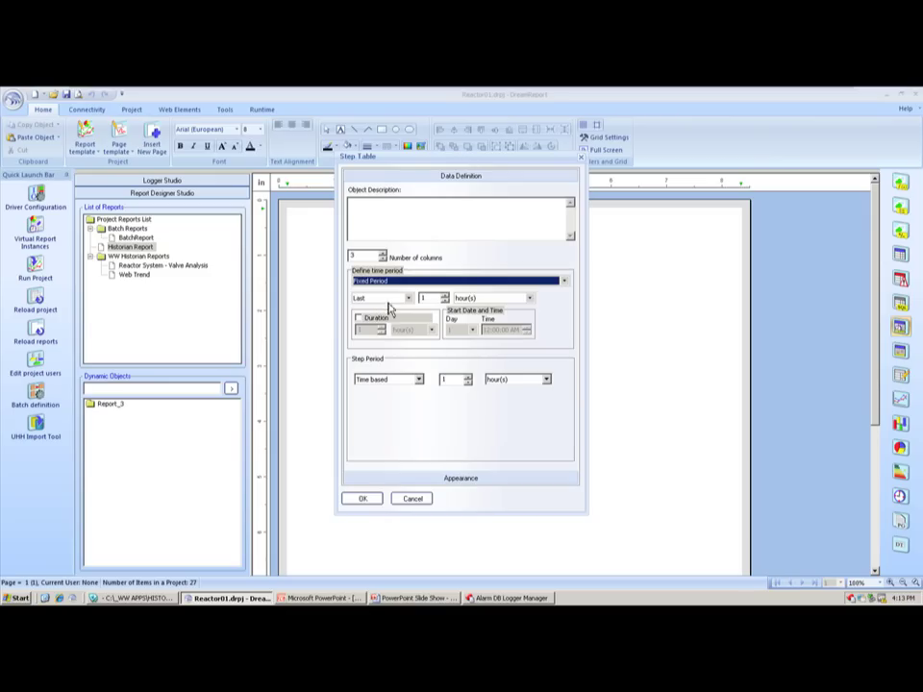
click(446, 298)
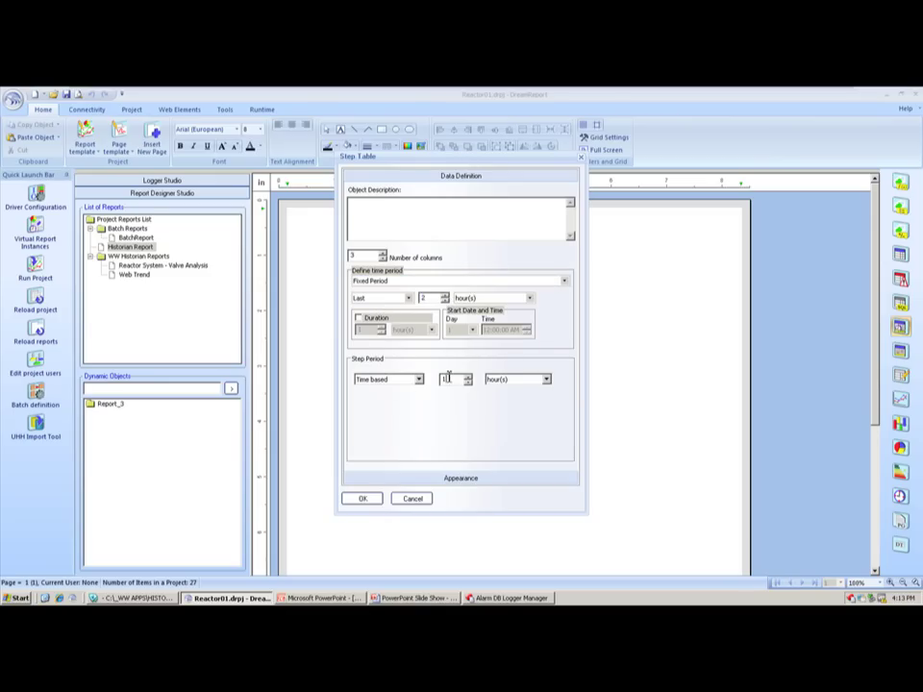
click(546, 379)
click(521, 406)
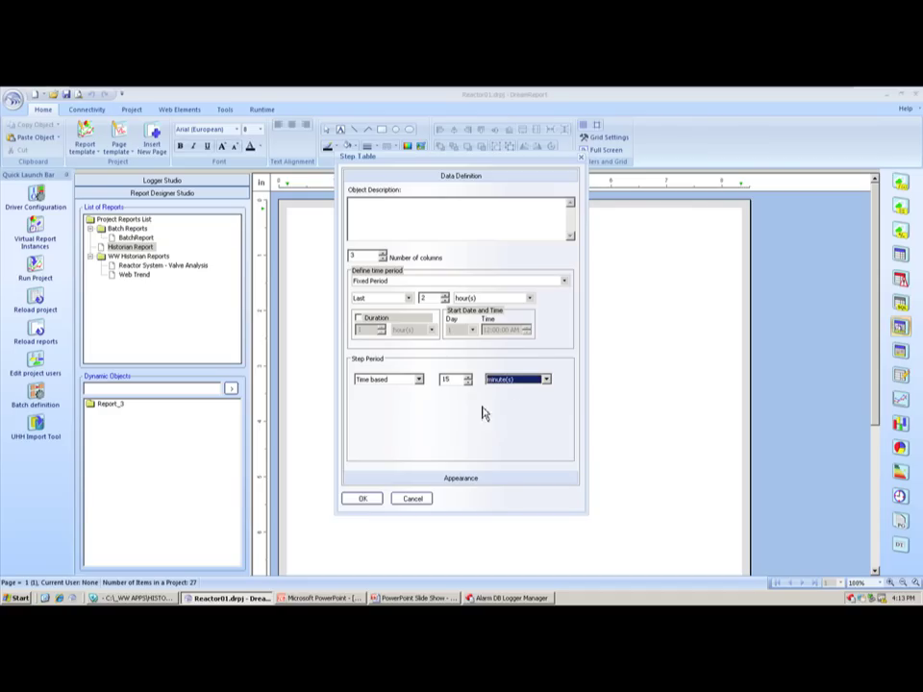
- Turn on the table name display in Appearance and start entering the name
click(473, 480)
click(414, 224)
click(427, 208)
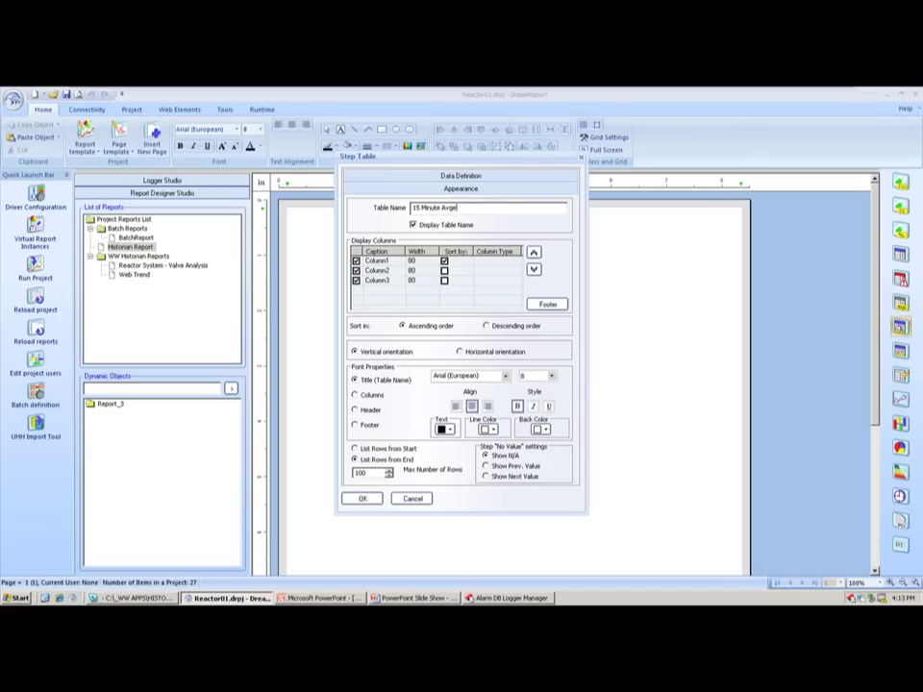
- Rename Column1 to Timestamp showing step start time as custom MM/dd/yyyy with AM/PM
click(377, 261)
text(T)
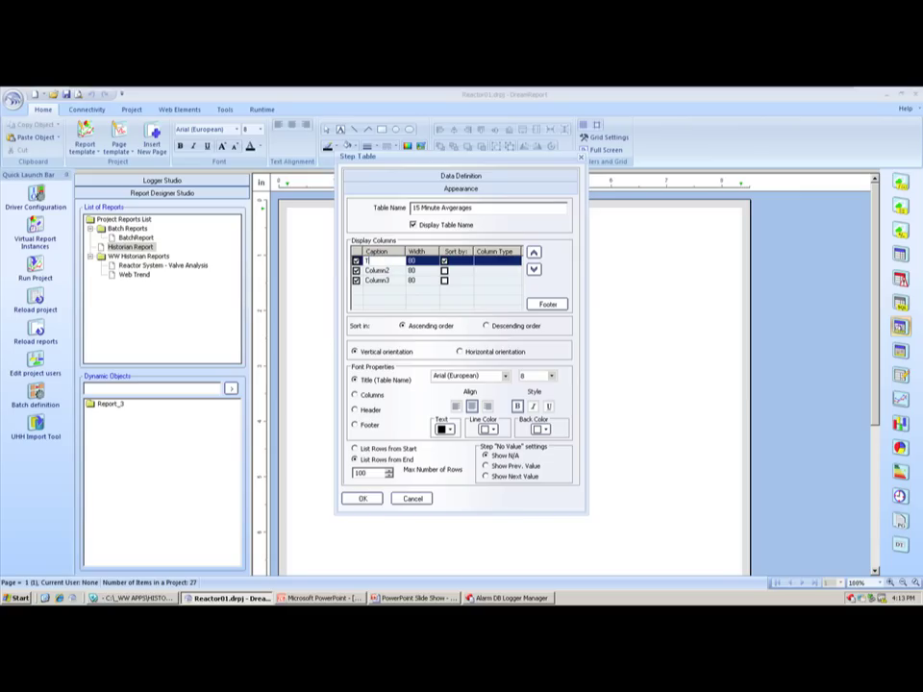
text(imestamp)
click(517, 262)
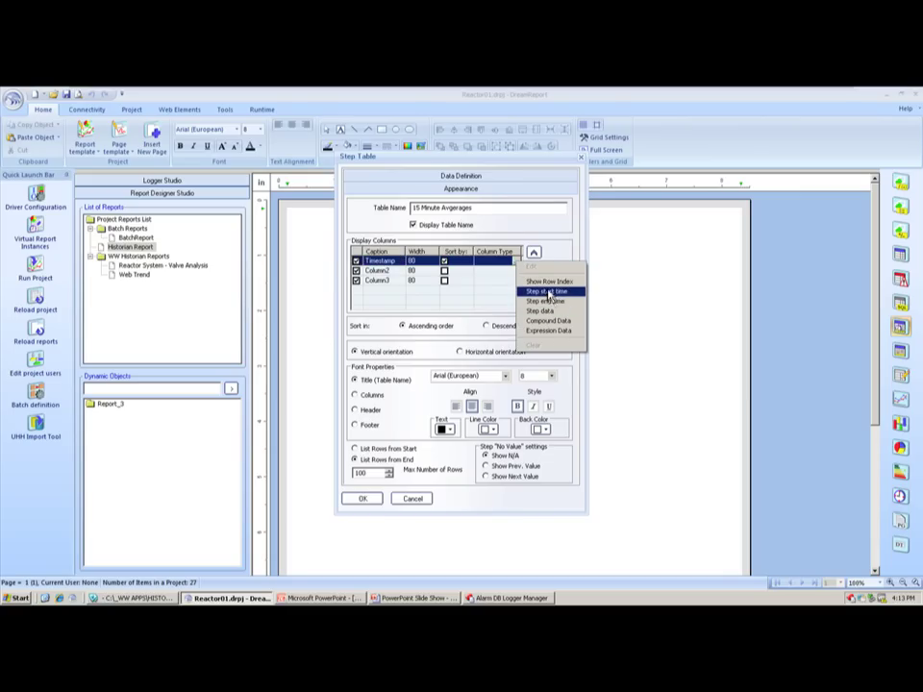
click(554, 292)
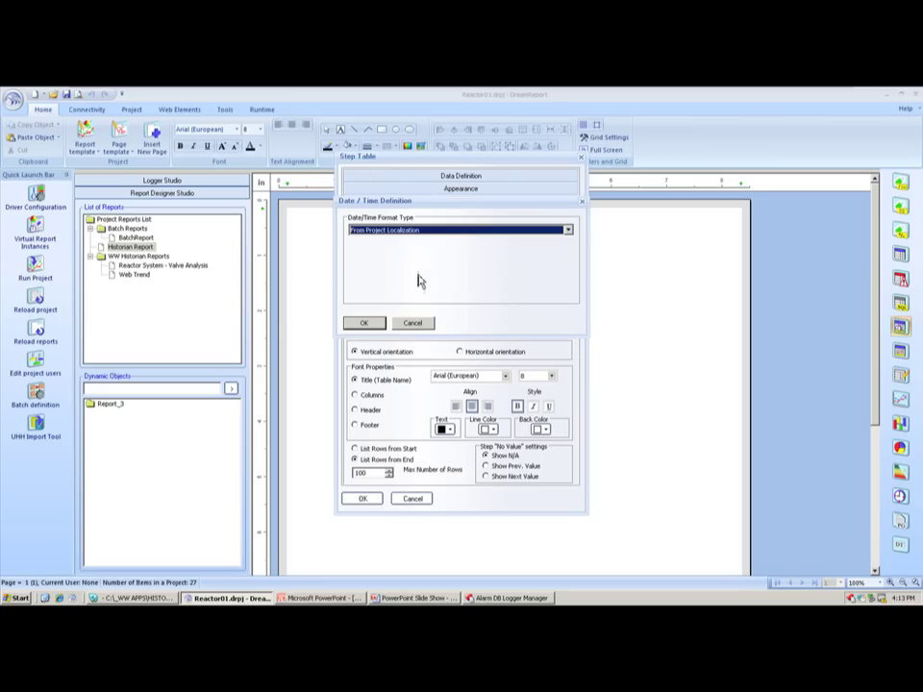
click(510, 233)
click(488, 240)
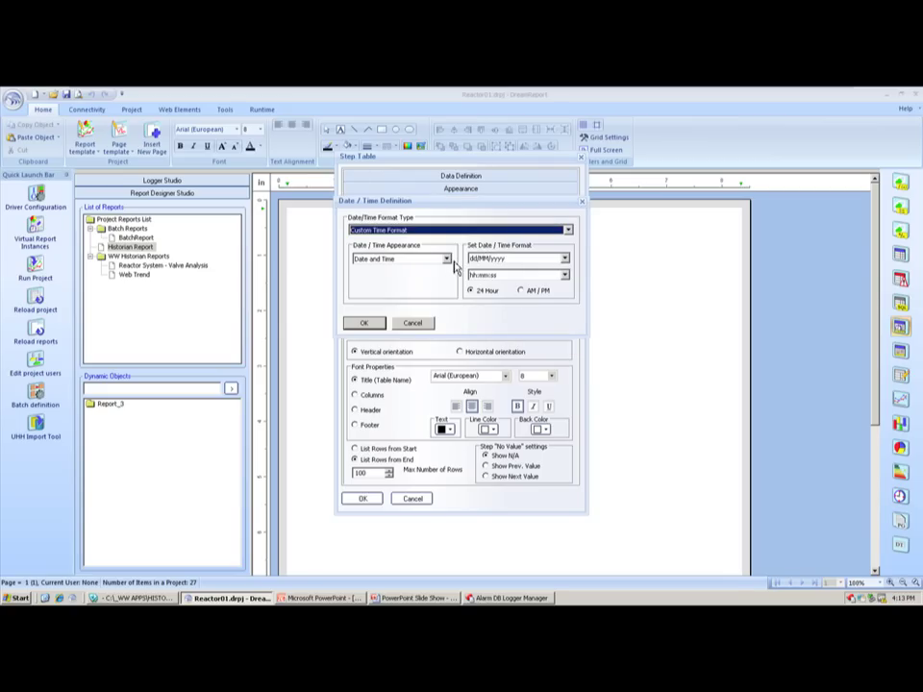
click(447, 260)
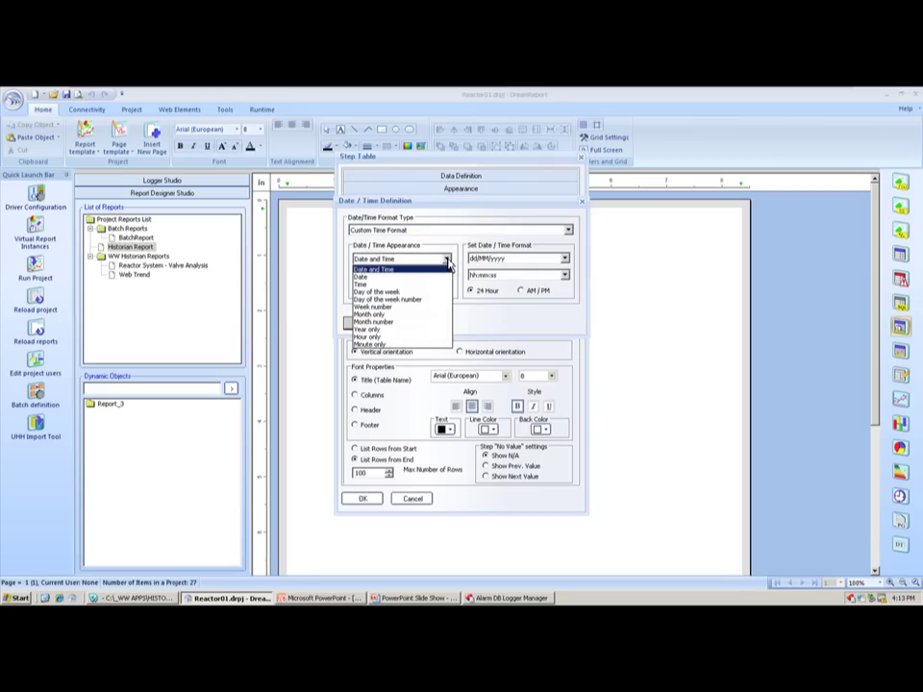
click(450, 265)
click(501, 259)
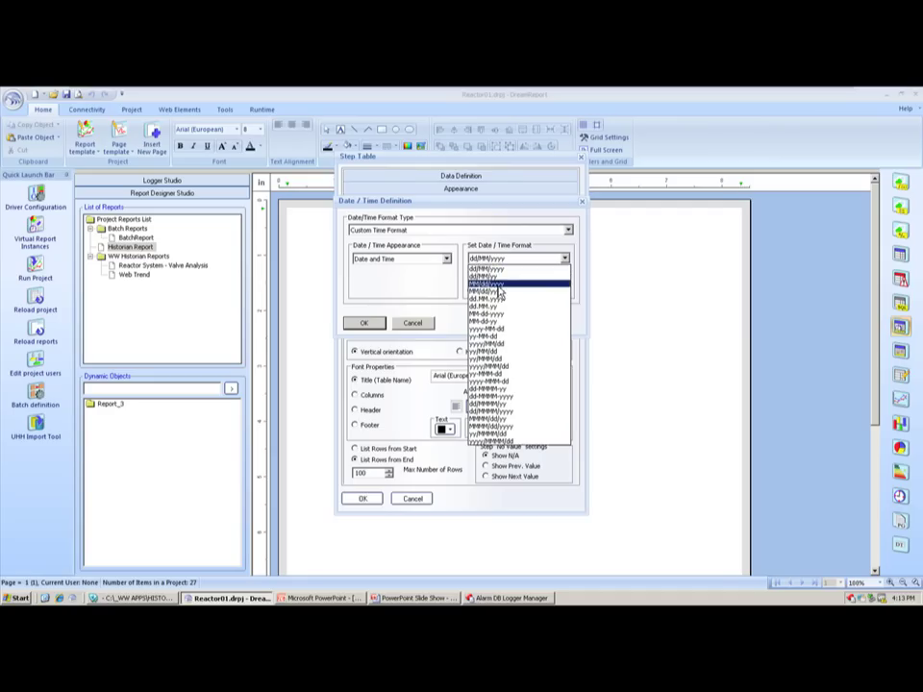
click(499, 292)
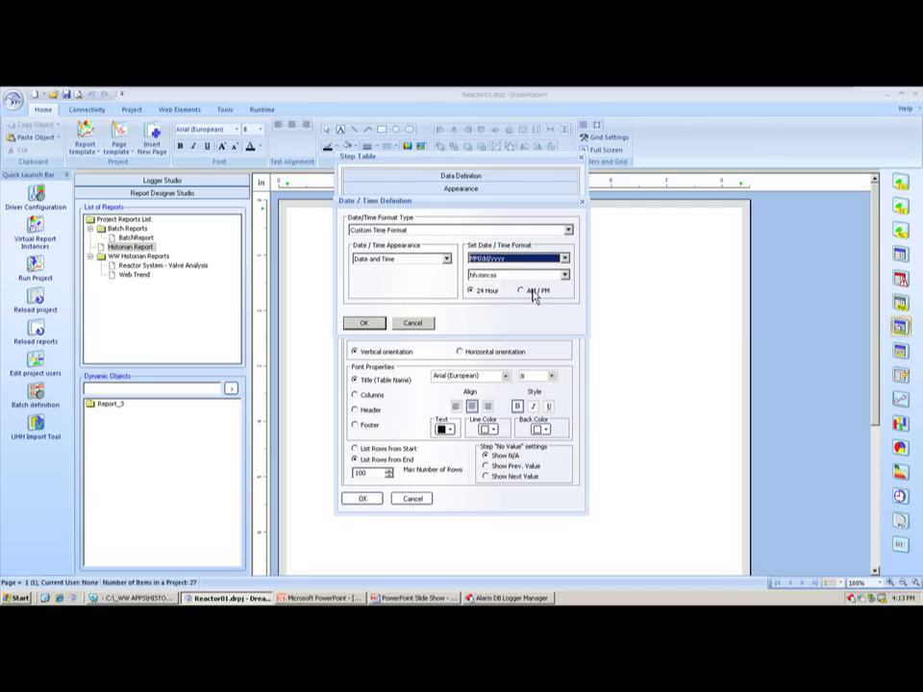
click(523, 291)
click(365, 323)
- Caption the other columns Level and Temperature, and prefix the table name with 'Reactor -'
click(386, 272)
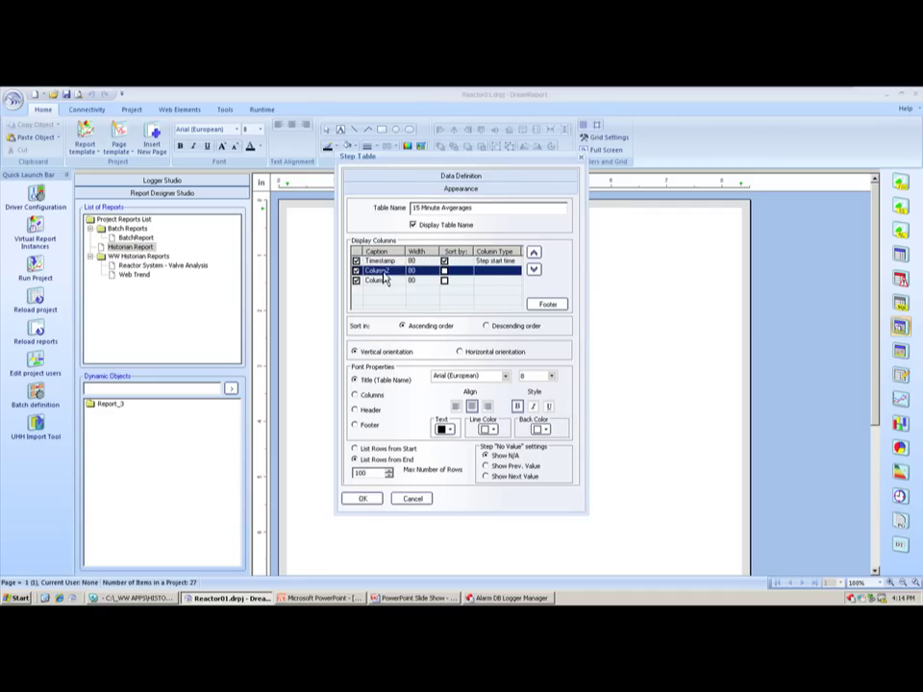
double_click(386, 272)
text(V)
click(433, 271)
text(Reactor -)
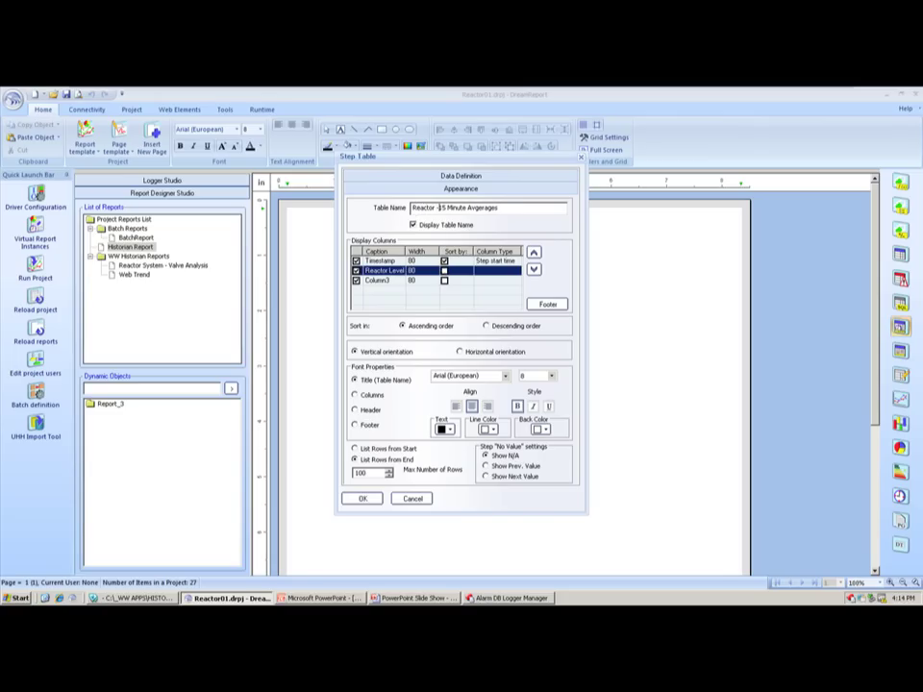
click(387, 280)
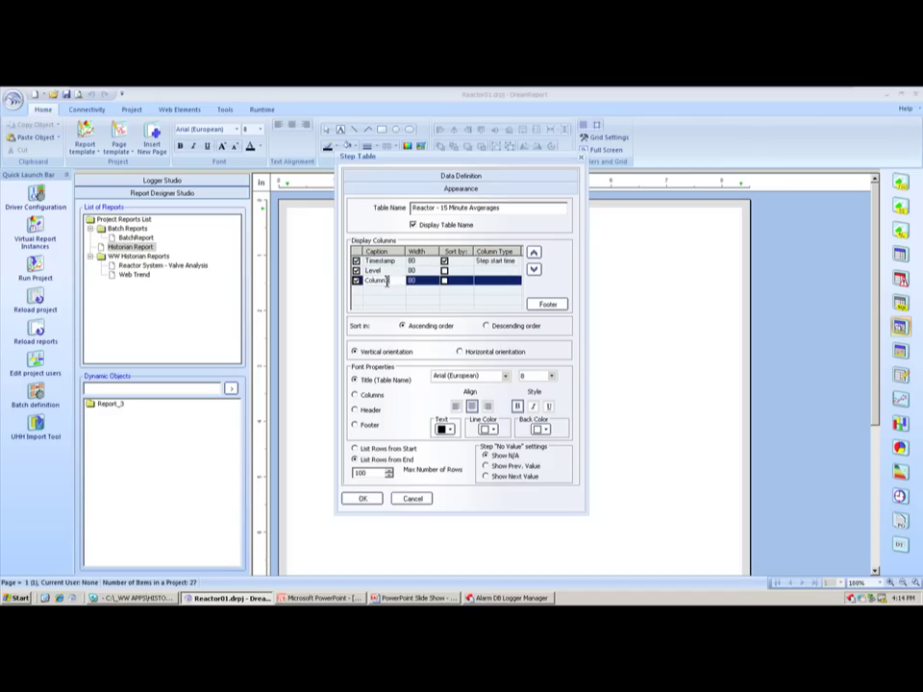
text(T)
click(500, 270)
click(519, 271)
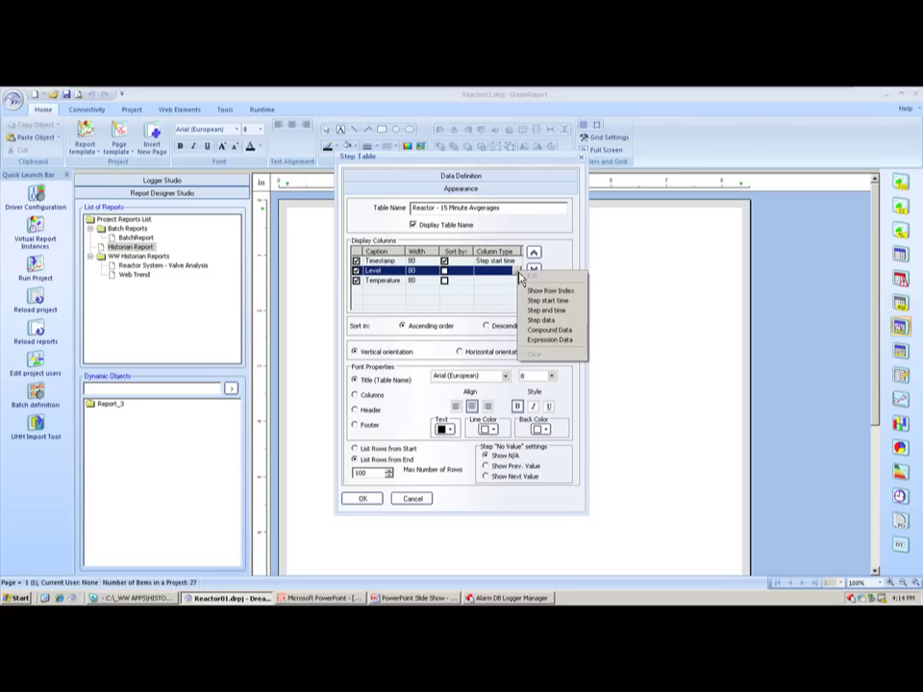
- Make Level step data averaging the ReactLevel tag from the WWHist_Delta source
click(550, 321)
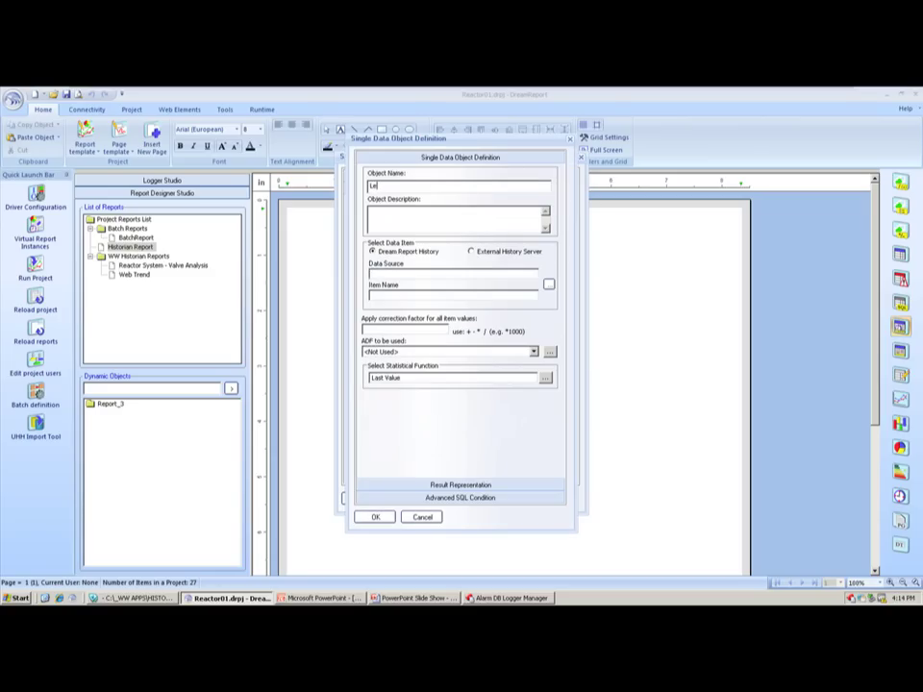
click(474, 252)
click(510, 192)
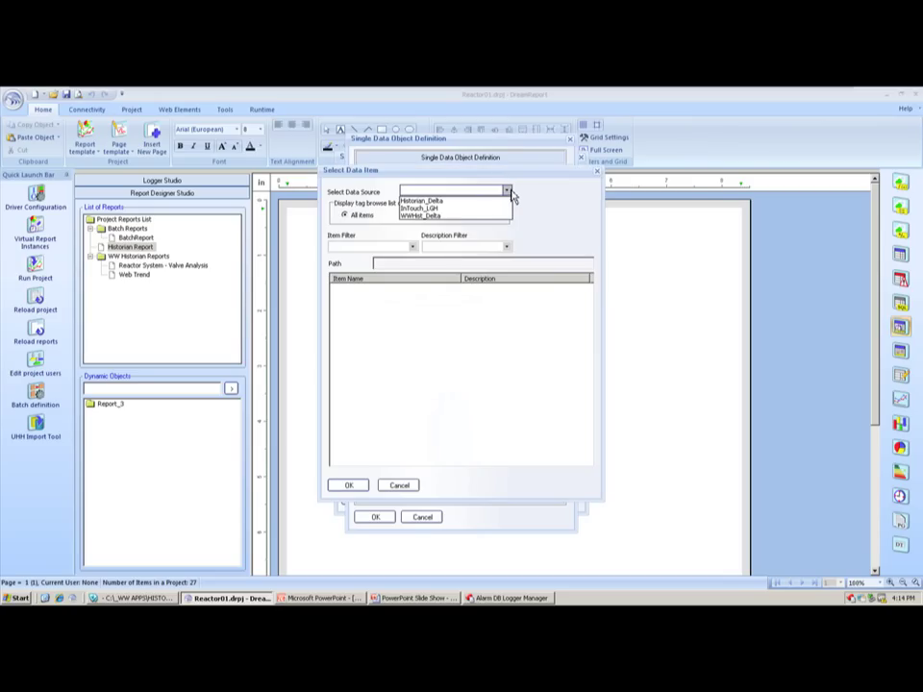
click(445, 217)
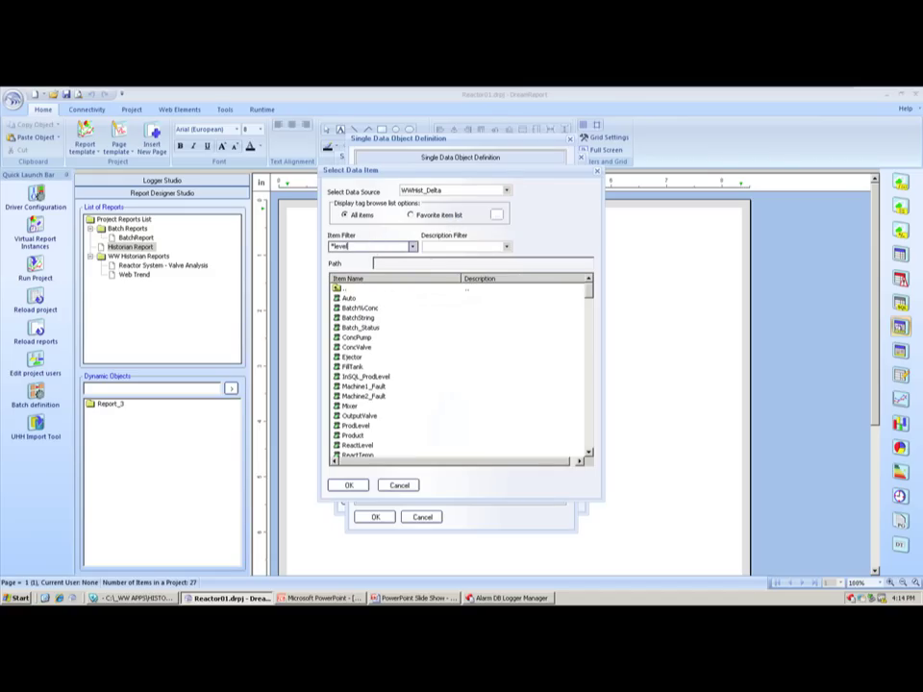
key(Return)
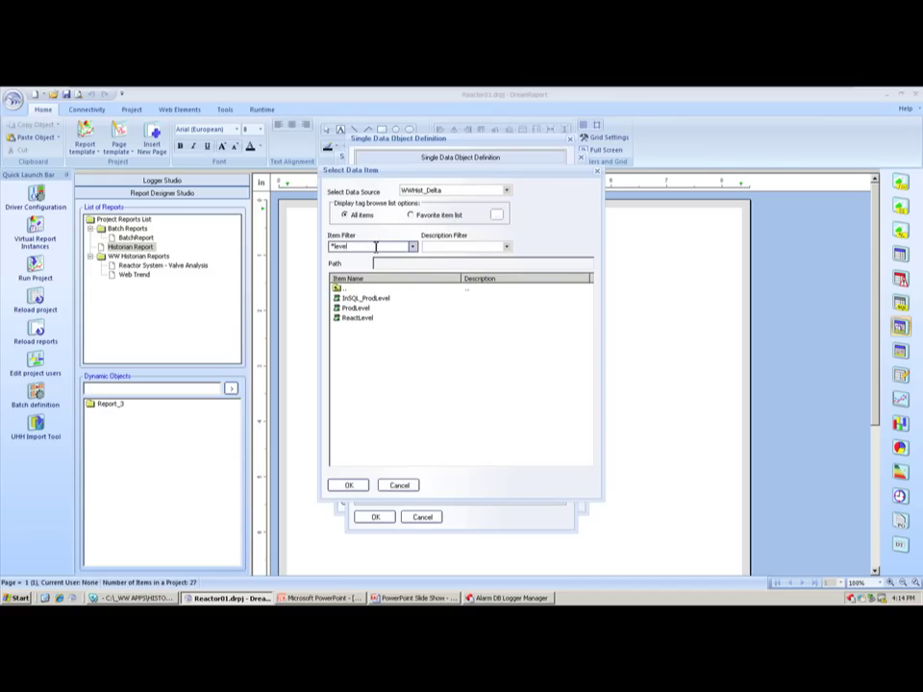
double_click(349, 320)
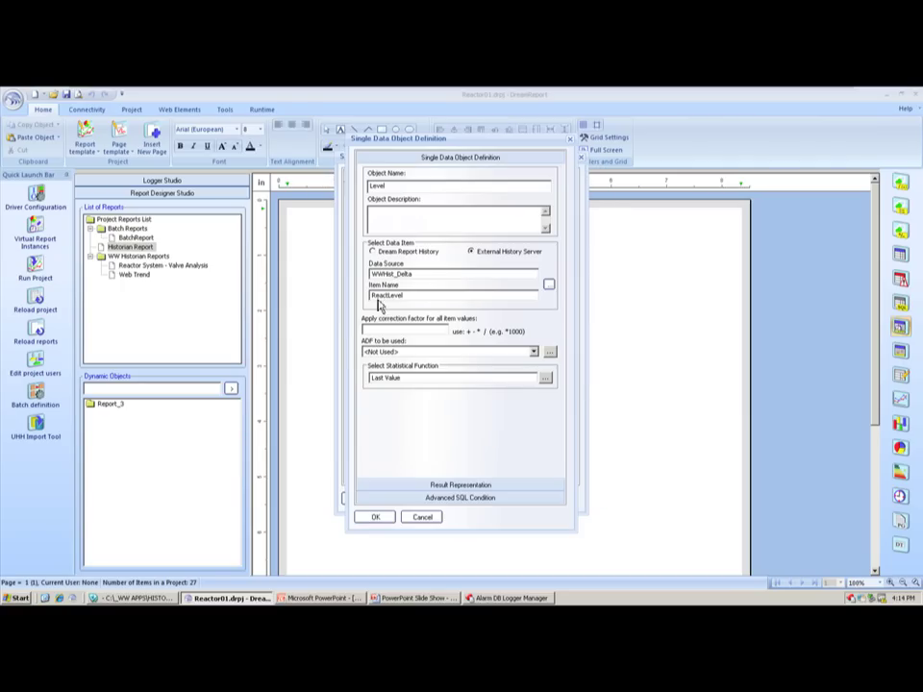
click(546, 379)
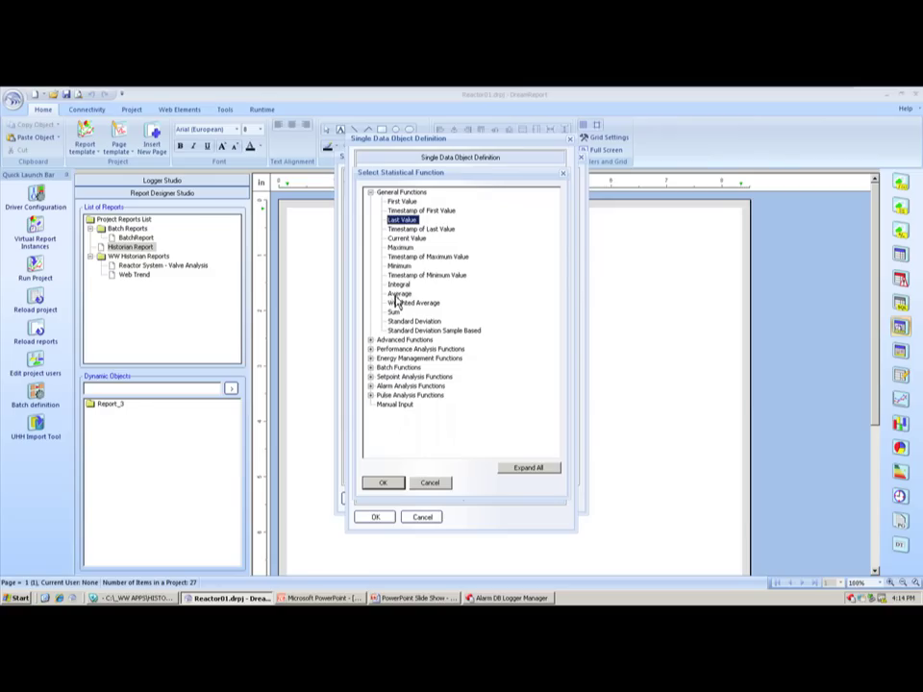
click(398, 293)
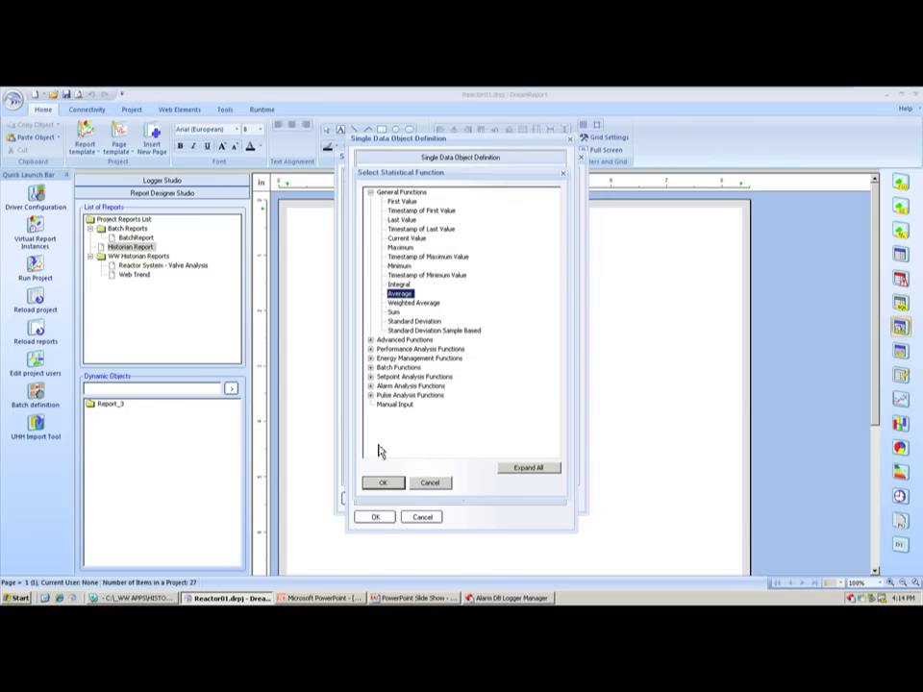
click(384, 483)
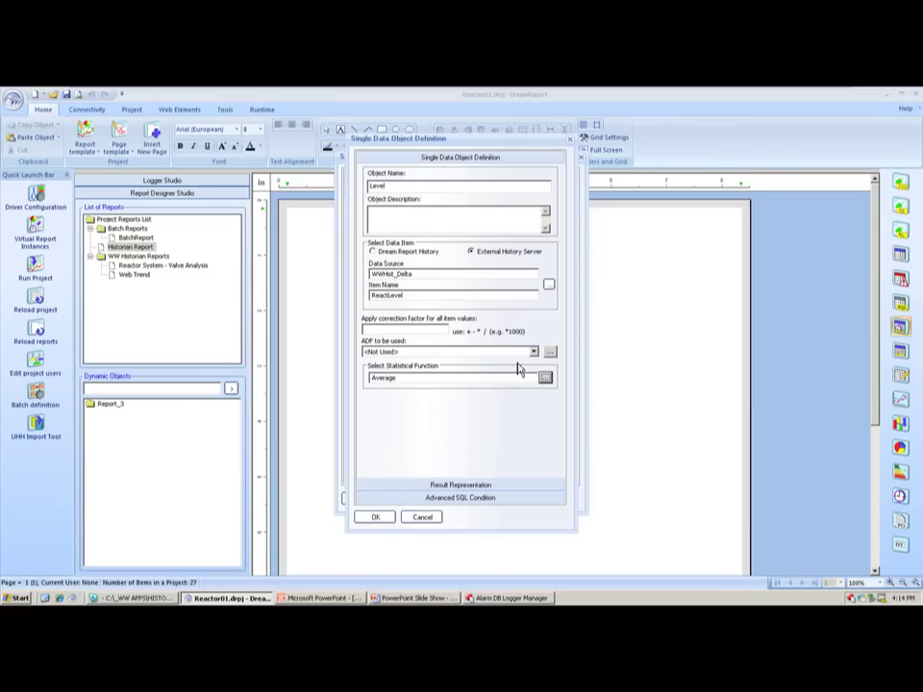
- Show the Level result in gal with 1 decimal place
click(461, 486)
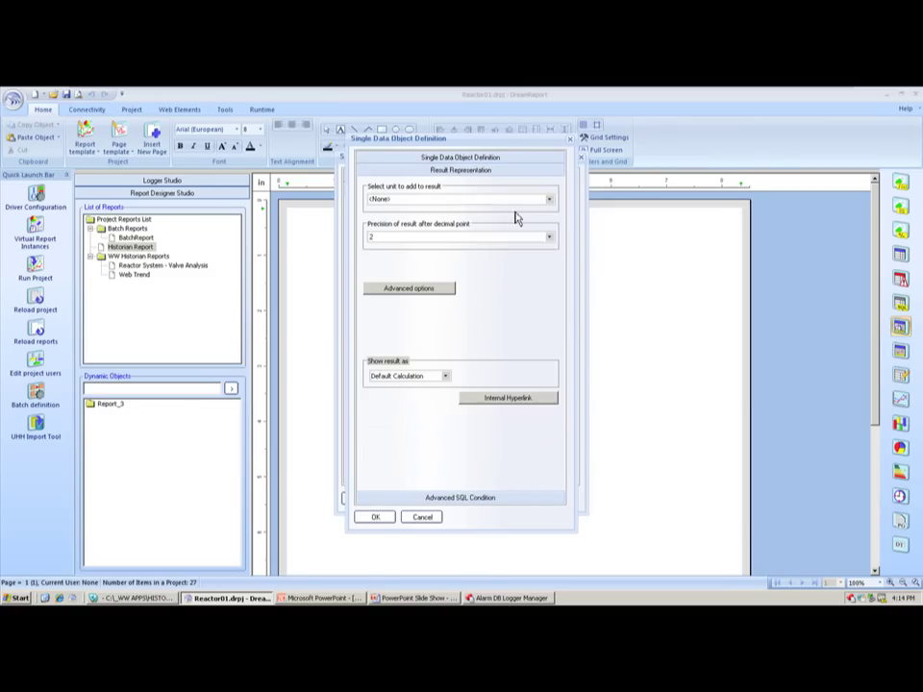
click(550, 201)
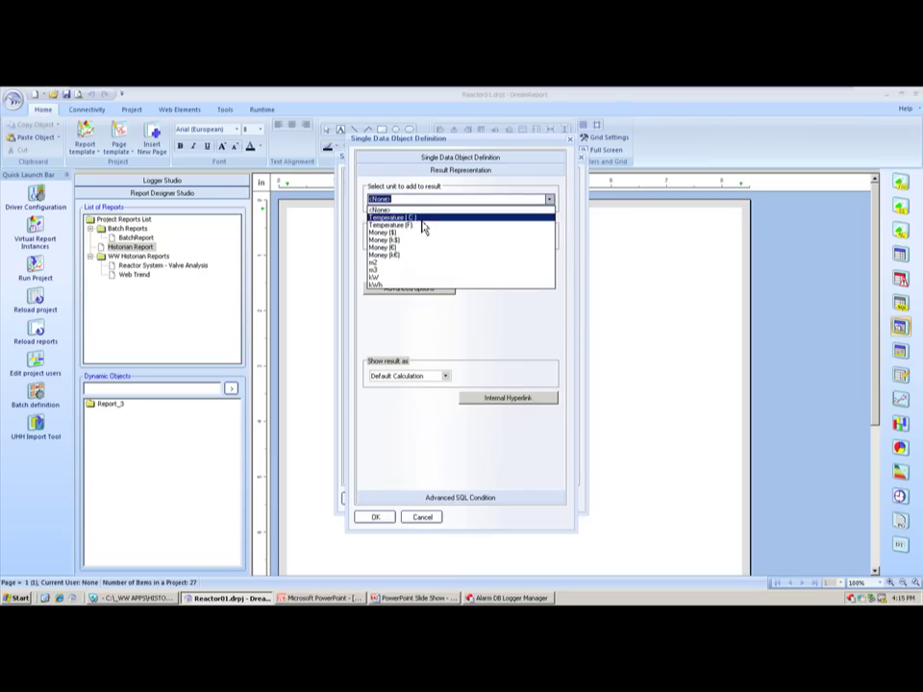
text(ga)
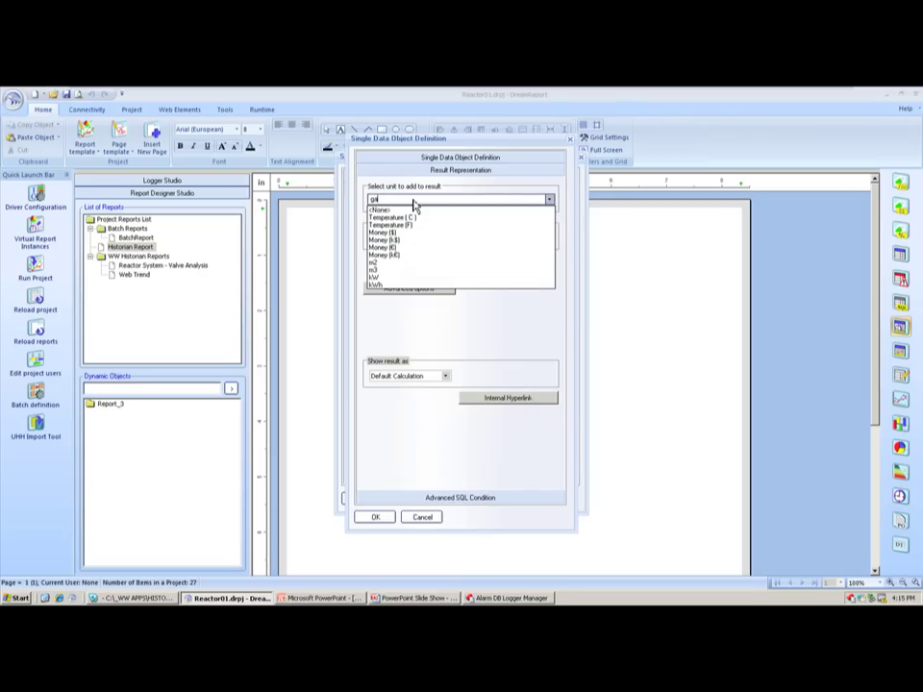
text(l)
key(Return)
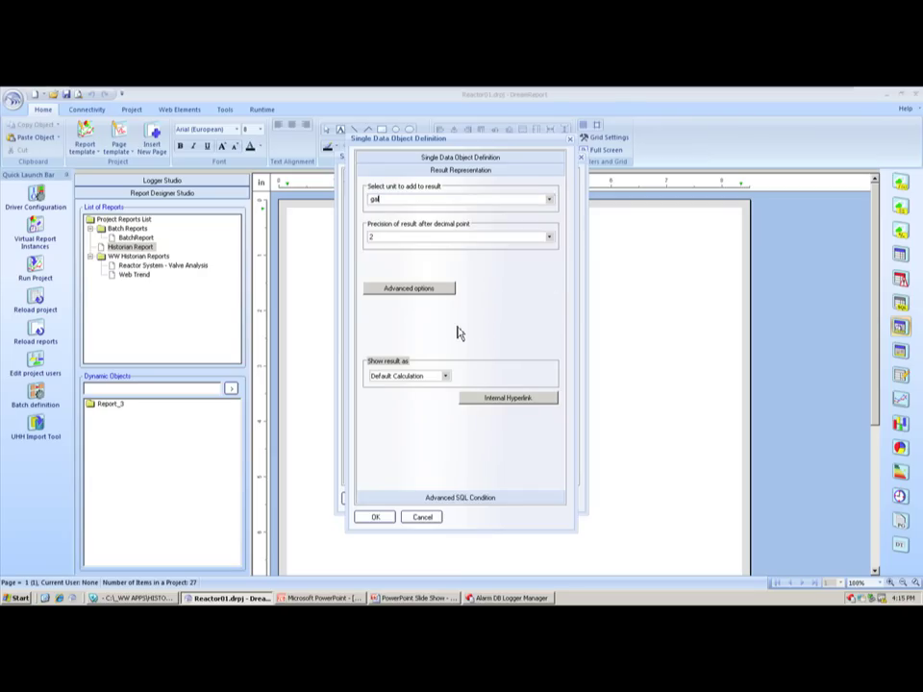
click(550, 238)
click(453, 256)
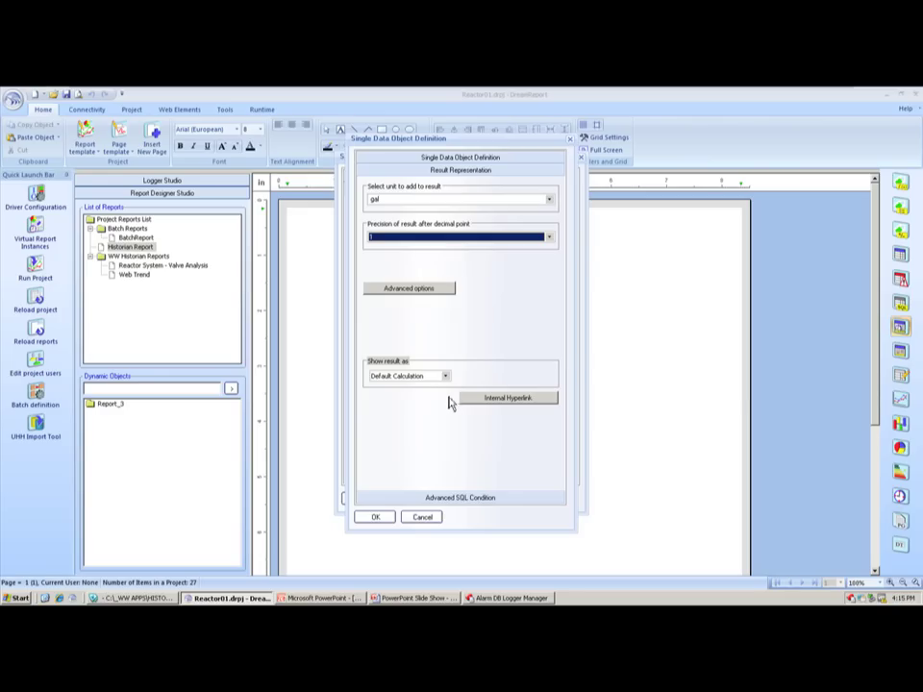
- Colour Level values from 0 to 300 red via advanced visualization and confirm the Level definition
click(430, 290)
click(388, 232)
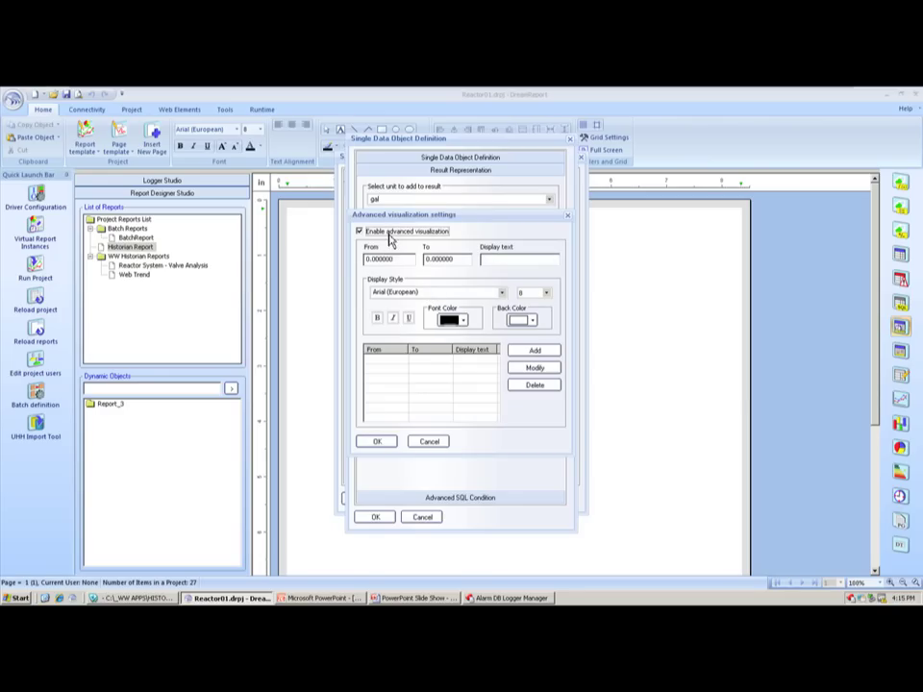
double_click(396, 258)
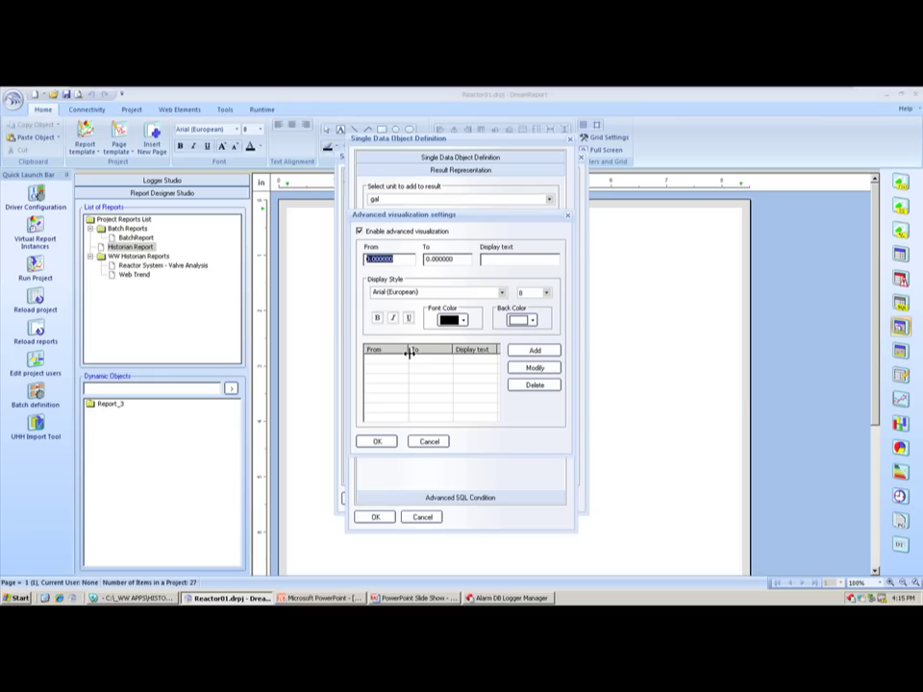
key(Tab)
text(3)
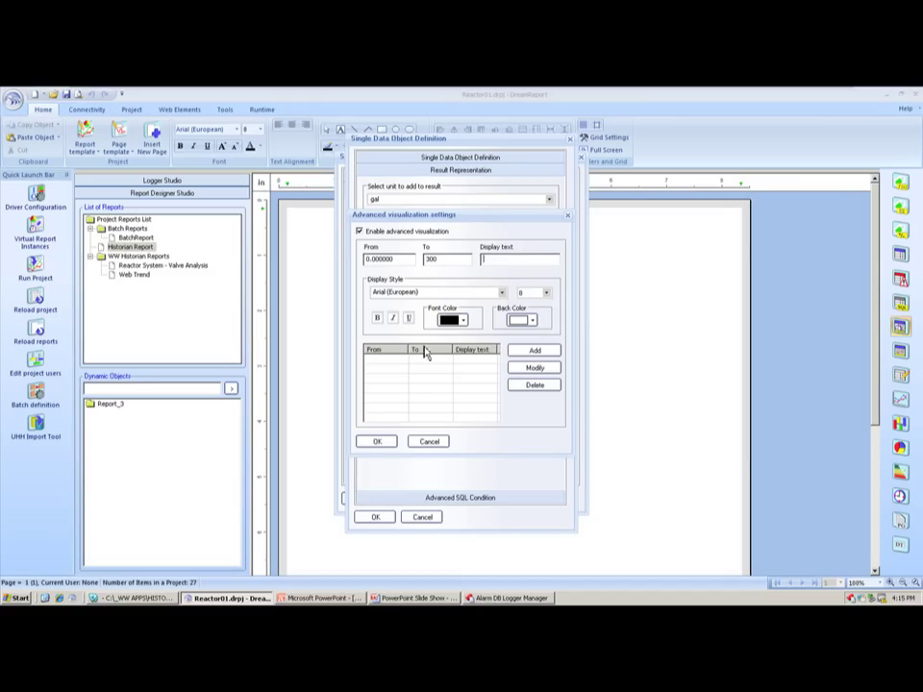
click(464, 320)
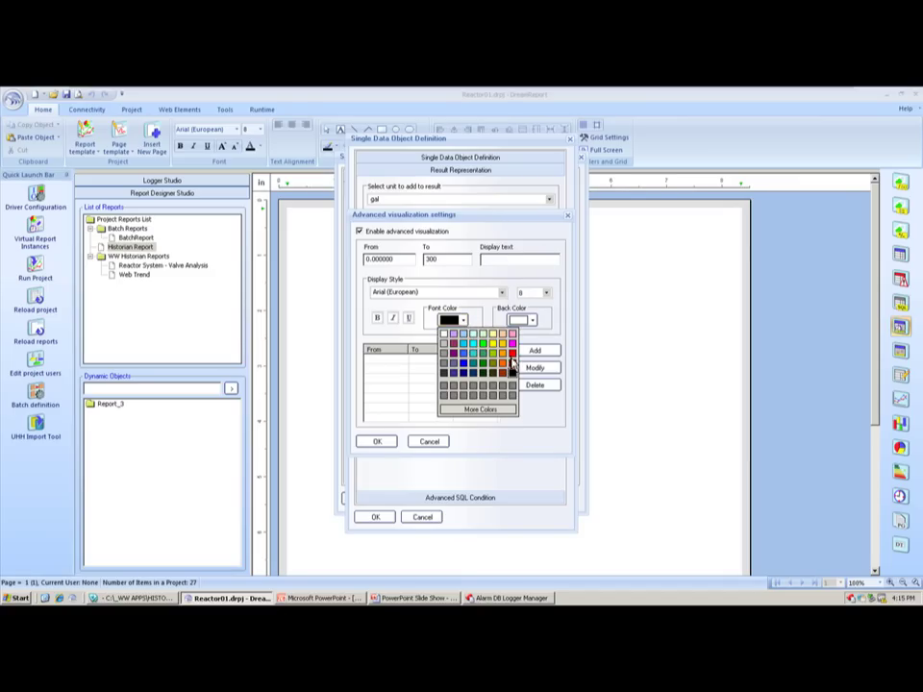
click(511, 343)
click(533, 353)
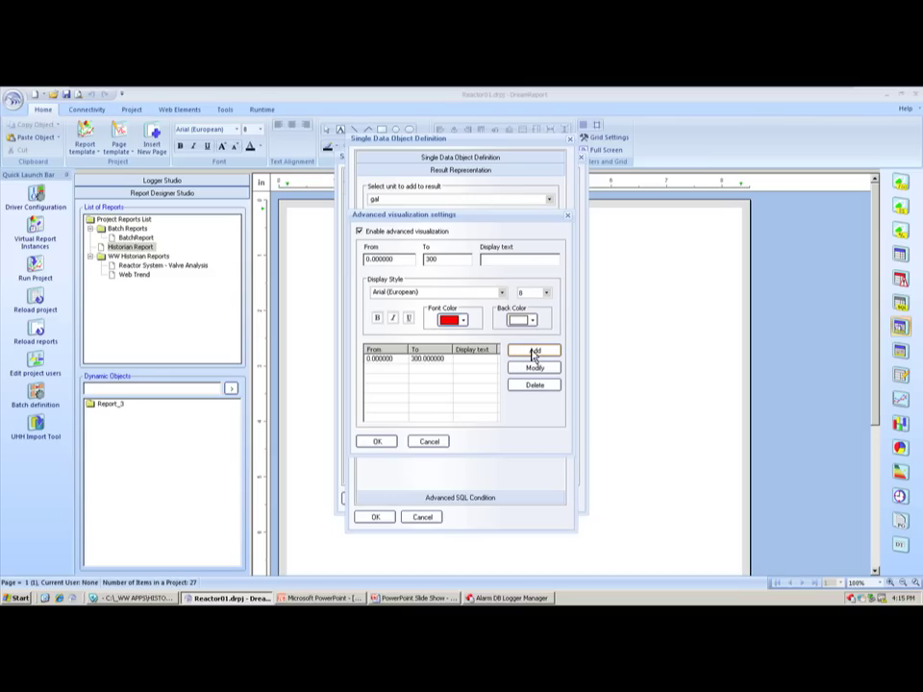
click(377, 442)
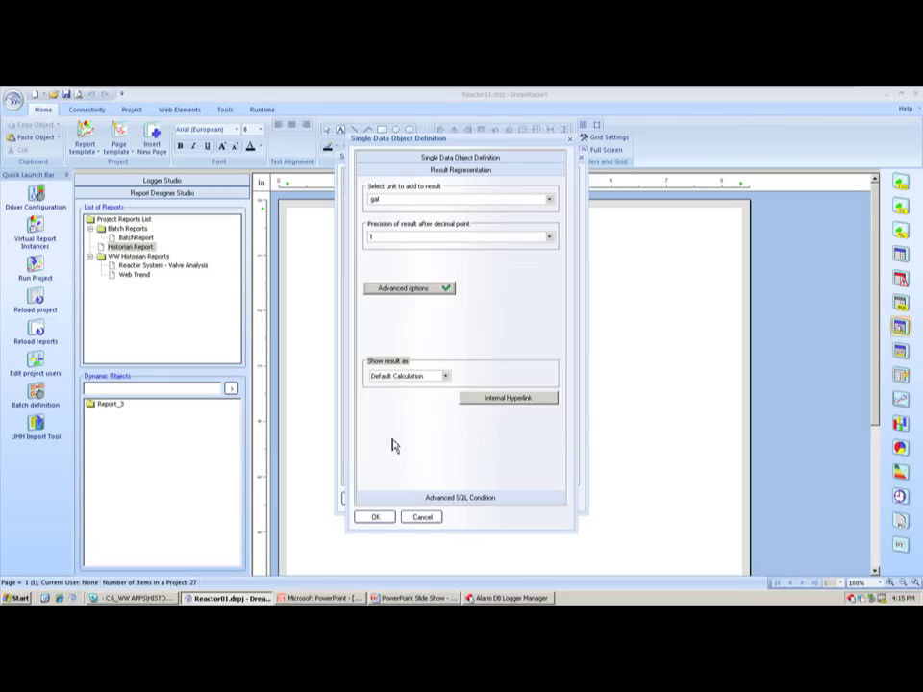
click(375, 517)
- Make Temperature a compound data column named Temp using the ReactTemp tag
click(509, 280)
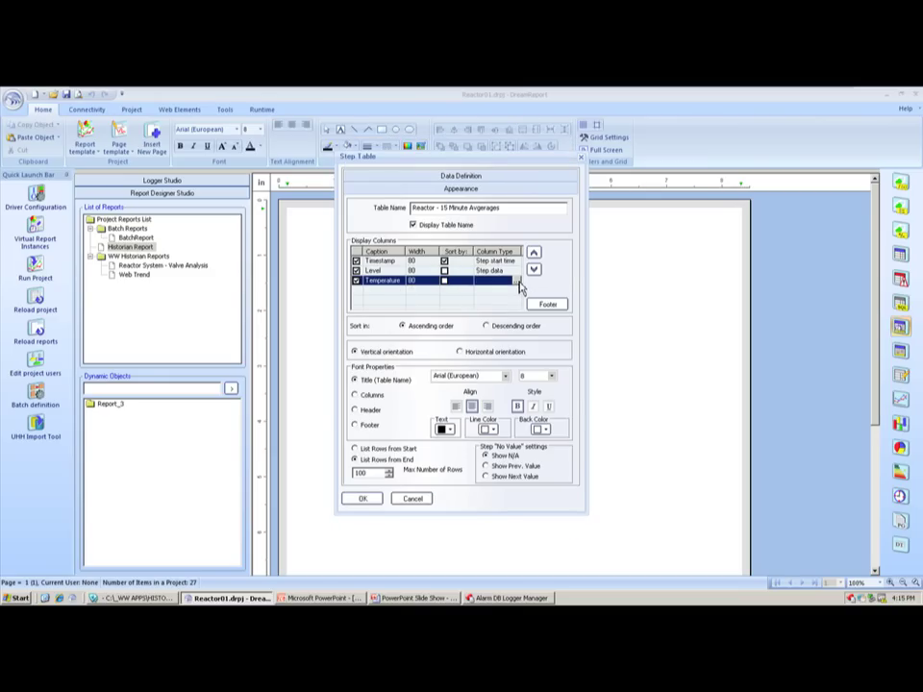
click(516, 280)
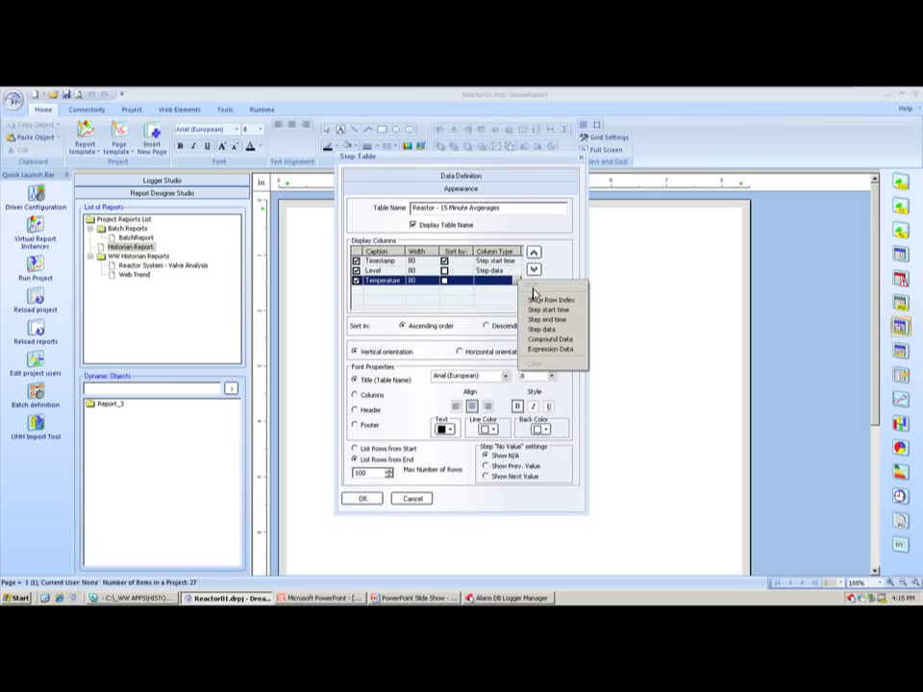
click(551, 338)
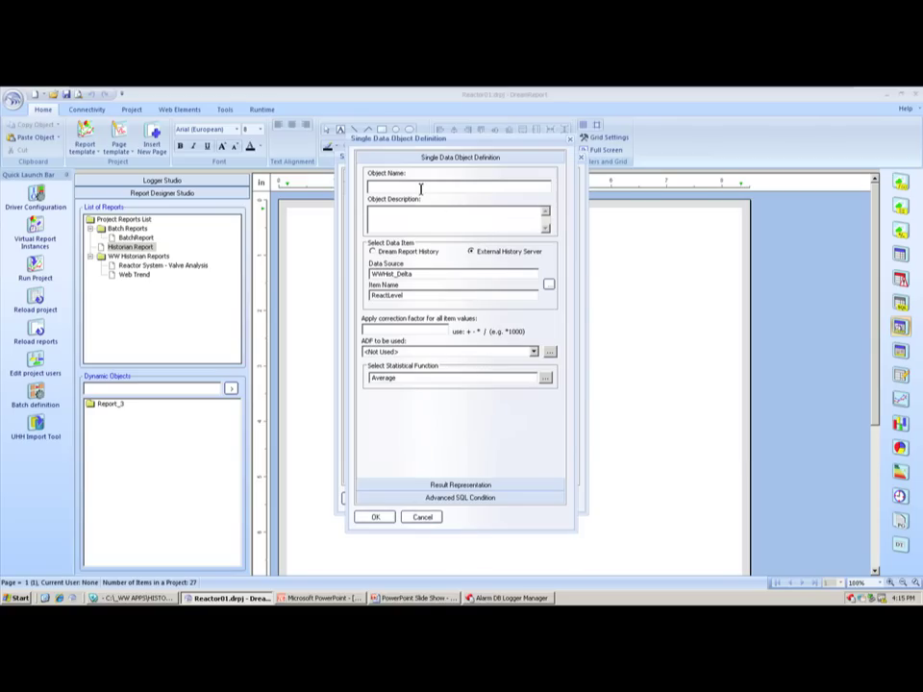
text(Temp)
click(548, 284)
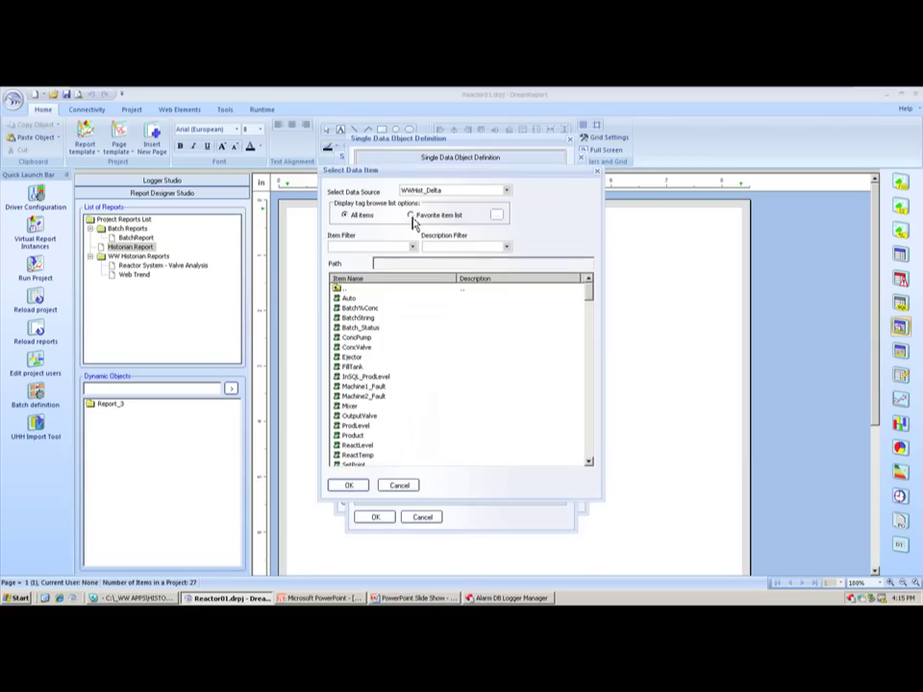
click(448, 417)
click(370, 445)
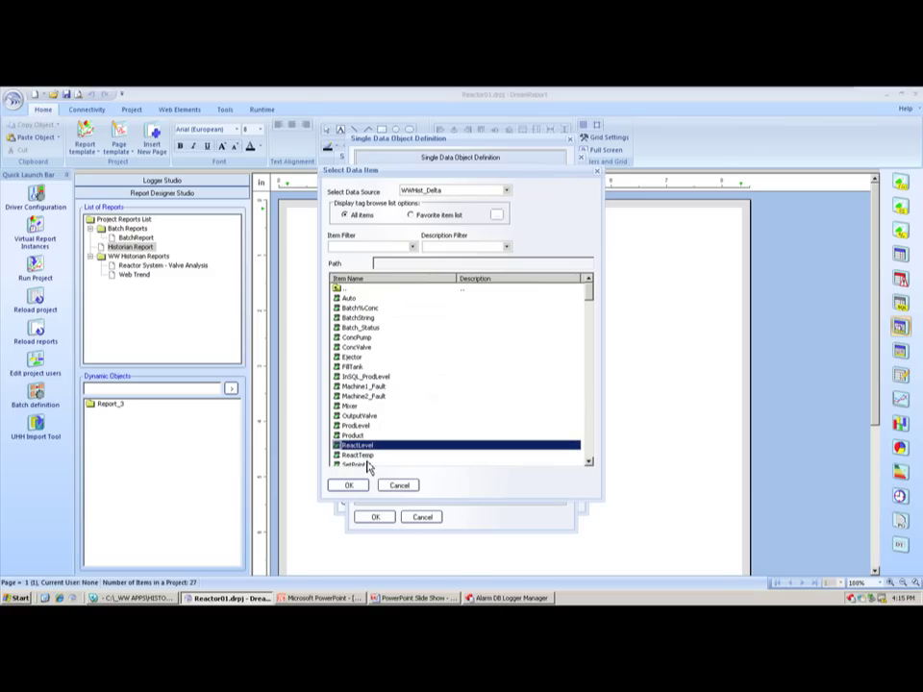
click(367, 455)
double_click(367, 458)
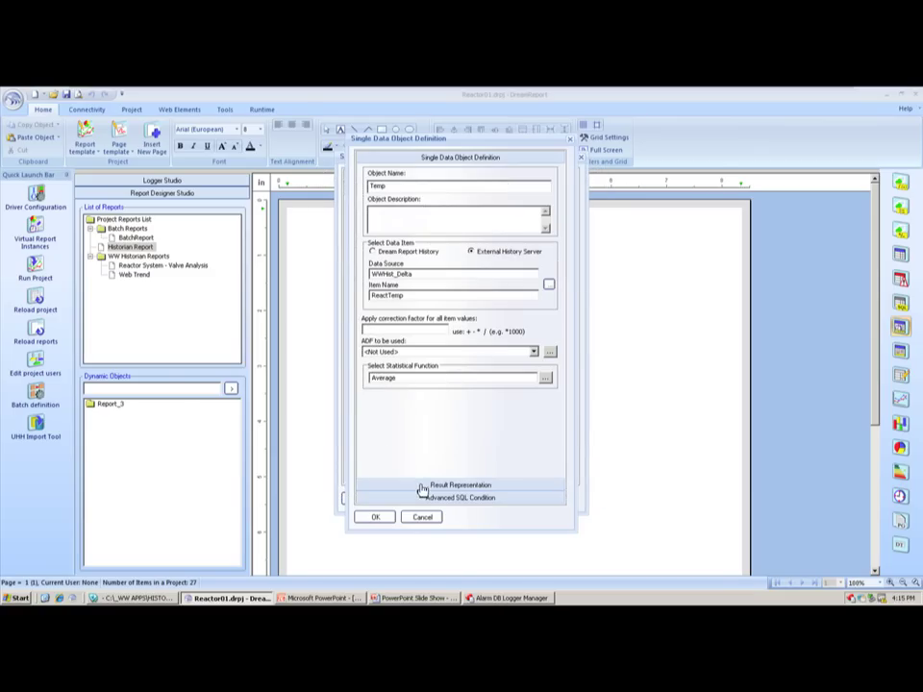
- Turn off advanced visualization for Temp and confirm its data object definition
click(420, 487)
click(416, 289)
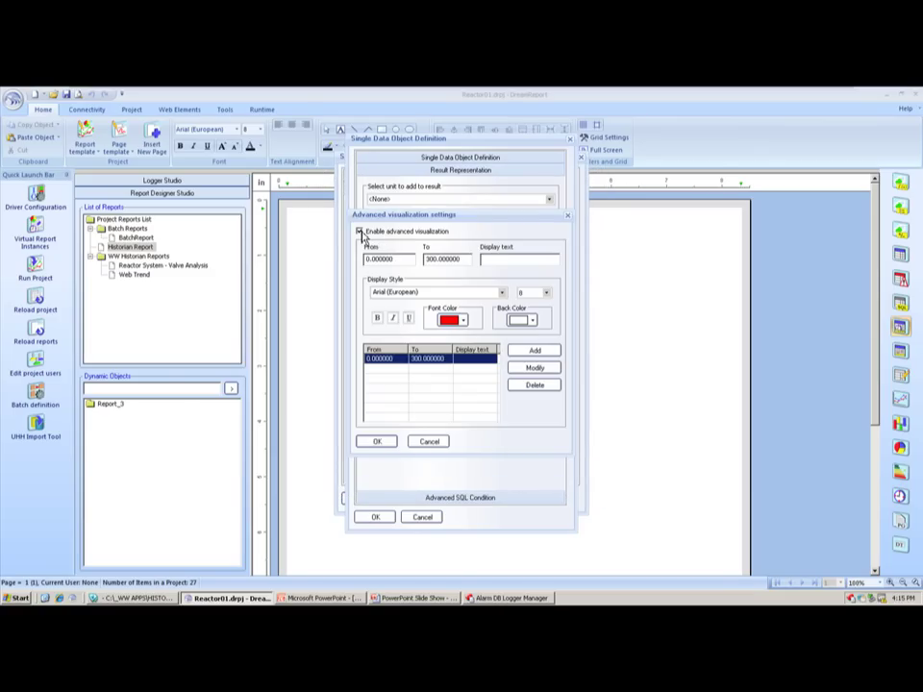
click(359, 231)
click(378, 442)
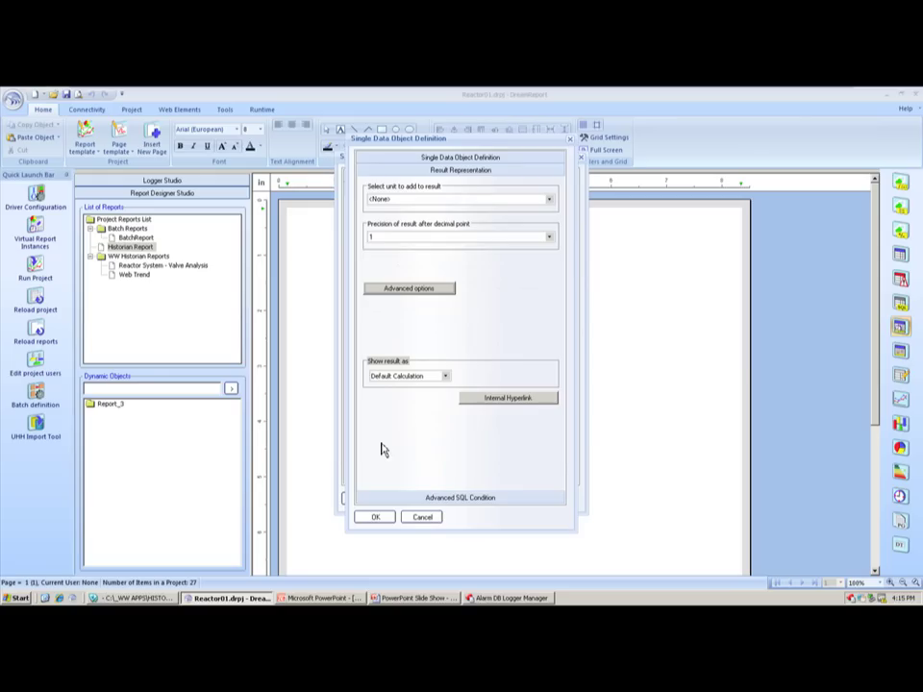
click(390, 520)
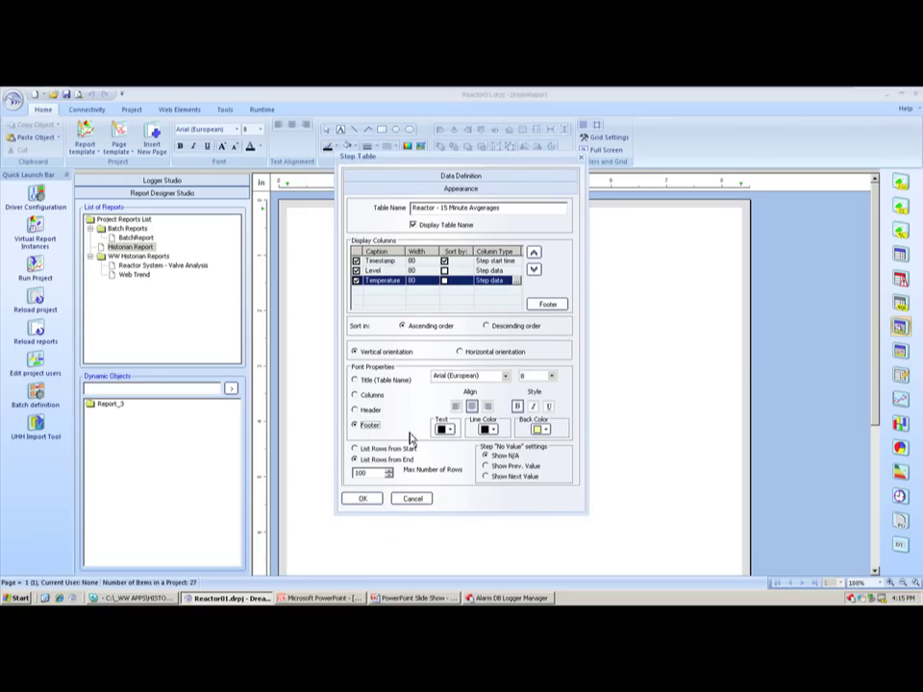
- Set the table title font size to 10 and make the column headers bold, leaving the footer unchanged
click(548, 304)
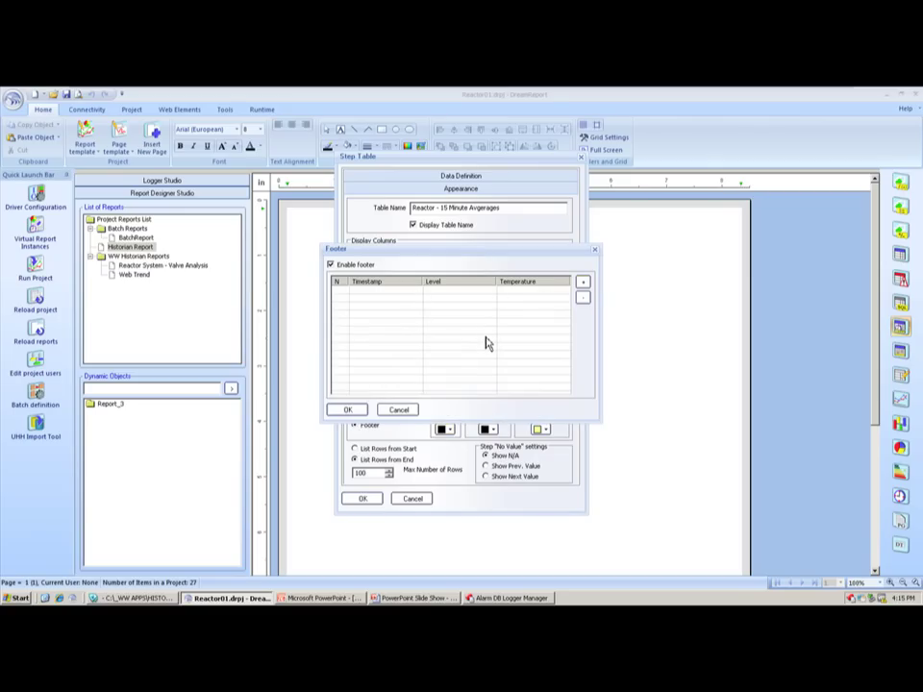
click(398, 410)
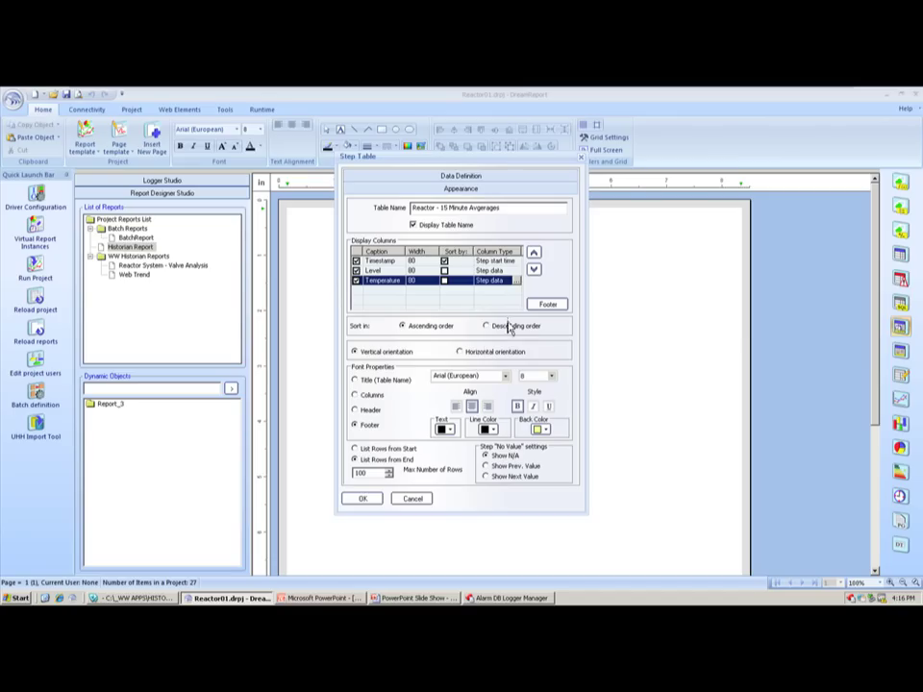
click(380, 383)
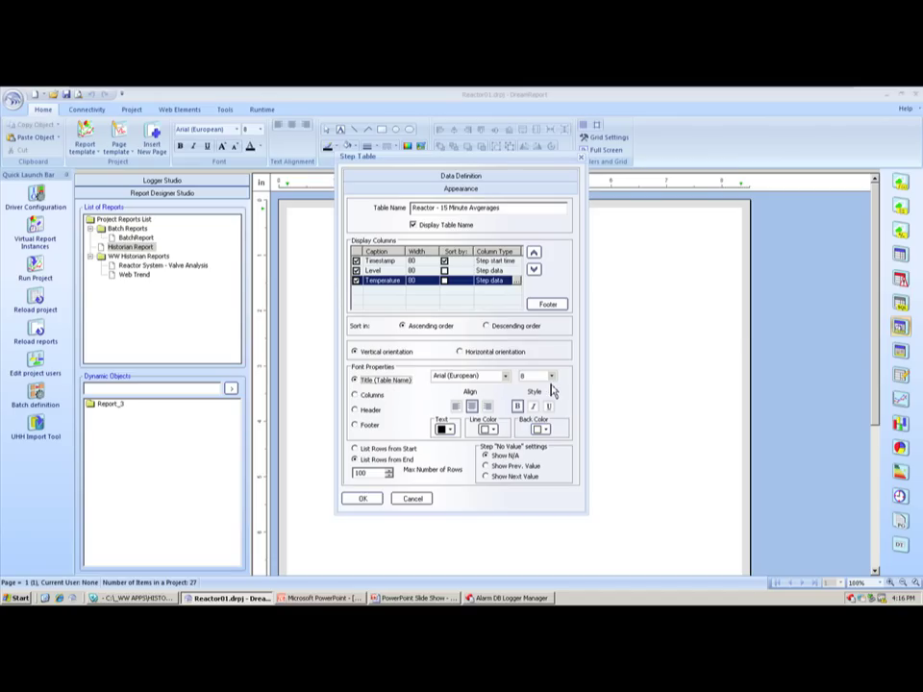
click(551, 376)
click(534, 165)
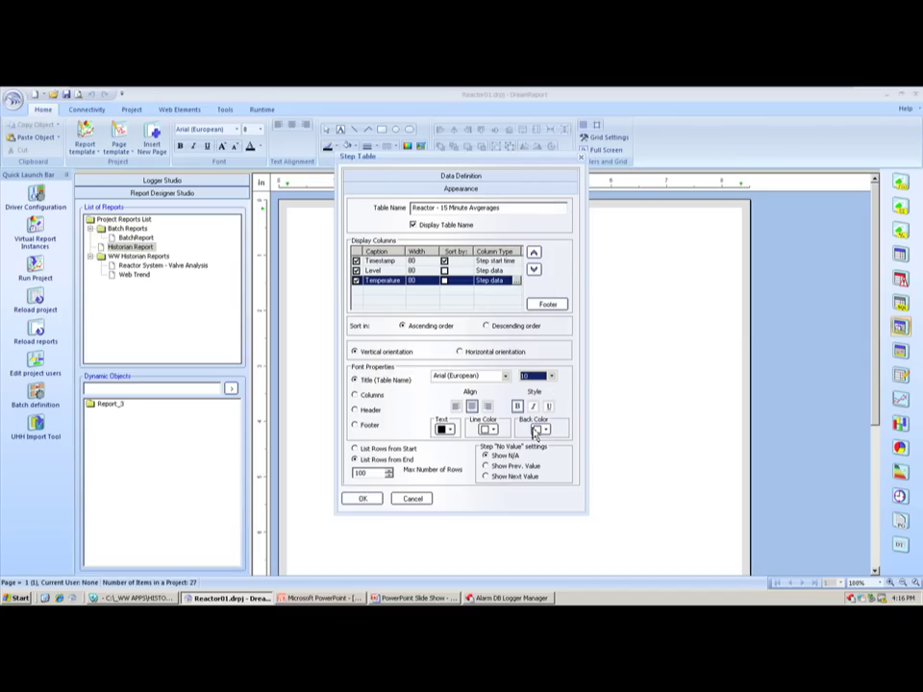
click(372, 410)
click(519, 407)
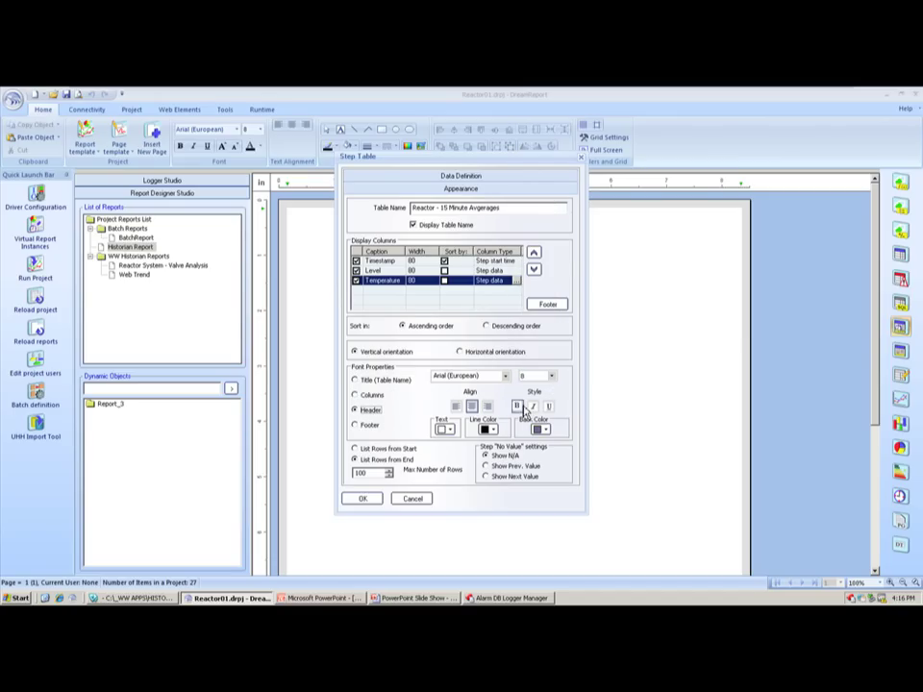
- Apply the step table settings and shorten the table's header row
click(364, 500)
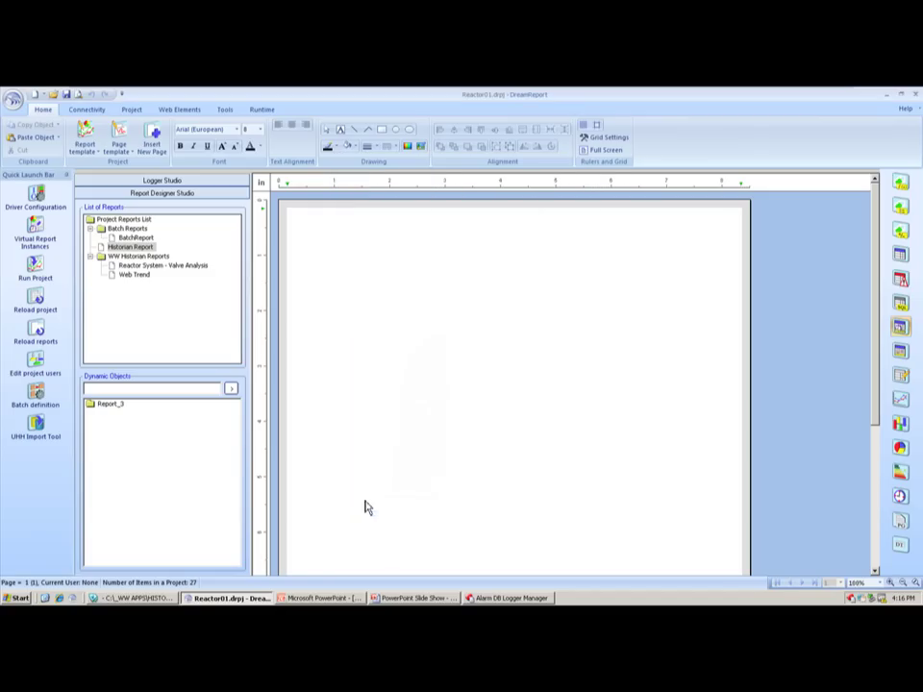
click(409, 249)
click(514, 269)
click(516, 255)
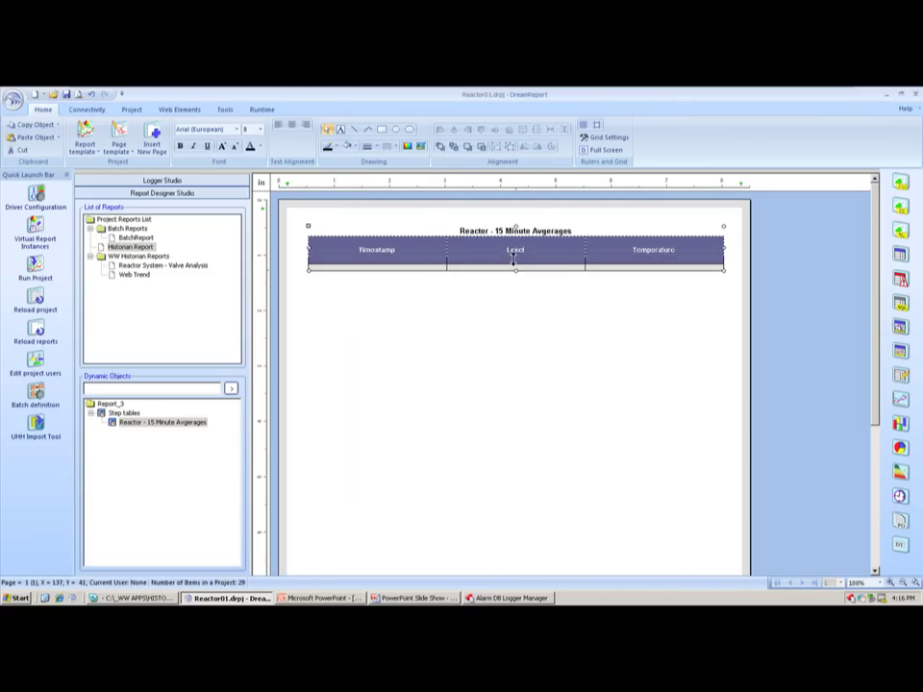
drag(514, 258, 517, 249)
- Narrow the table, widen the Timestamp column, and move the table lower on the page
drag(727, 243, 623, 242)
drag(415, 246, 429, 246)
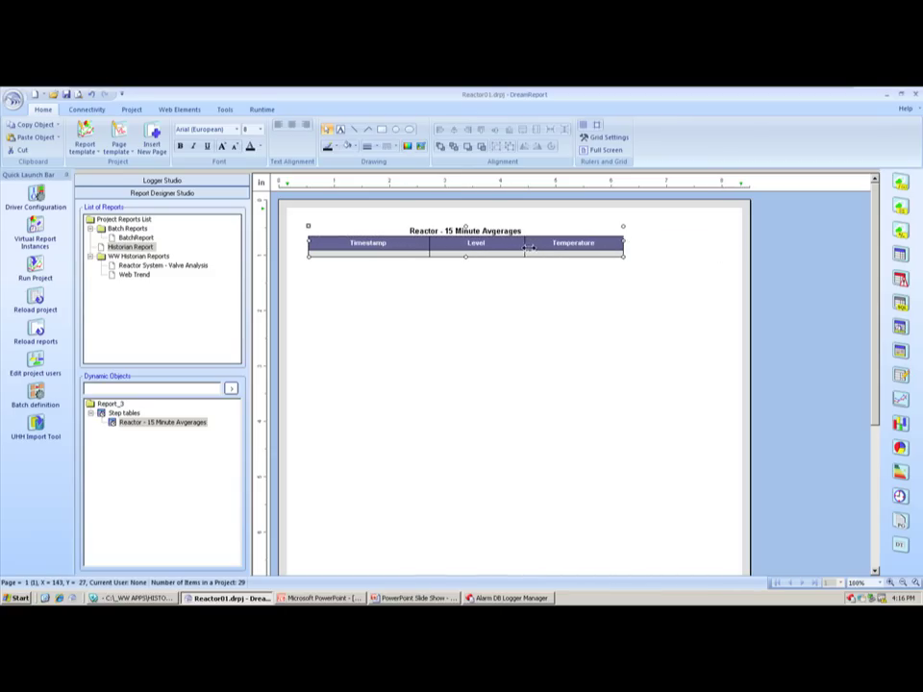
drag(531, 244, 548, 257)
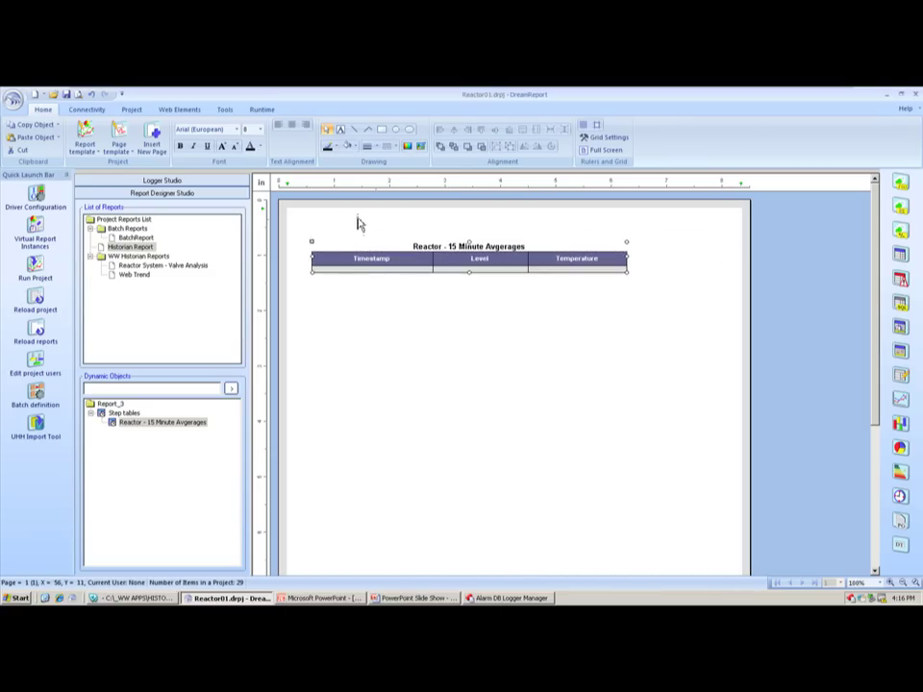
click(486, 287)
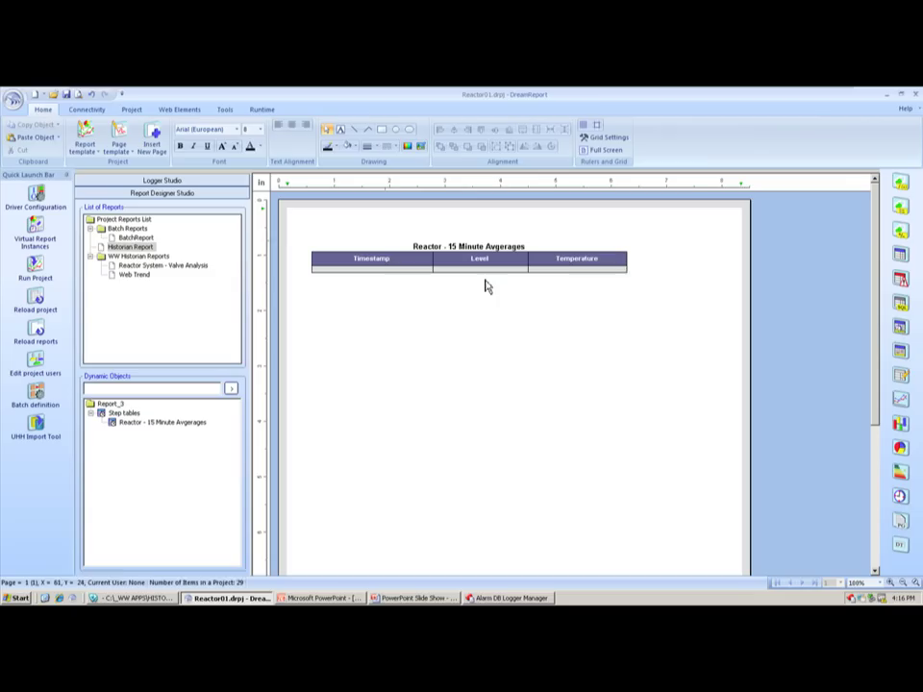
- Add a Report Name dynamic text box above the report title
click(901, 545)
drag(301, 213, 420, 232)
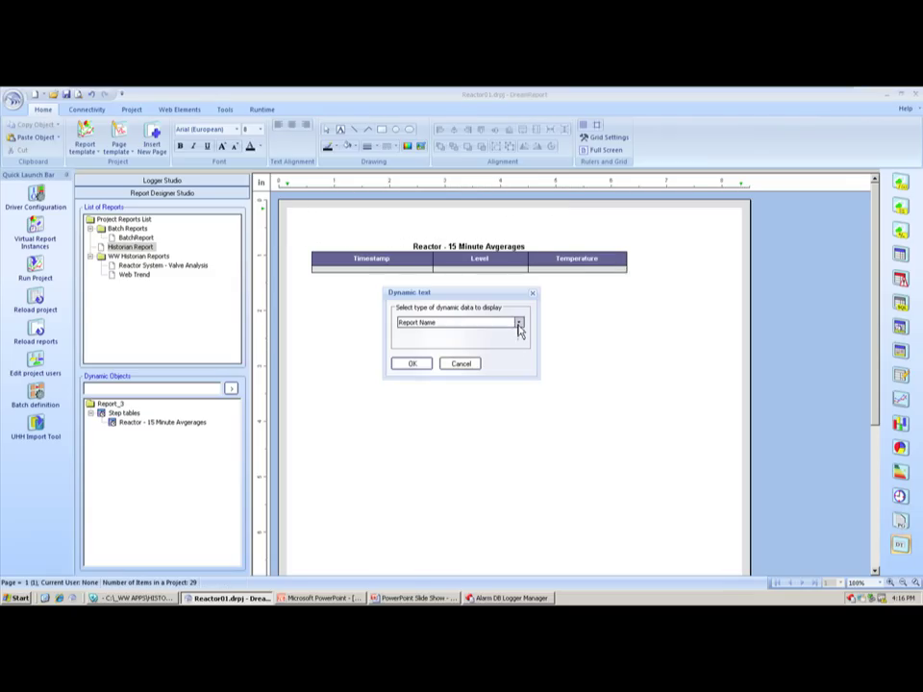
click(519, 325)
click(416, 332)
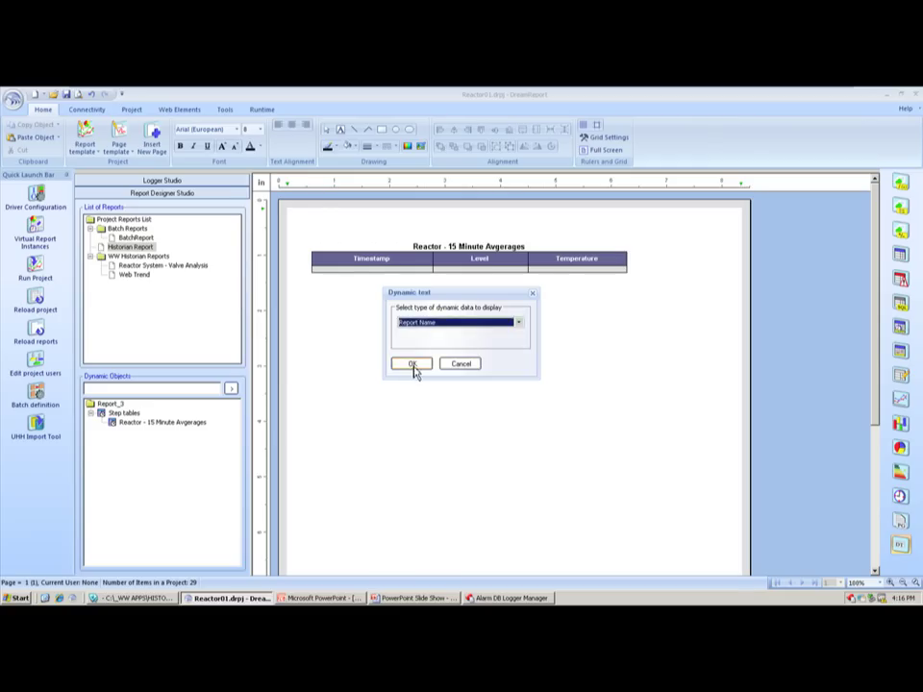
click(412, 366)
- Make the report name bold at size 20 and shift the step table to the left margin
click(181, 147)
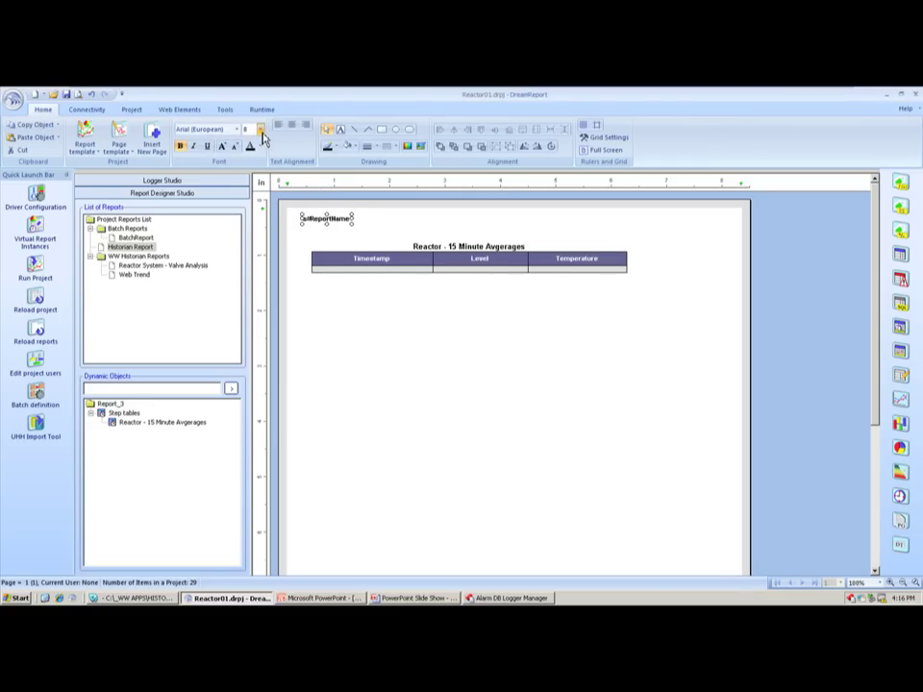
click(260, 131)
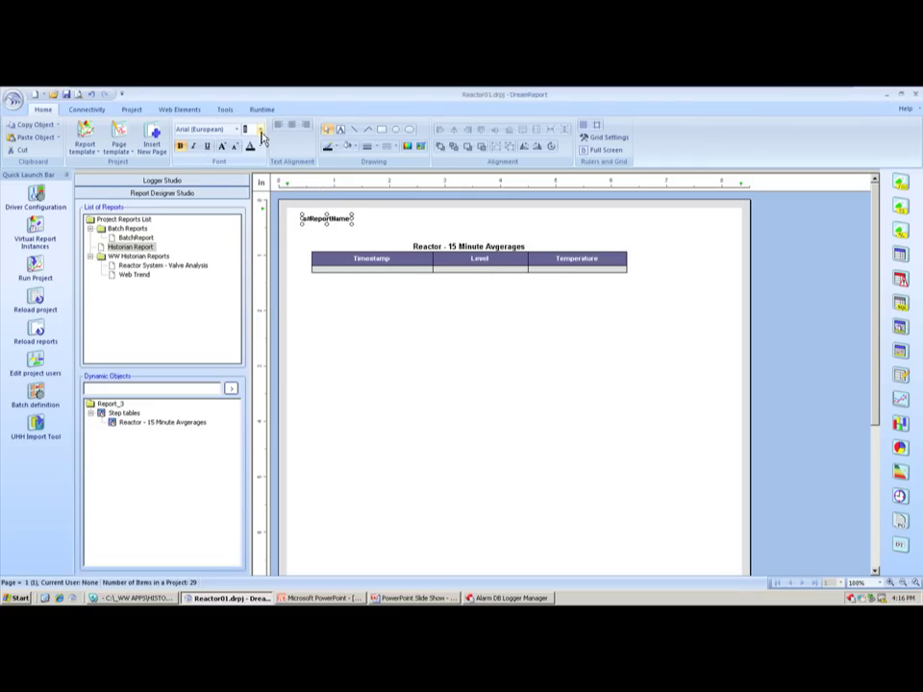
click(262, 135)
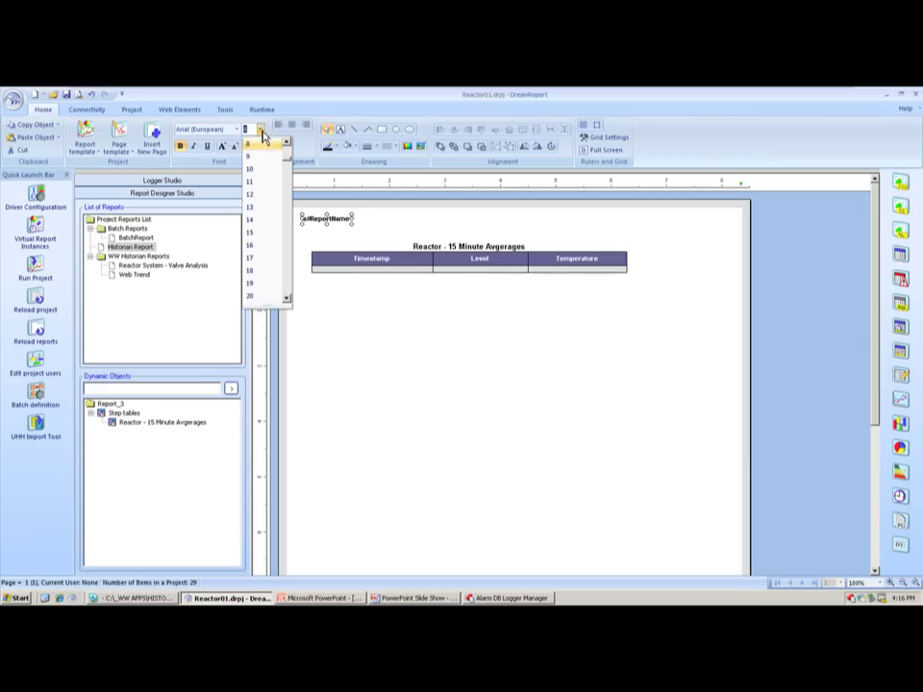
click(256, 298)
click(330, 267)
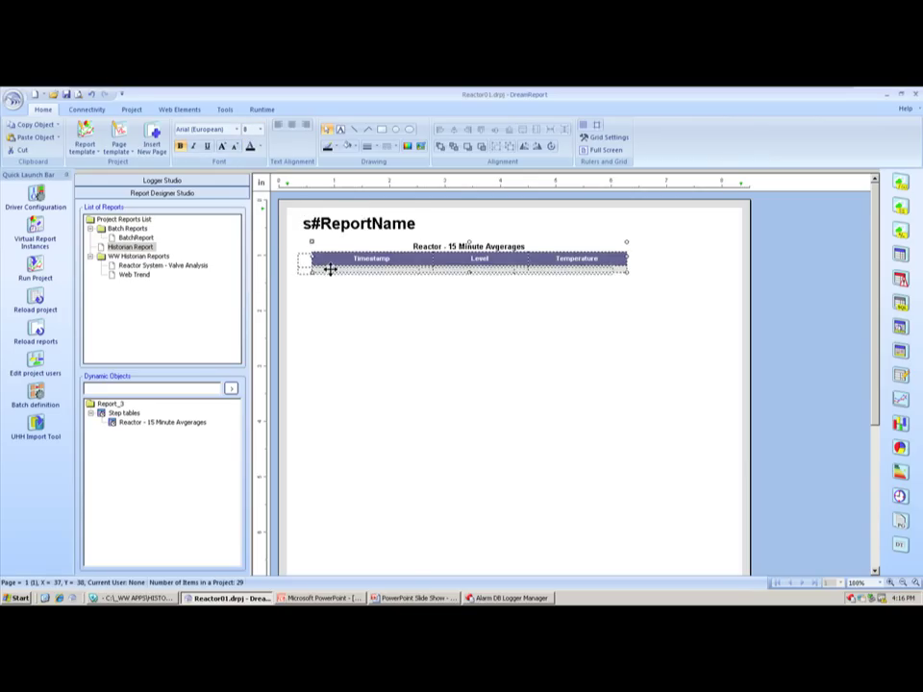
drag(331, 268, 322, 265)
- Deselect the step table and pick the Chart element to add
click(364, 295)
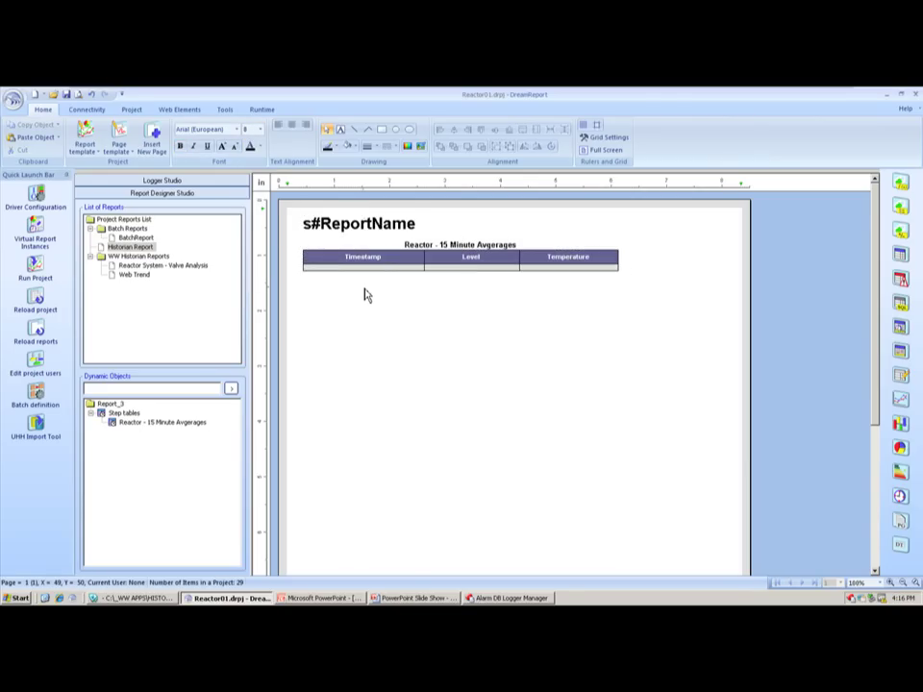
click(901, 399)
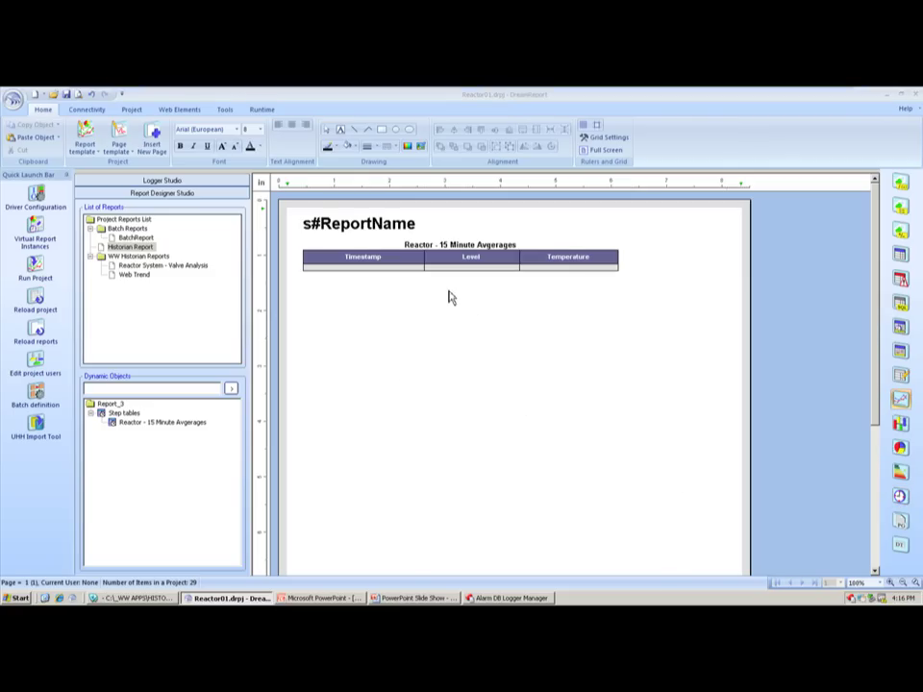
- Place a chart below the step table with ReactLevel as its first line, legend Level
click(479, 311)
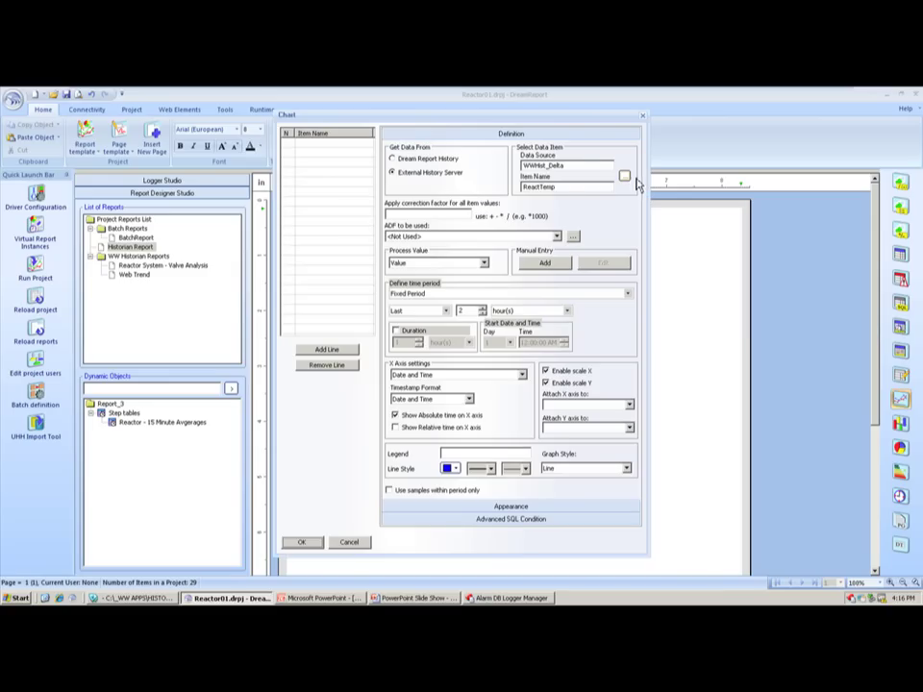
click(540, 187)
key(Delete)
key(Delete)
key(Delete)
key(Delete)
click(323, 352)
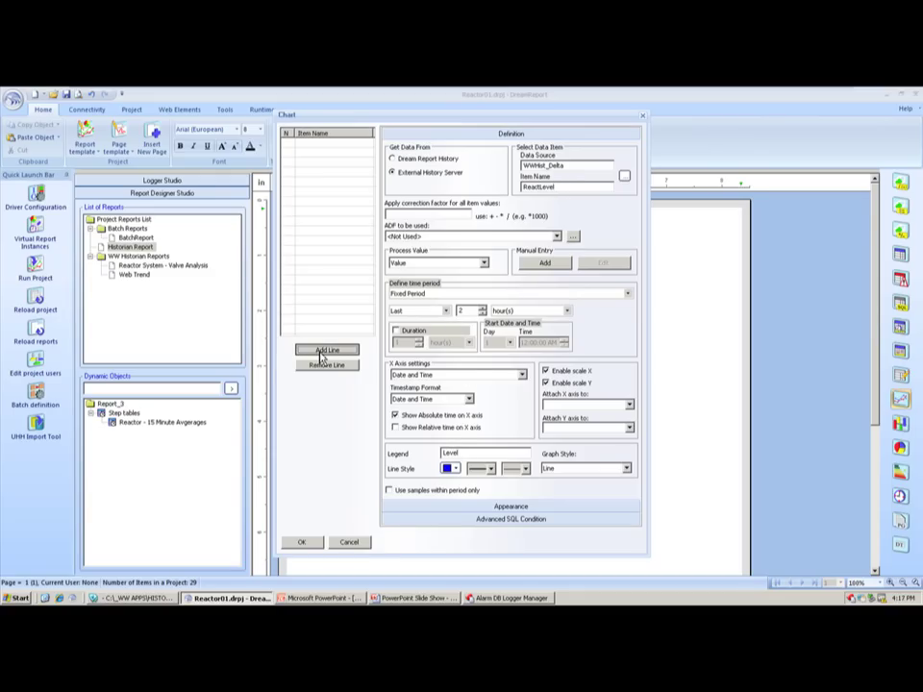
drag(467, 455, 376, 450)
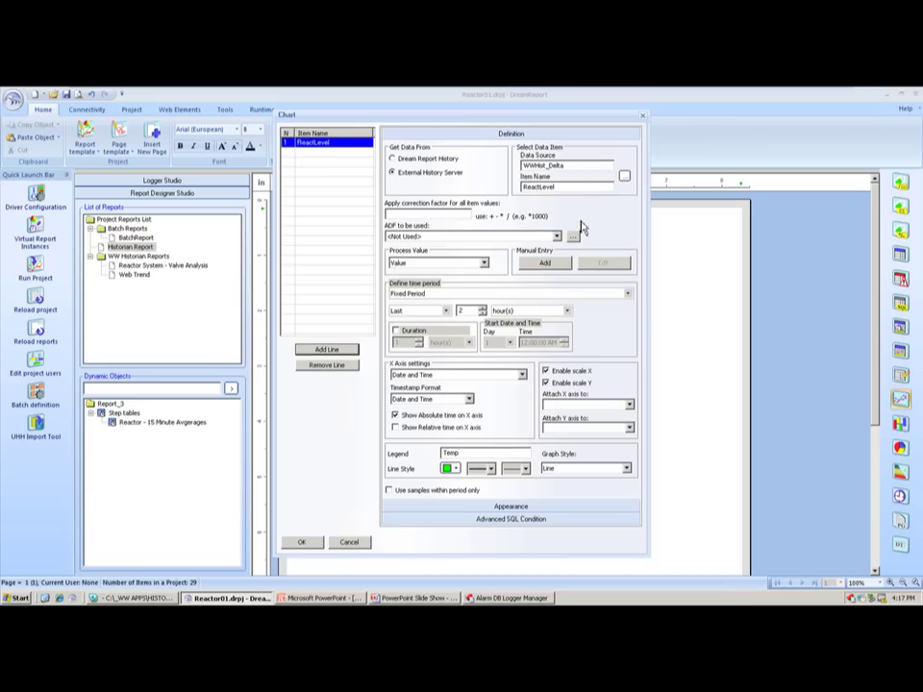
- Add ReactTemp as a second line labelled Temp and turn on the chart legend
click(624, 175)
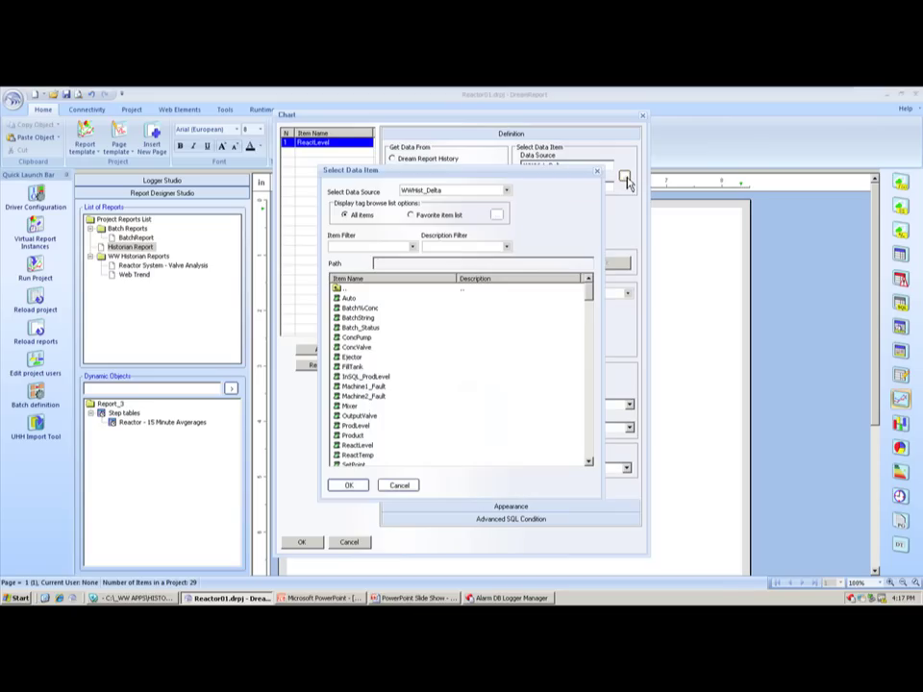
double_click(355, 458)
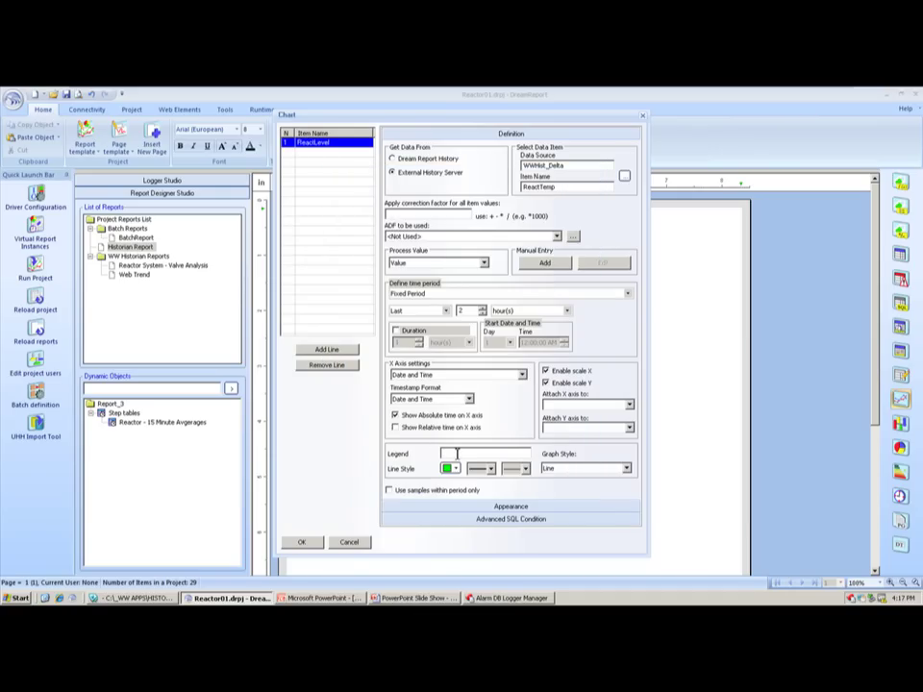
click(347, 352)
click(485, 507)
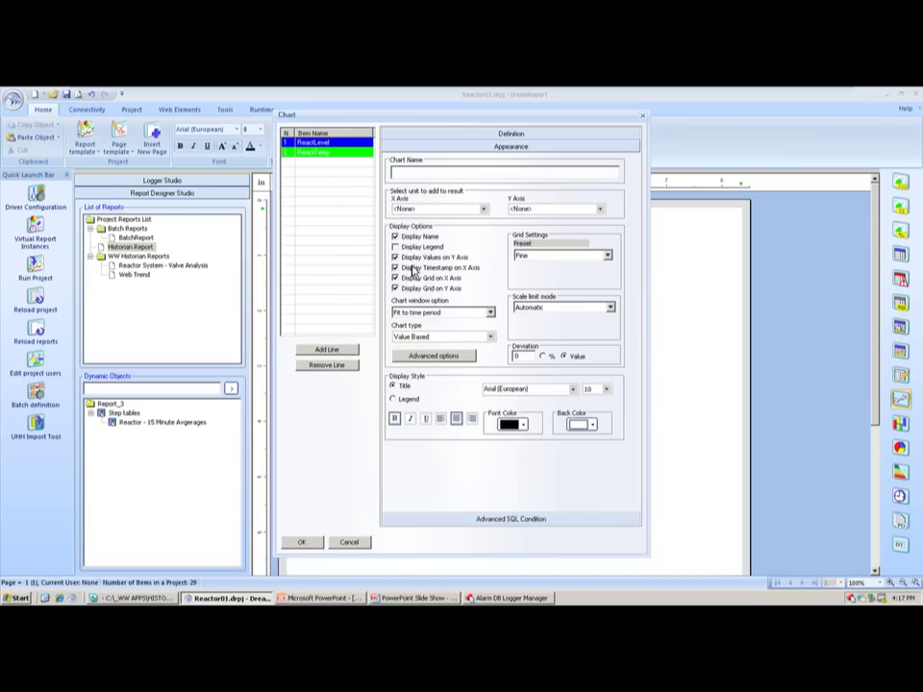
click(395, 246)
click(301, 542)
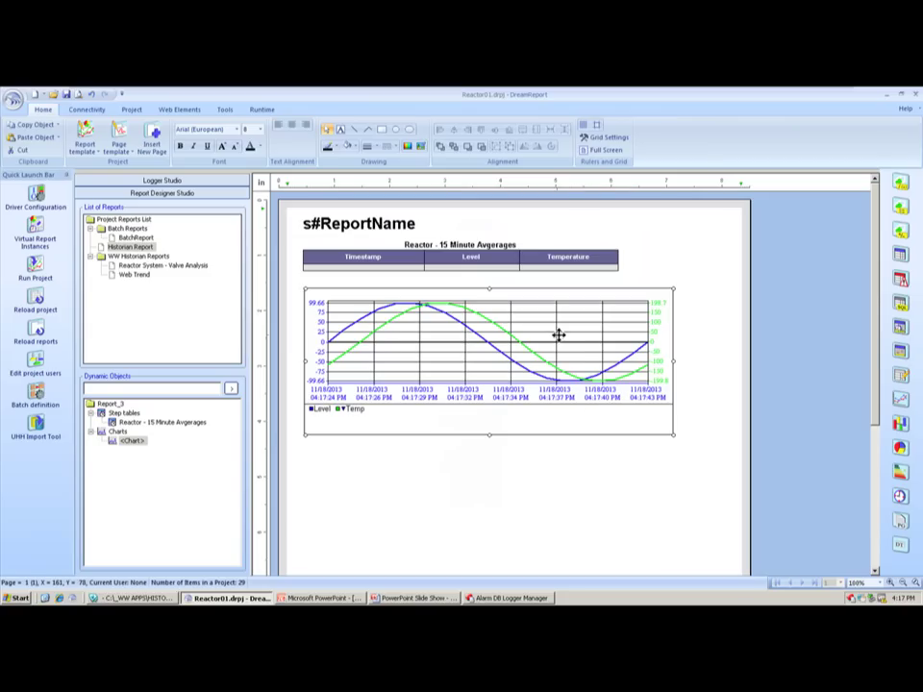
- Stretch the chart toward the right page edge and draw an alarm table area beneath it
drag(674, 433, 717, 490)
click(459, 539)
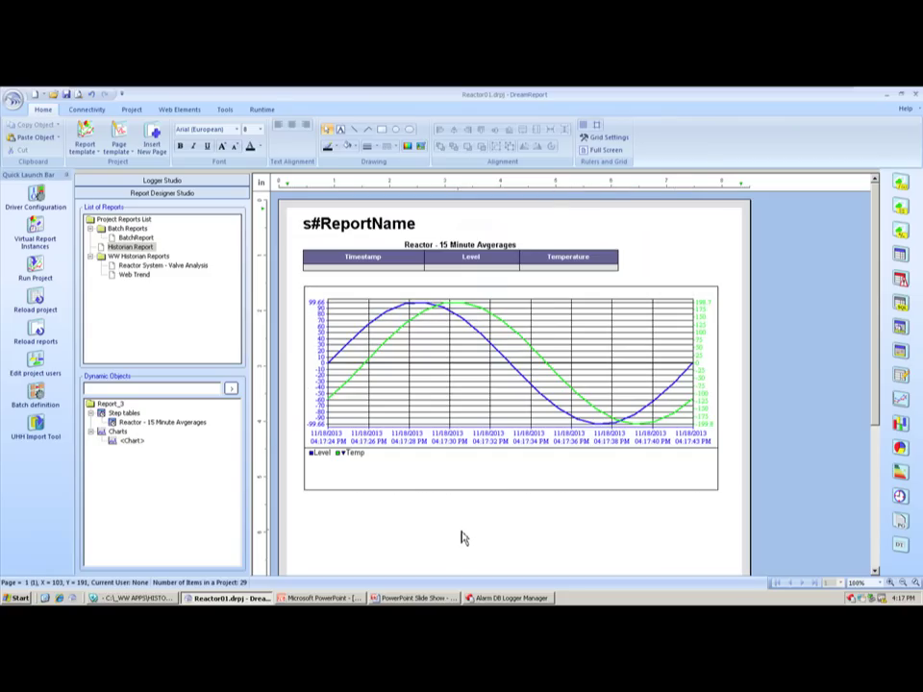
double_click(392, 539)
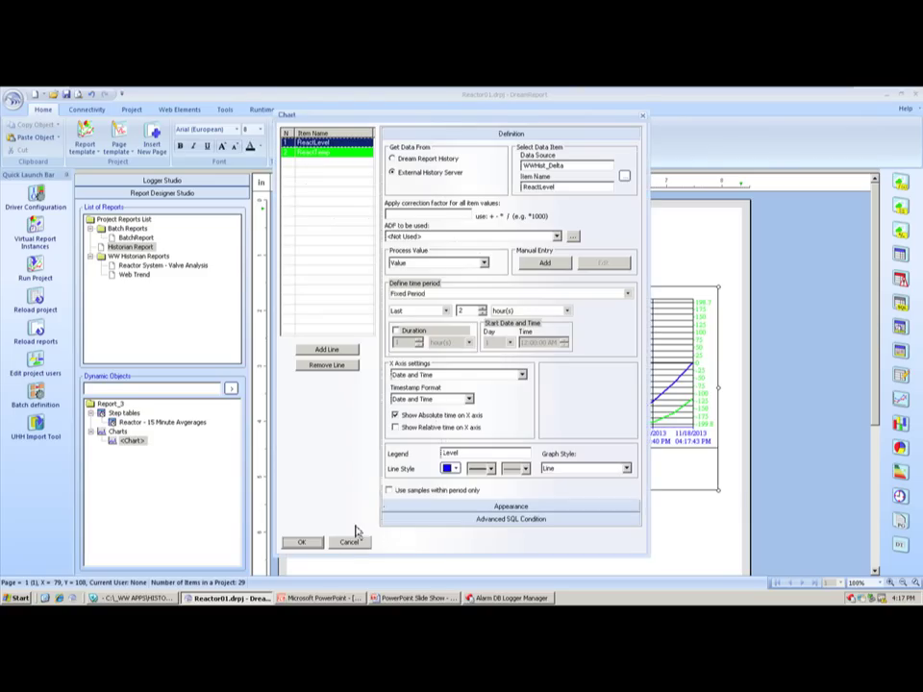
click(349, 544)
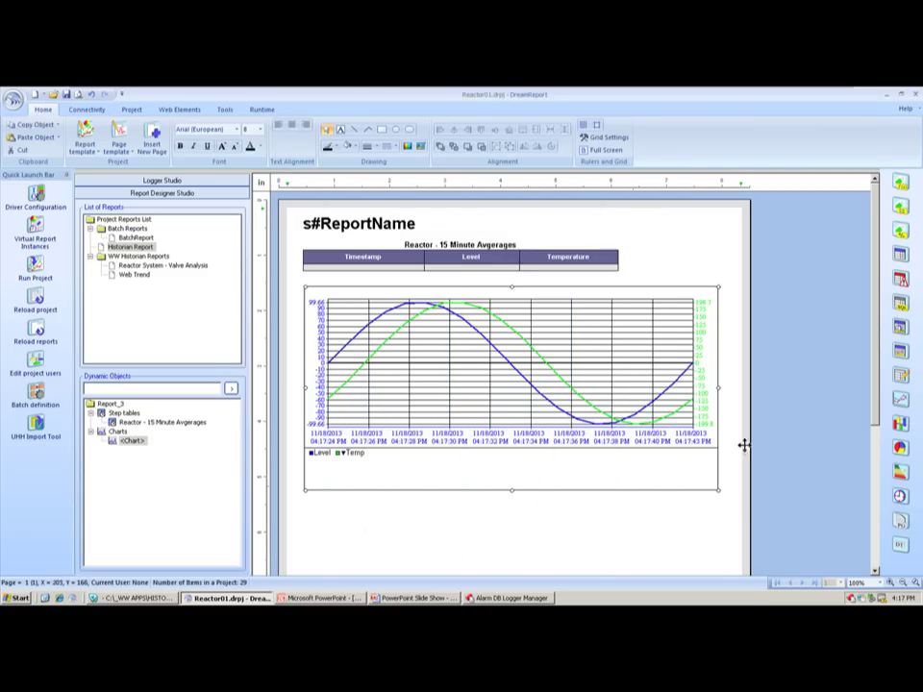
click(900, 279)
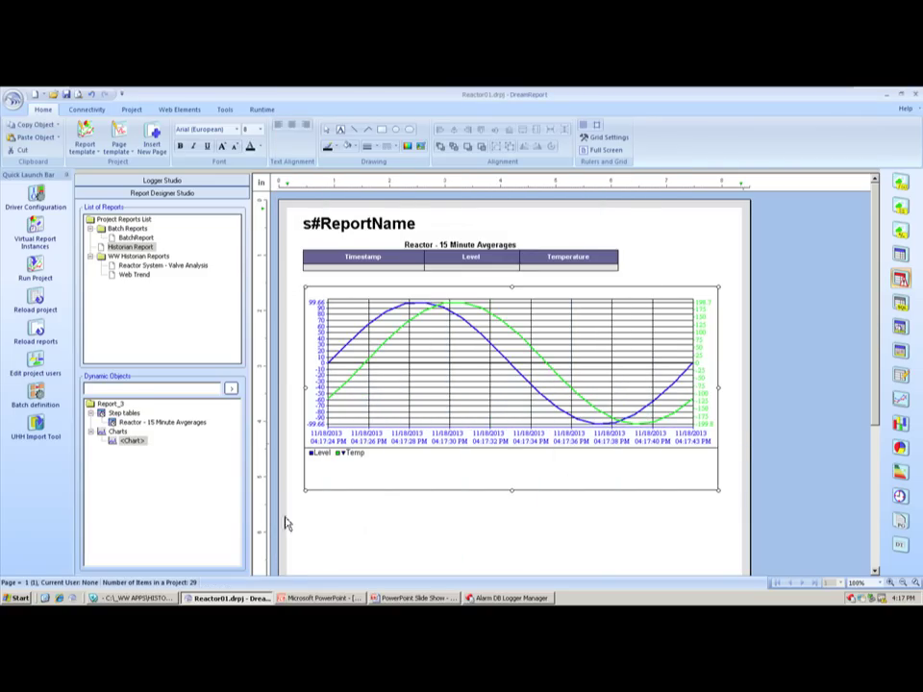
drag(304, 501, 723, 553)
- Use External History Server alarm data filtered to the Reactors group from InTouch_Alarms
click(492, 191)
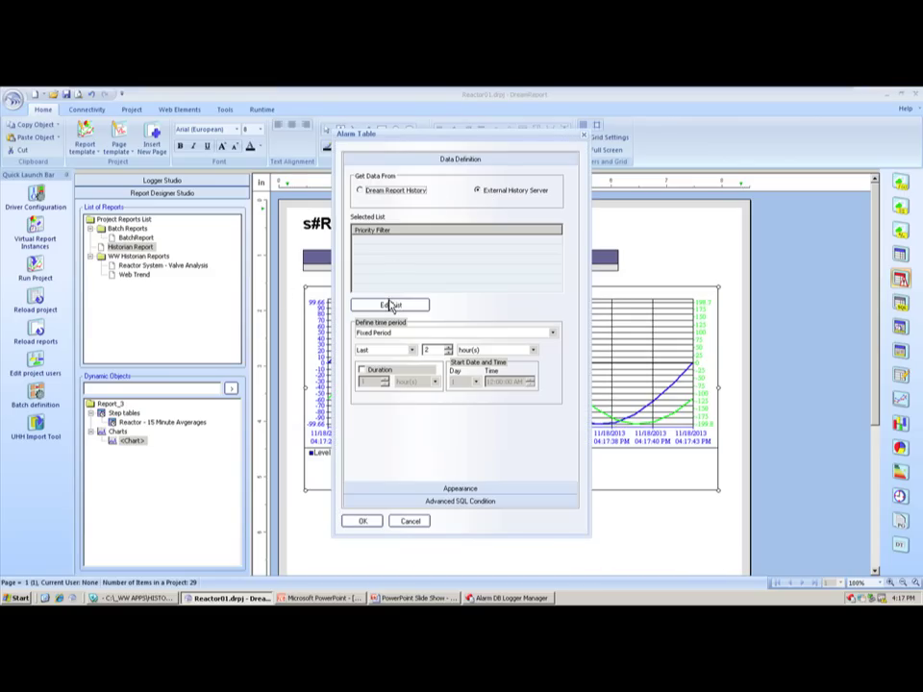
click(390, 306)
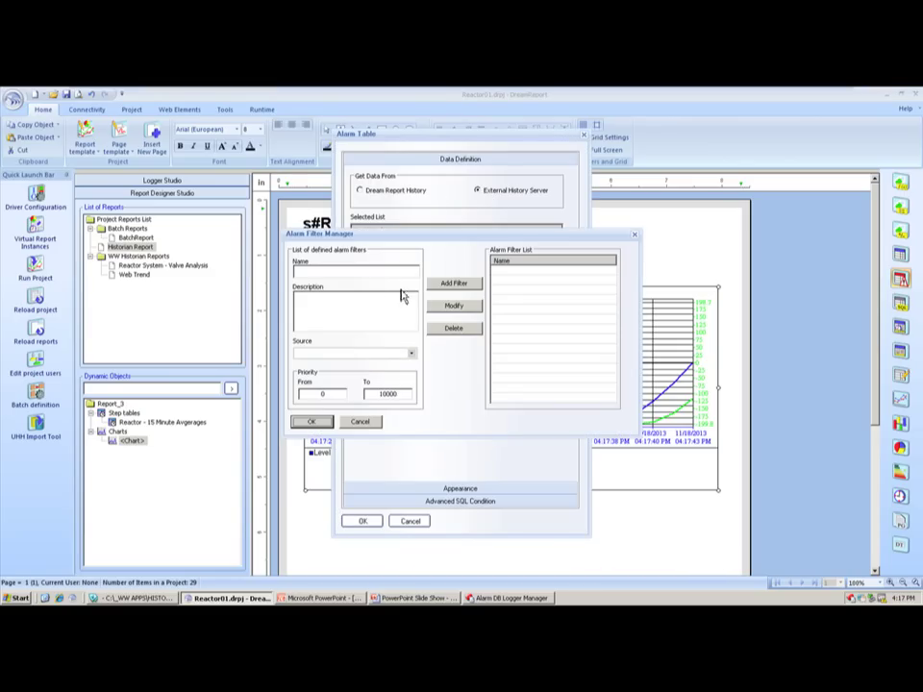
click(411, 353)
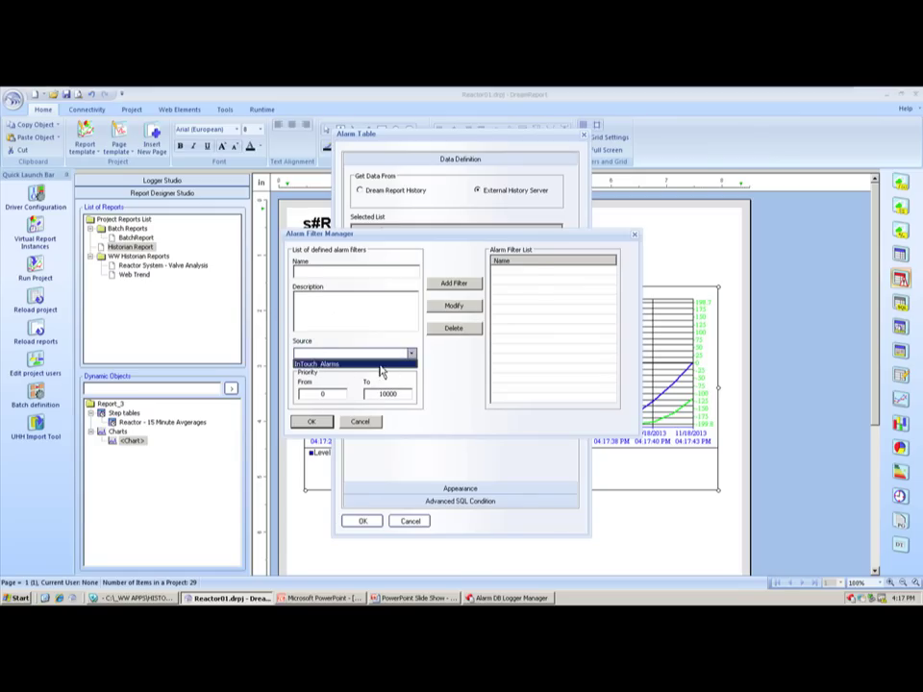
click(380, 365)
click(497, 291)
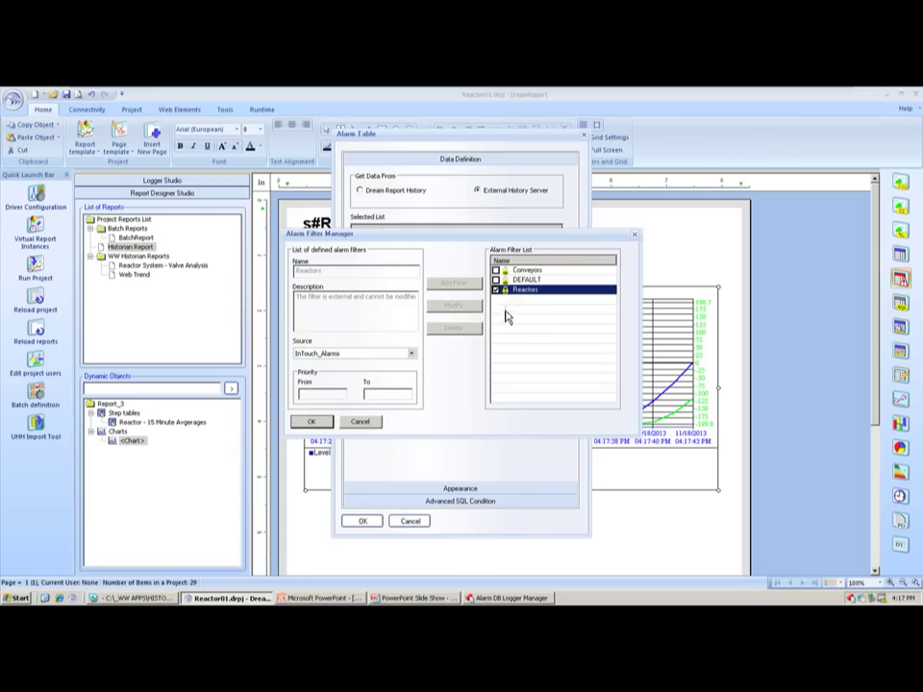
click(315, 424)
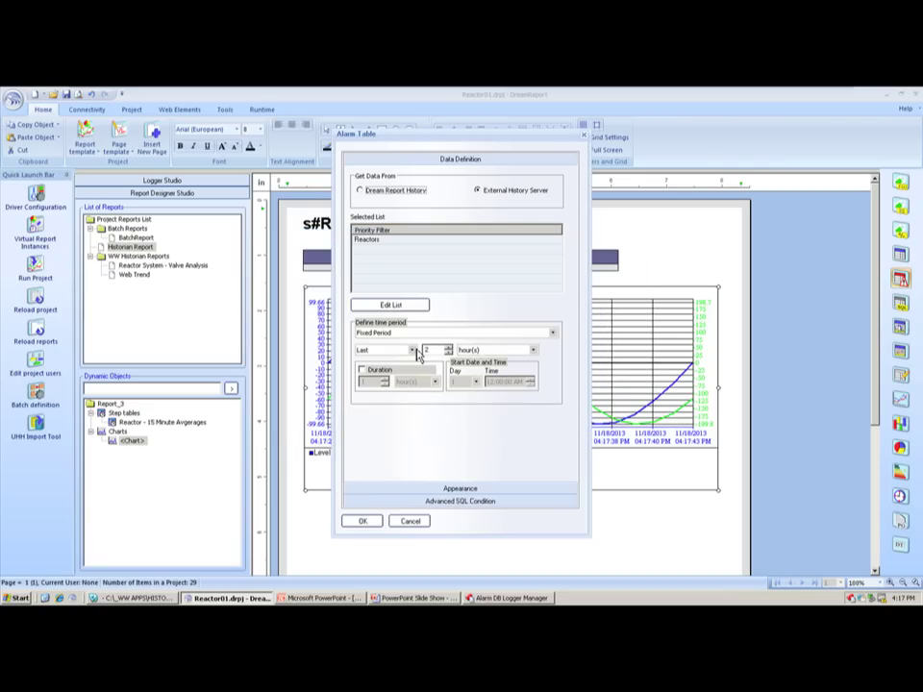
click(422, 490)
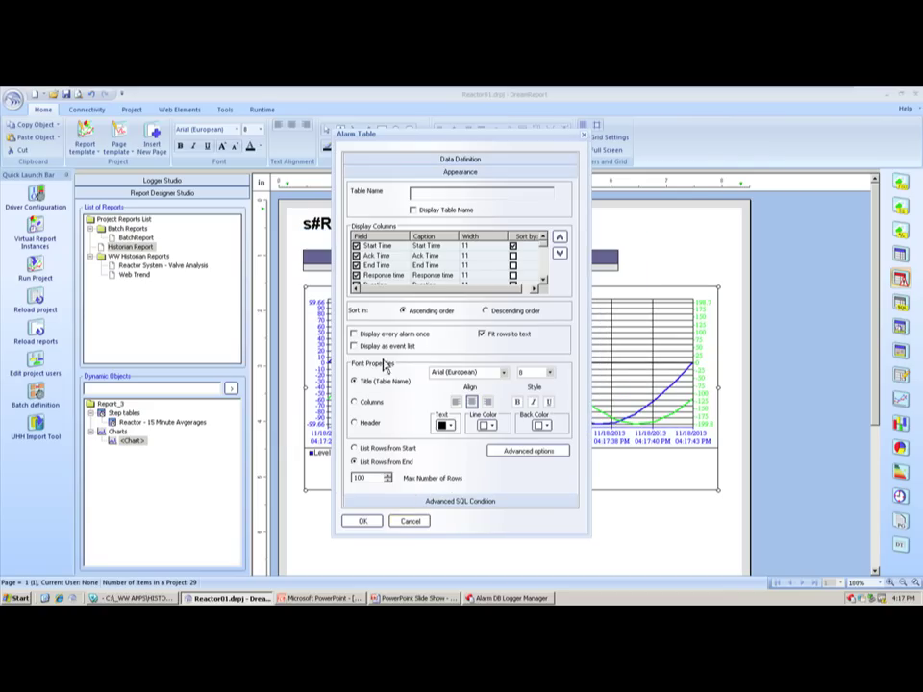
- Show the table name 'Reactor ALarms' and hide the Ack Time, End Time and Response time columns
click(414, 210)
click(429, 194)
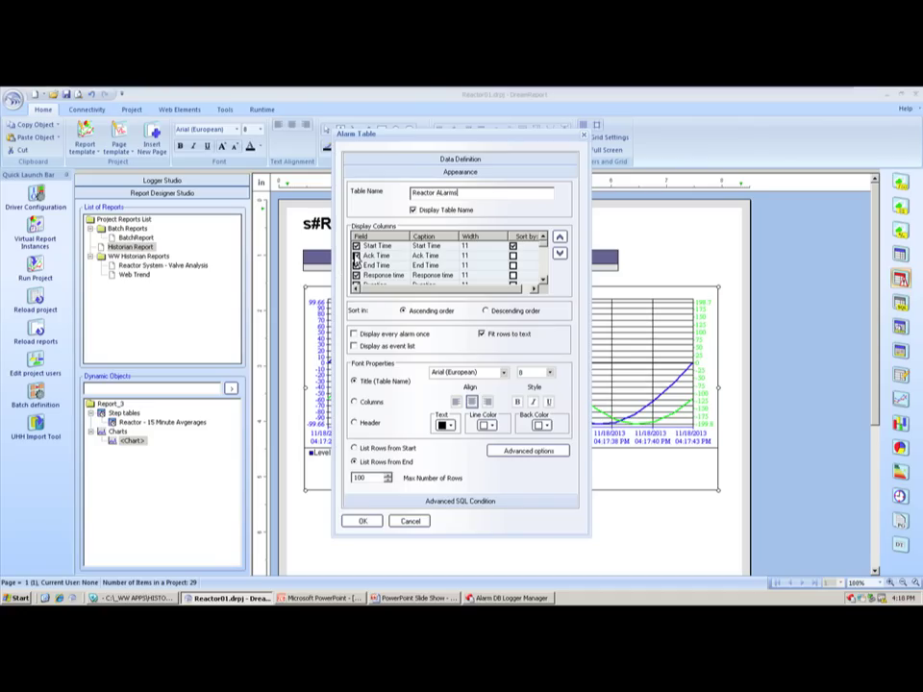
click(356, 256)
click(355, 265)
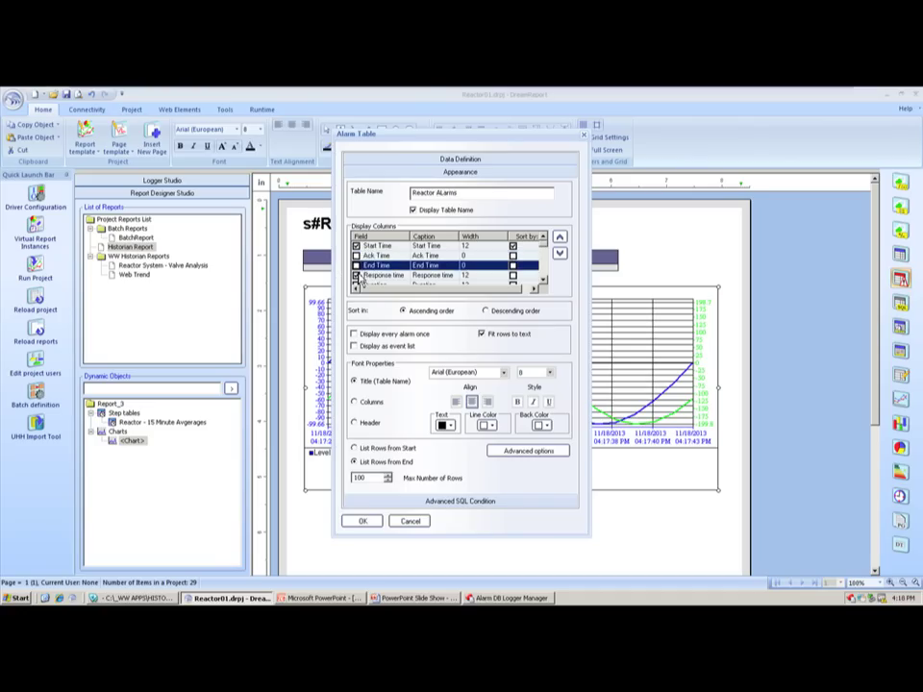
click(355, 275)
- Hide the Duration, Area, Category, CheckValue, DomainName and Operator columns
scroll(380, 270, down, 1)
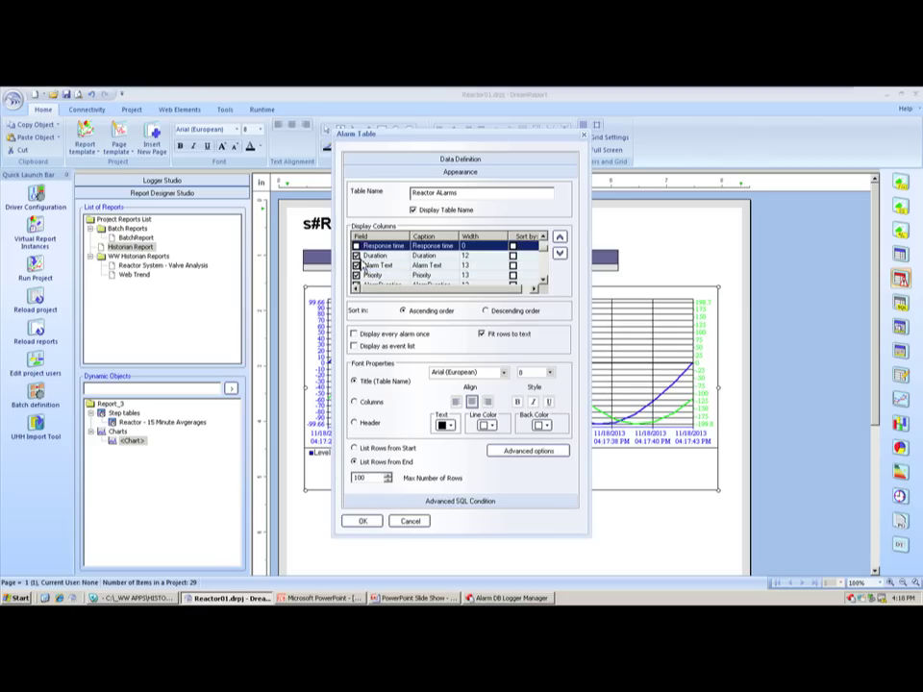
click(355, 256)
scroll(377, 269, down, 1)
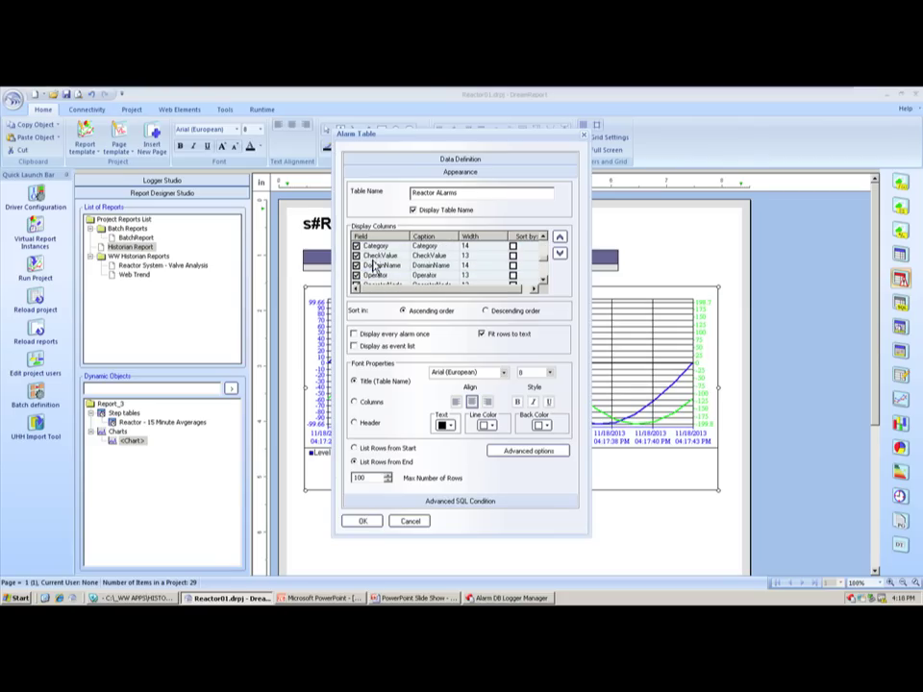
click(356, 265)
click(356, 275)
key(Down)
key(Down)
key(Down)
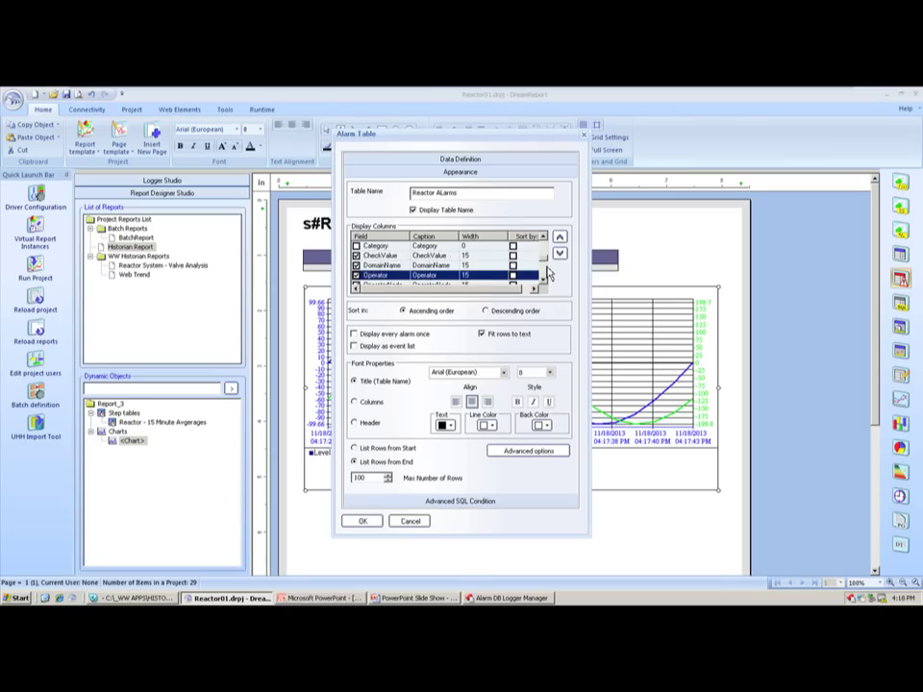
click(356, 256)
click(357, 265)
click(356, 275)
- Hide the OperatorNode, Provider, User1, User2, User3 and UserFullName columns
scroll(375, 271, down, 1)
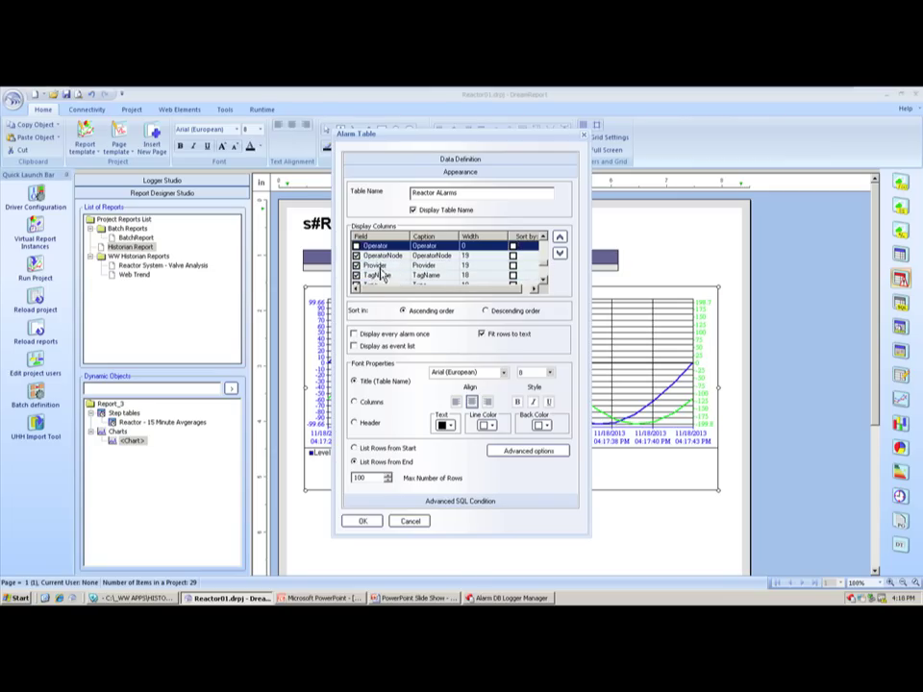
click(357, 255)
click(357, 266)
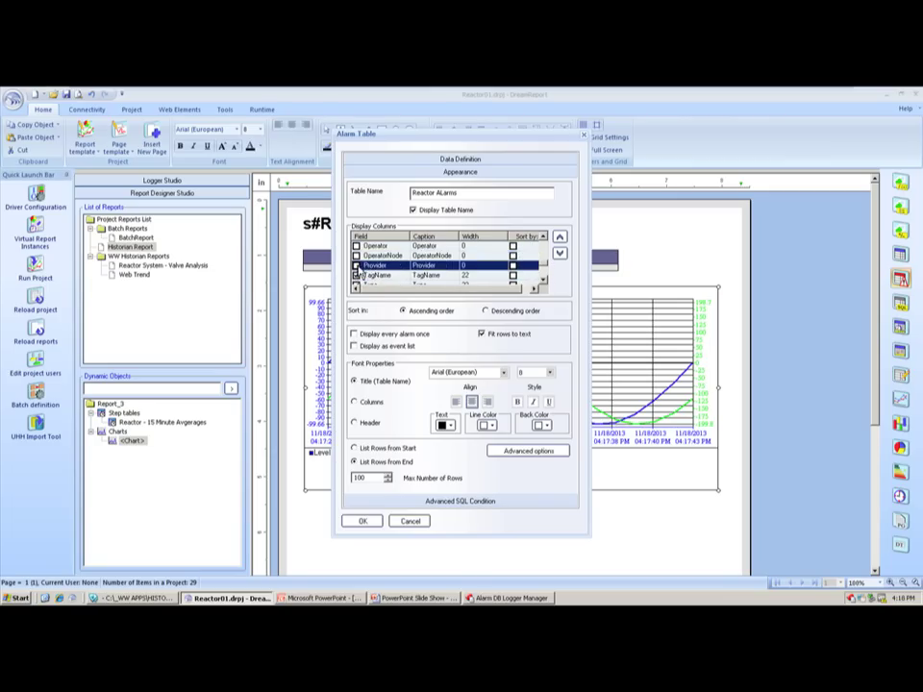
scroll(364, 267, down, 1)
click(358, 265)
click(358, 276)
scroll(363, 277, down, 1)
click(357, 256)
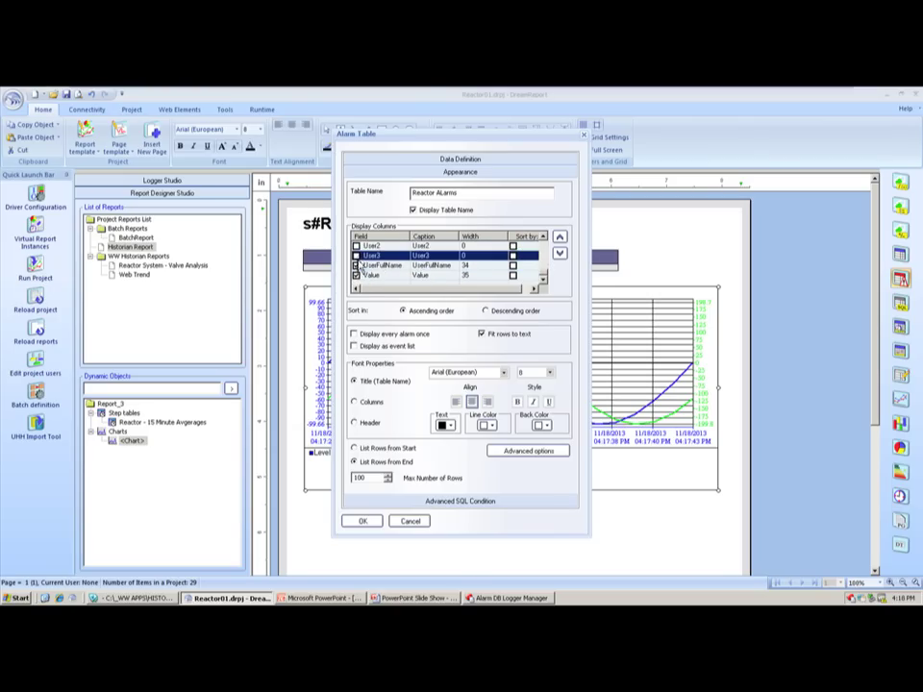
click(356, 266)
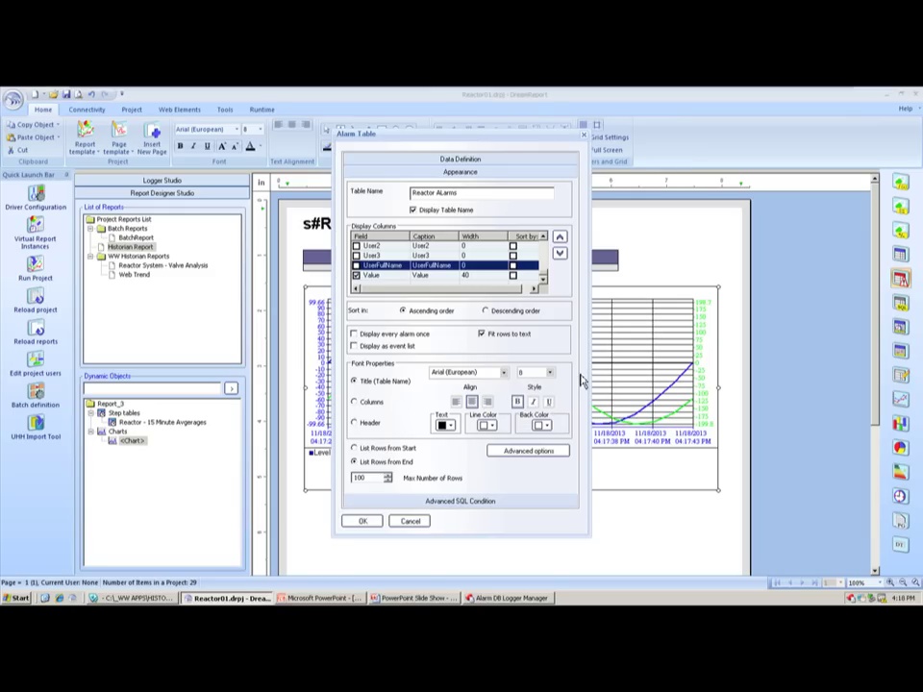
- Set the alarm table title font size to 10
click(550, 373)
click(523, 397)
click(494, 500)
click(467, 174)
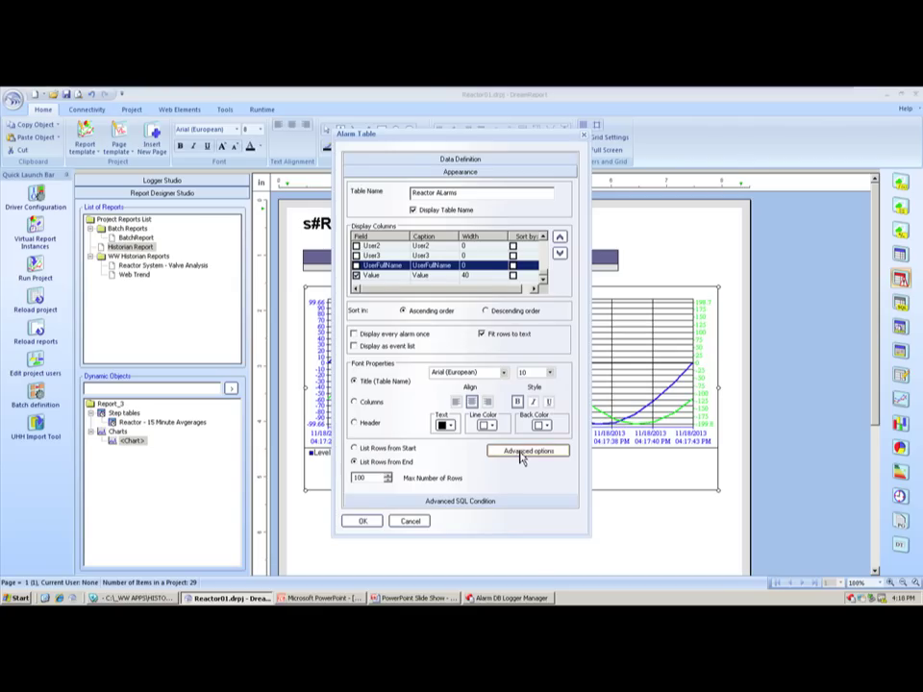
click(528, 450)
- Add an advanced visualization rule showing Priority 0–3 alarms in bold red, and confirm the table
click(399, 204)
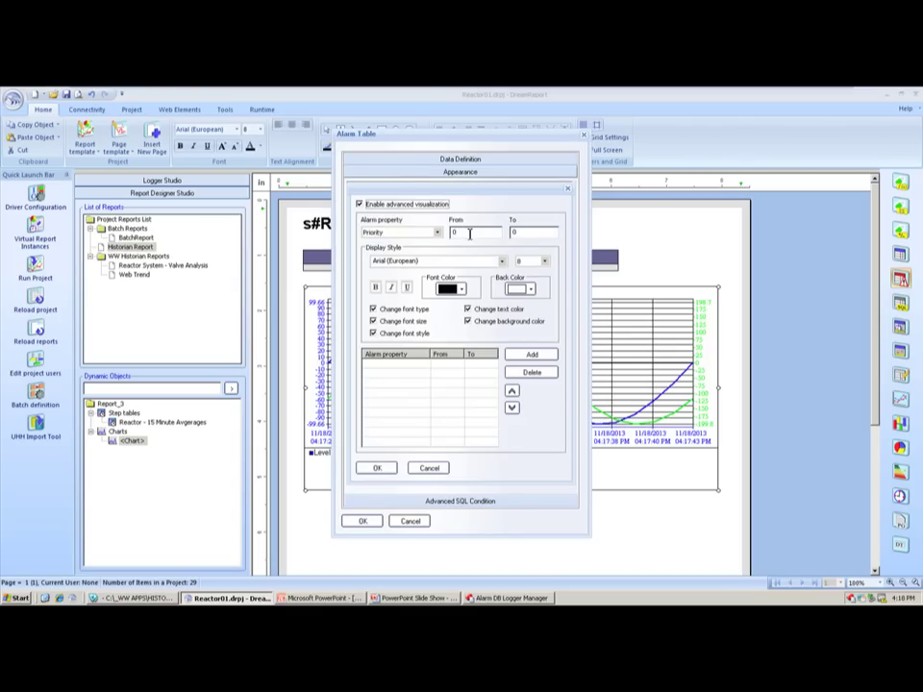
click(449, 233)
text(0)
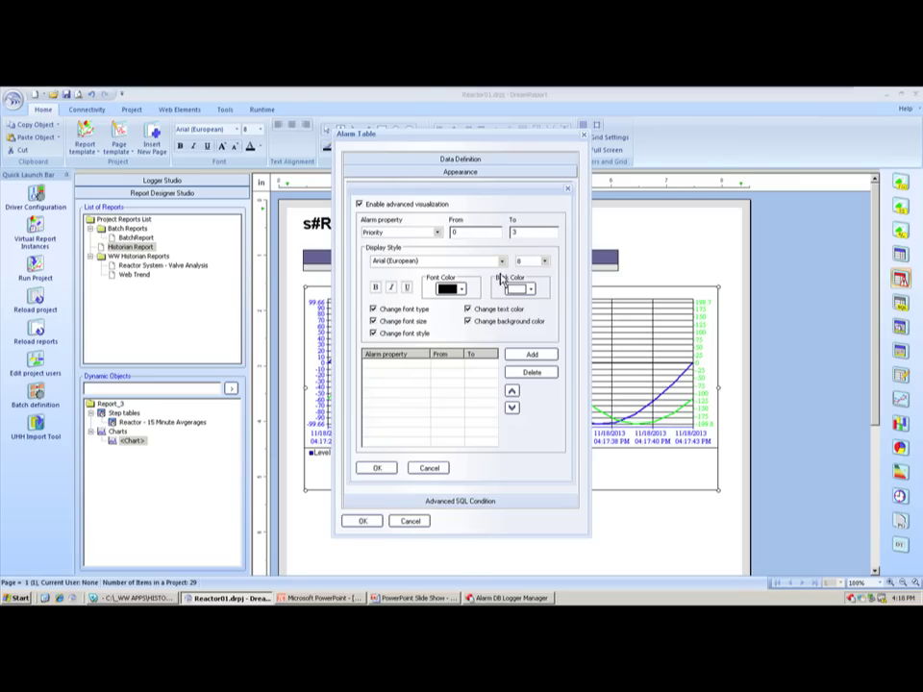
click(461, 289)
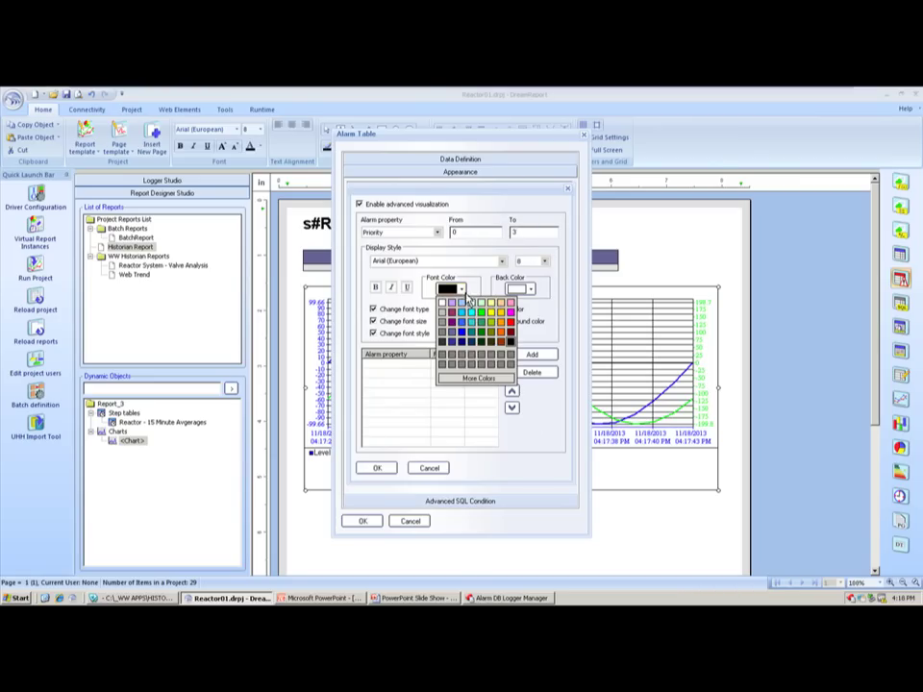
click(511, 323)
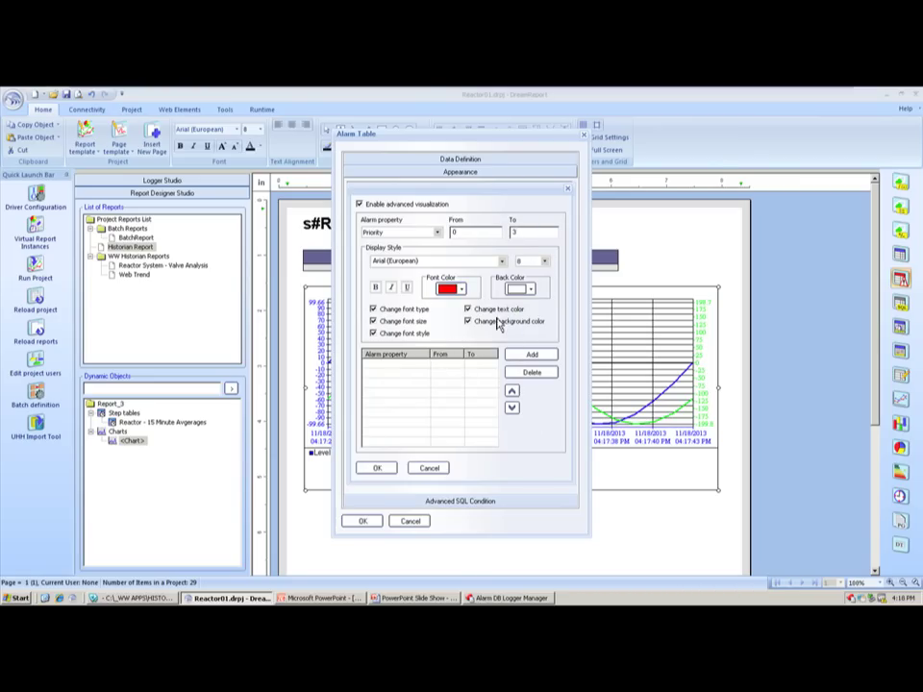
click(375, 287)
click(532, 355)
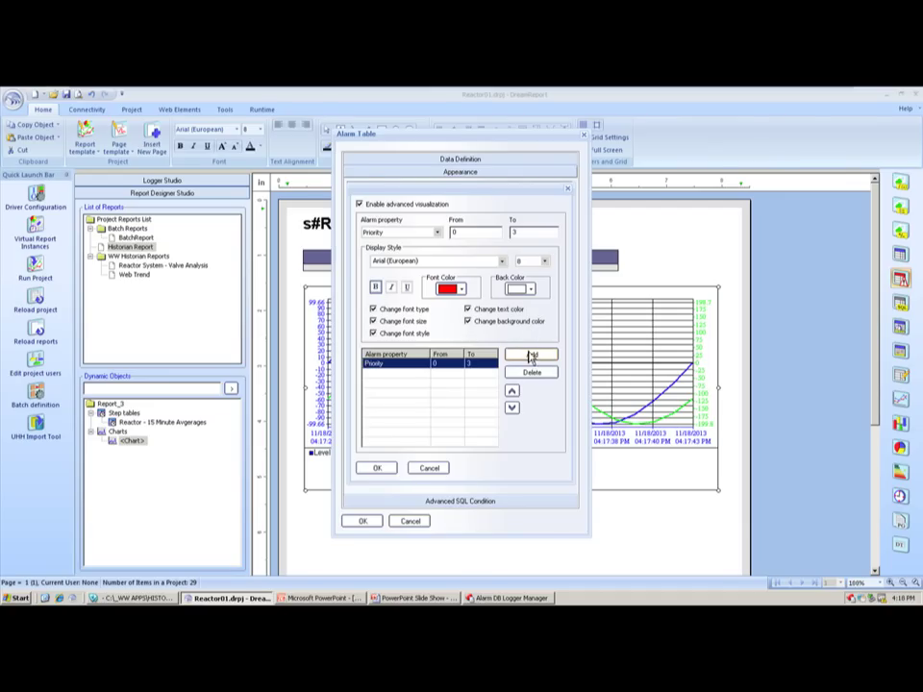
click(375, 468)
click(371, 524)
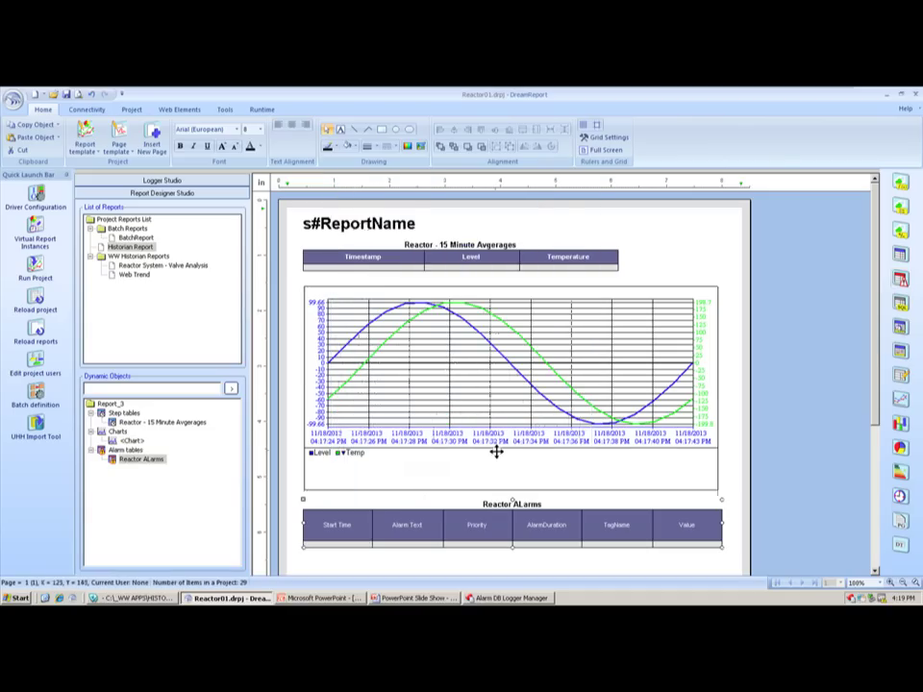
- Reopen the Reactor ALarms table and select the Header for font settings
double_click(405, 527)
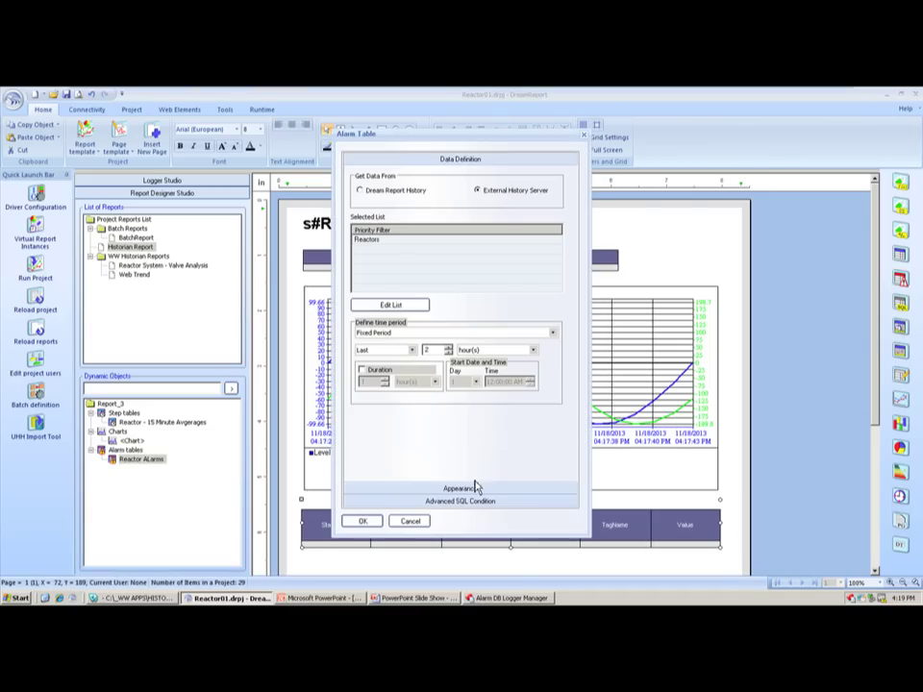
click(476, 488)
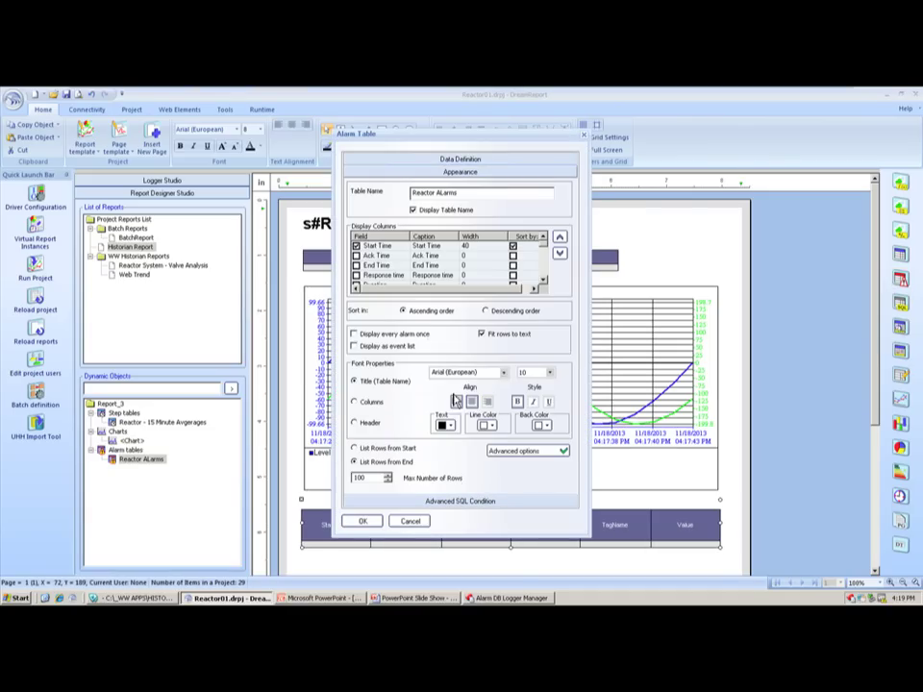
click(371, 424)
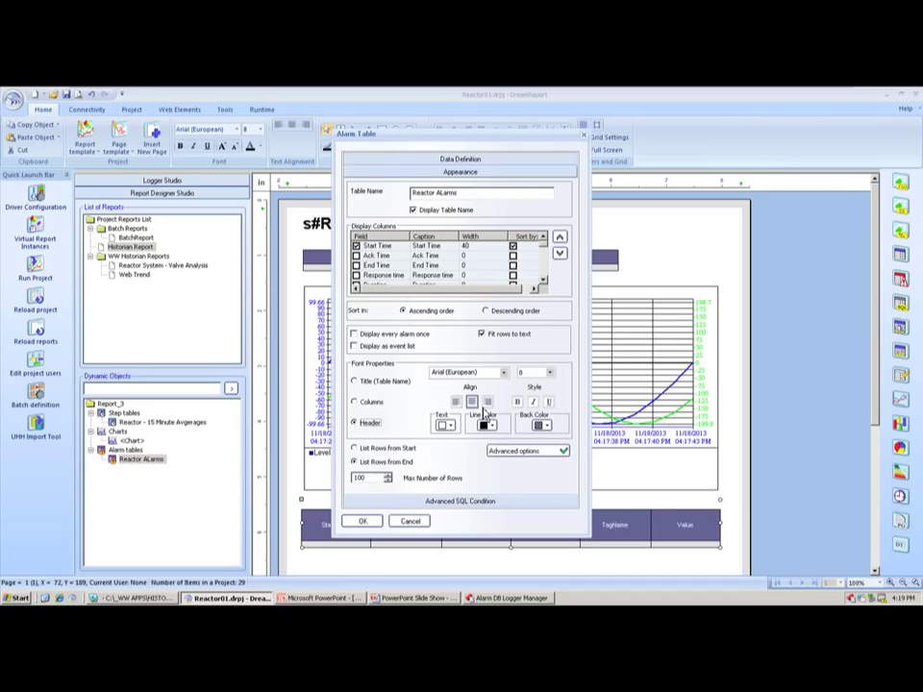
click(365, 523)
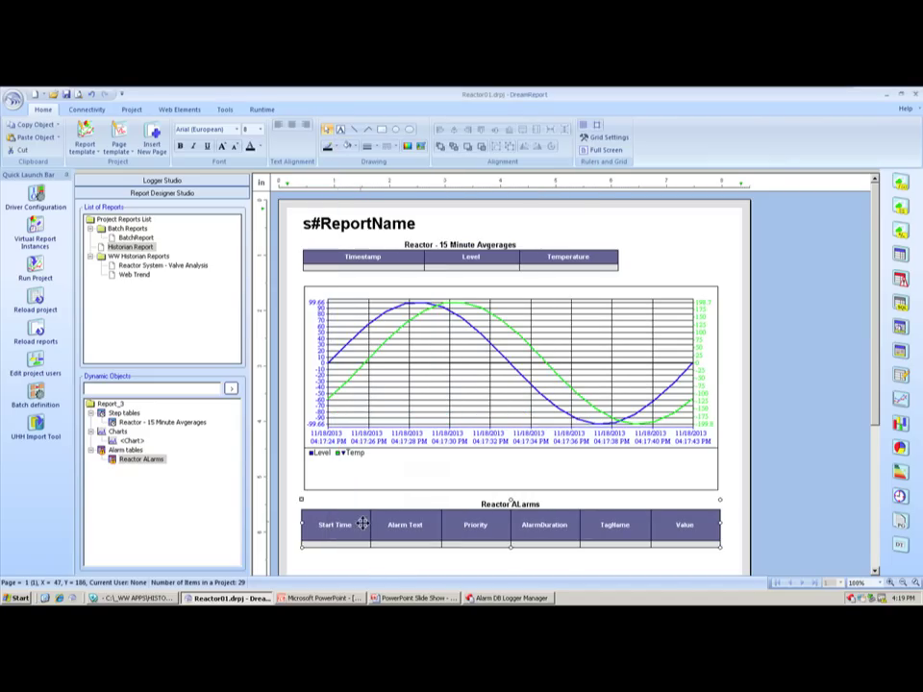
- Widen the Start Time, Alarm Text and TagName columns and shorten the header row
drag(370, 524, 398, 524)
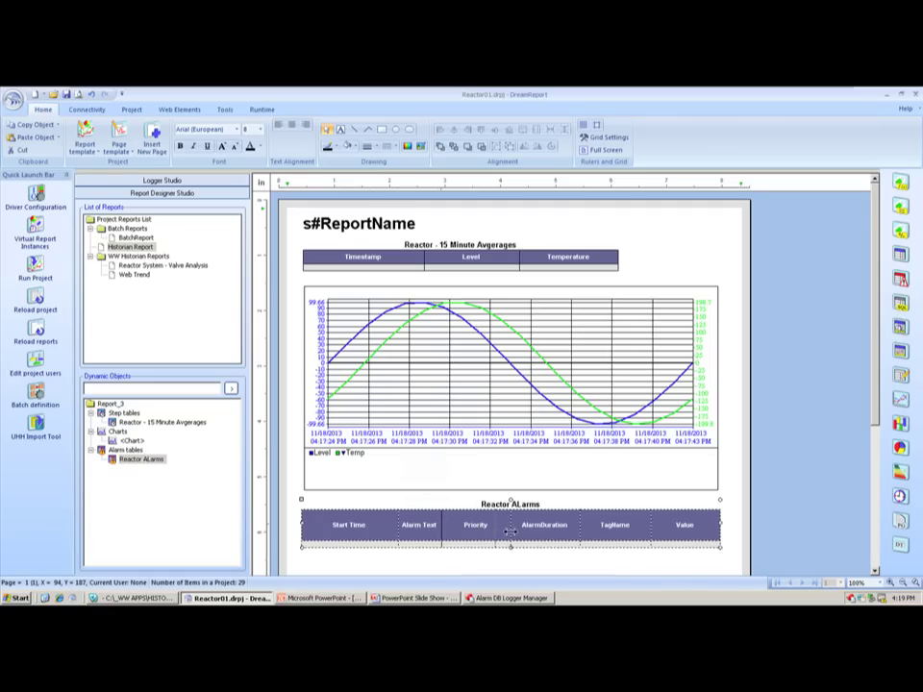
drag(516, 525, 593, 524)
drag(681, 524, 680, 525)
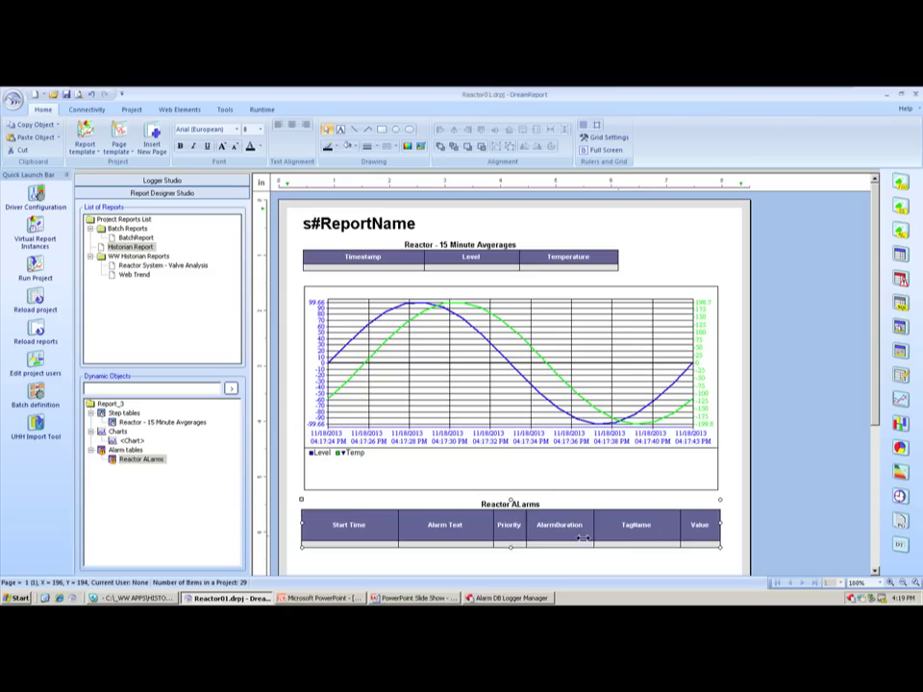
click(513, 534)
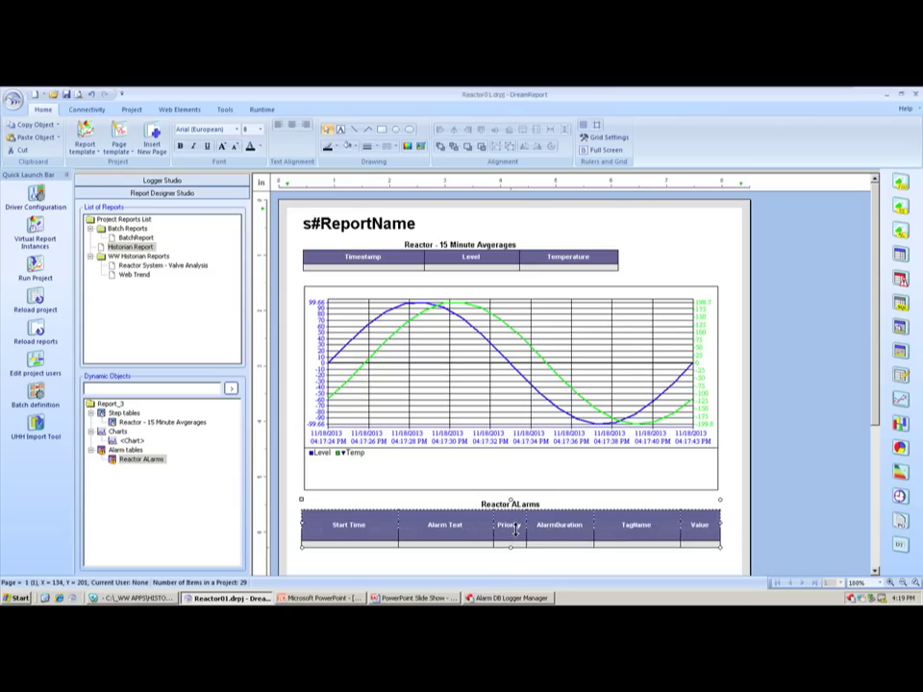
drag(515, 544, 515, 522)
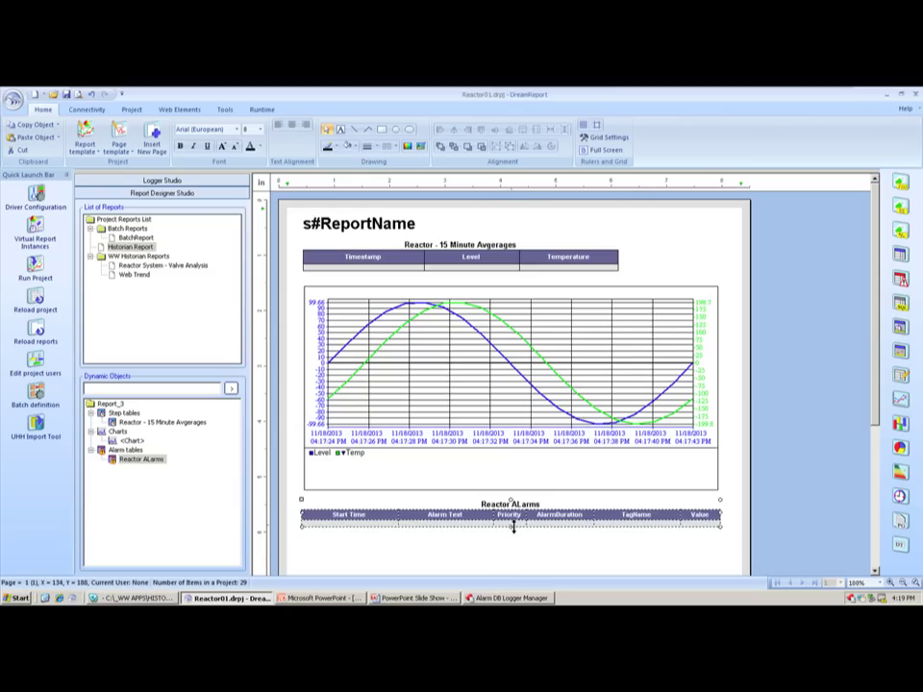
click(513, 542)
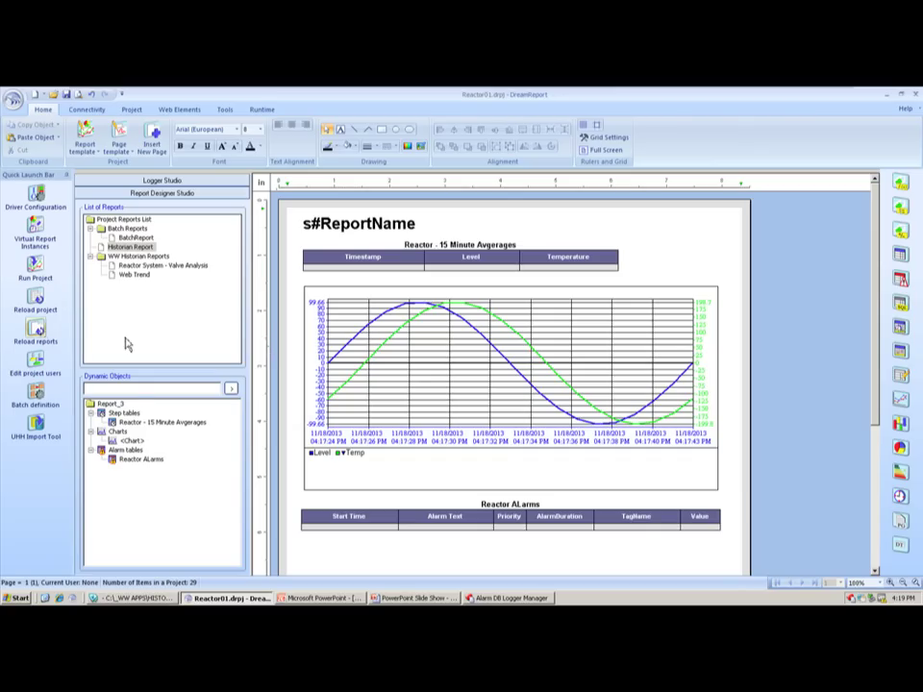
- Reload the report, saving the project changes first
click(35, 329)
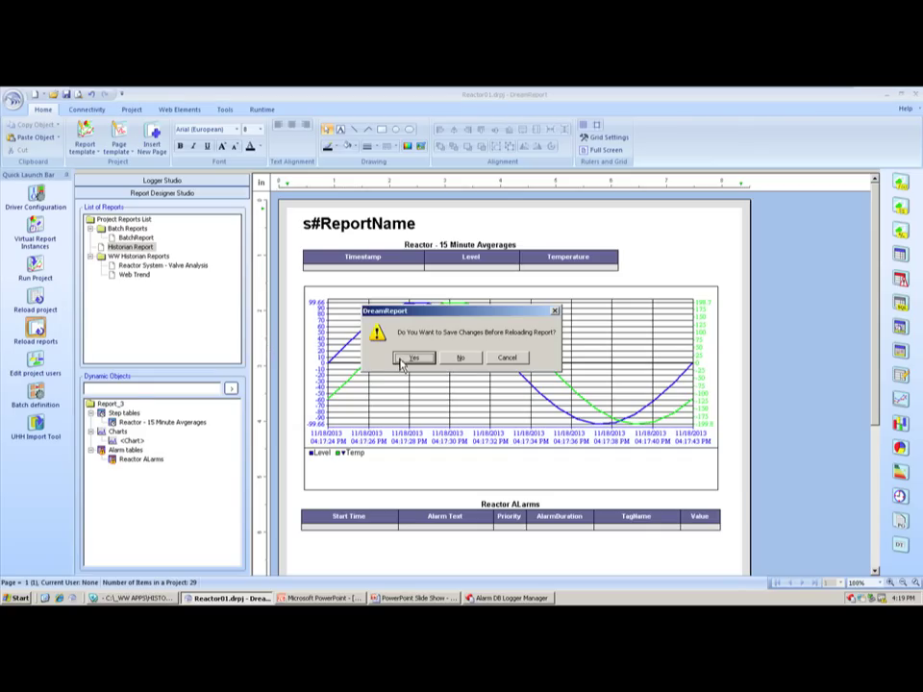
click(405, 358)
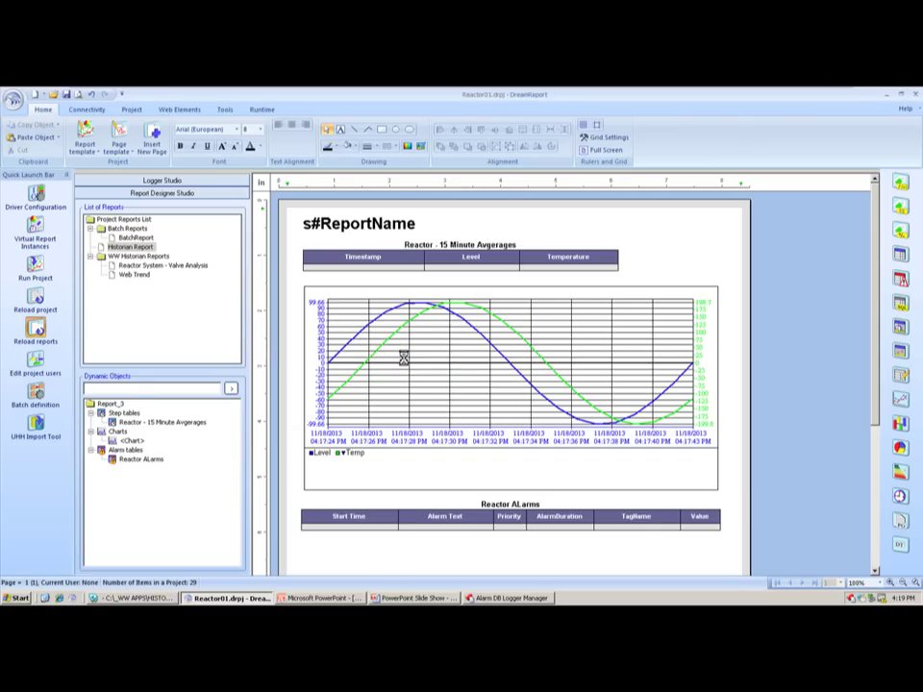
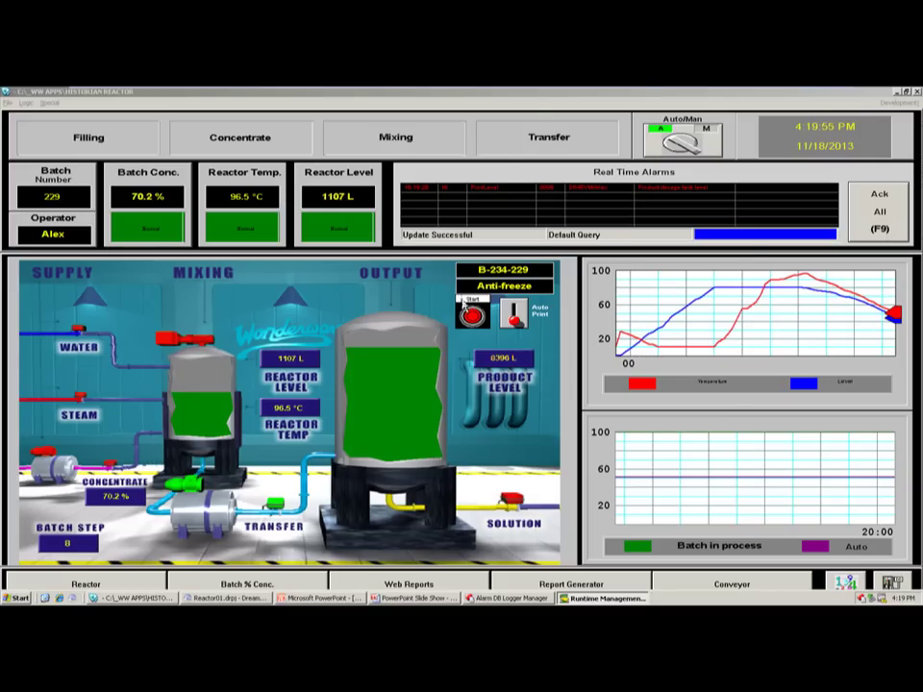
- Minimize the InTouch reactor window so the Runtime Management Console shows Reactor01.drpj running
click(671, 172)
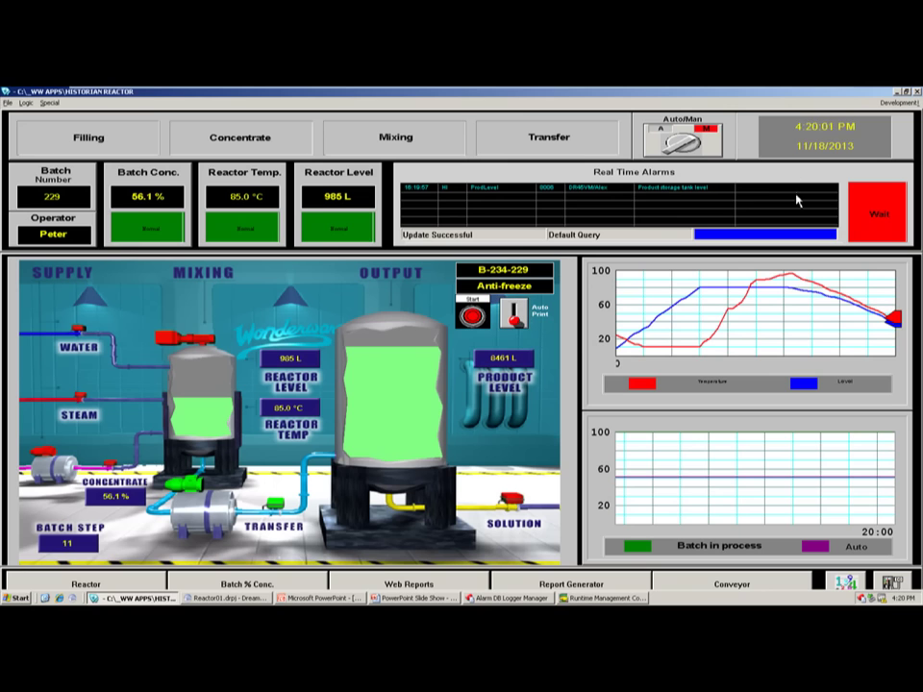
click(896, 93)
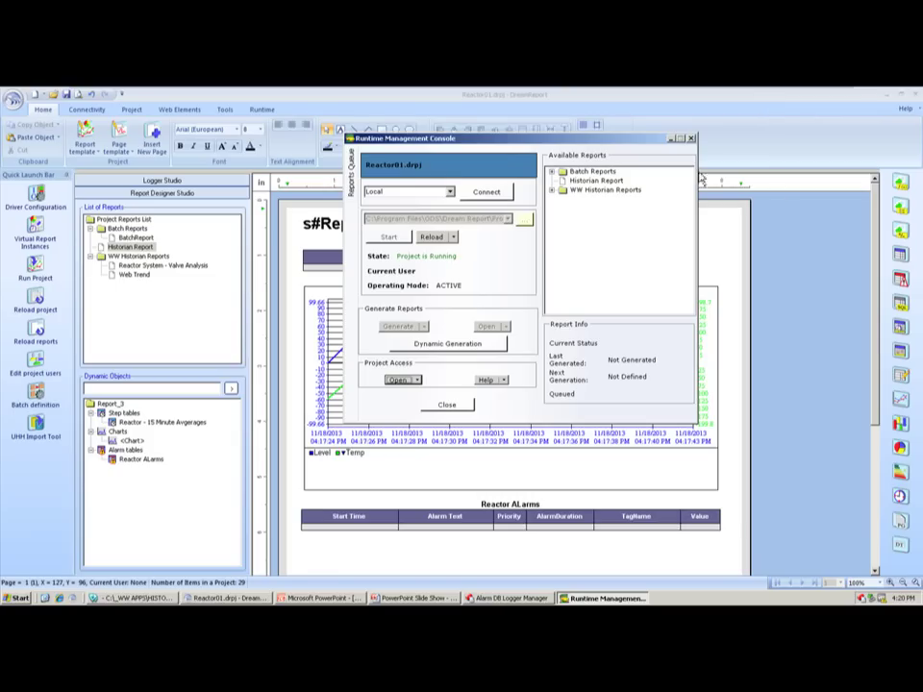
- Generate the Historian Report from the WW Historian Reports group as a PDF
double_click(565, 193)
click(595, 182)
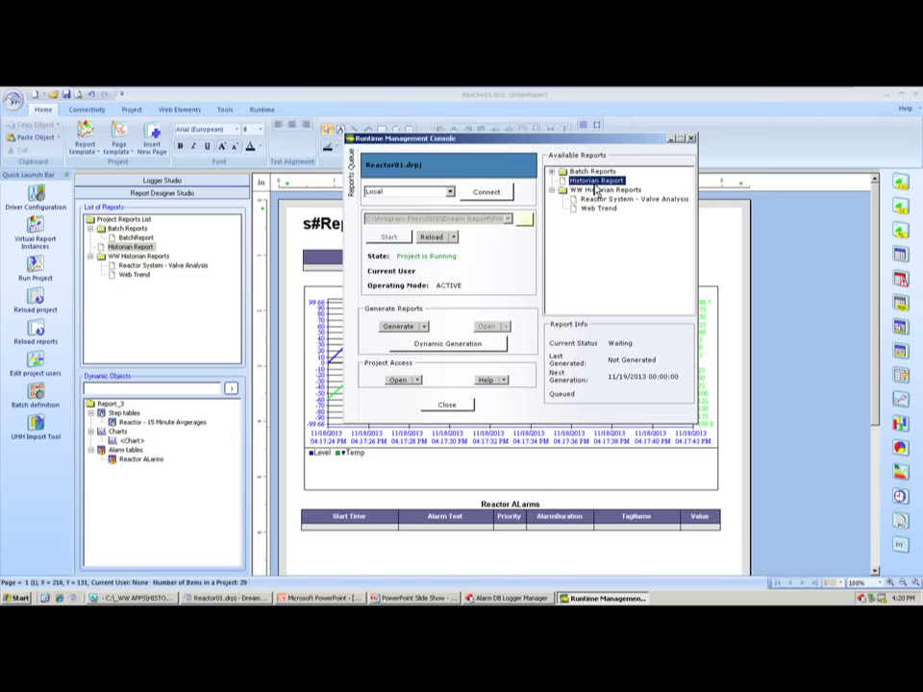
click(399, 328)
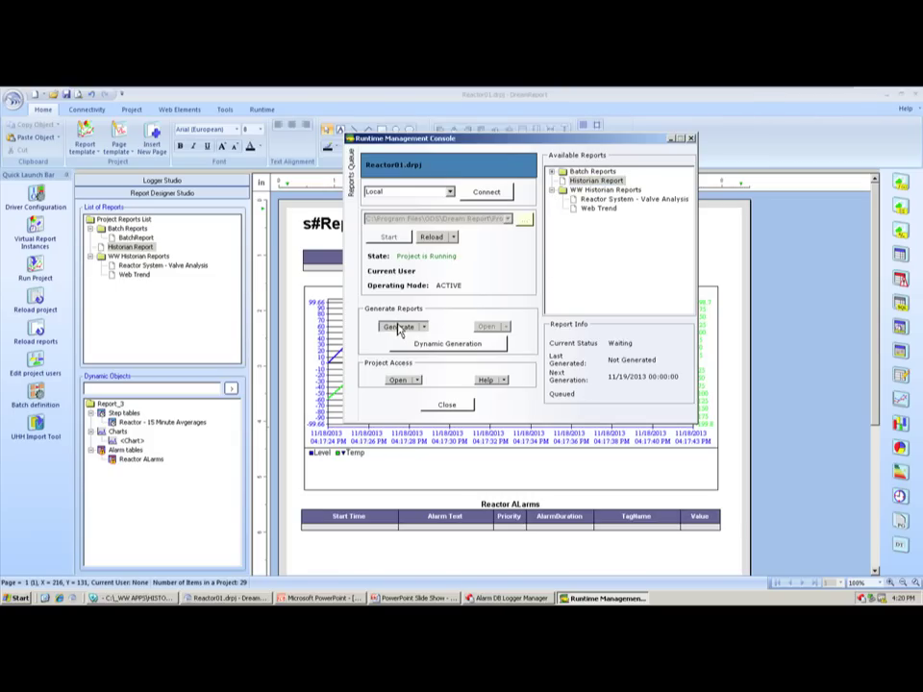
click(399, 328)
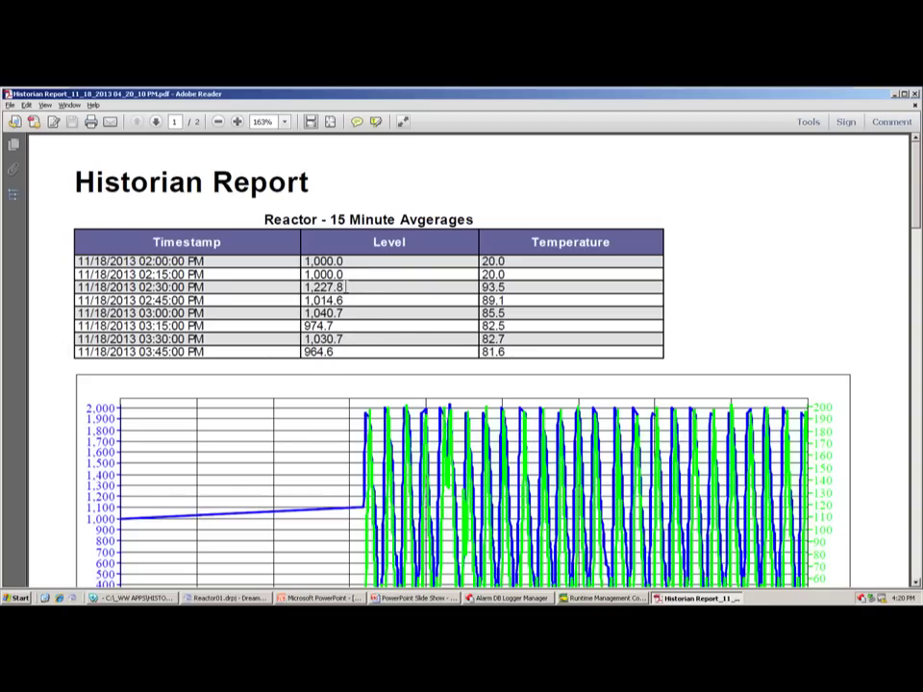
- Scroll through the Historian Report PDF's averages table and trend chart, fitting pages to view
scroll(384, 294, down, 2)
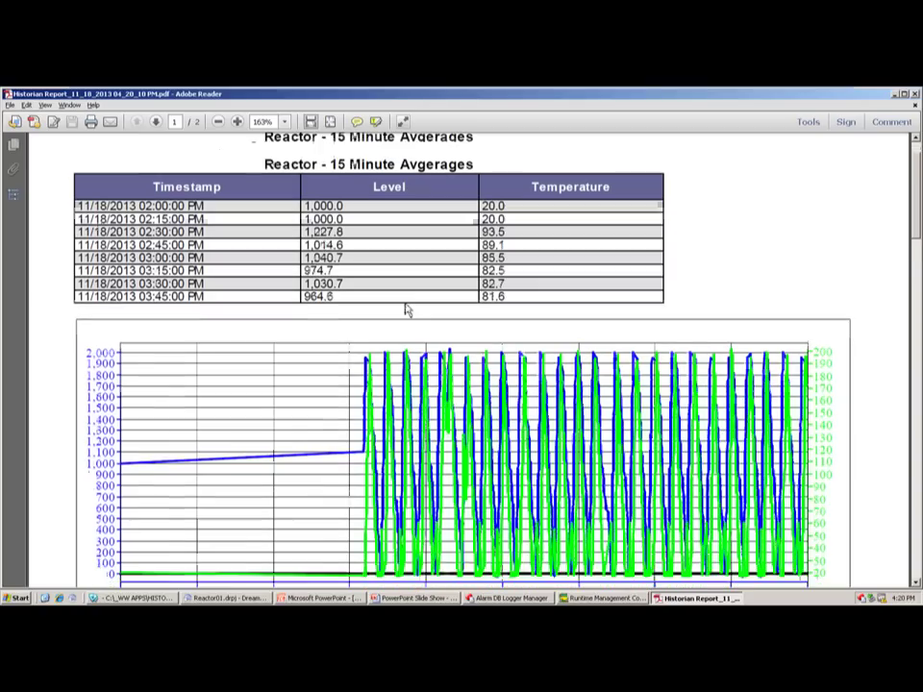
scroll(446, 423, down, 2)
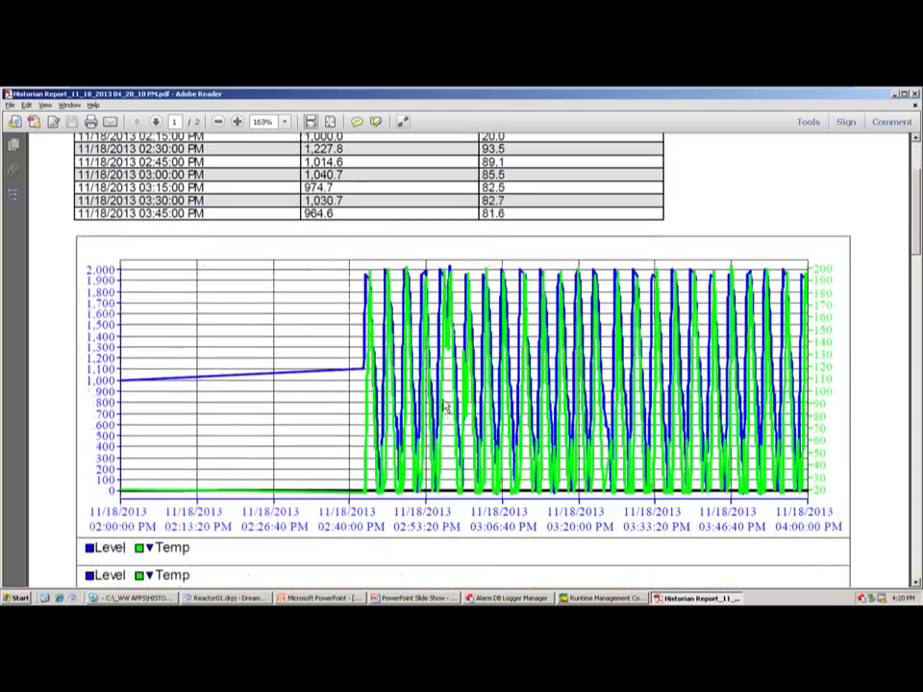
scroll(381, 368, down, 4)
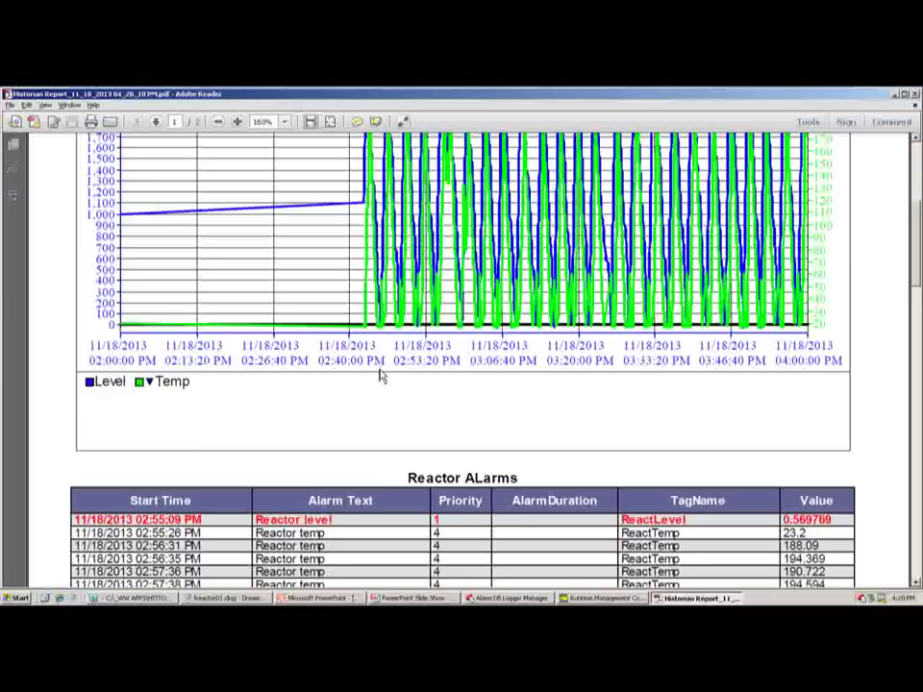
scroll(378, 373, down, 4)
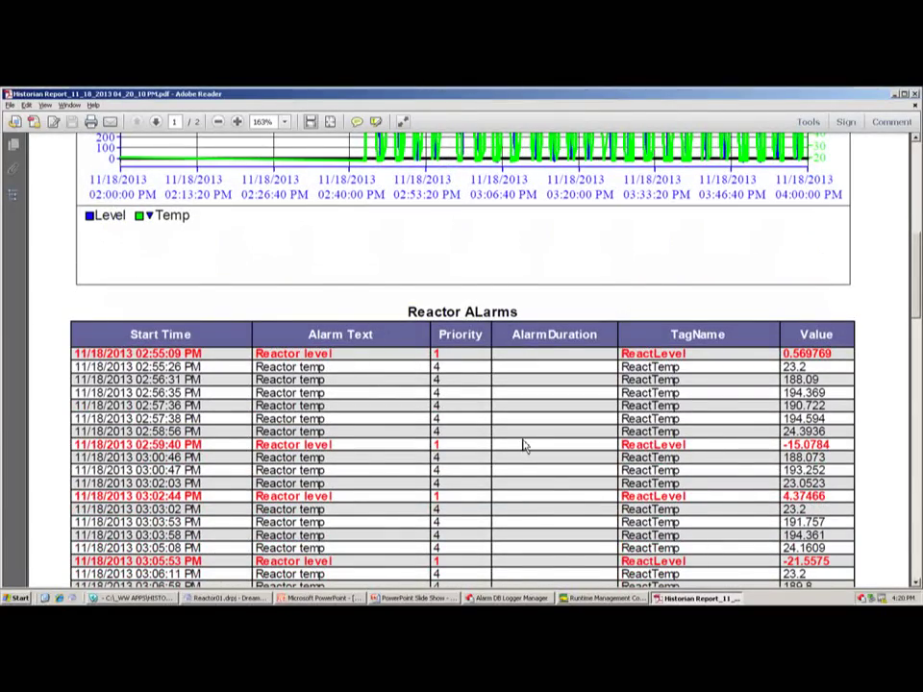
scroll(525, 444, down, 9)
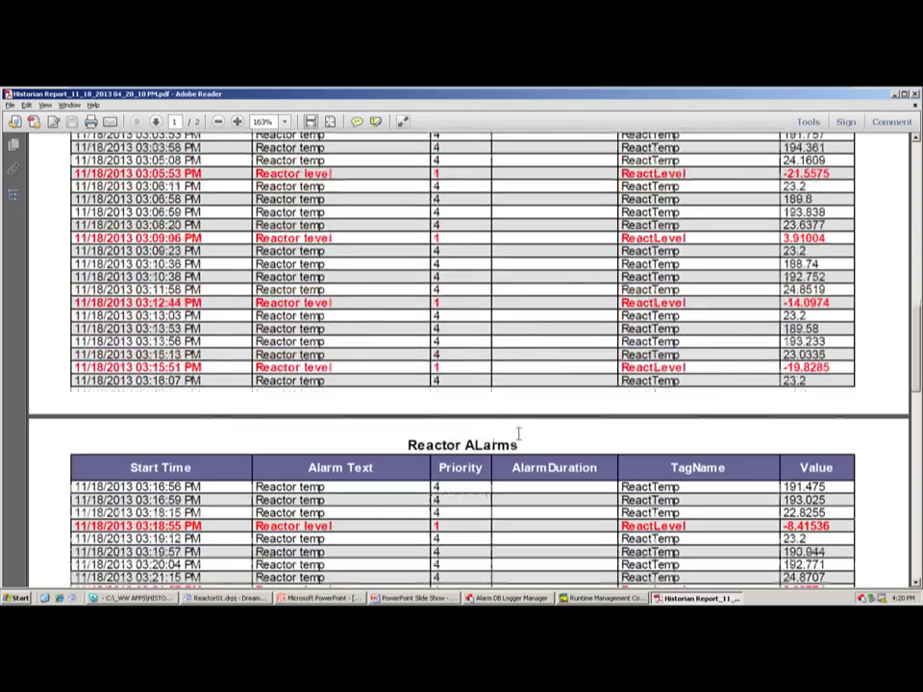
scroll(518, 438, down, 9)
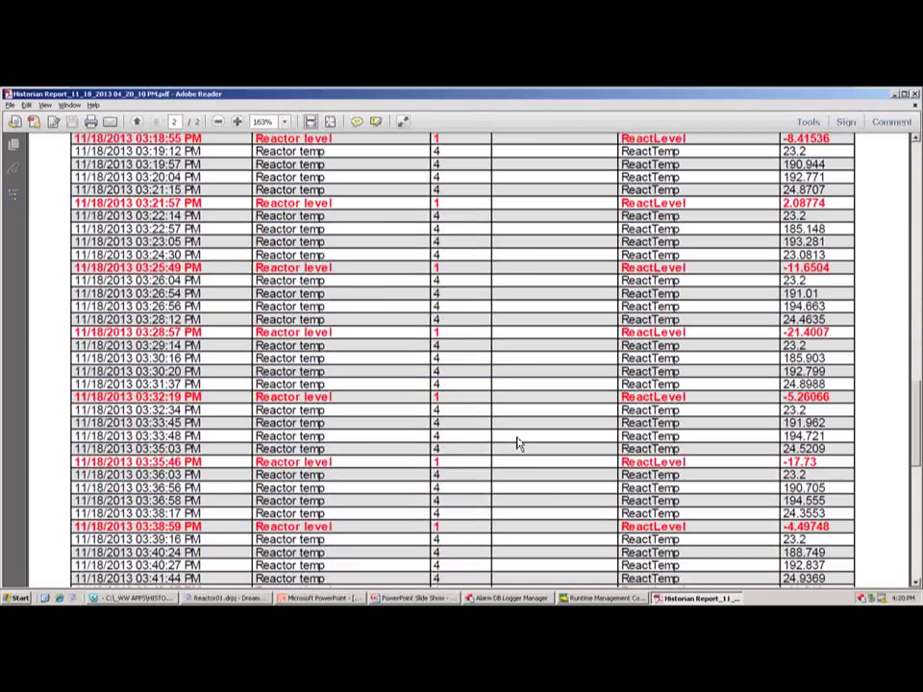
scroll(462, 361, up, 20)
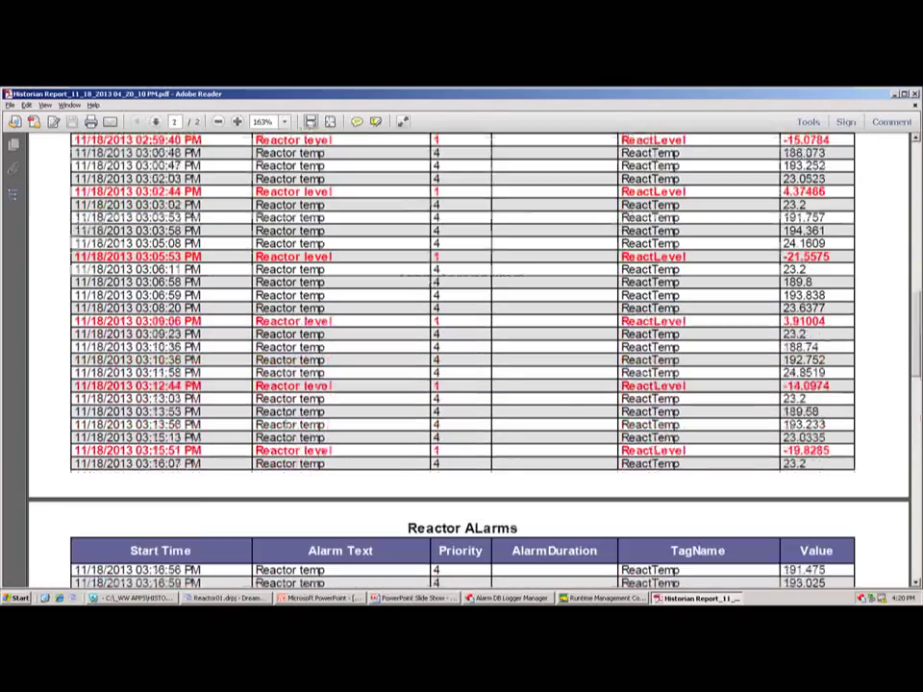
scroll(240, 383, up, 5)
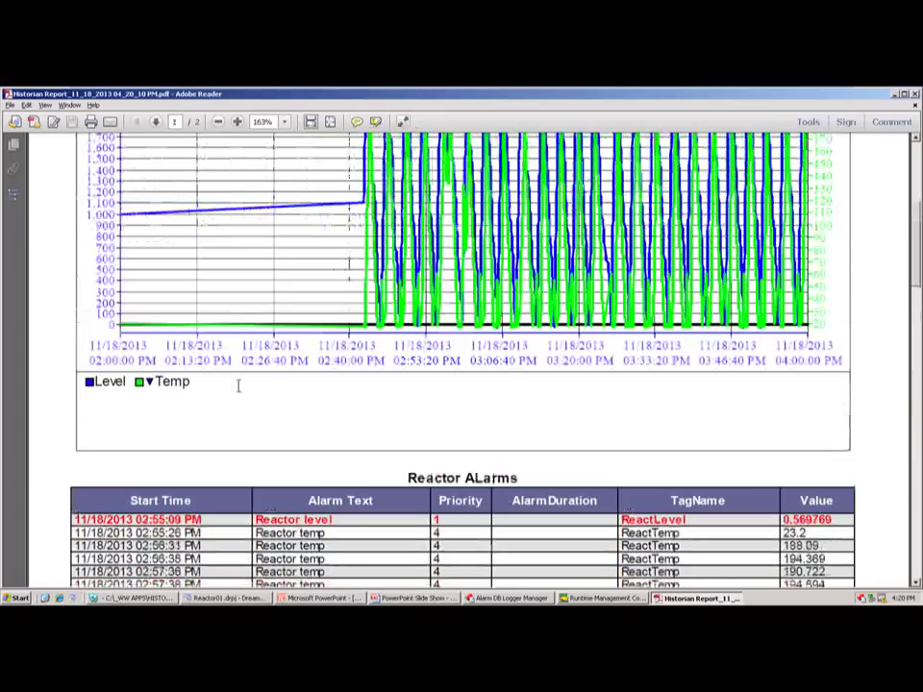
click(329, 123)
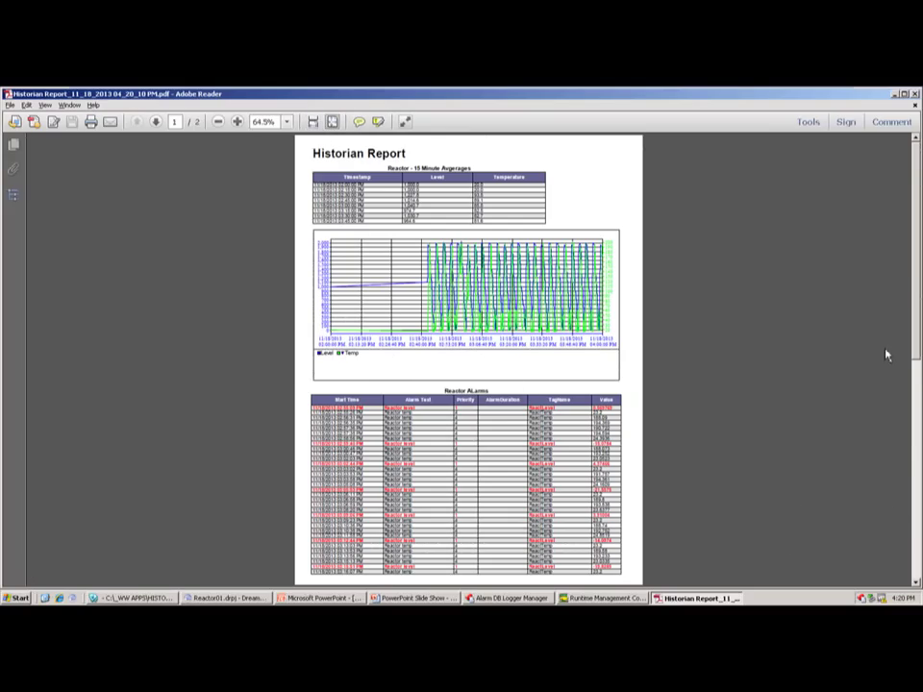
drag(919, 286, 914, 411)
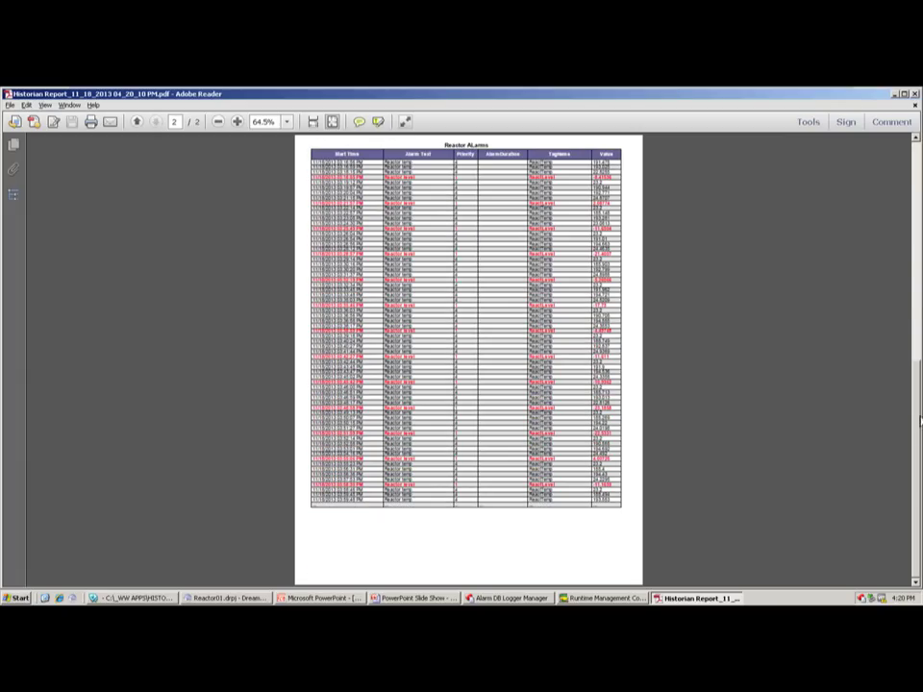
click(918, 169)
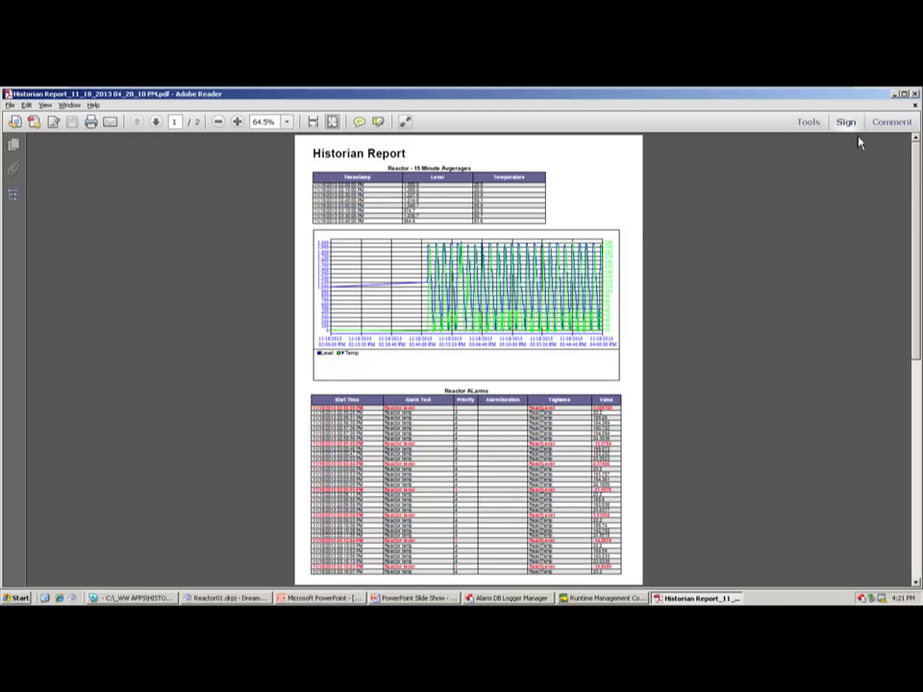
- Close the Historian PDF and show the Reactor System - Valve Analysis report design
click(916, 95)
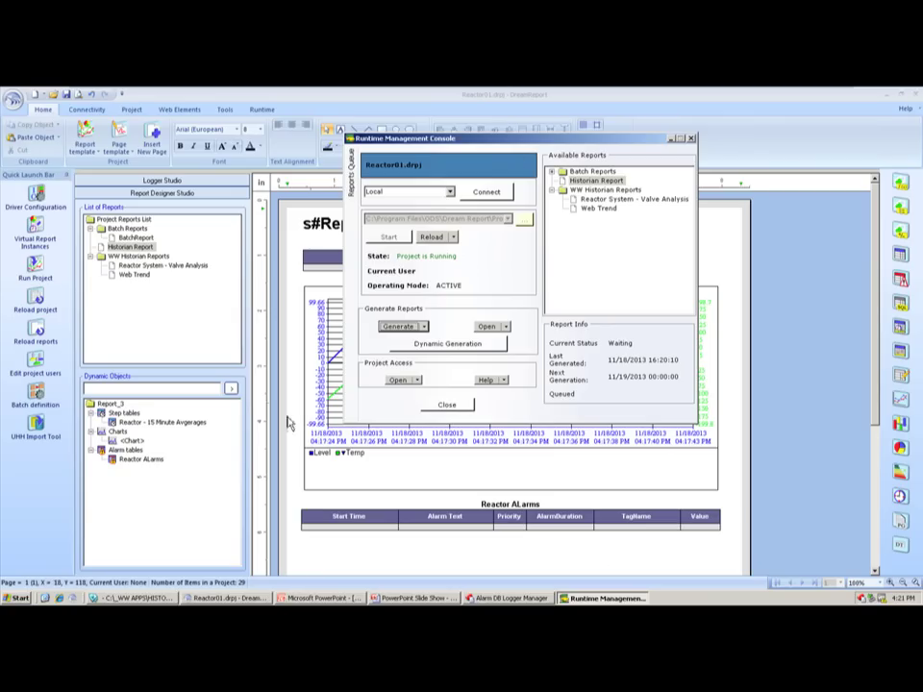
click(130, 269)
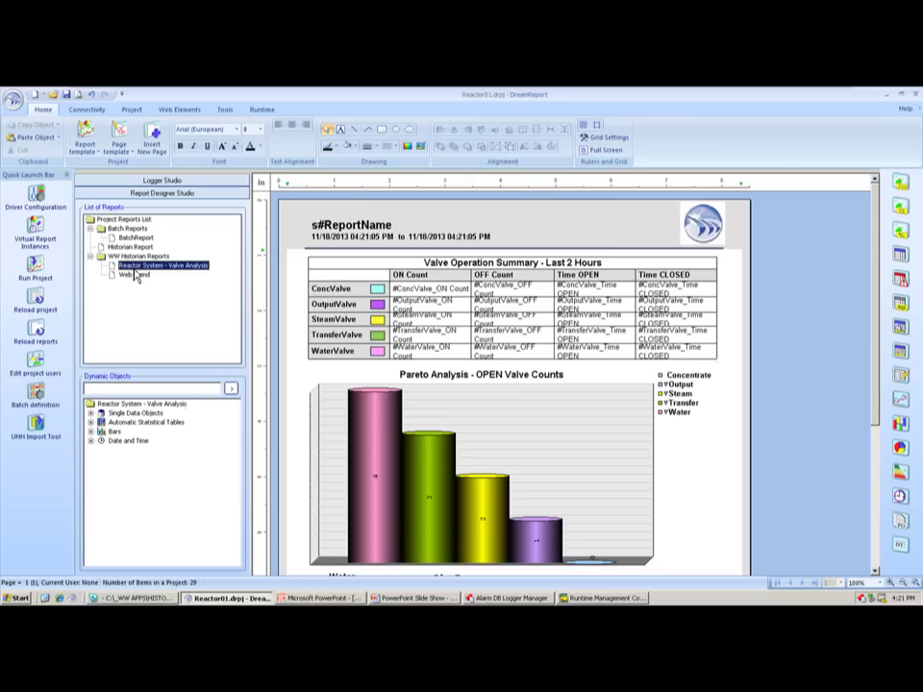
key(alt+Tab)
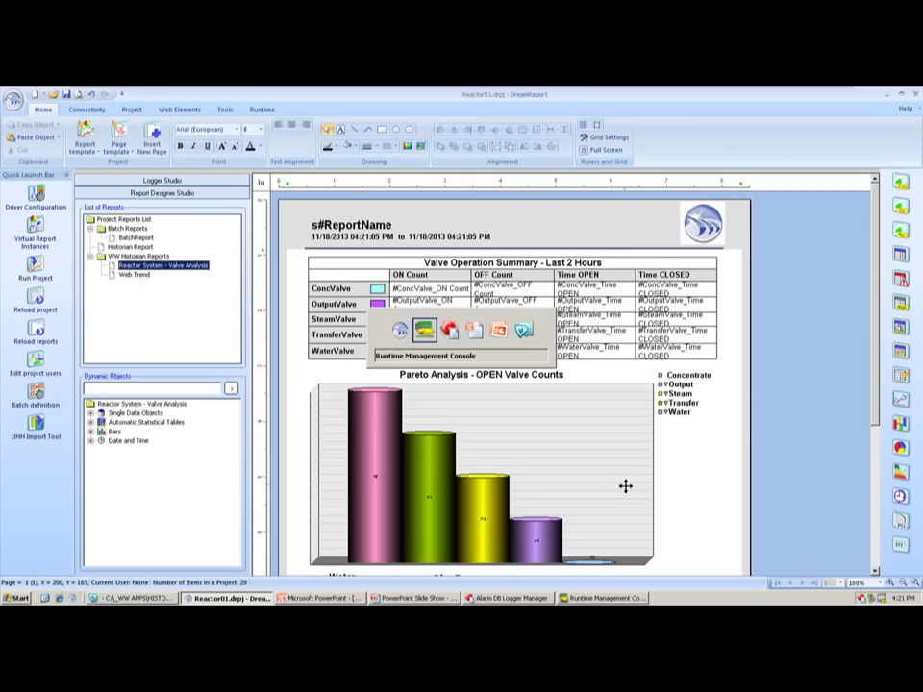
key(alt+Tab)
key(alt+Tab)
key(alt+Tab)
key(alt+Tab)
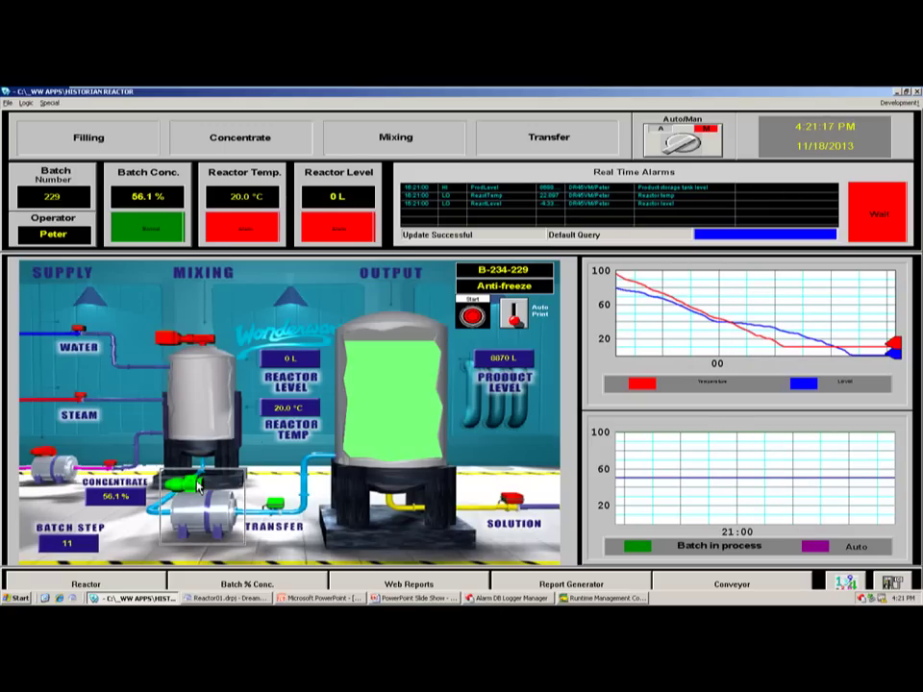
key(alt+Tab)
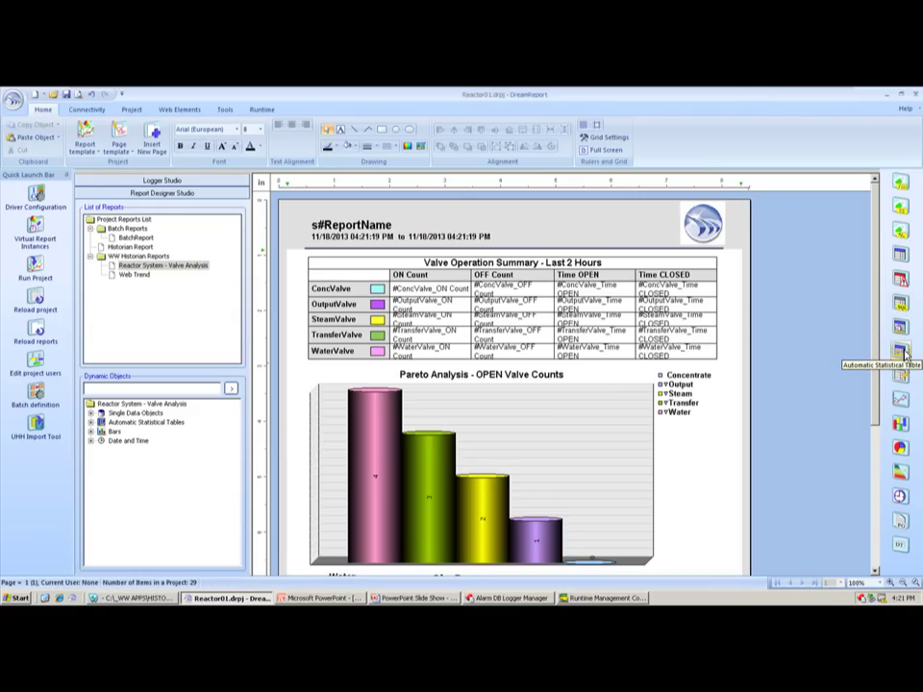
double_click(711, 331)
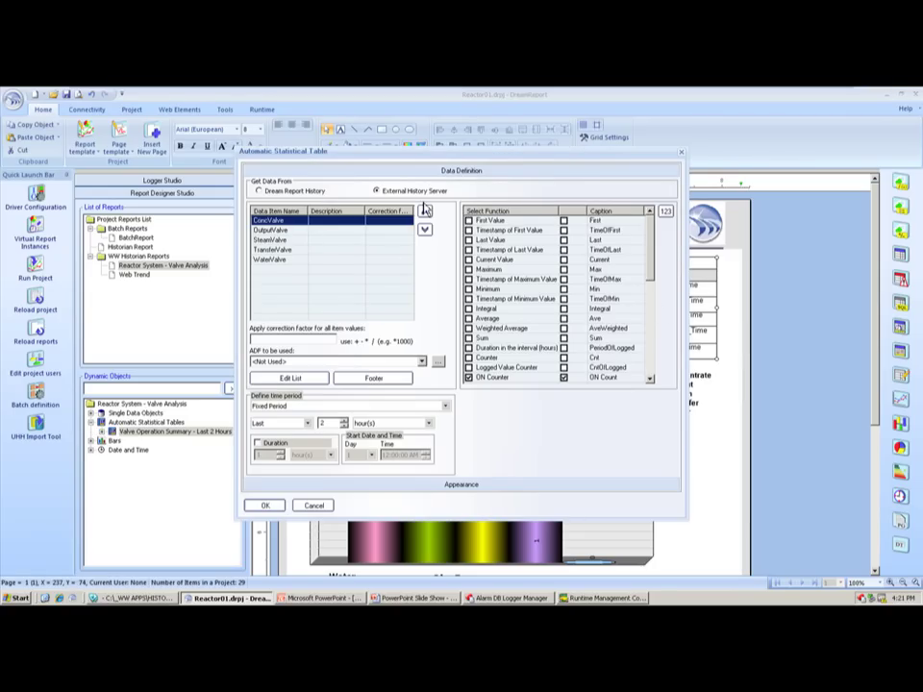
click(312, 379)
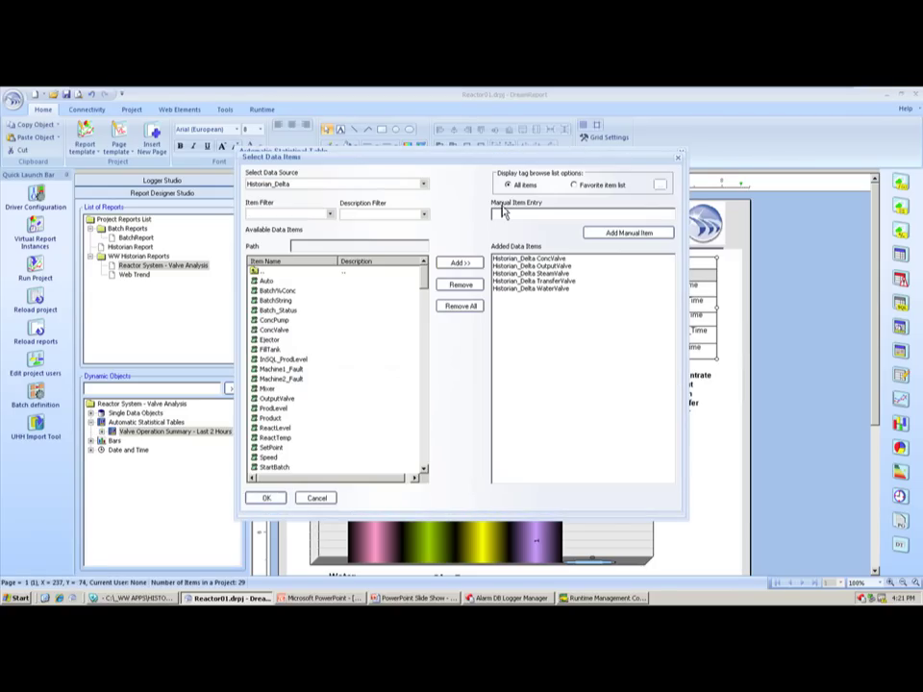
click(301, 213)
text(*va)
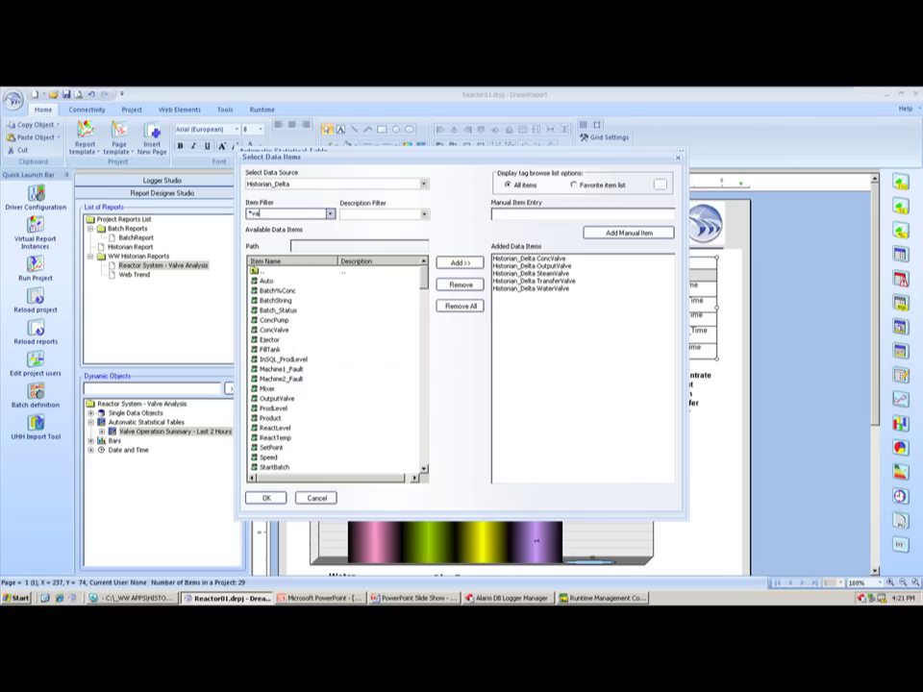
text(lve)
key(Return)
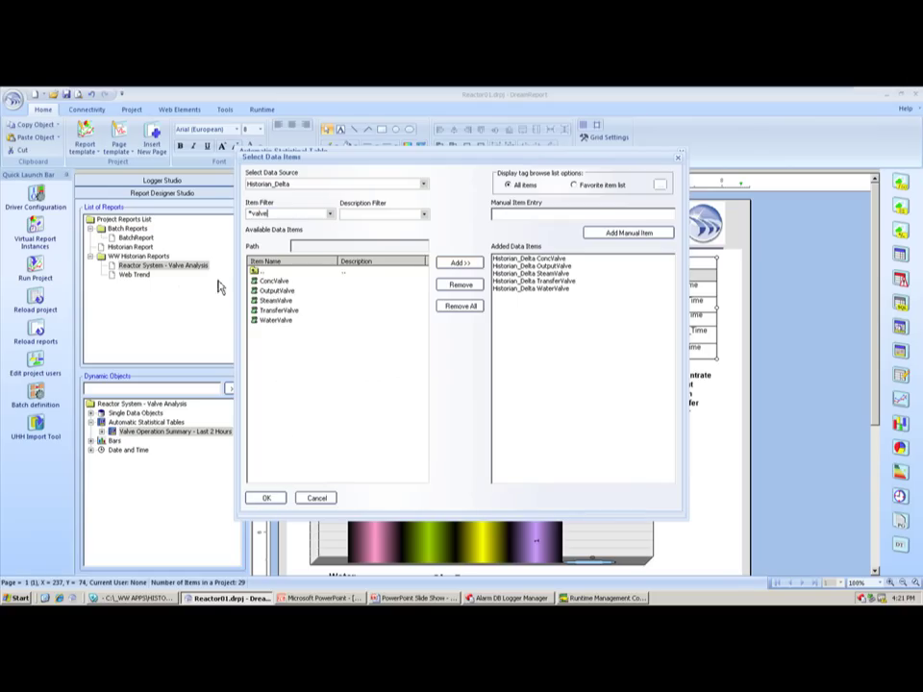
click(308, 499)
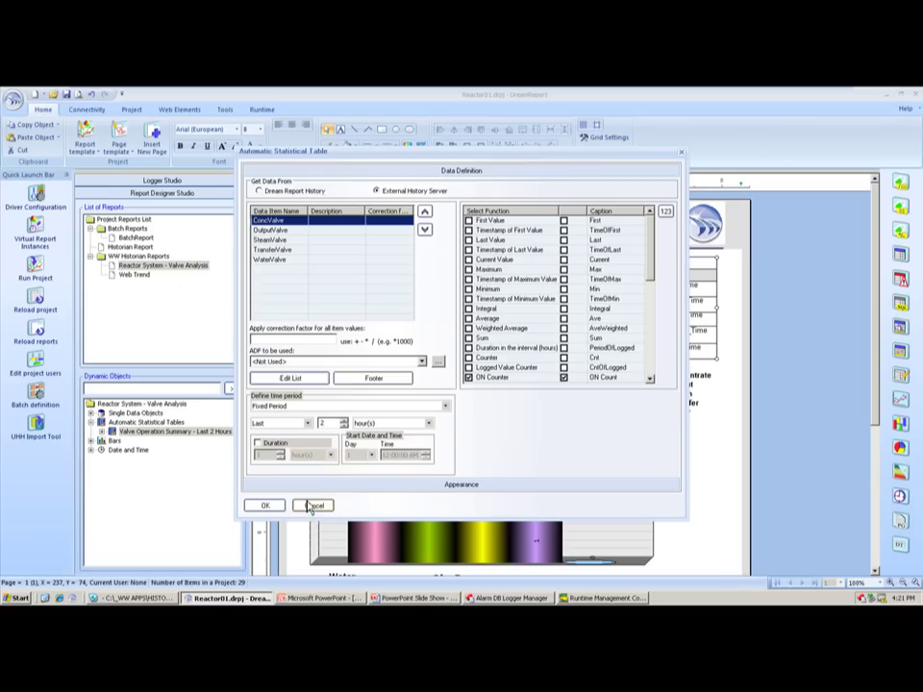
drag(652, 240, 654, 281)
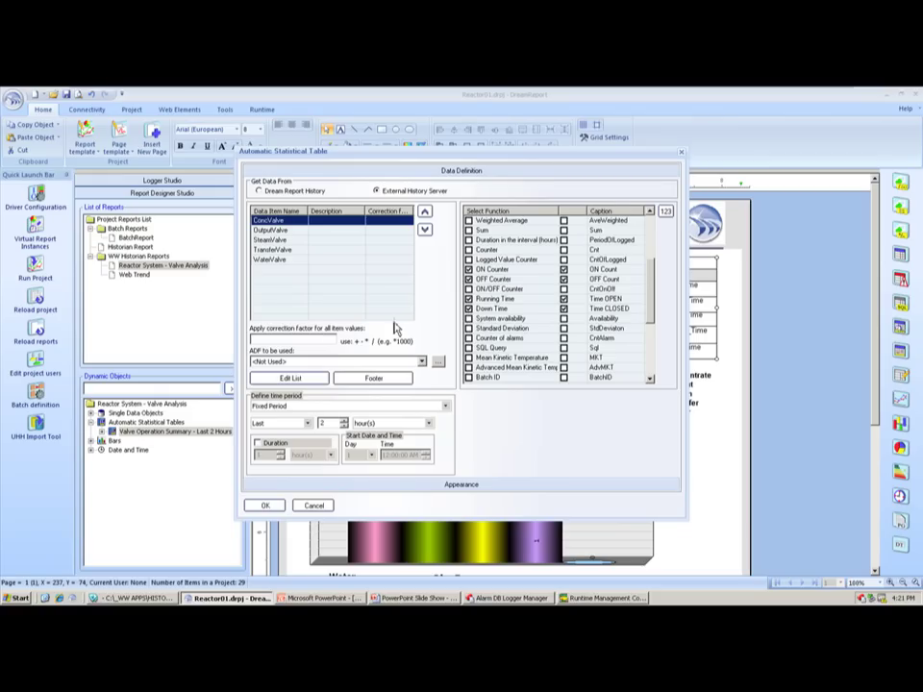
click(356, 486)
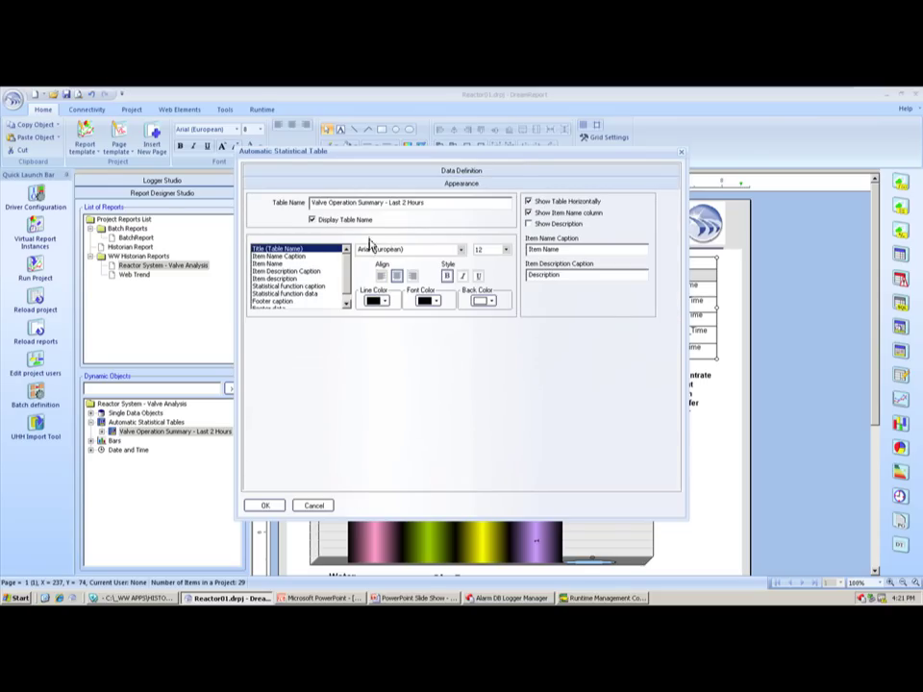
click(262, 506)
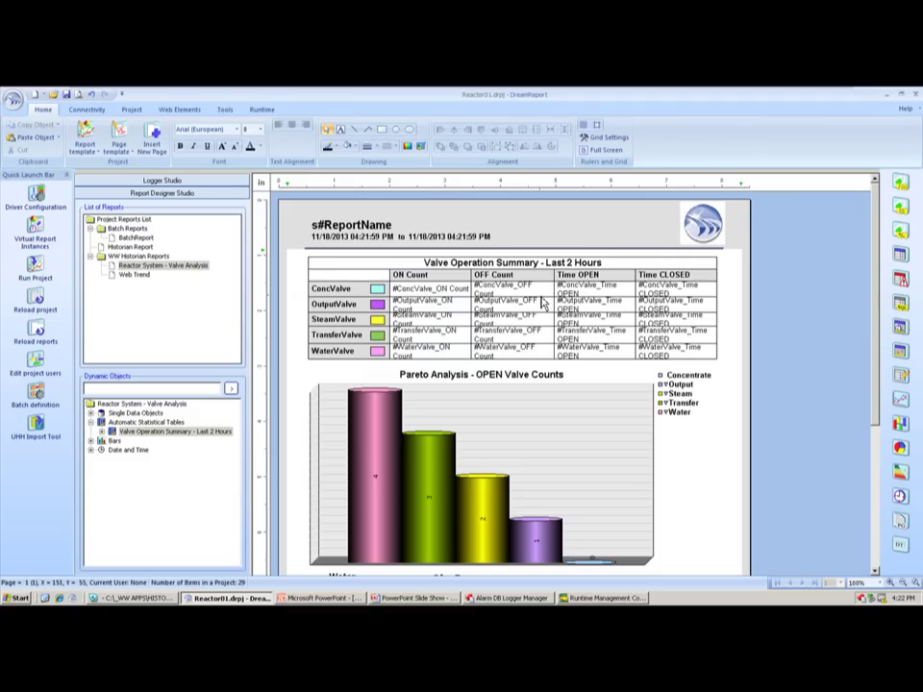
- Check the Pareto chart's valve items use ON Counter, with Pareto graph Cylinder 3D appearance
click(690, 476)
scroll(488, 397, down, 1)
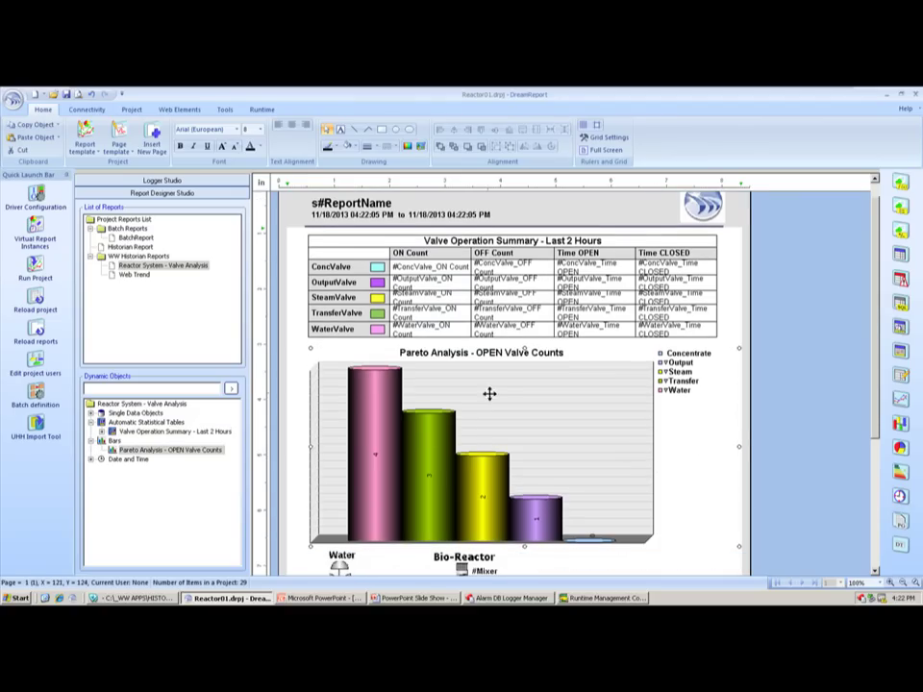
scroll(490, 388, down, 2)
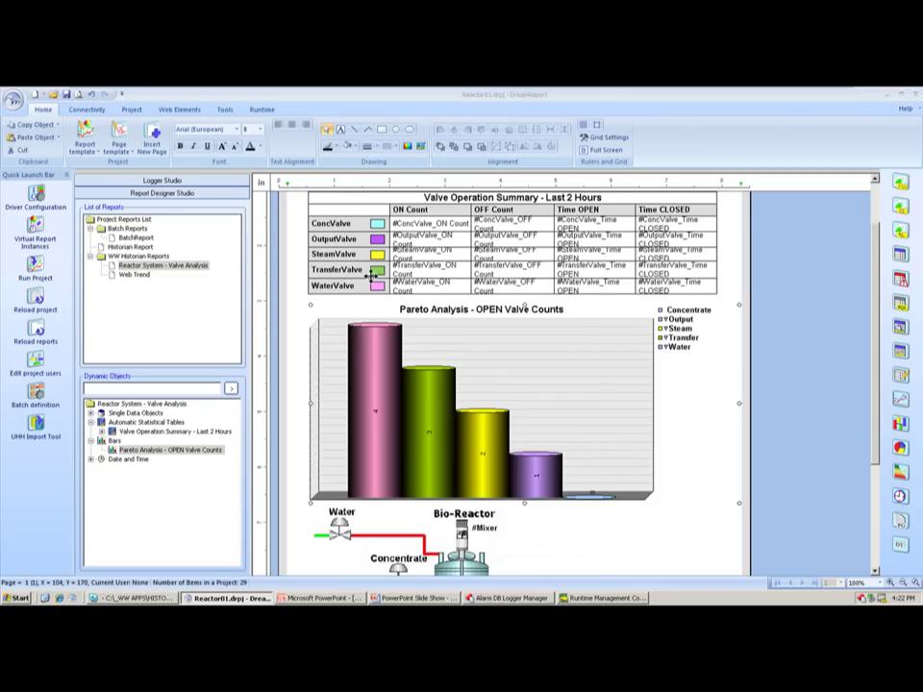
double_click(459, 430)
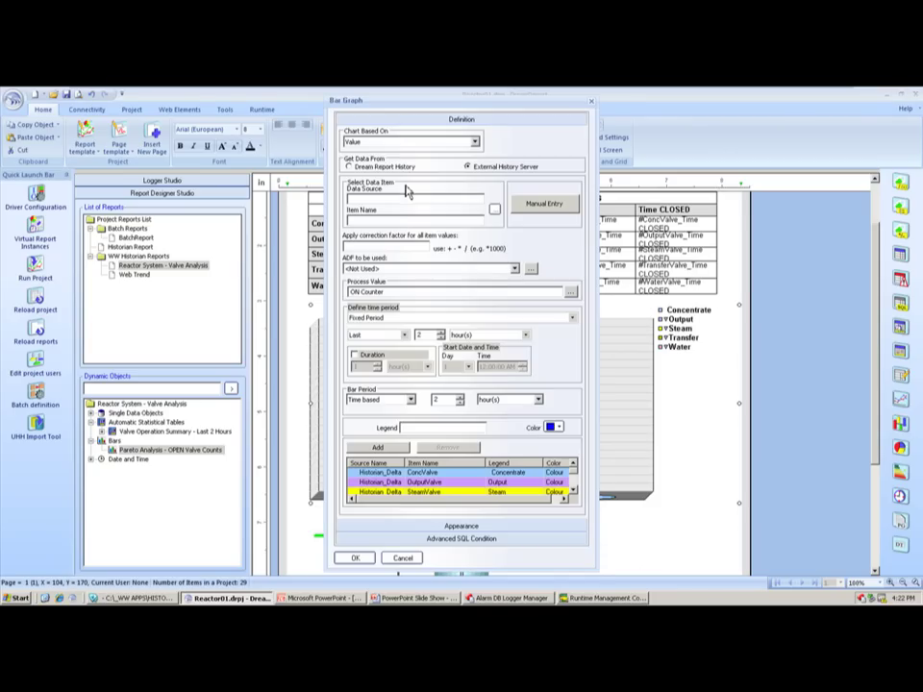
click(445, 483)
click(434, 472)
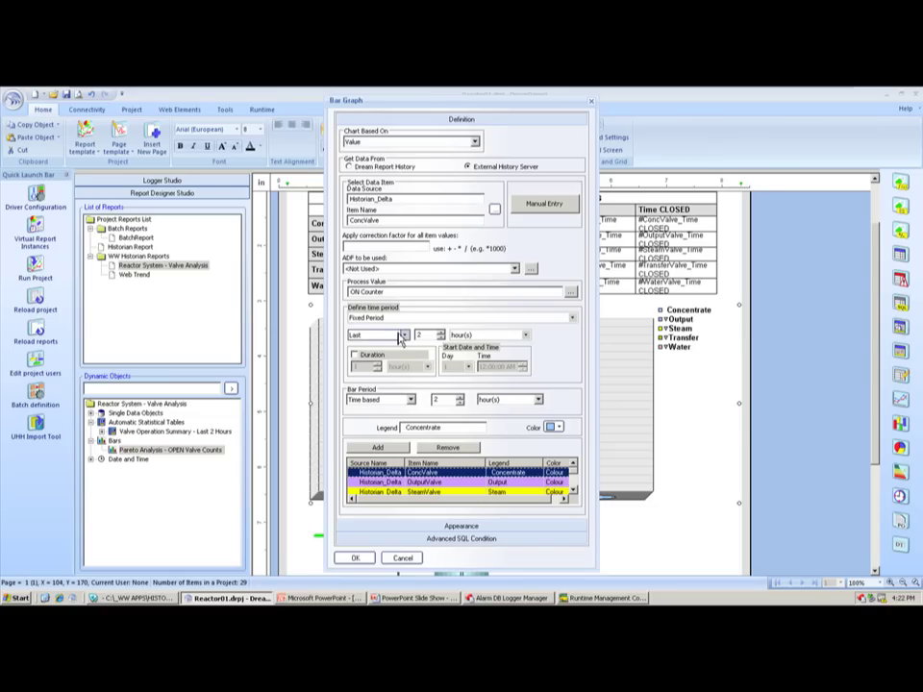
click(573, 294)
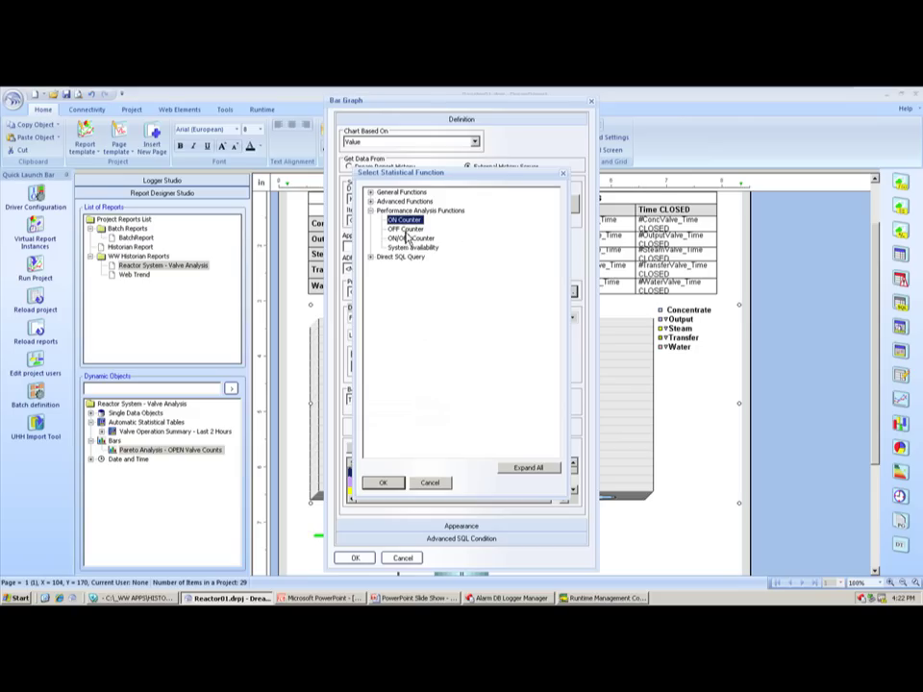
click(430, 484)
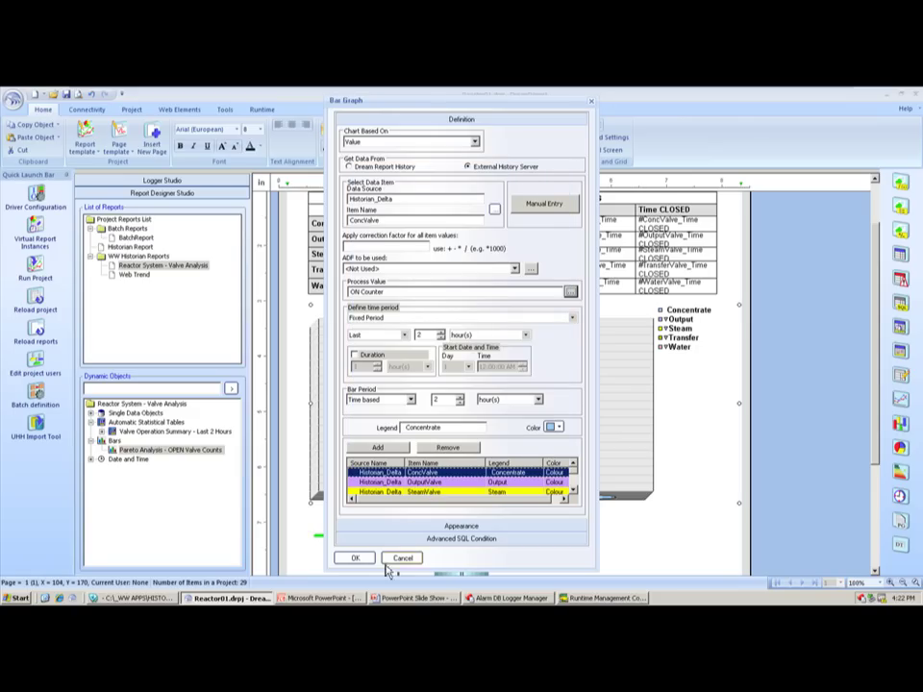
click(375, 527)
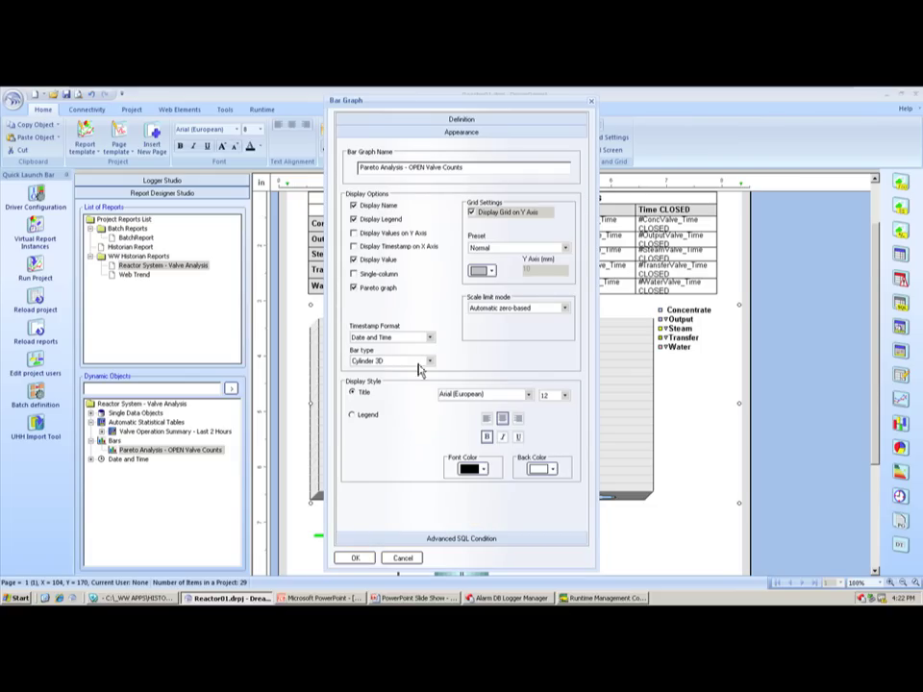
click(356, 559)
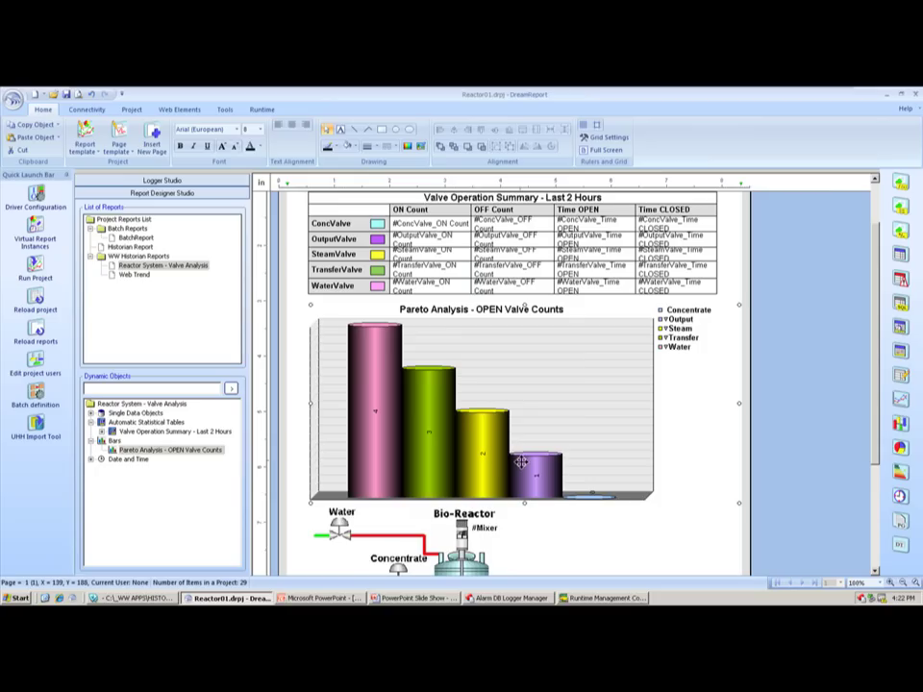
- Set the #Mixer label's item name to the InTouch_RT Mixer tag
click(698, 539)
scroll(615, 526, down, 2)
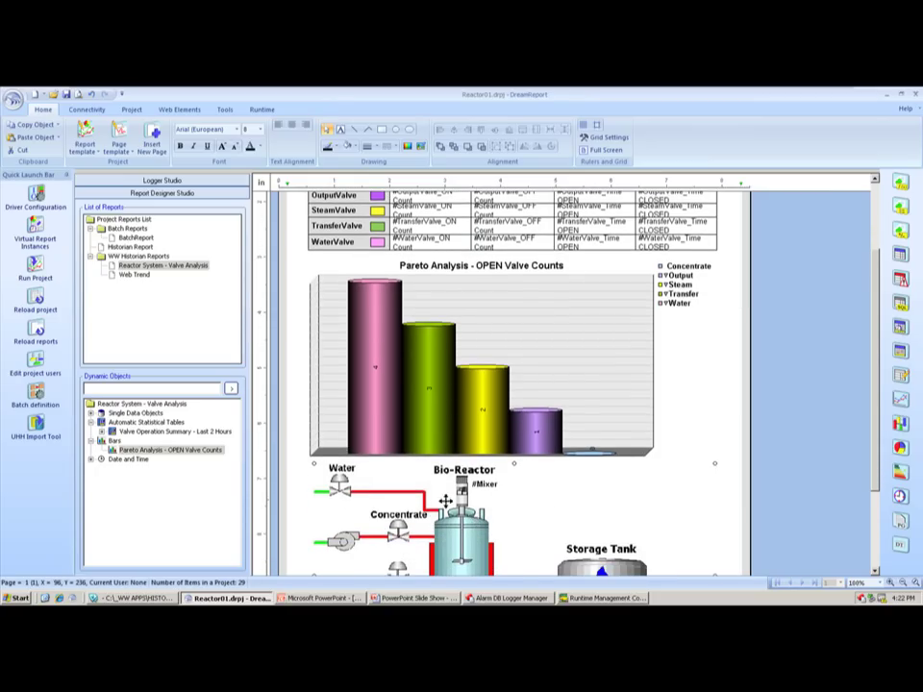
scroll(443, 501, down, 4)
scroll(450, 487, down, 1)
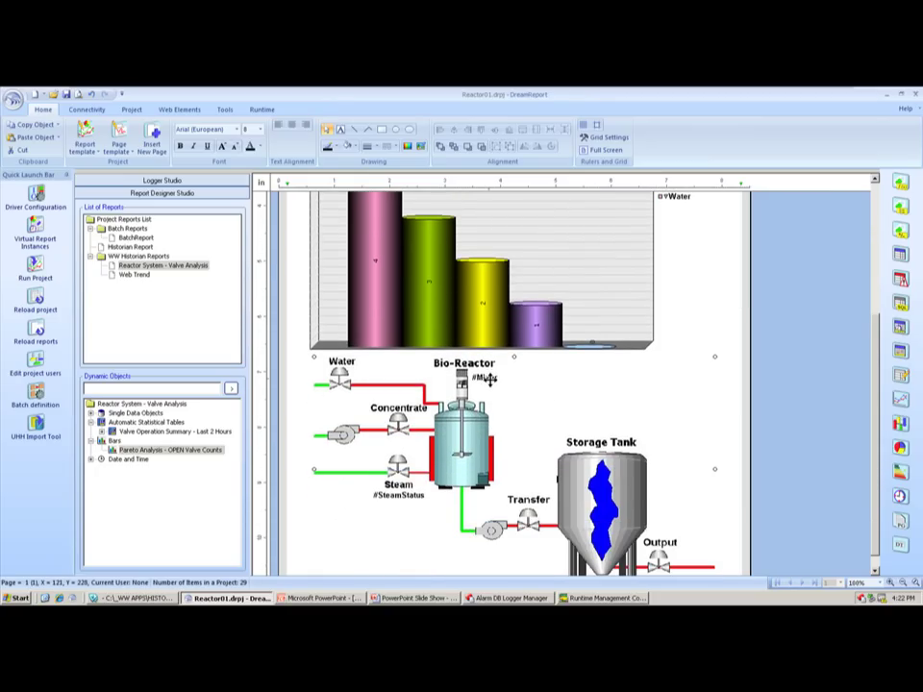
click(488, 378)
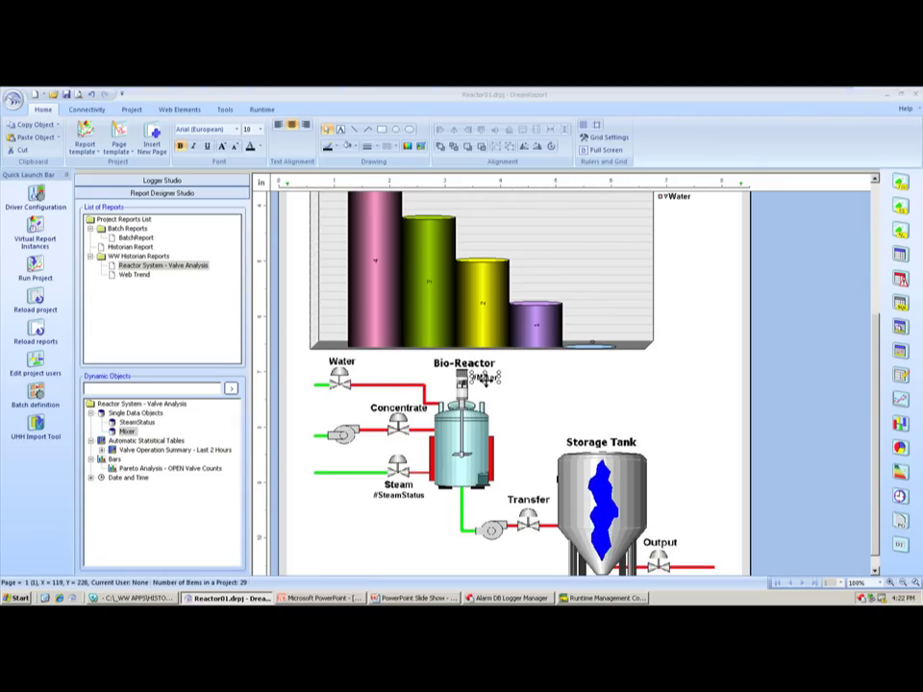
double_click(485, 377)
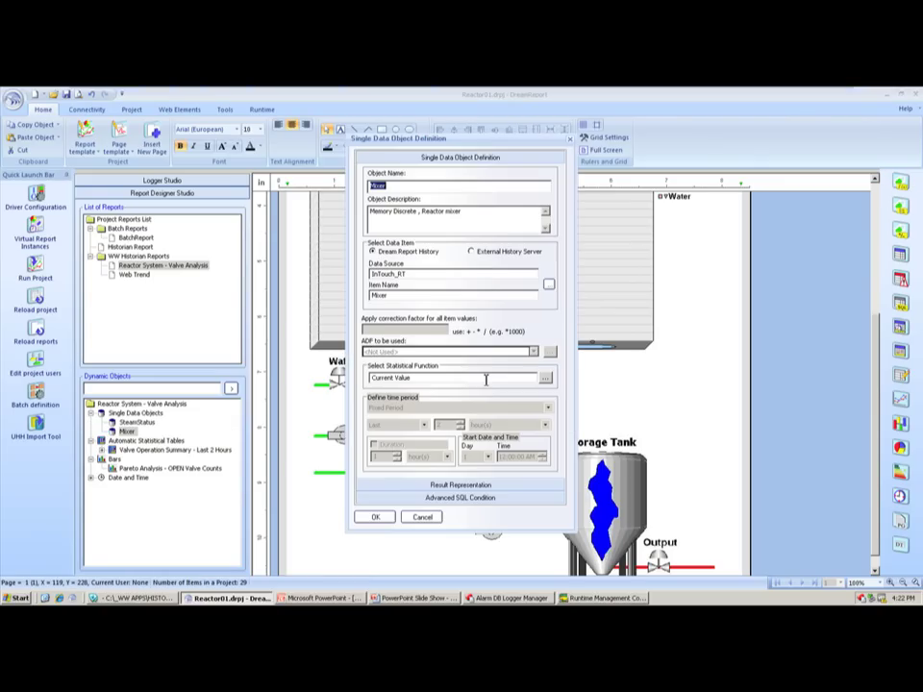
click(548, 284)
click(507, 191)
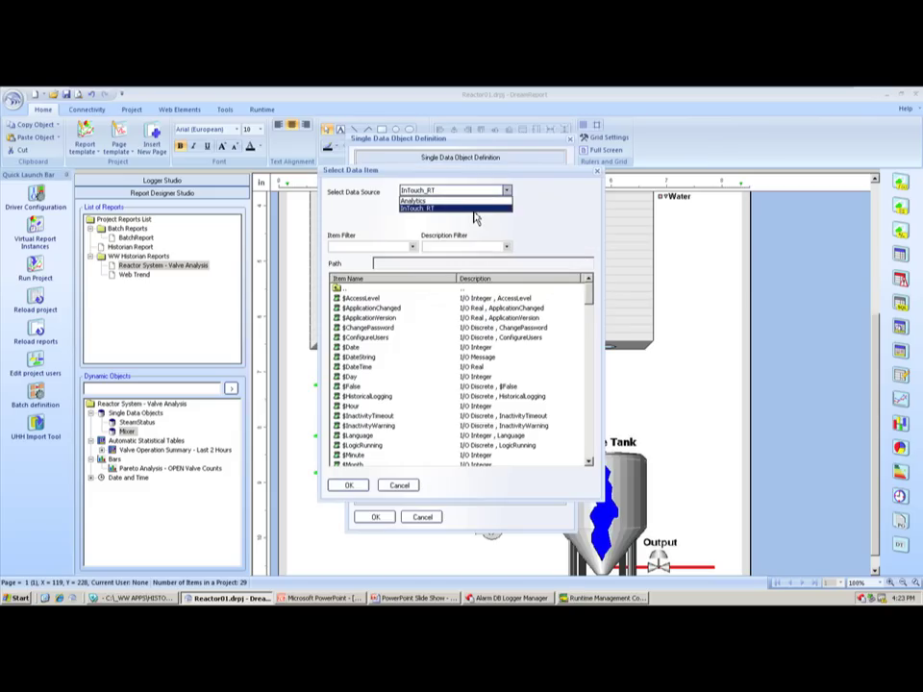
click(475, 213)
click(354, 417)
scroll(353, 420, down, 1)
scroll(354, 417, down, 20)
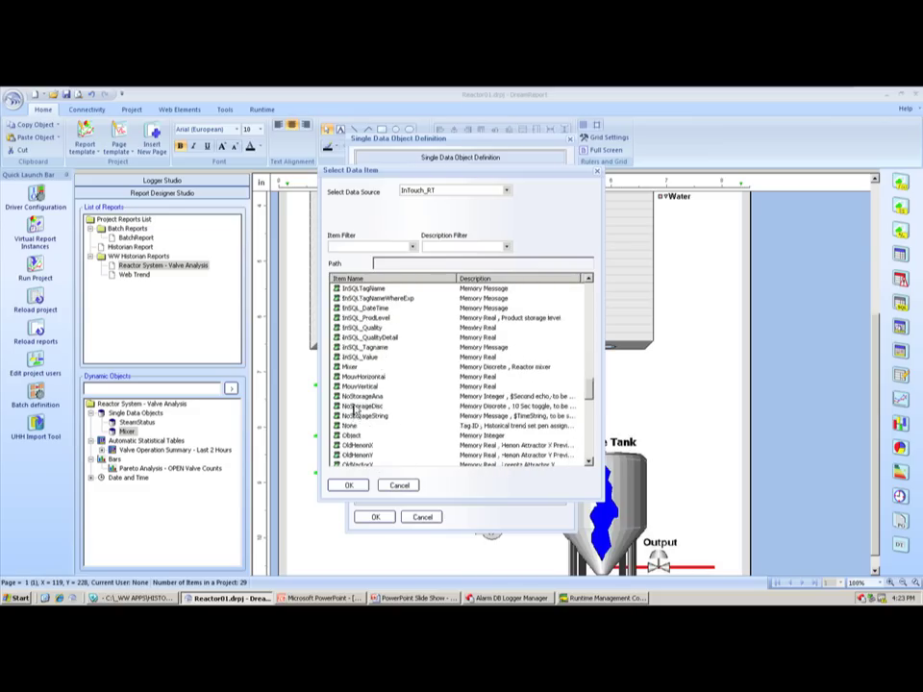
double_click(352, 367)
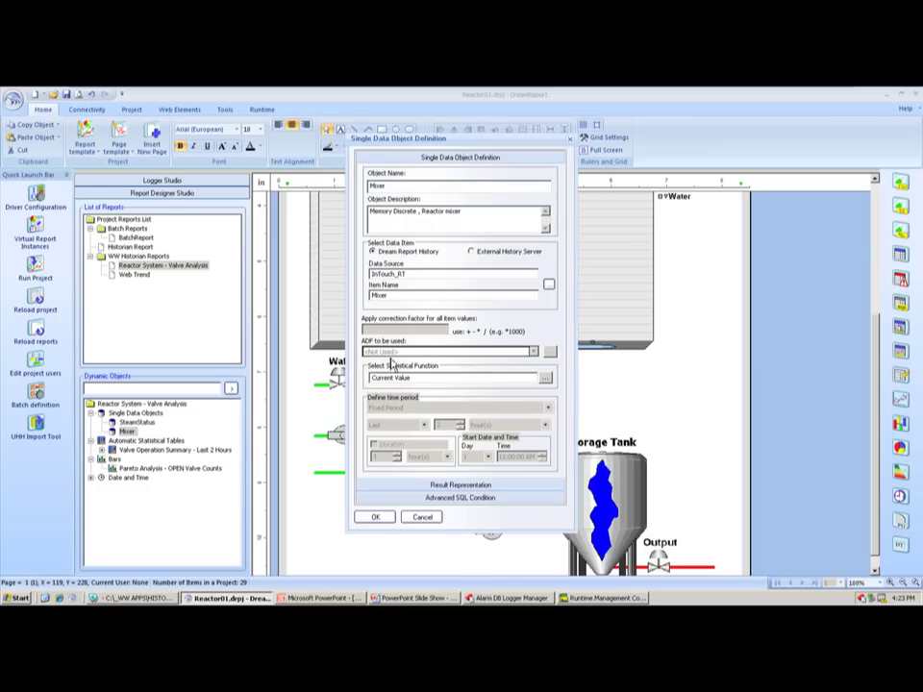
- Map Mixer values to STOPPED in red at 0 and MIXING in green at 1
click(546, 382)
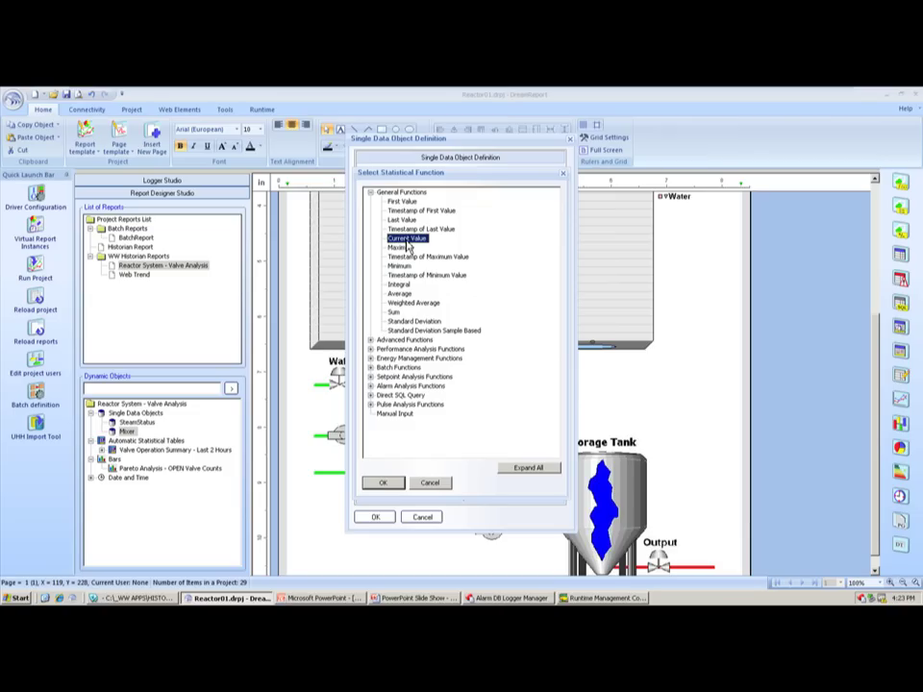
click(429, 482)
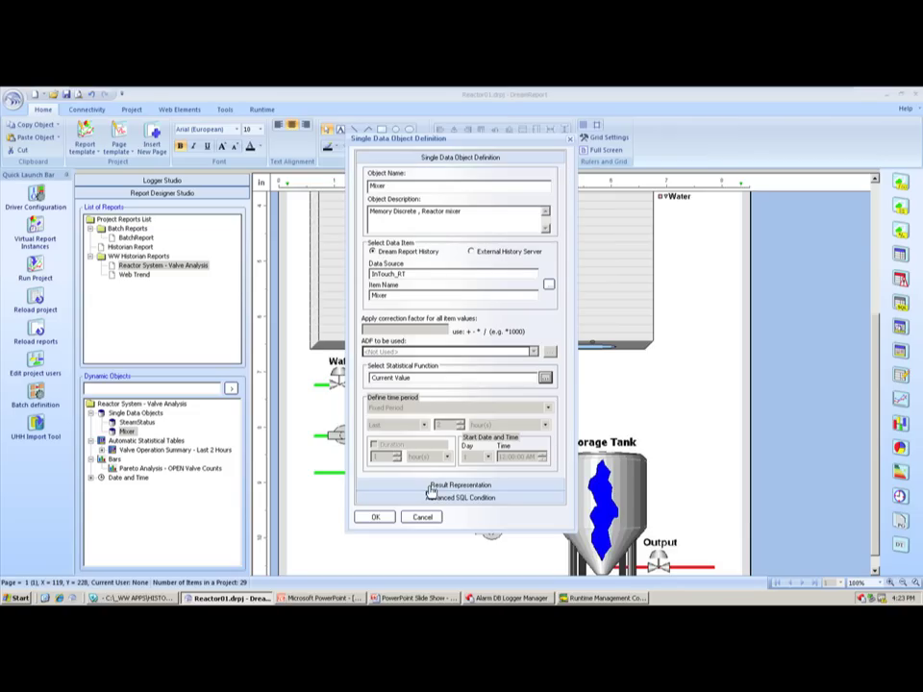
click(432, 489)
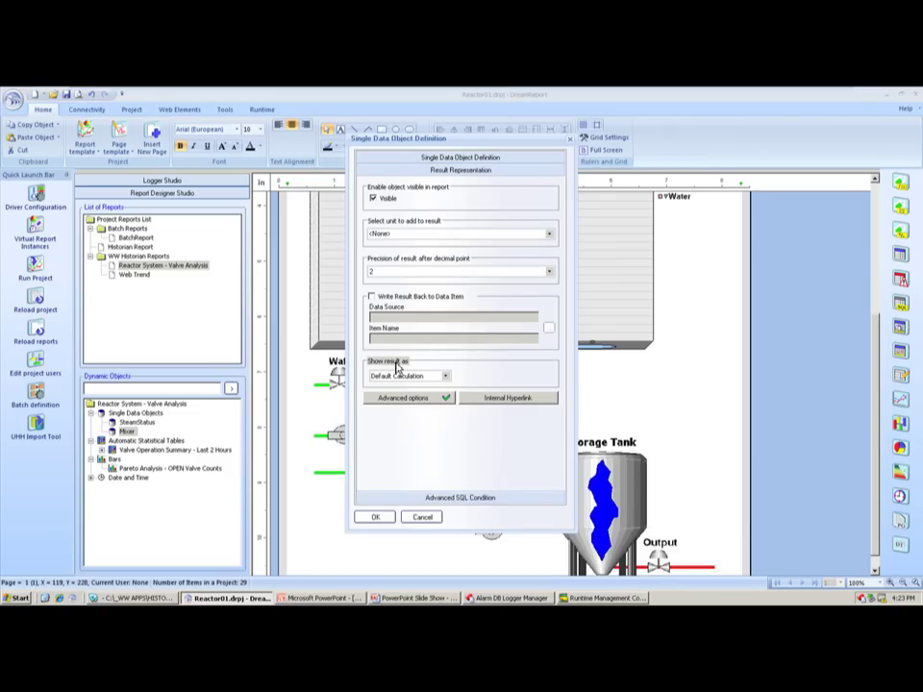
click(416, 402)
click(381, 368)
click(382, 359)
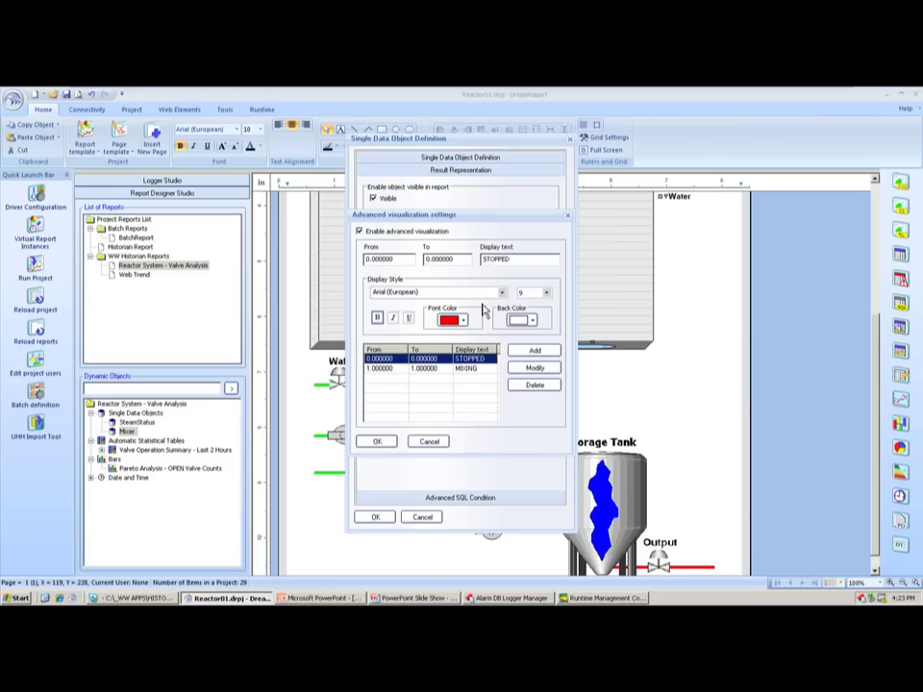
click(381, 369)
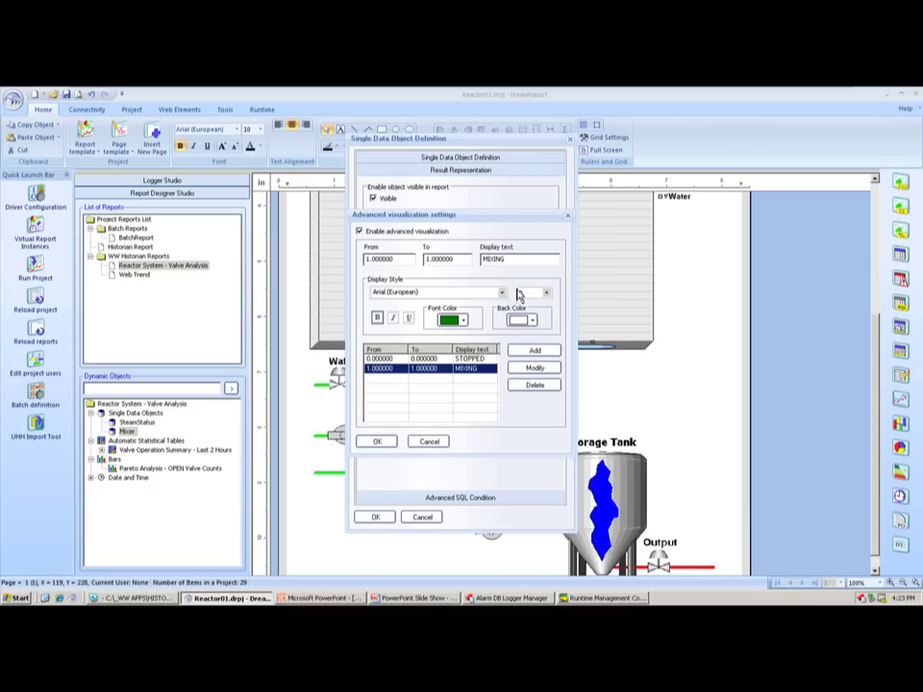
click(377, 441)
click(375, 516)
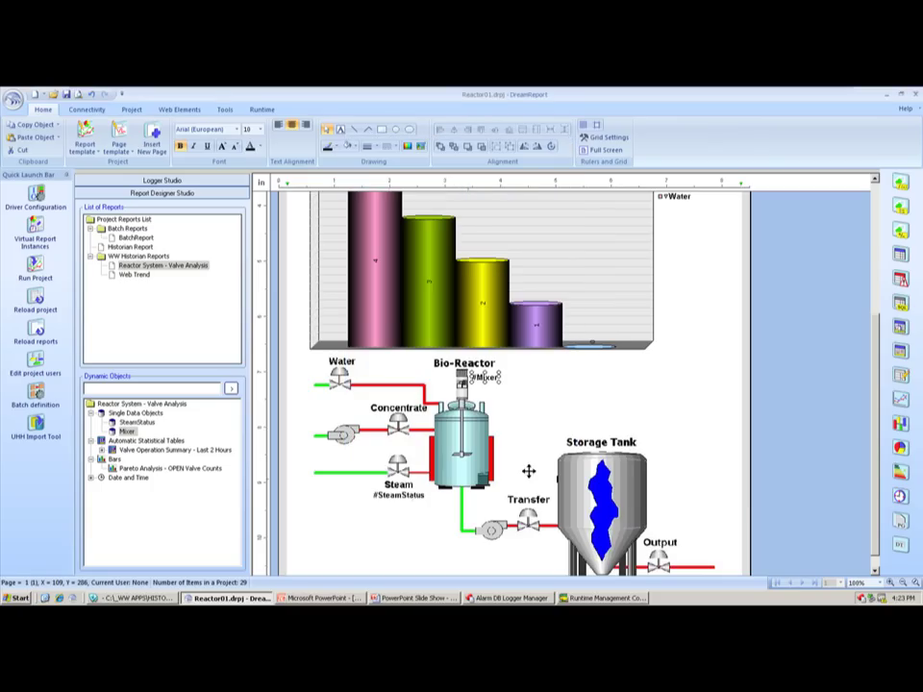
key(alt+Tab)
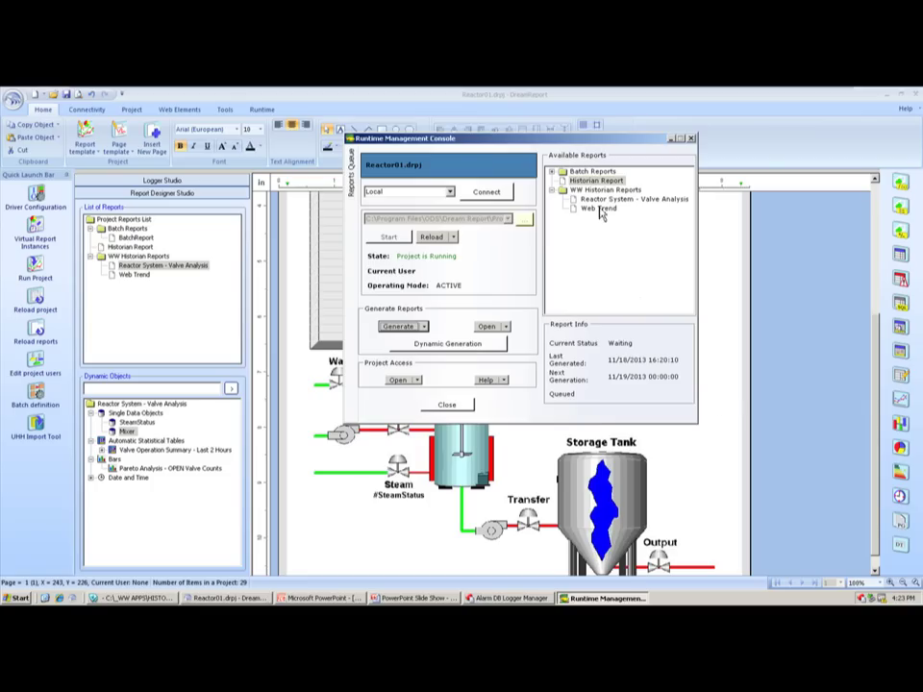
- Generate the Reactor System - Valve Analysis report from the WW Historian Reports list
click(607, 200)
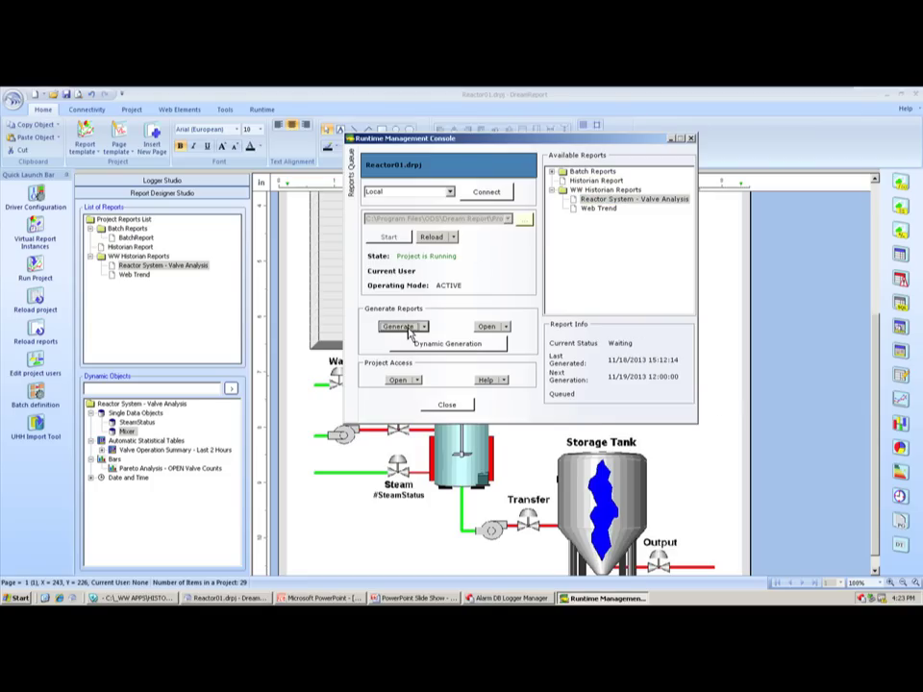
click(400, 326)
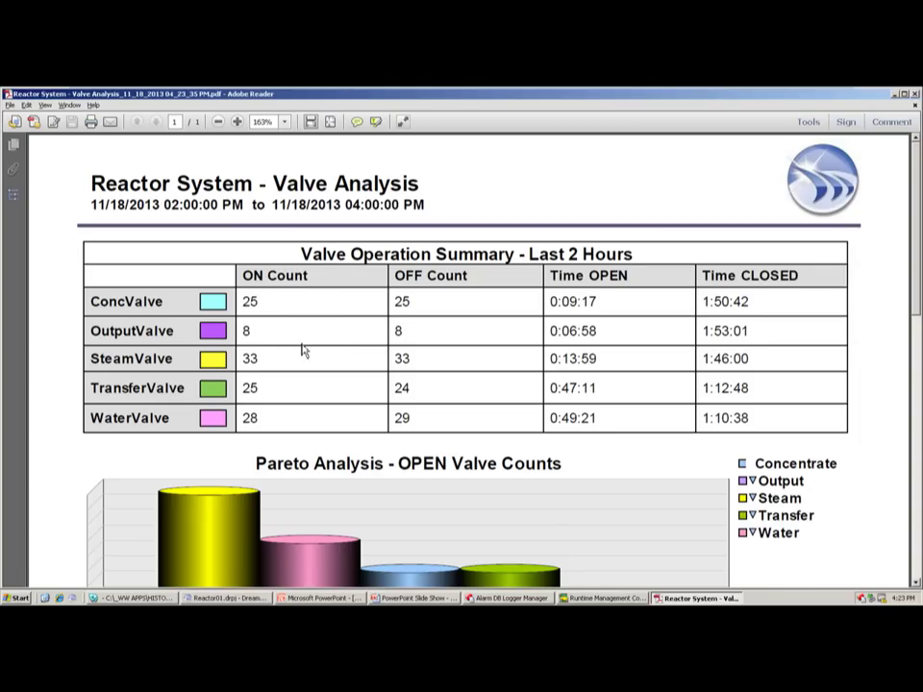
- Scroll through the Valve Analysis PDF showing STOPPED, then return to the InTouch reactor window
scroll(309, 344, down, 4)
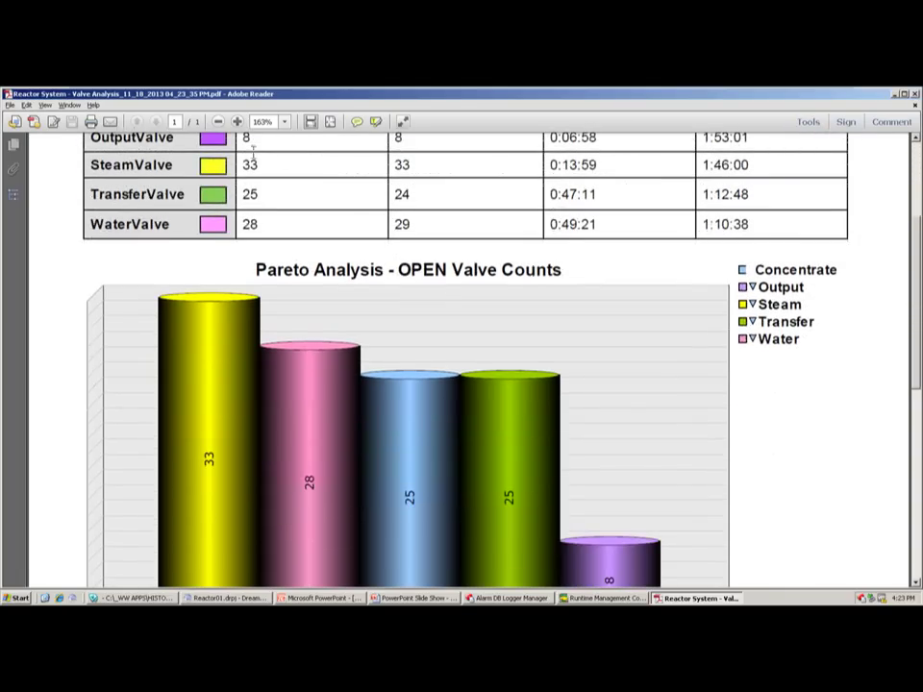
scroll(276, 282, down, 2)
scroll(283, 303, down, 1)
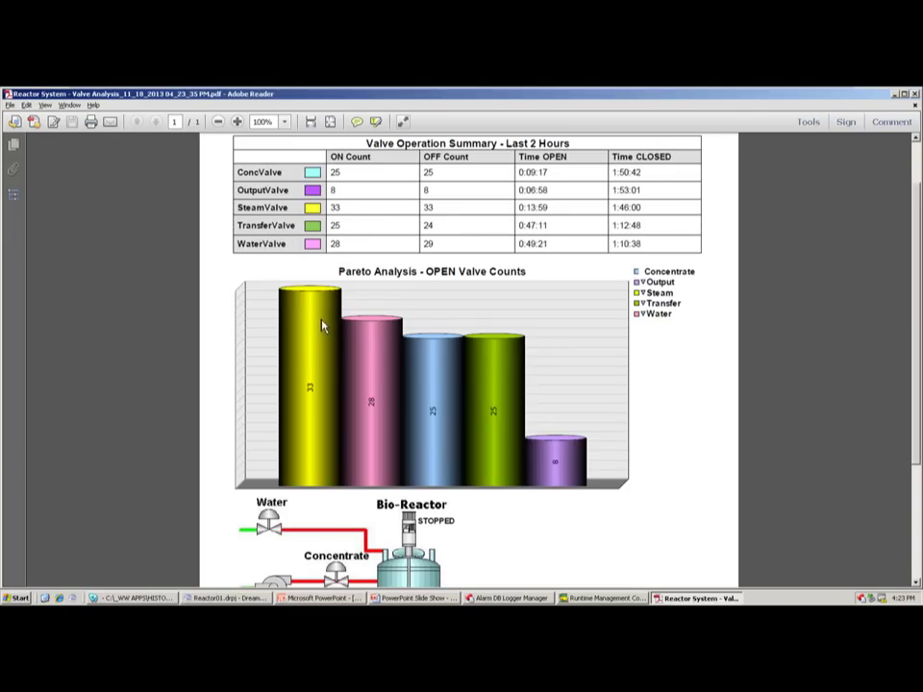
scroll(327, 346, down, 2)
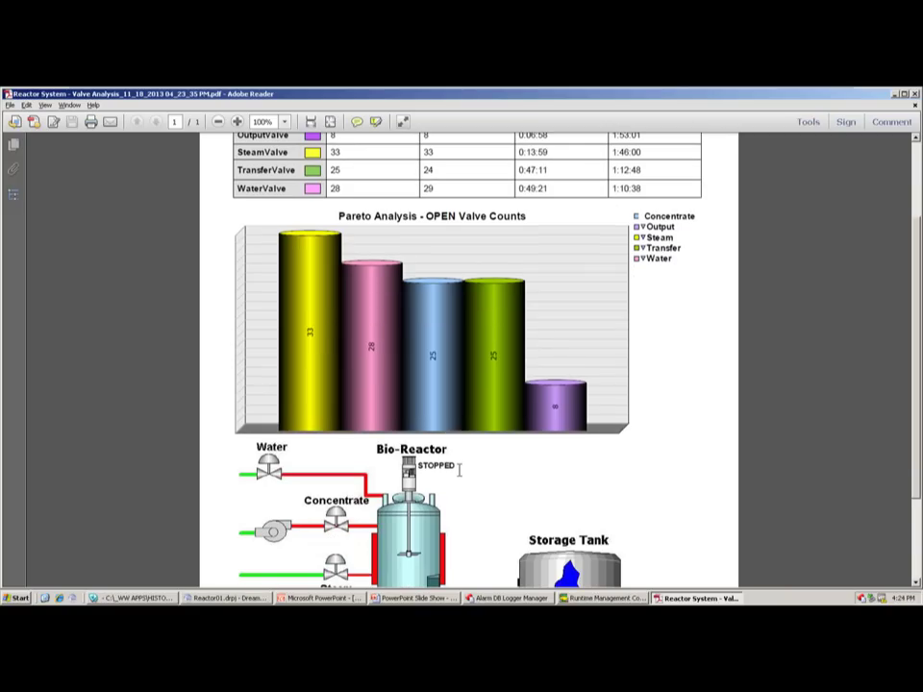
key(alt+Tab)
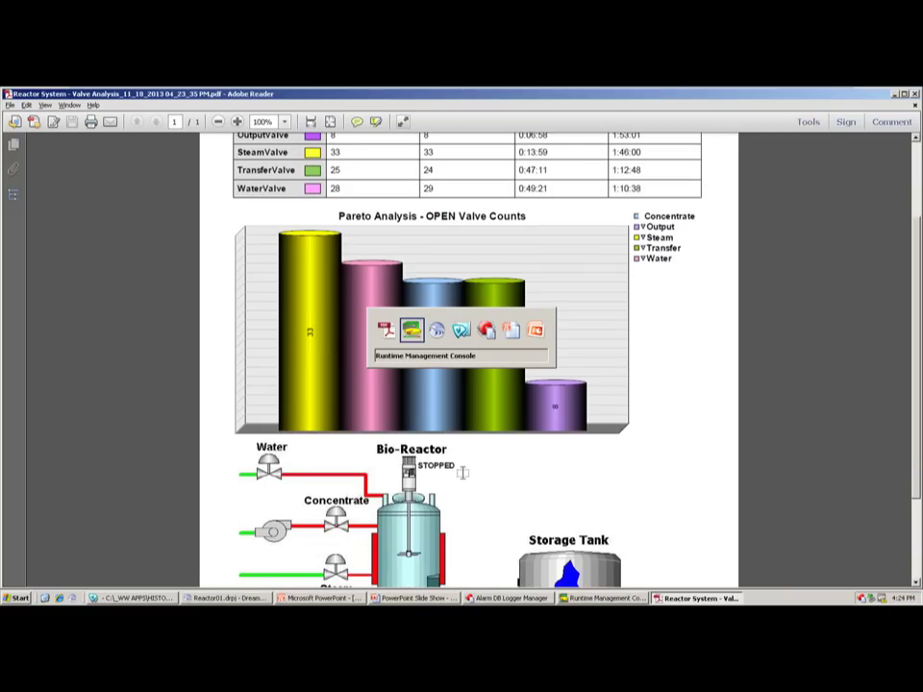
key(alt+Tab)
key(alt+Tab)
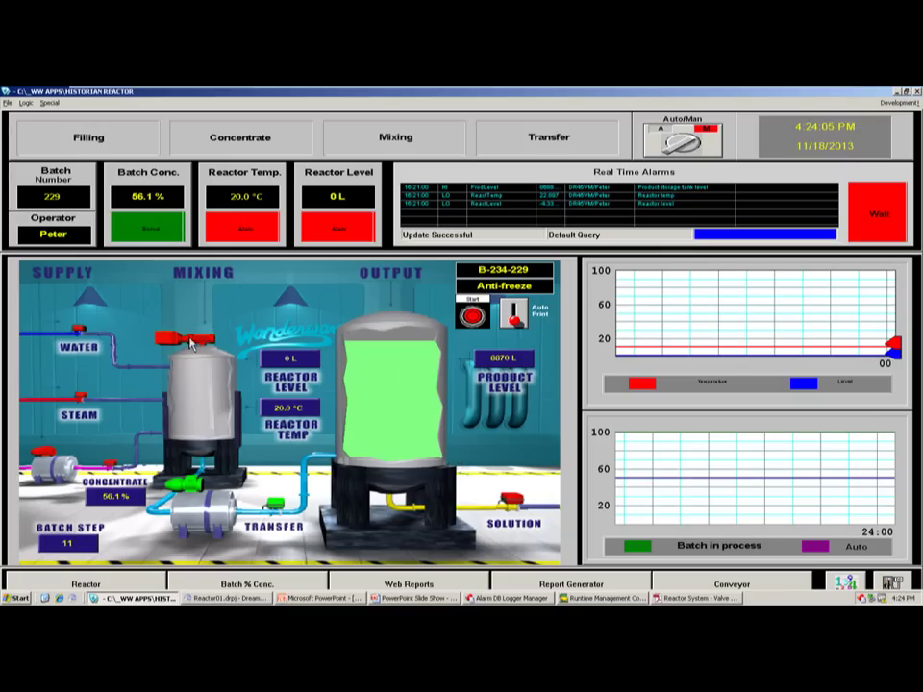
- Open the water inlet valve, close the old PDF, and regenerate the Valve Analysis report
click(186, 341)
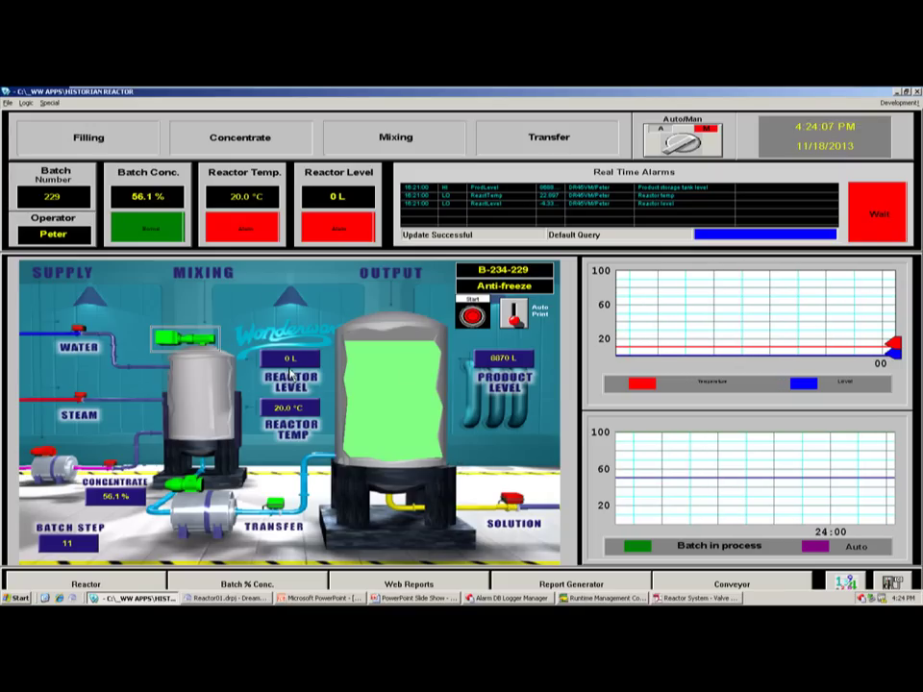
key(alt+Tab)
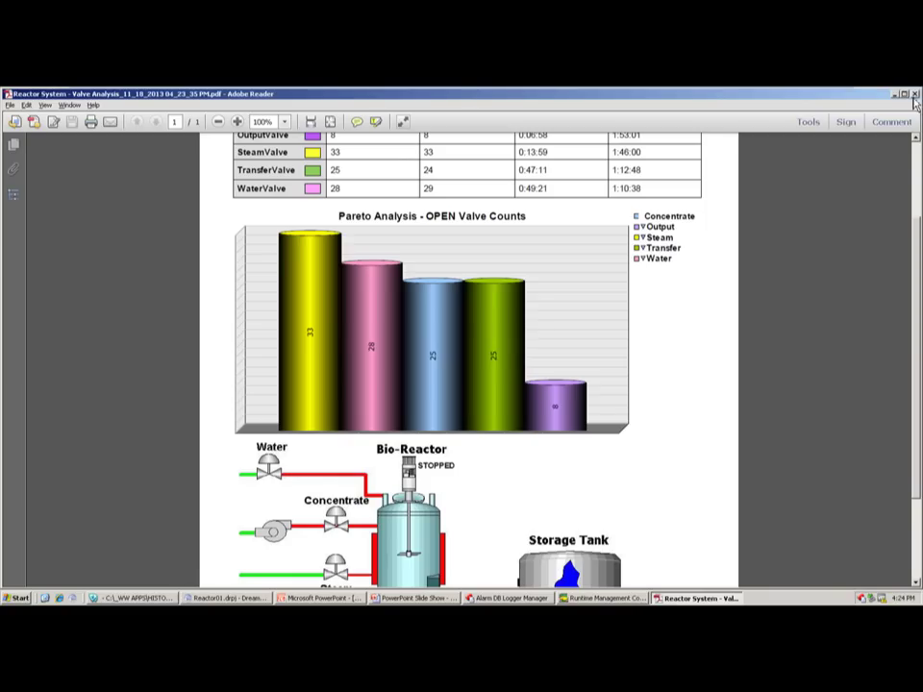
key(alt+F4)
key(alt+Tab)
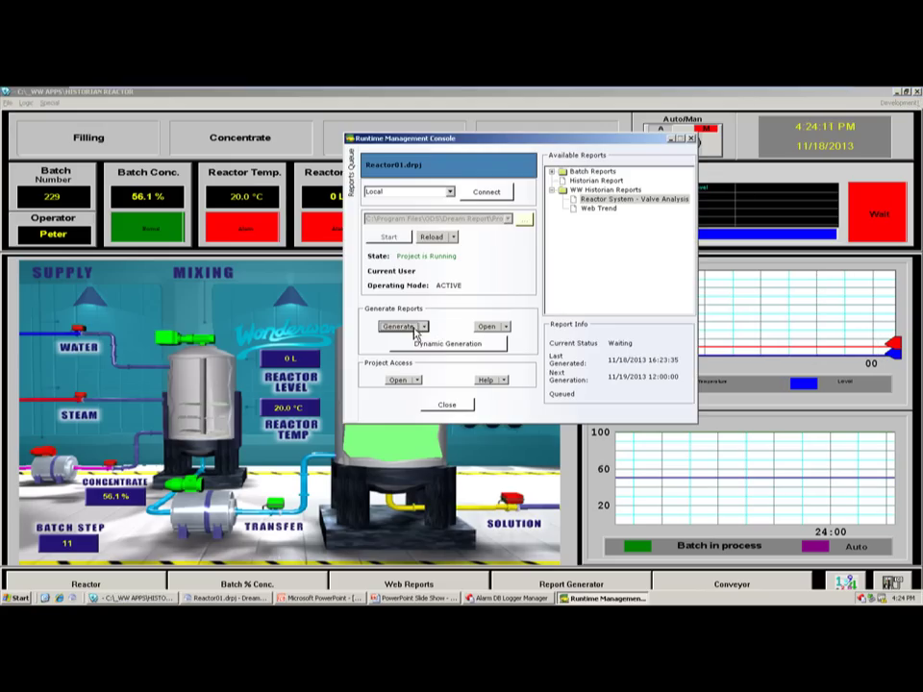
click(396, 327)
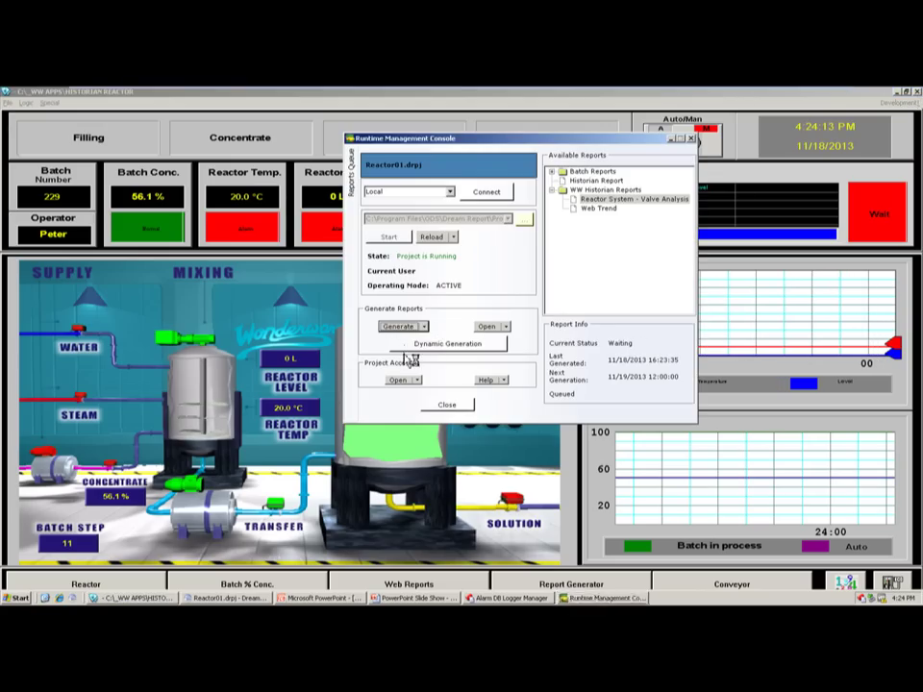
scroll(387, 400, down, 10)
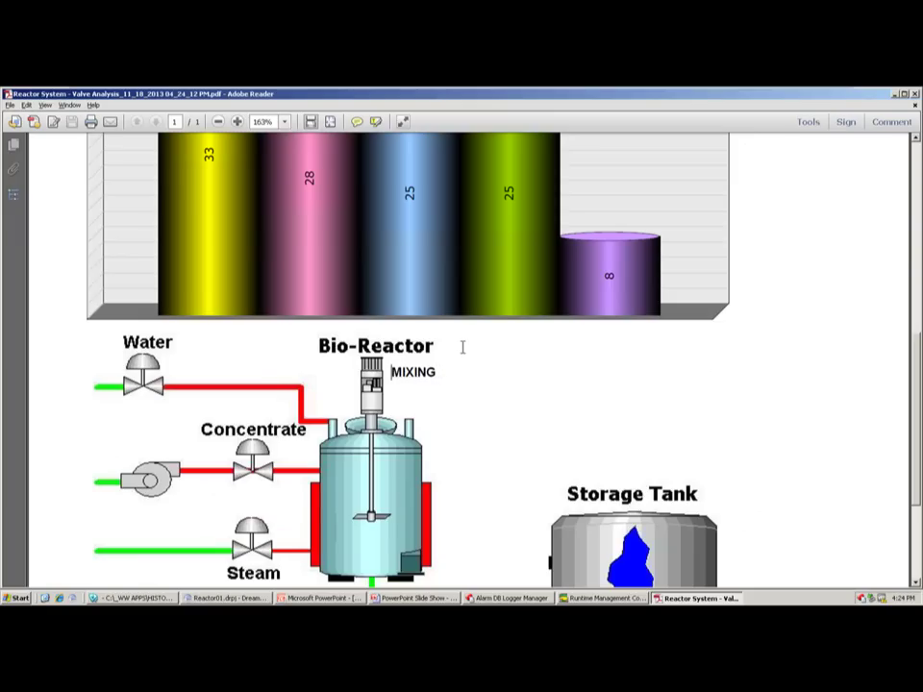
- Review the valve summary table at the PDF's top, then close it and return to Dream Report
key(shift+Right)
click(917, 164)
scroll(663, 330, down, 2)
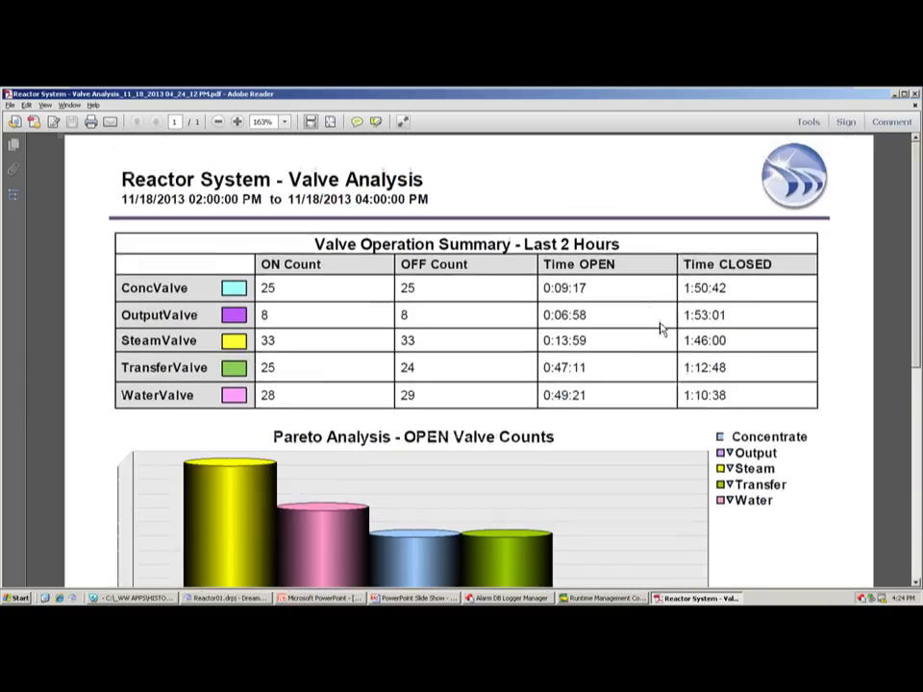
key(alt+F4)
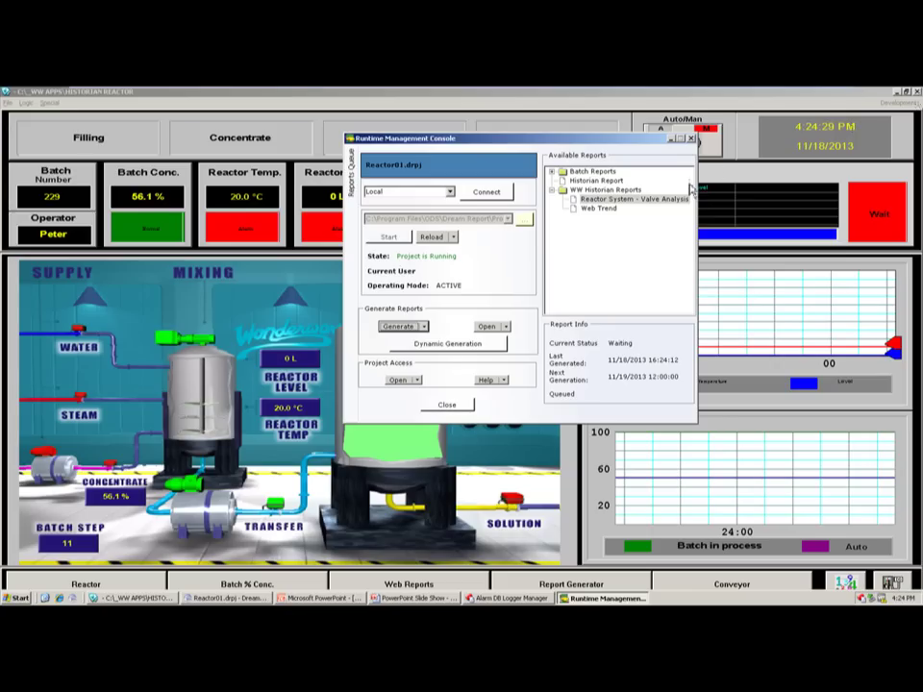
key(alt+Tab)
key(alt+Tab)
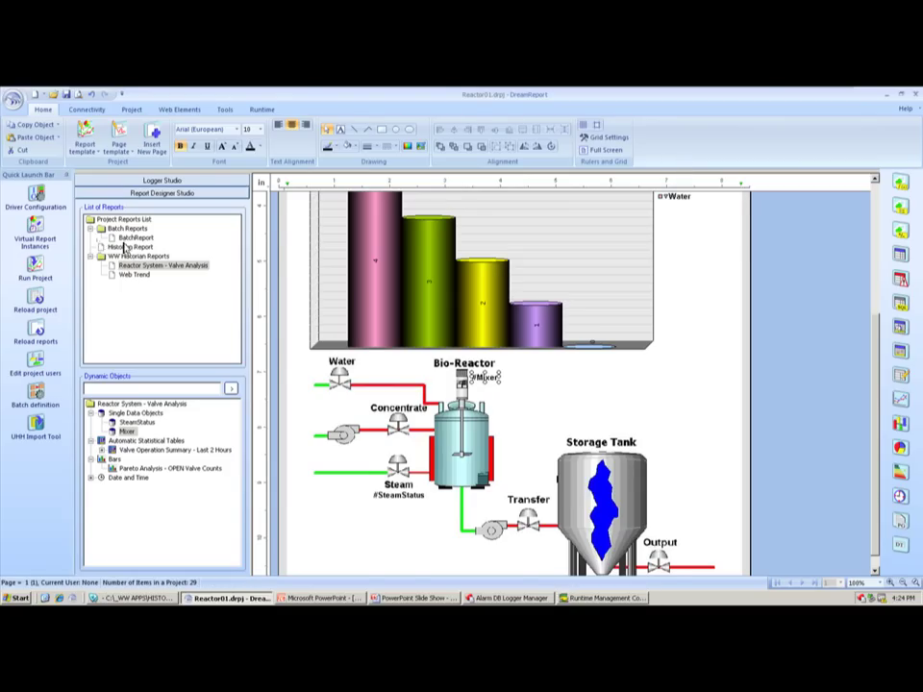
- Inspect BatchReport's BatchID batch definition and its BatchString data item, then switch to WindowViewer
click(134, 238)
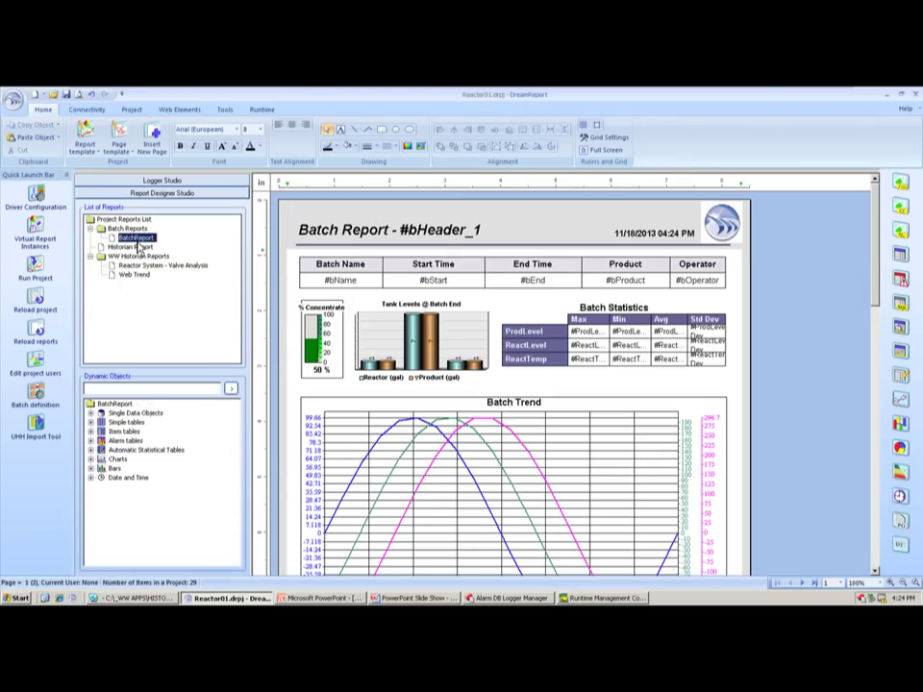
click(42, 399)
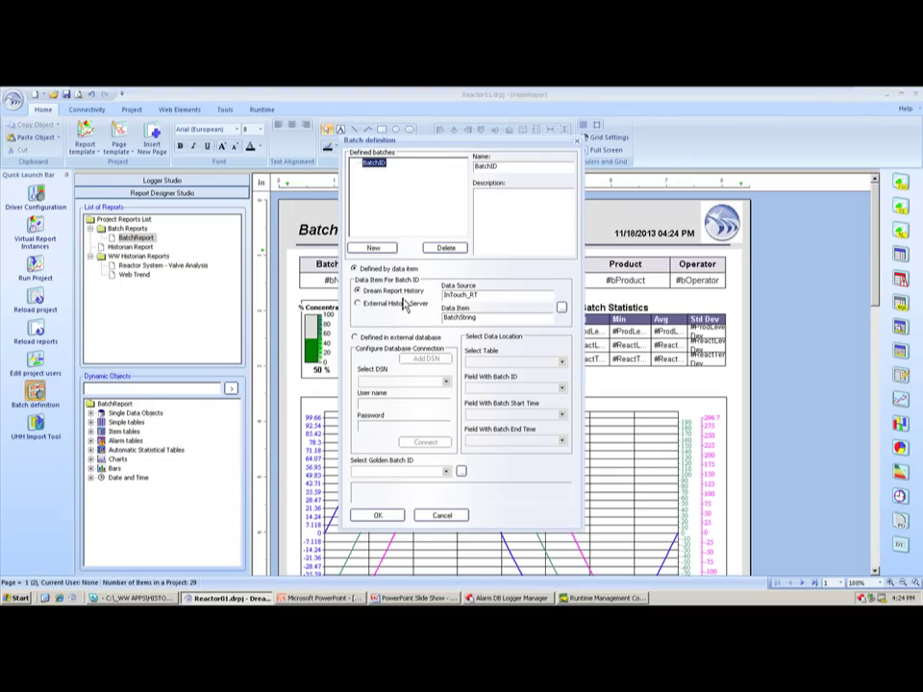
click(561, 307)
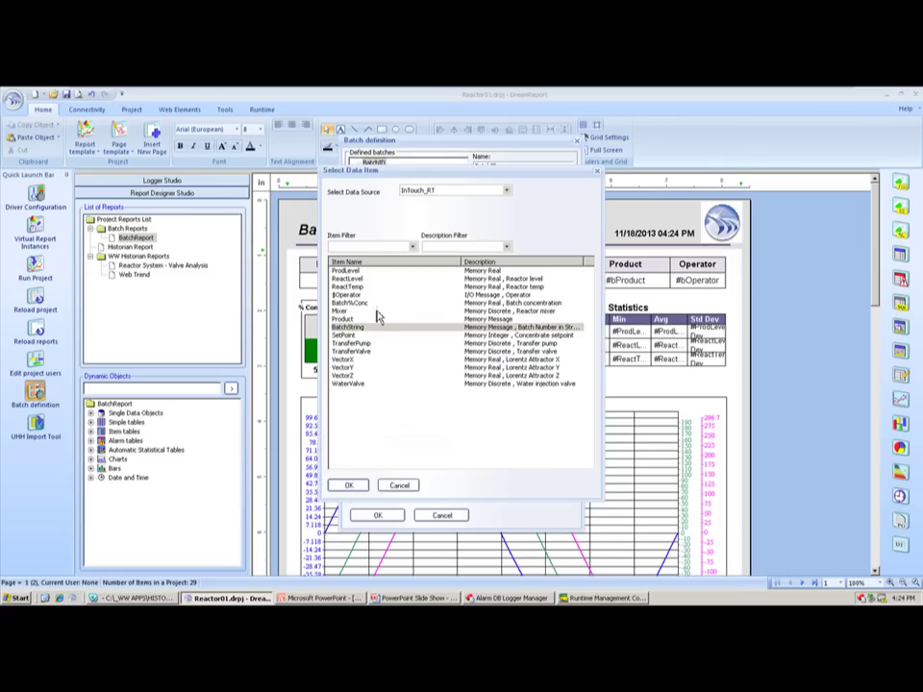
click(404, 485)
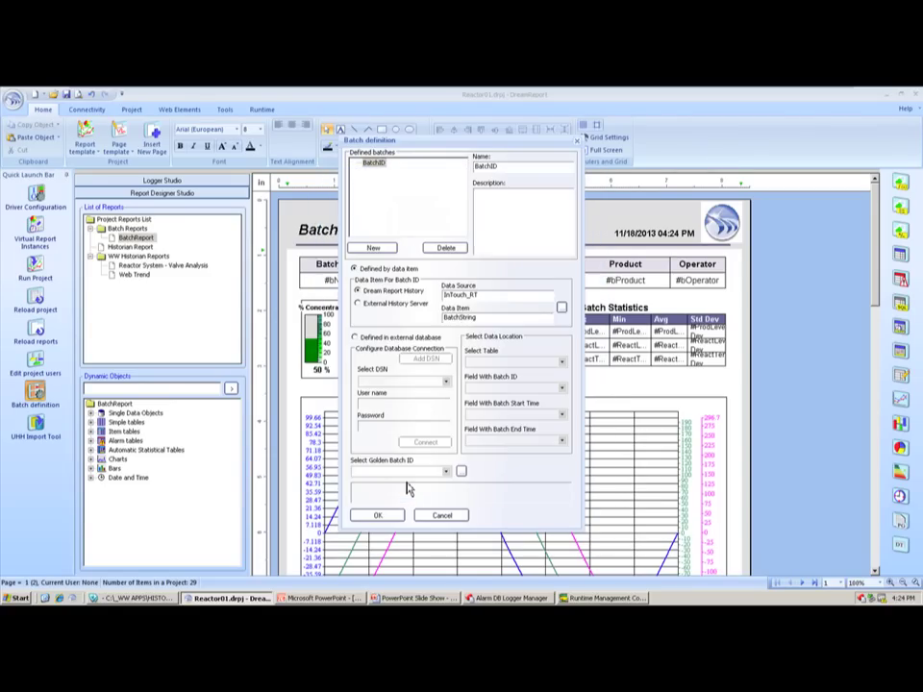
key(alt+Tab)
key(alt+Tab)
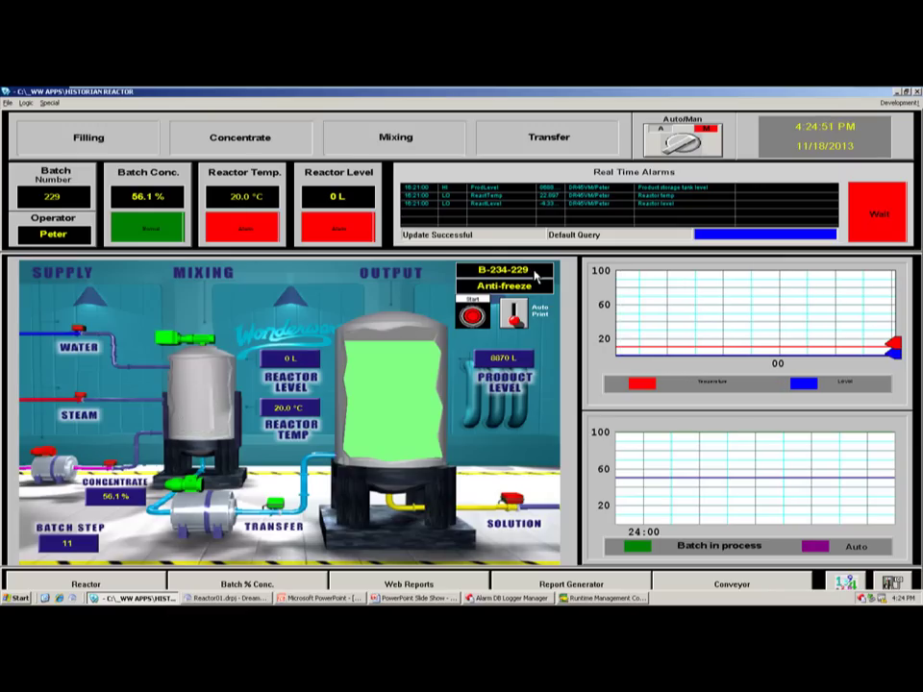
- Switch the reactor to Auto so a new batch starts filling, then return to Dream Report
click(684, 140)
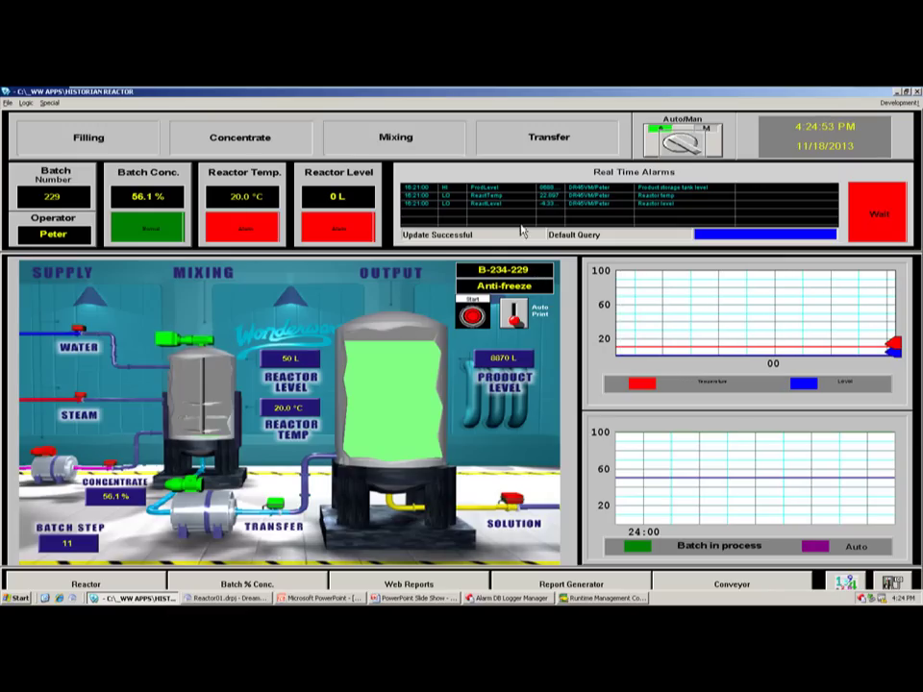
click(427, 342)
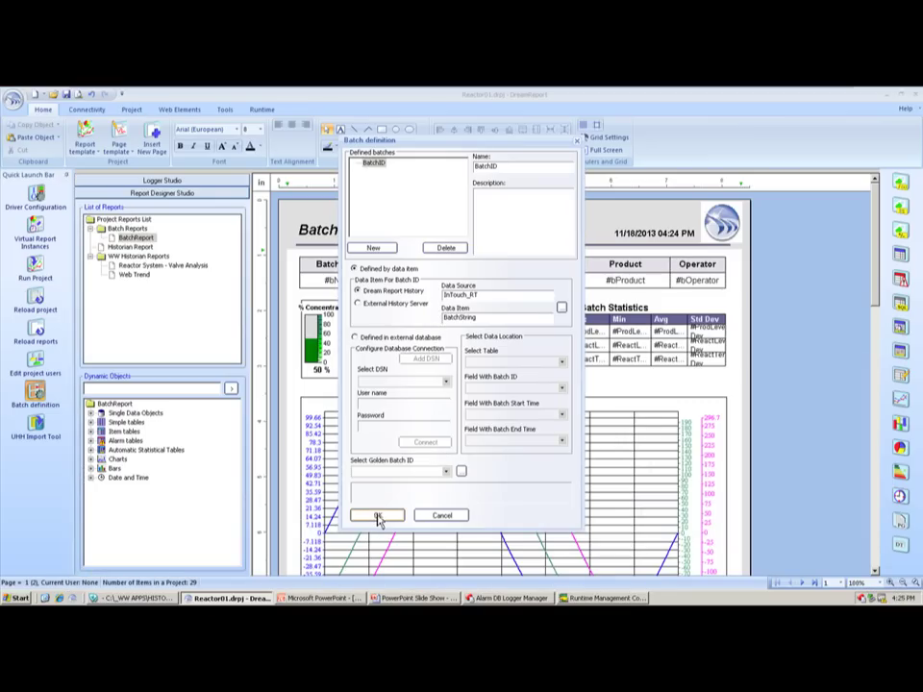
- Cancel the BatchID batch definition, select BatchReport, and select its Batch Trend chart
click(442, 517)
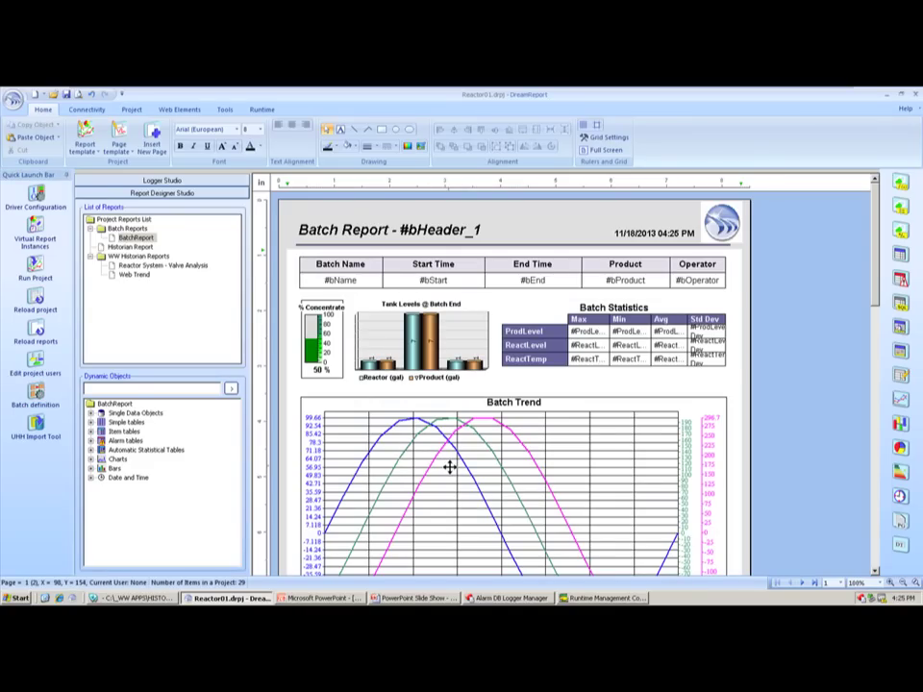
click(143, 240)
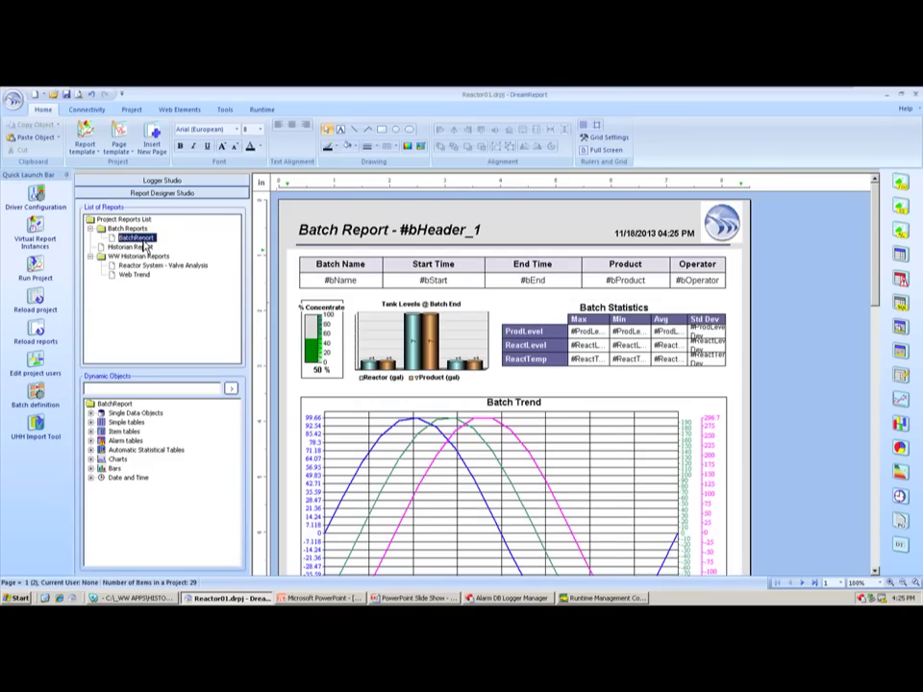
click(472, 466)
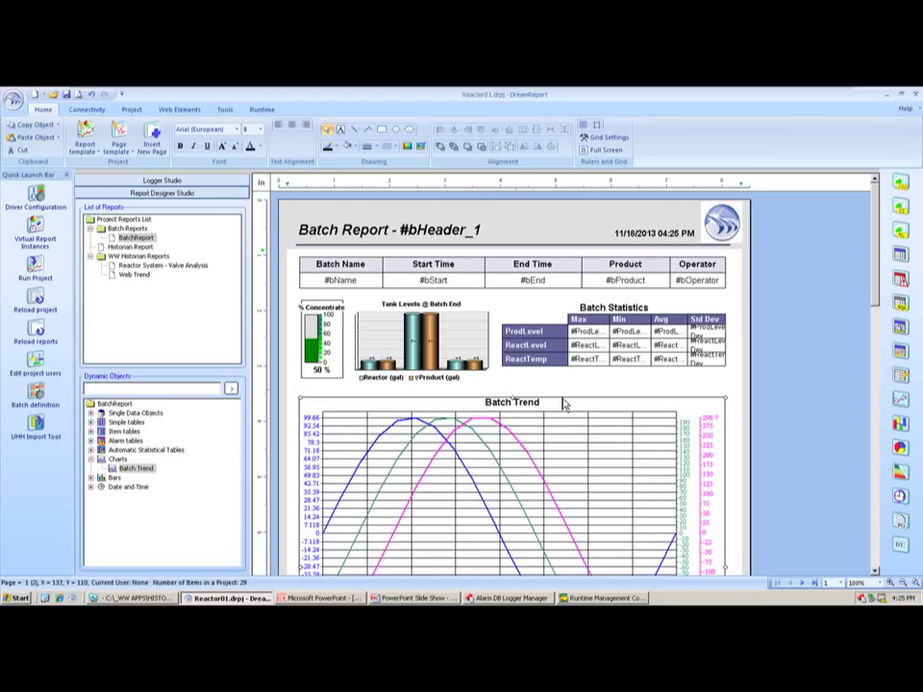
double_click(699, 422)
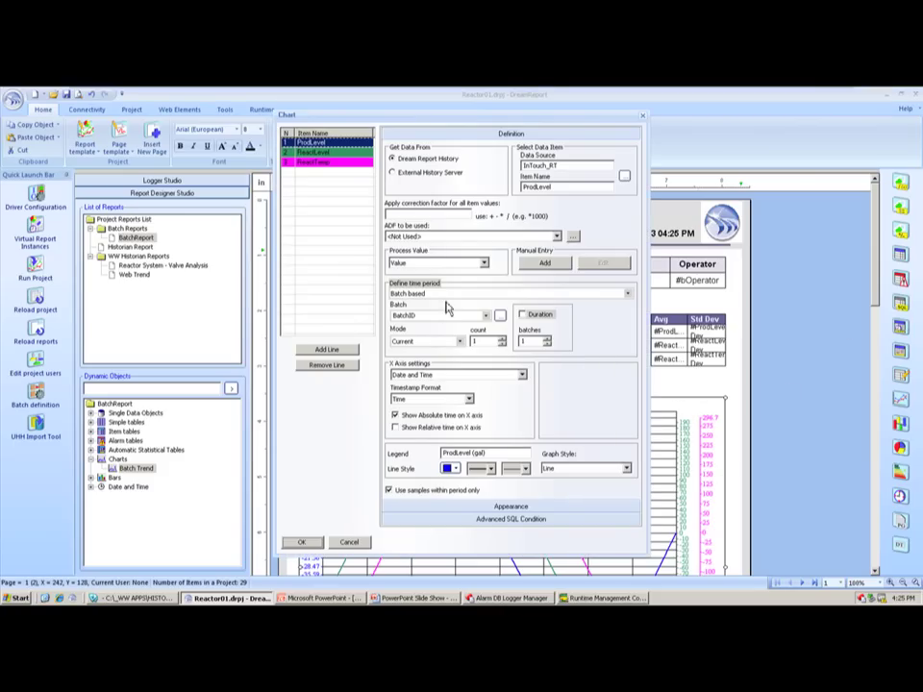
click(628, 293)
click(588, 312)
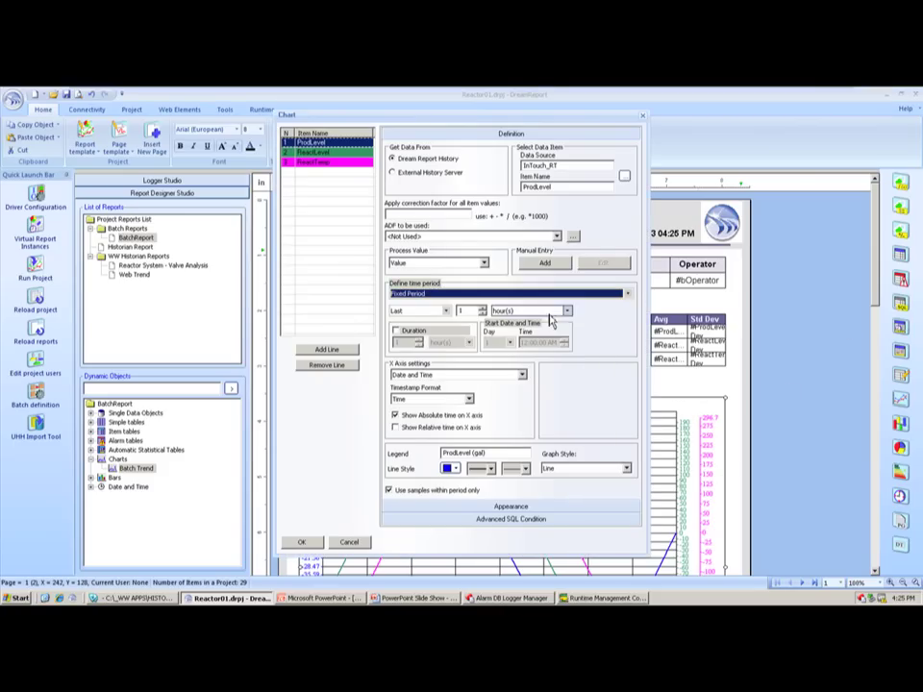
click(629, 294)
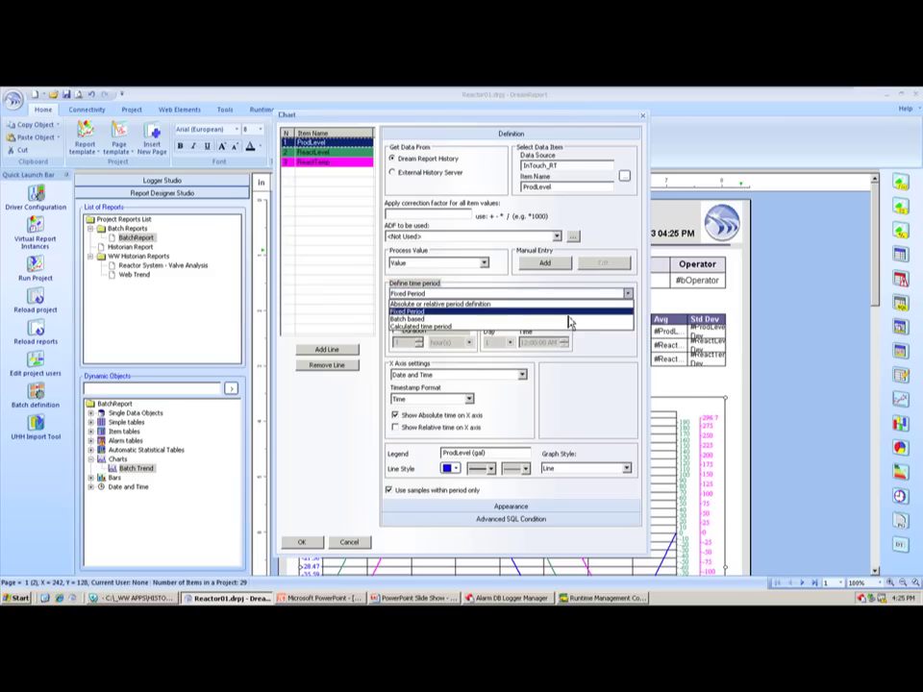
click(485, 322)
click(486, 318)
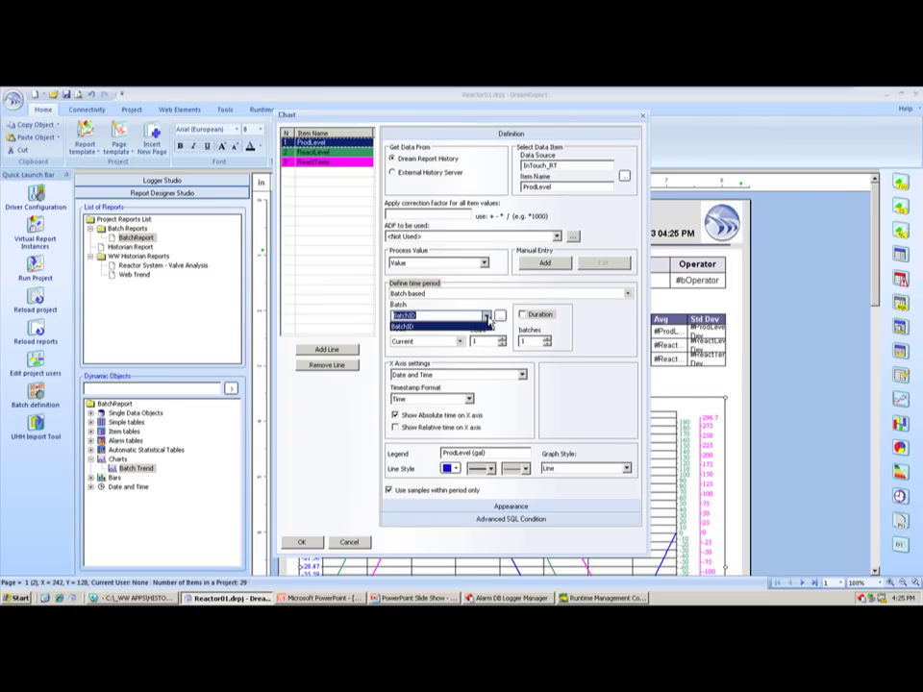
click(488, 320)
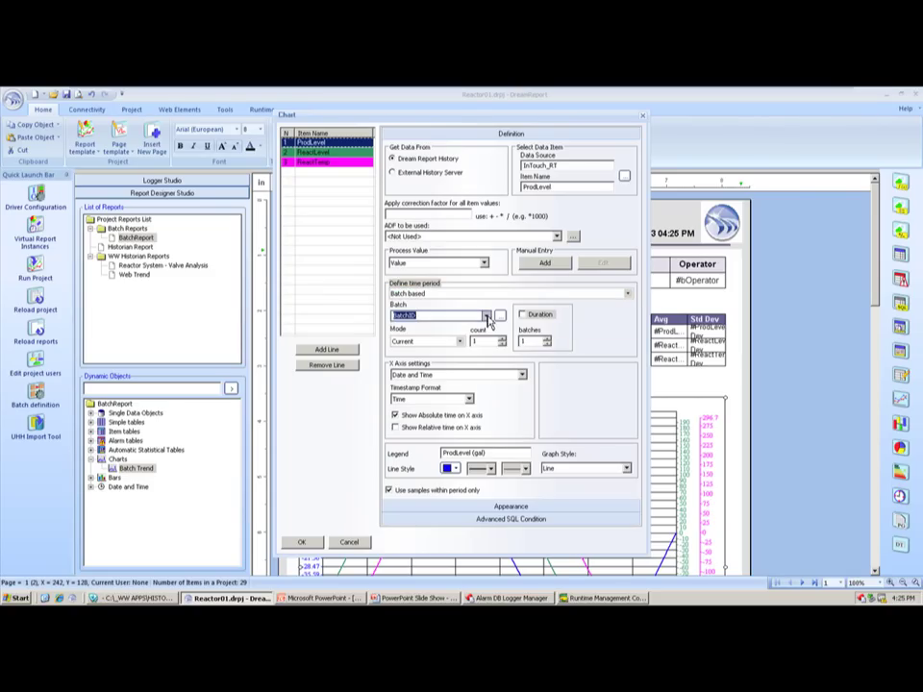
click(348, 544)
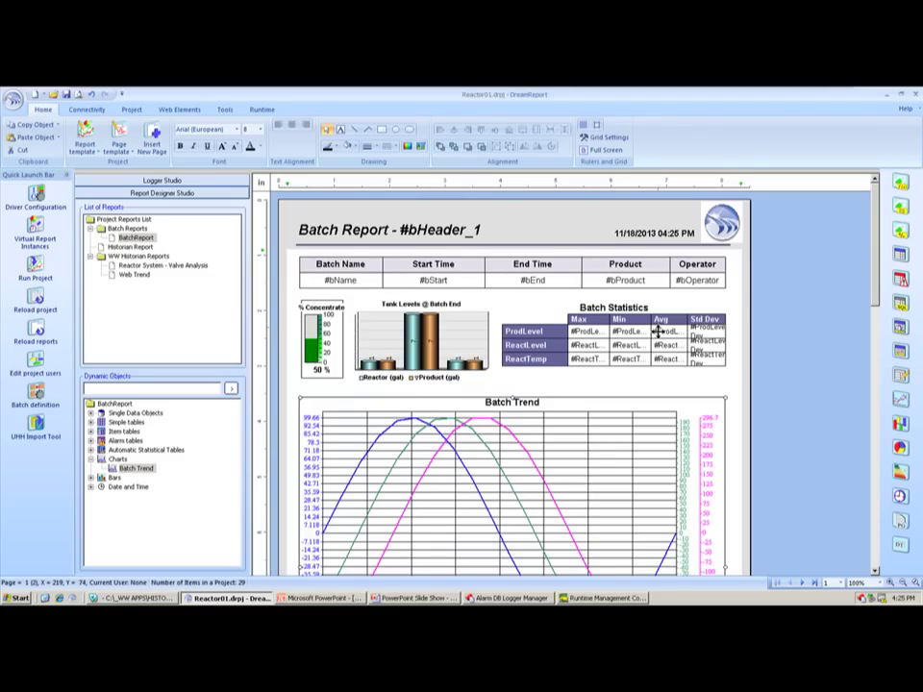
double_click(552, 342)
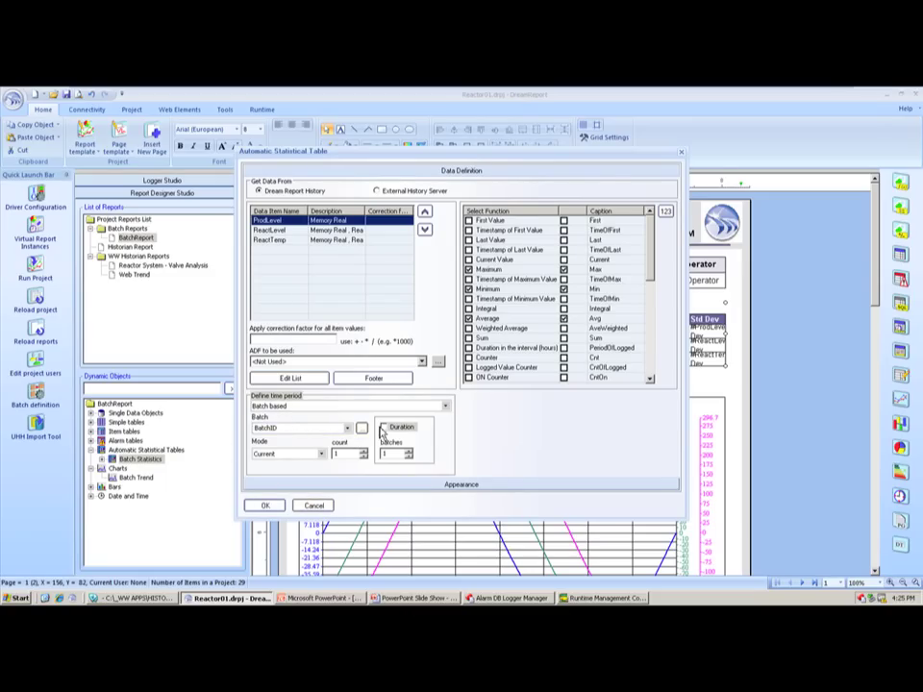
click(445, 407)
click(421, 432)
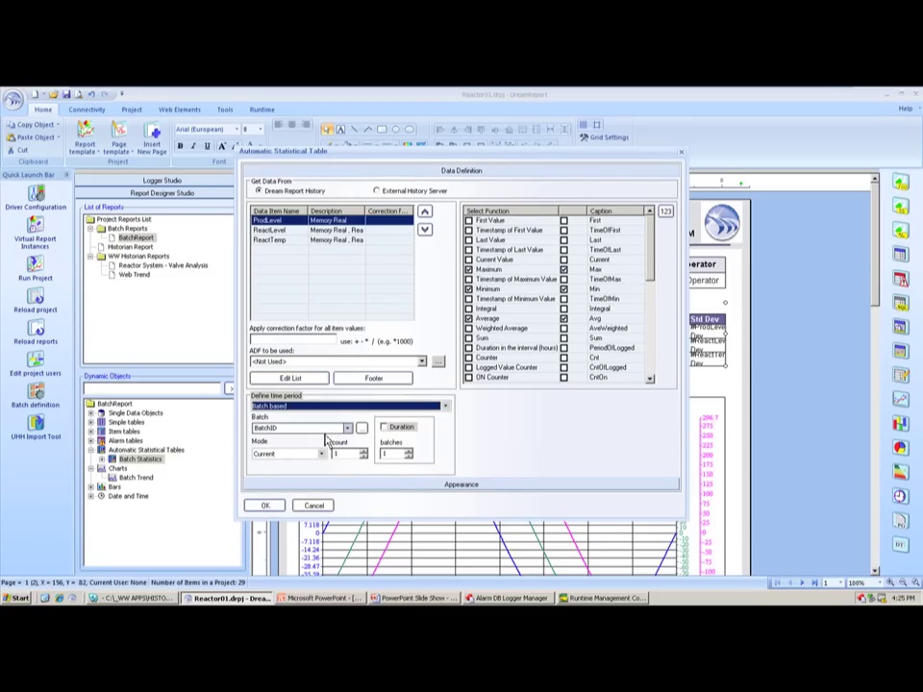
click(316, 506)
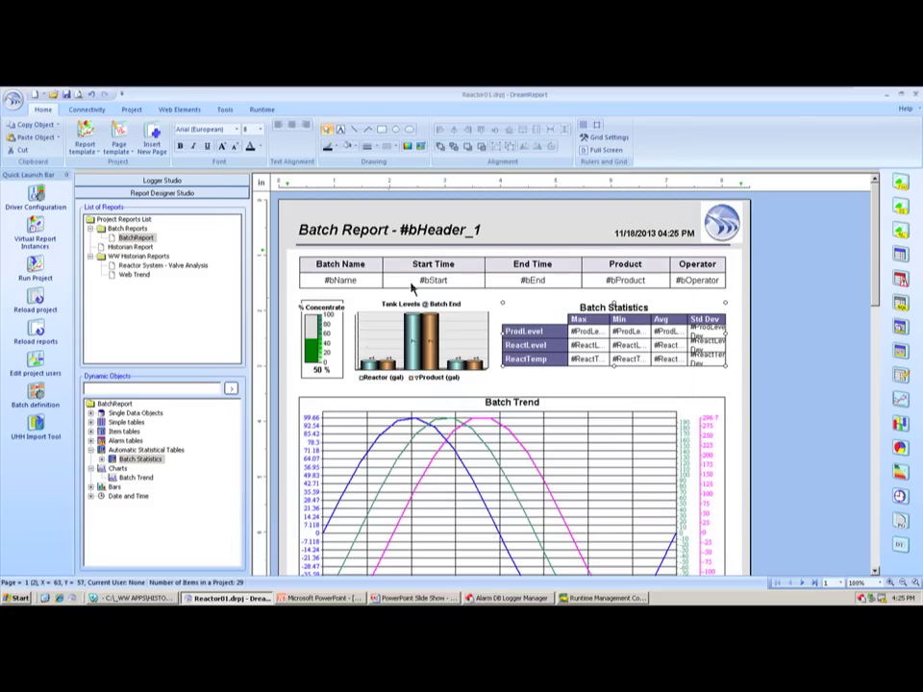
scroll(490, 289, down, 5)
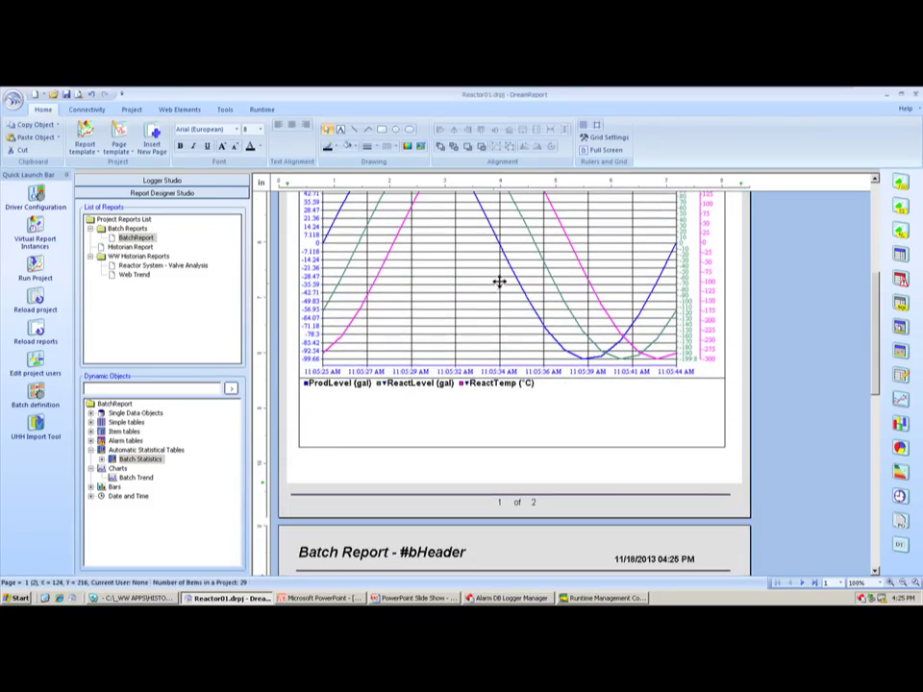
scroll(663, 333, up, 5)
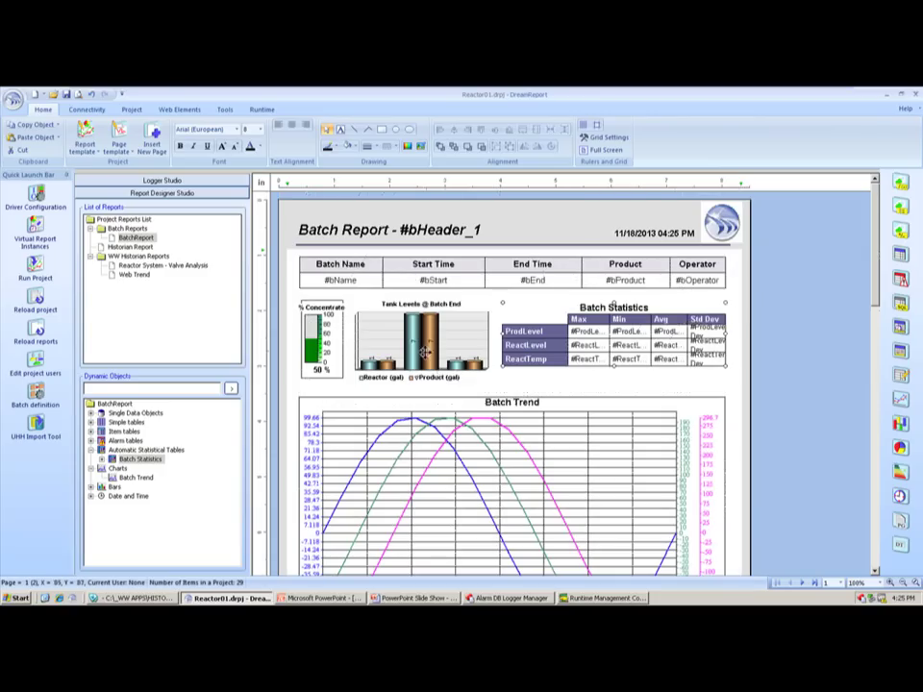
click(424, 356)
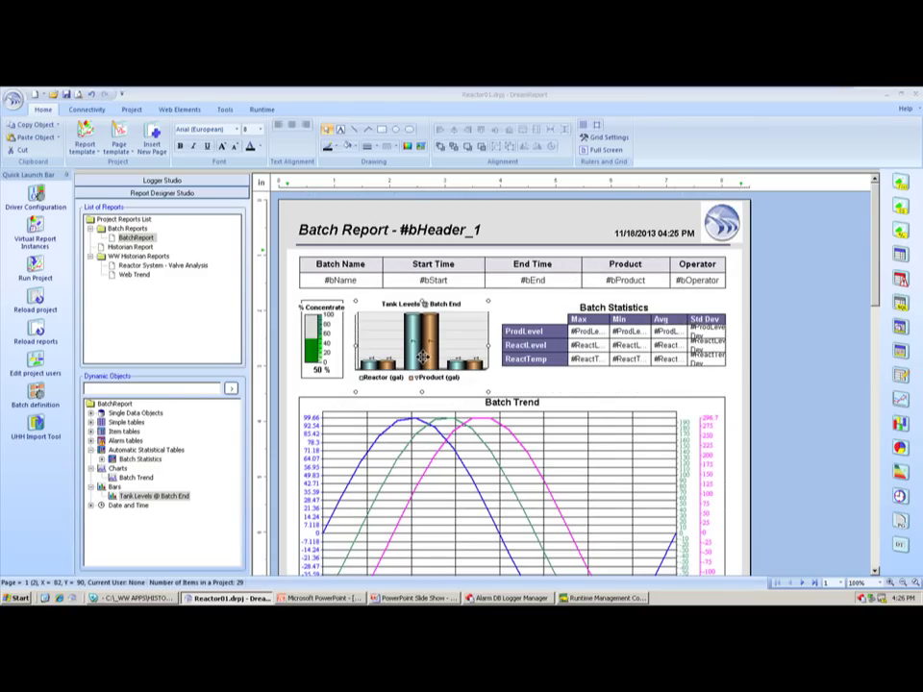
double_click(423, 356)
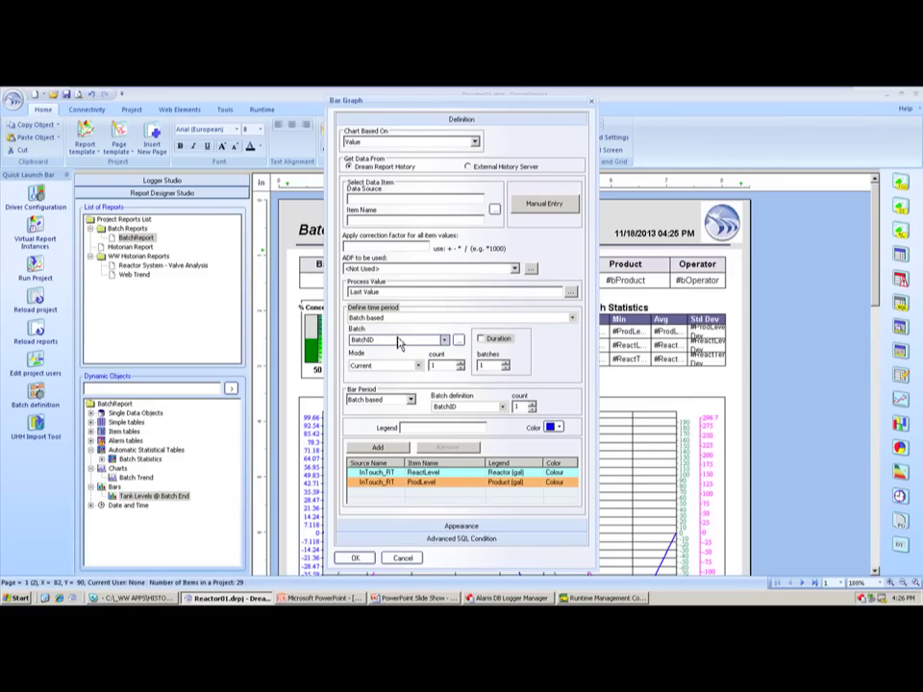
click(401, 558)
scroll(452, 418, down, 10)
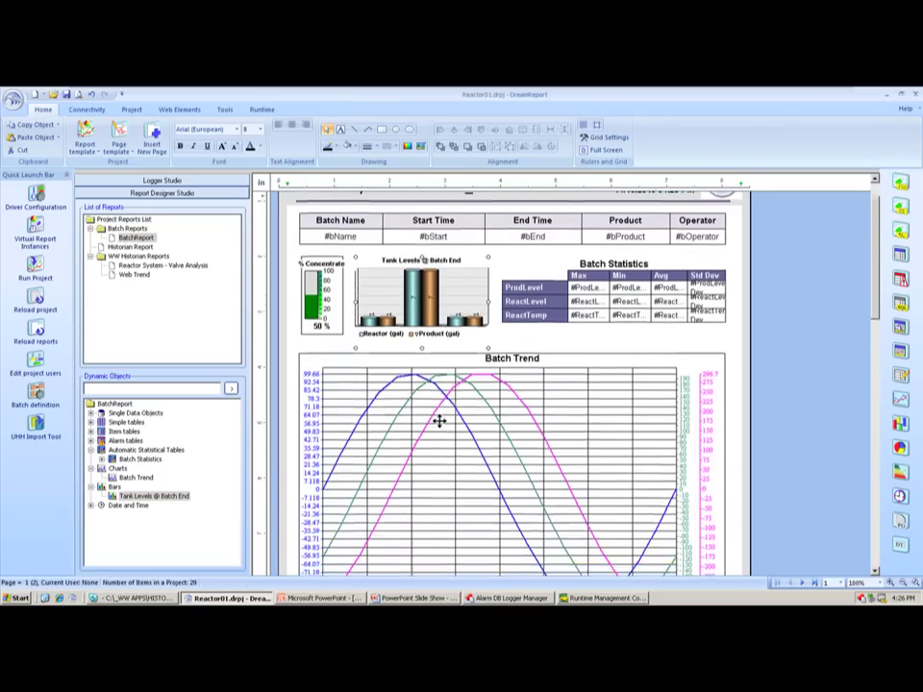
scroll(455, 415, down, 3)
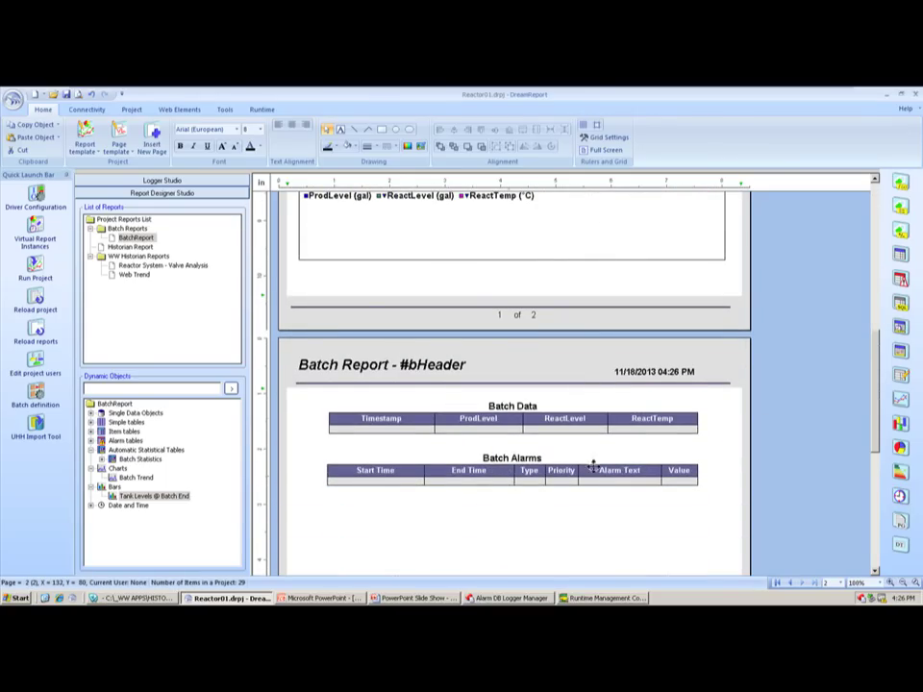
- Set the Batch Alarms table's batch to BatchID and confirm
double_click(489, 476)
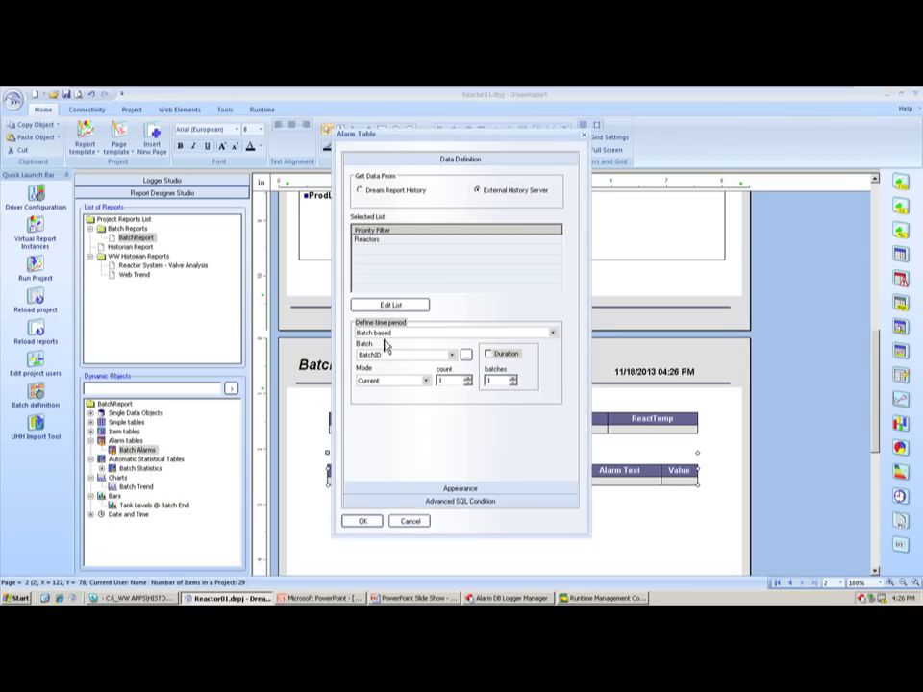
click(451, 355)
click(453, 364)
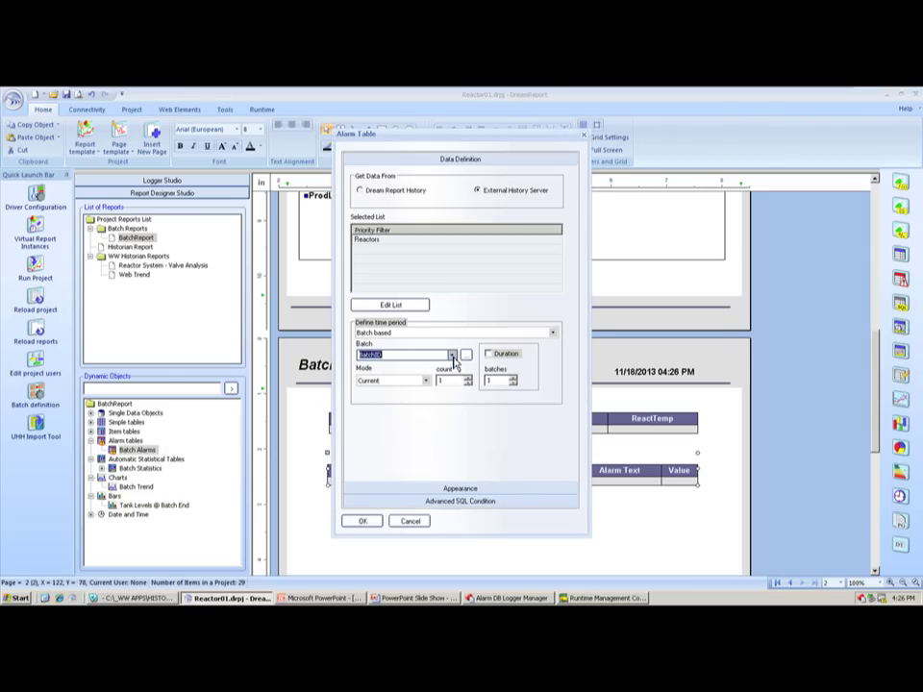
click(363, 521)
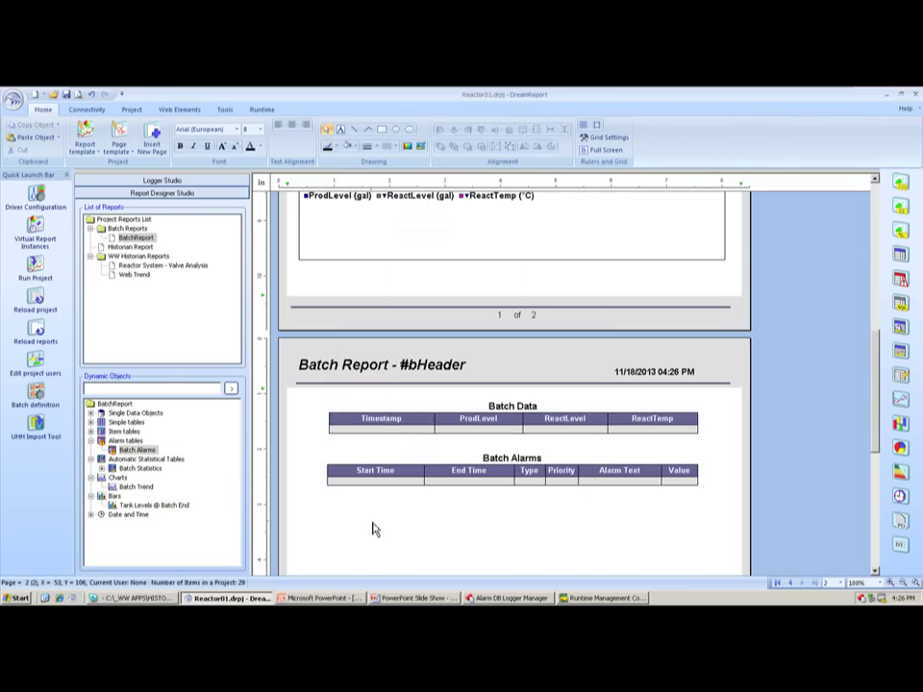
- In BatchReport's settings, set event-based generation triggered by the RunReport item
double_click(135, 238)
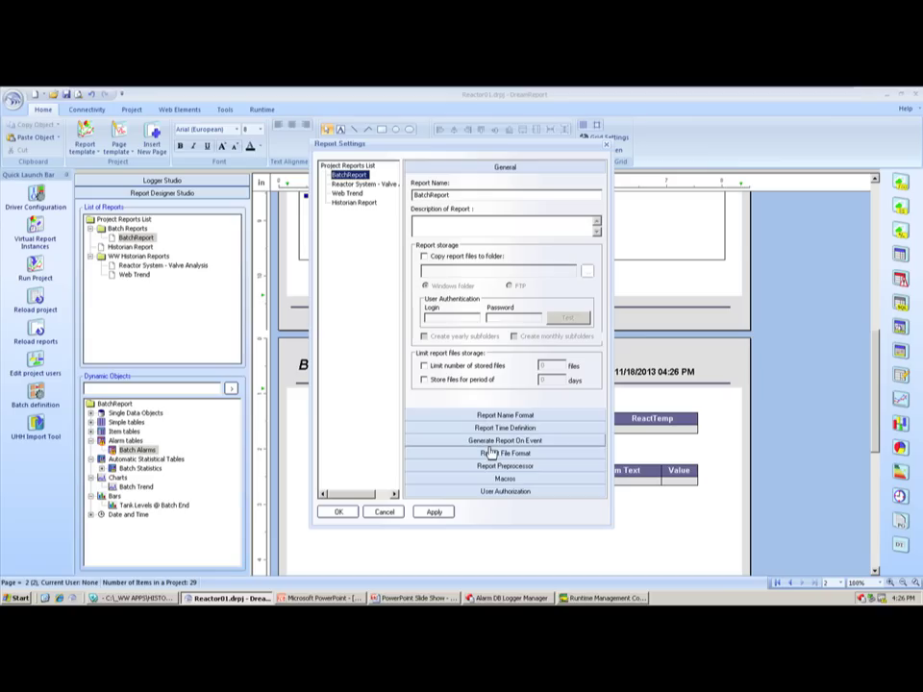
click(529, 444)
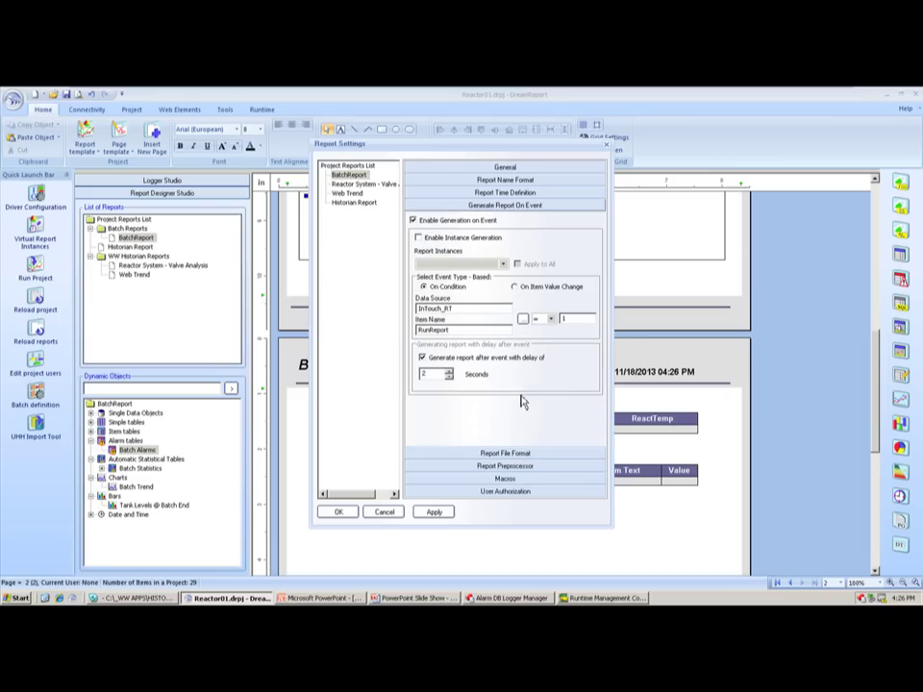
click(523, 319)
drag(591, 310, 597, 434)
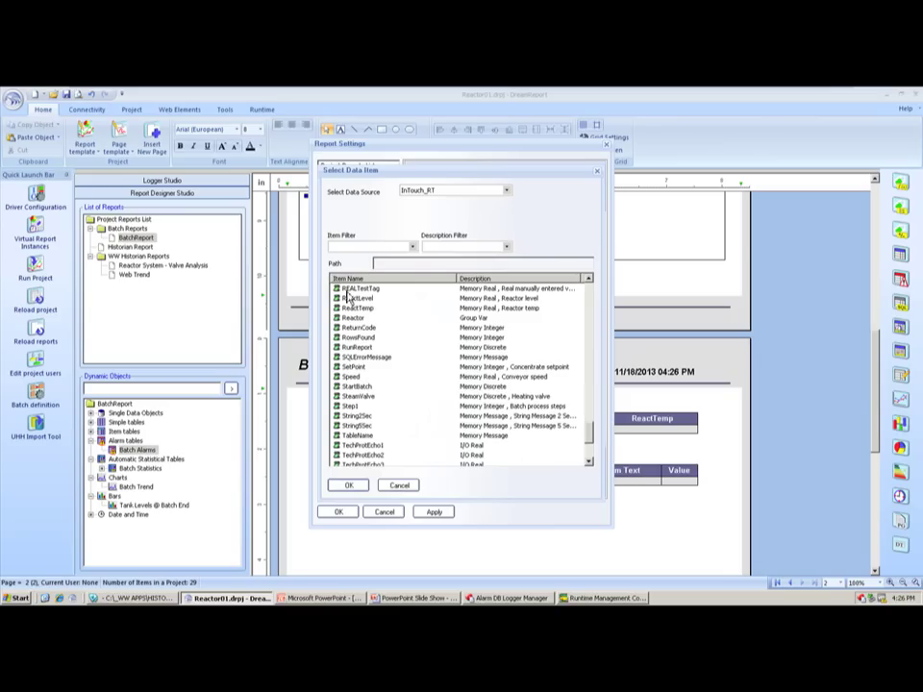
click(363, 348)
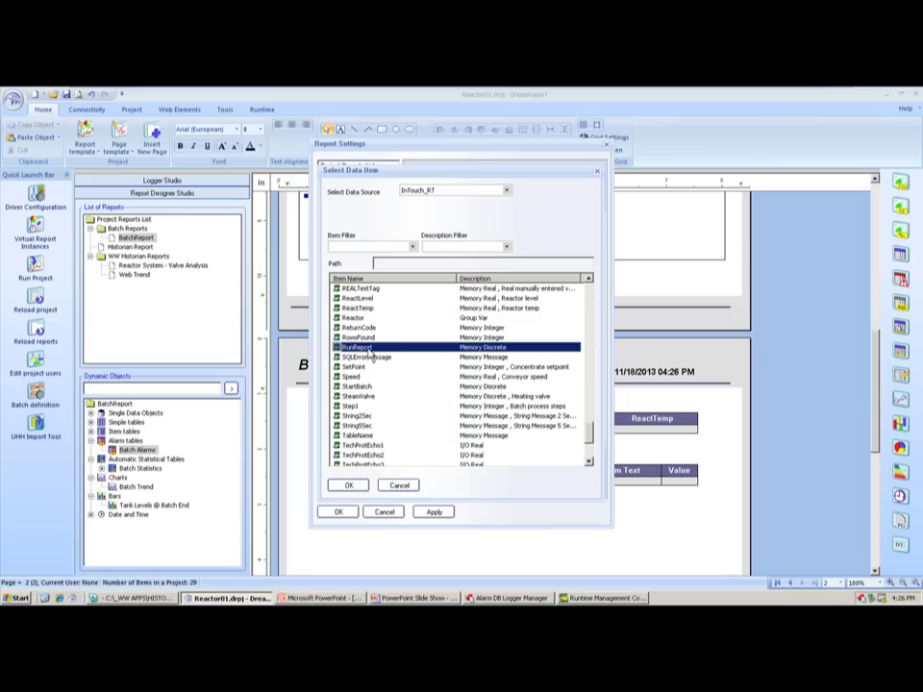
click(398, 486)
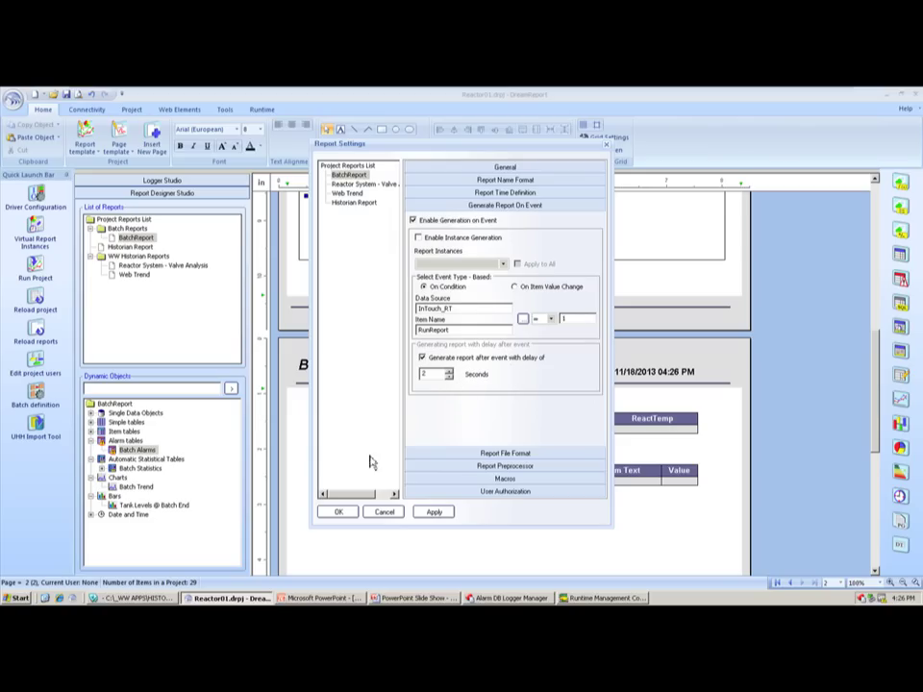
- Cancel Report Settings and start the next reactor batch in InTouch to generate B-234-229's report
click(384, 513)
key(alt+Tab)
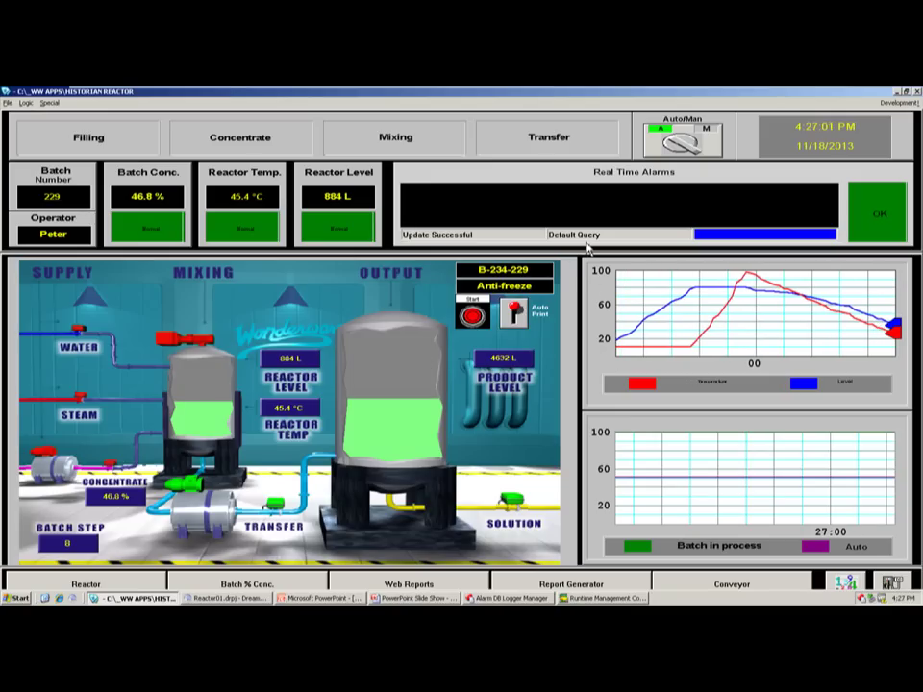
click(472, 316)
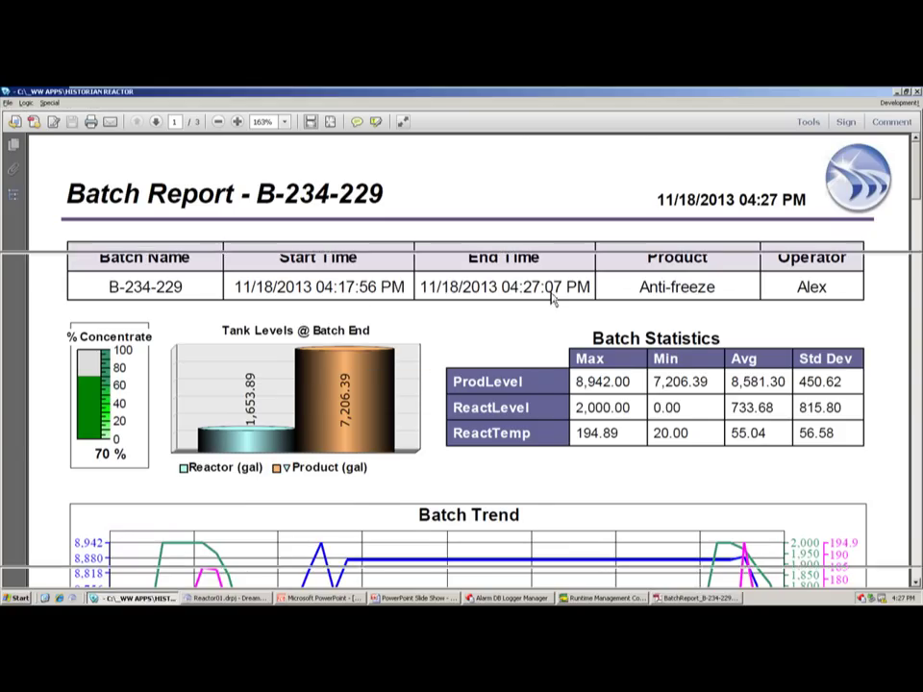
- Zoom out on the B-234-229 report PDF and highlight the product name Anti-freeze
key(alt+Tab)
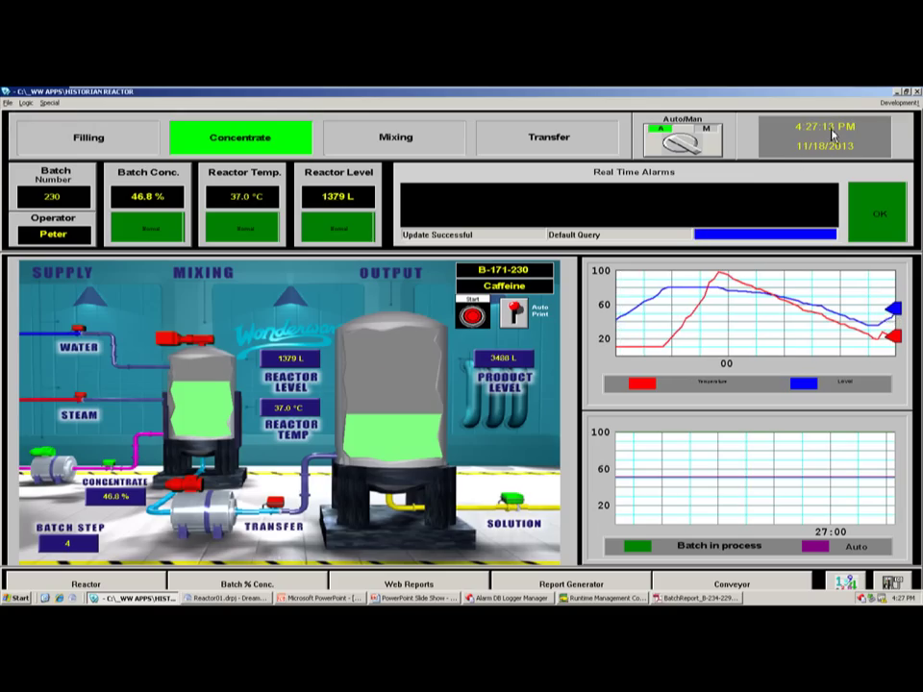
key(alt+Tab)
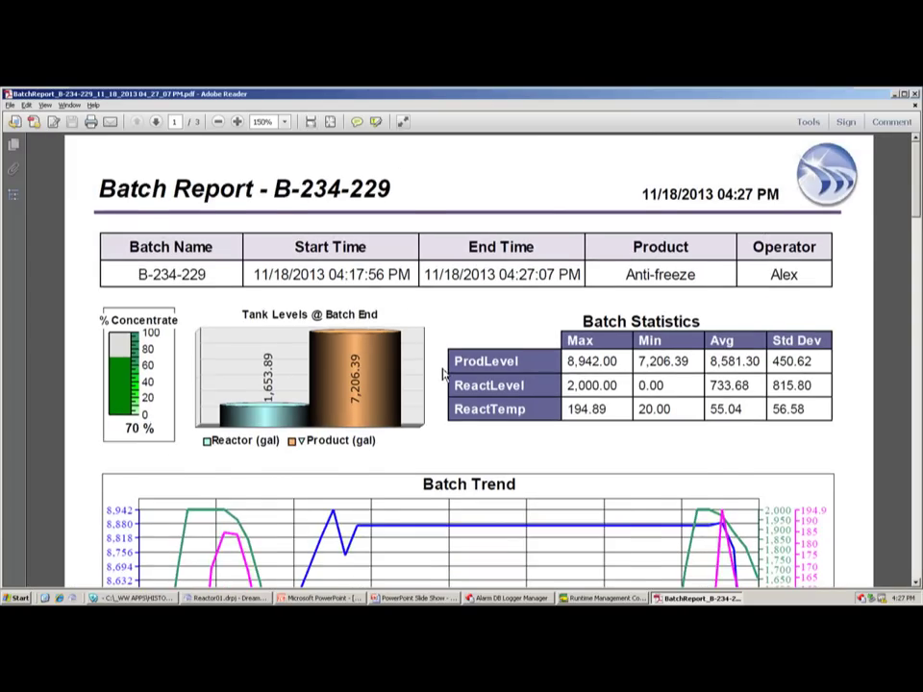
key(ctrl+minus)
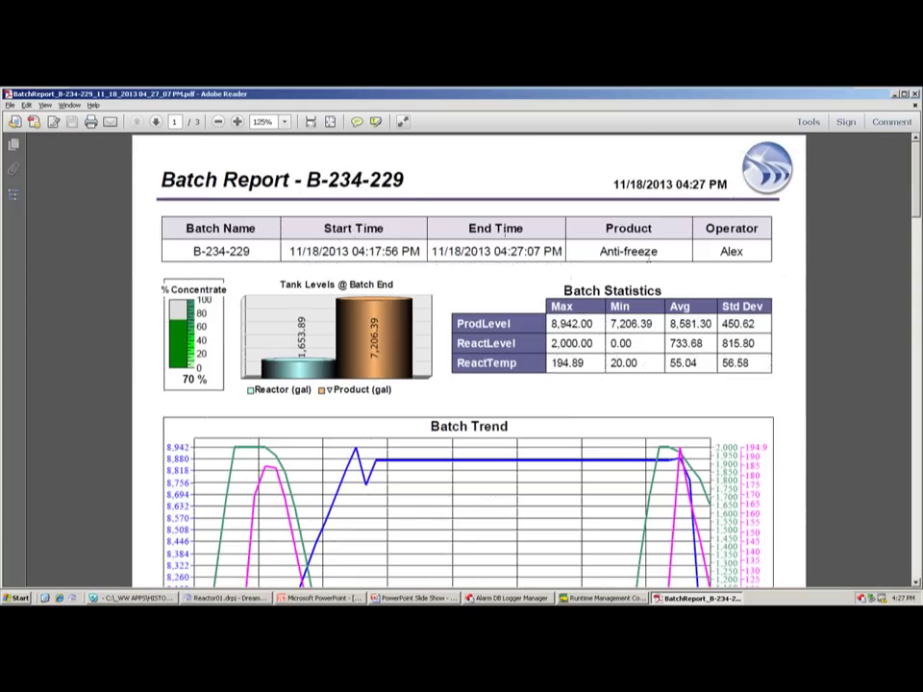
drag(654, 251, 596, 251)
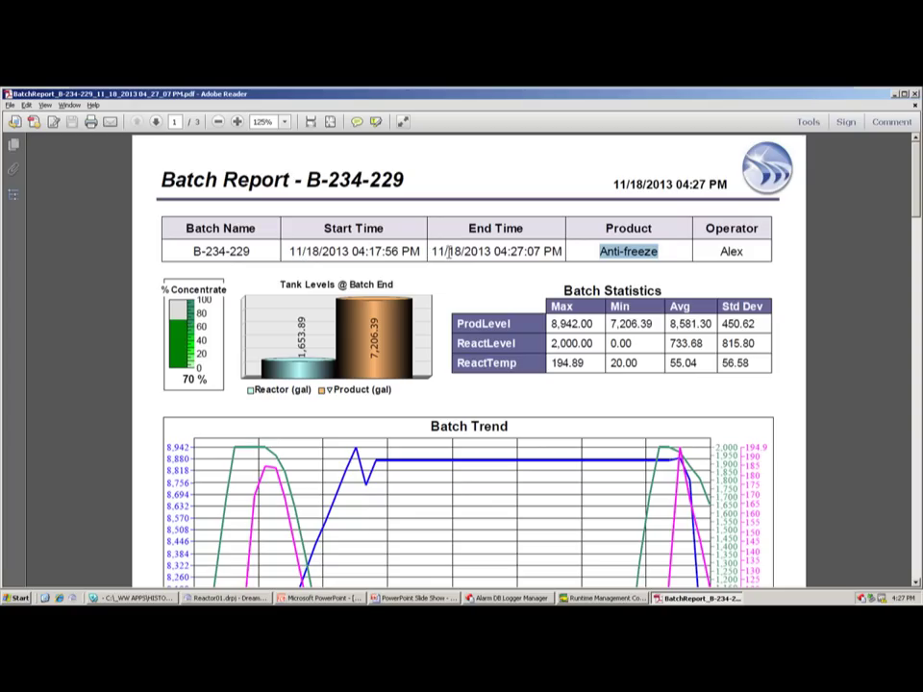
scroll(545, 255, down, 4)
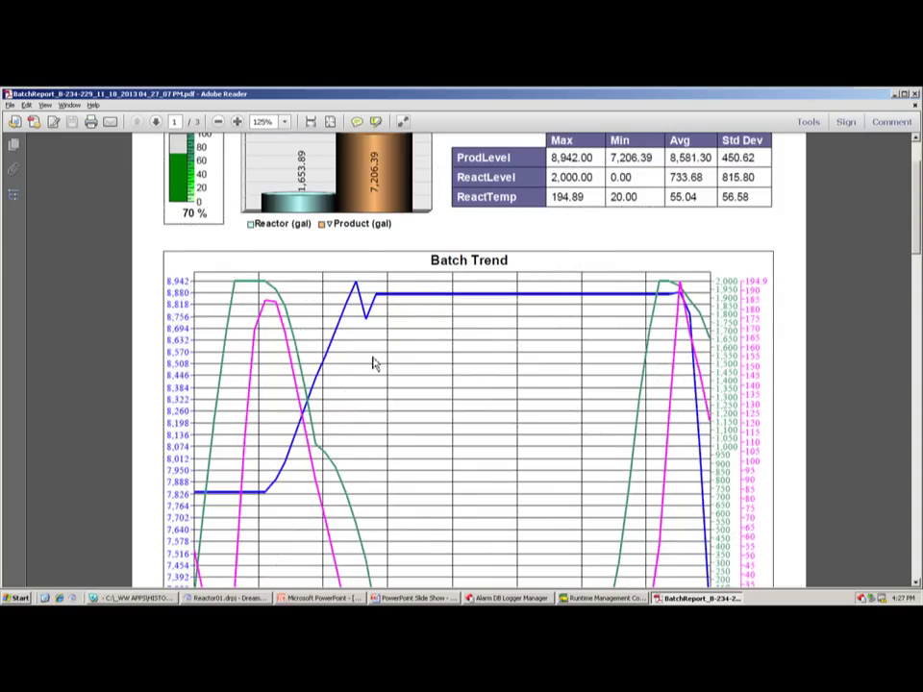
key(ctrl+minus)
key(ctrl+minus)
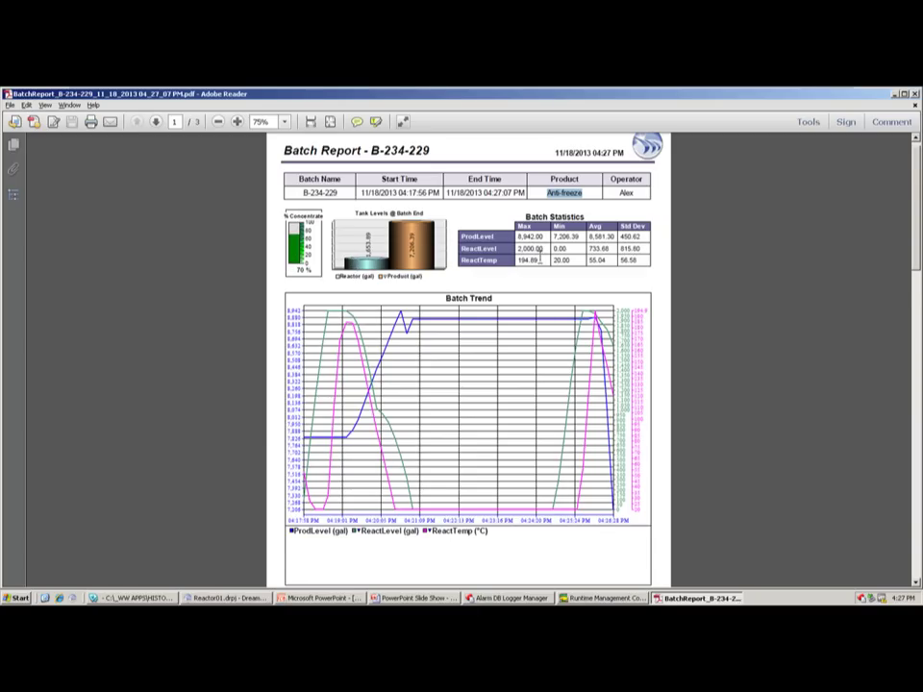
- Scroll through the remaining report pages, then minimize the reactor HMI
scroll(540, 255, down, 6)
scroll(458, 457, down, 10)
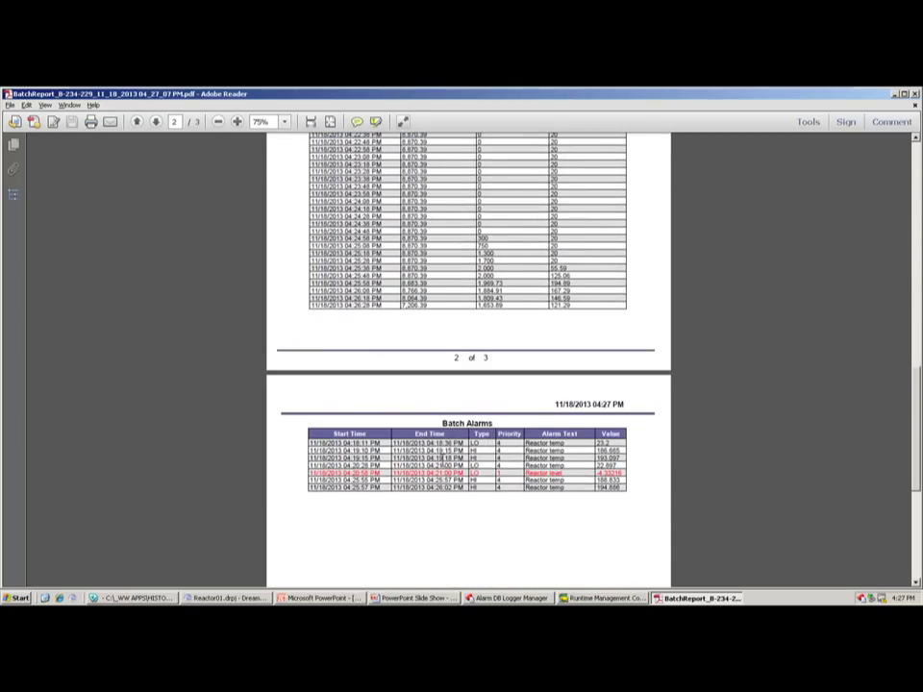
scroll(468, 346, down, 1)
scroll(428, 416, up, 15)
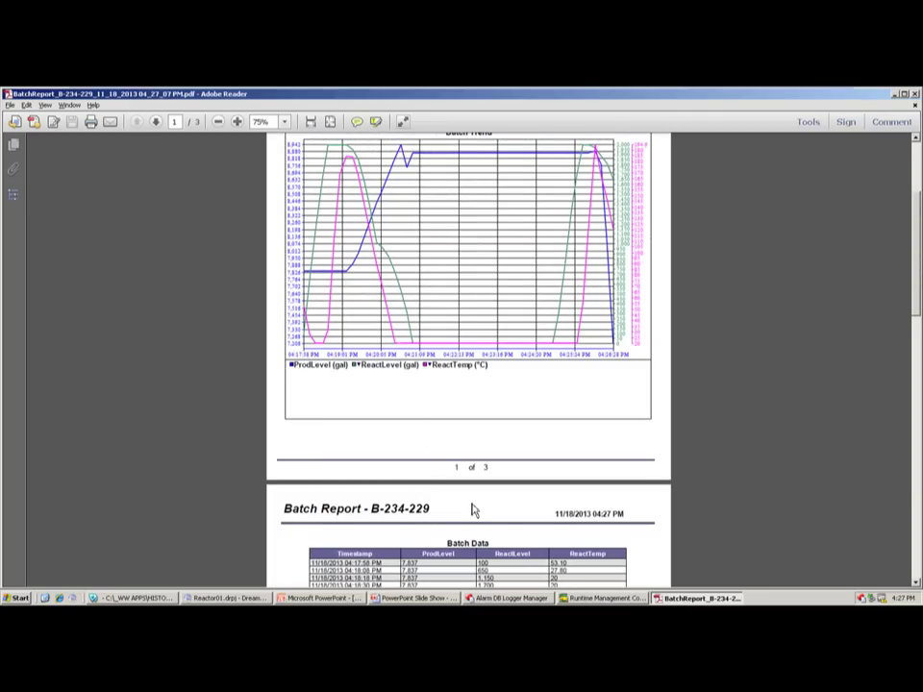
key(alt+Tab)
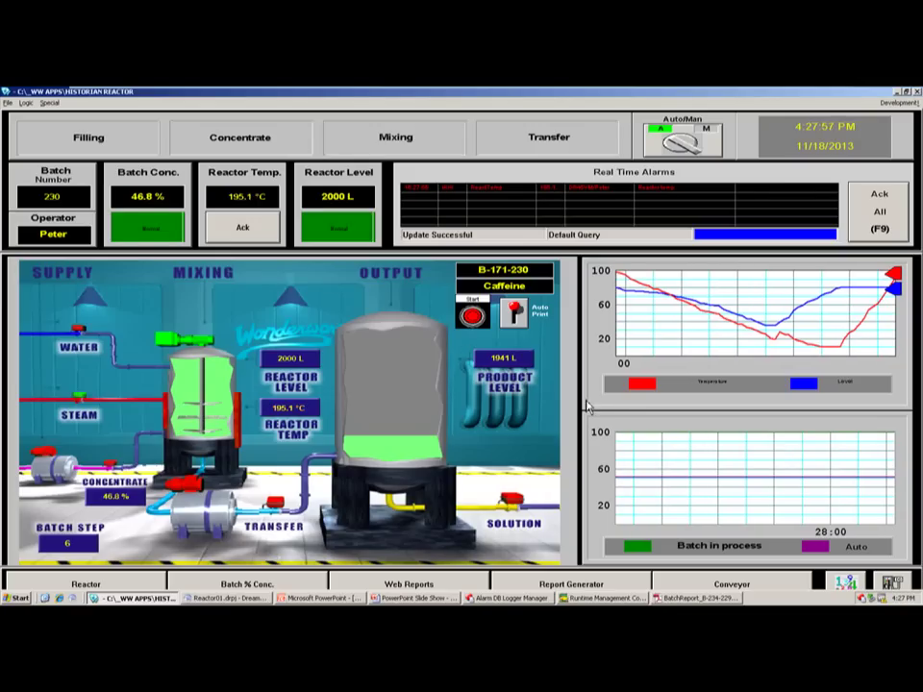
click(901, 96)
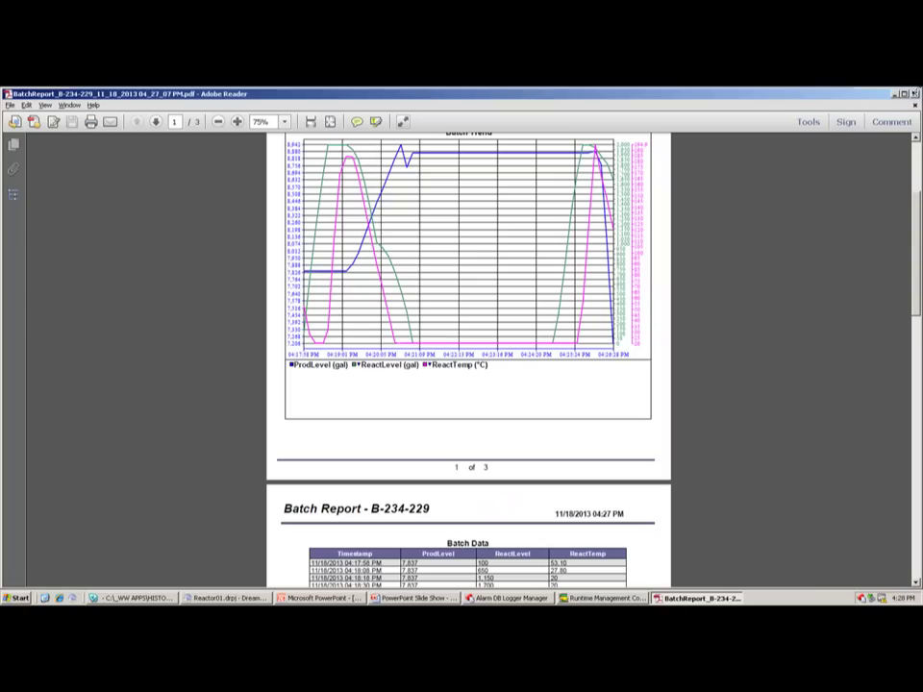
- Close the report PDF, minimize Dream Report, end the slide show and launch the web portal
click(916, 95)
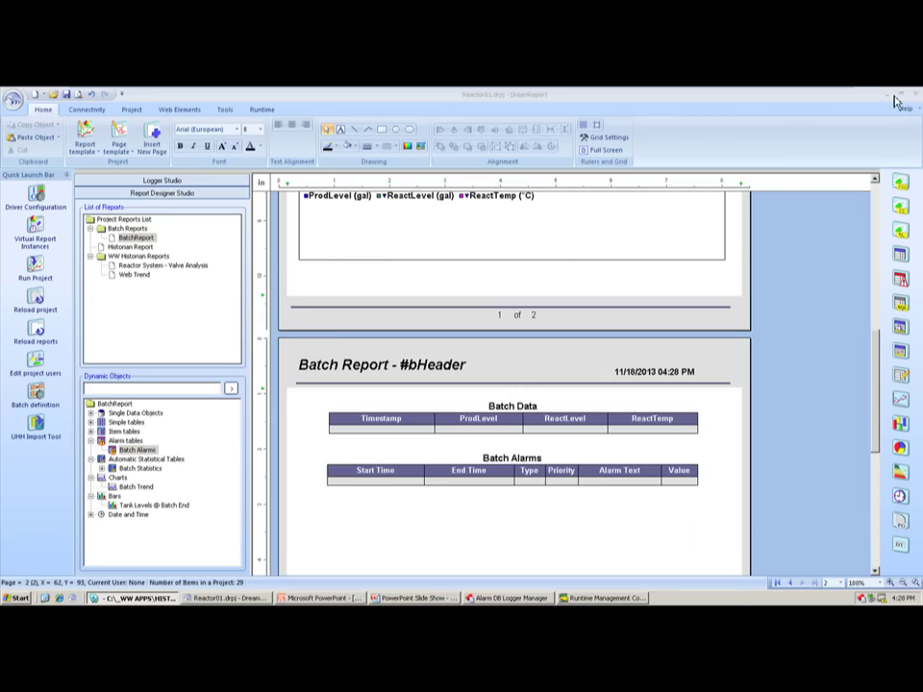
click(889, 95)
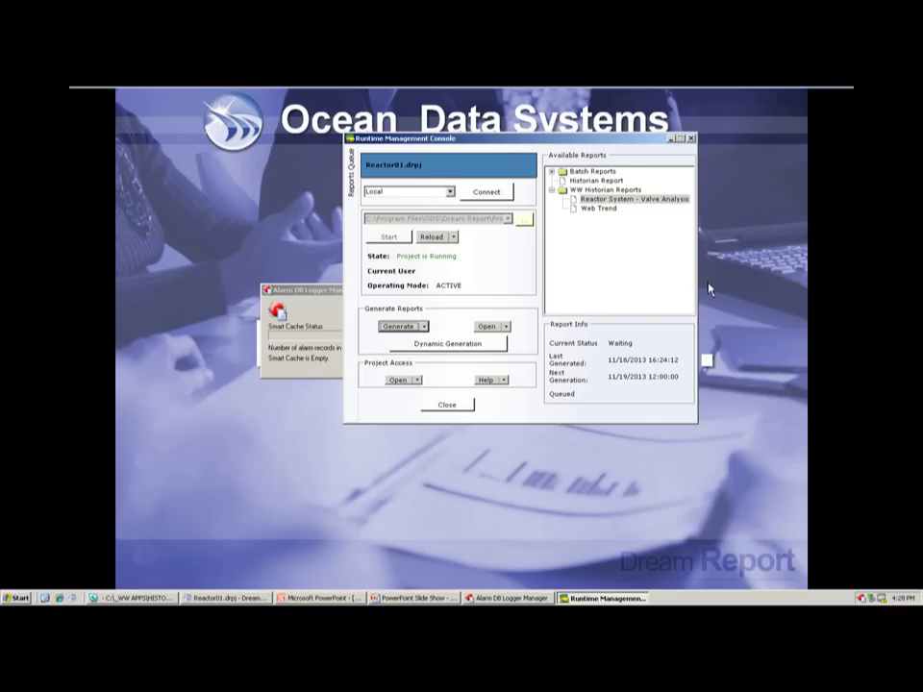
click(712, 318)
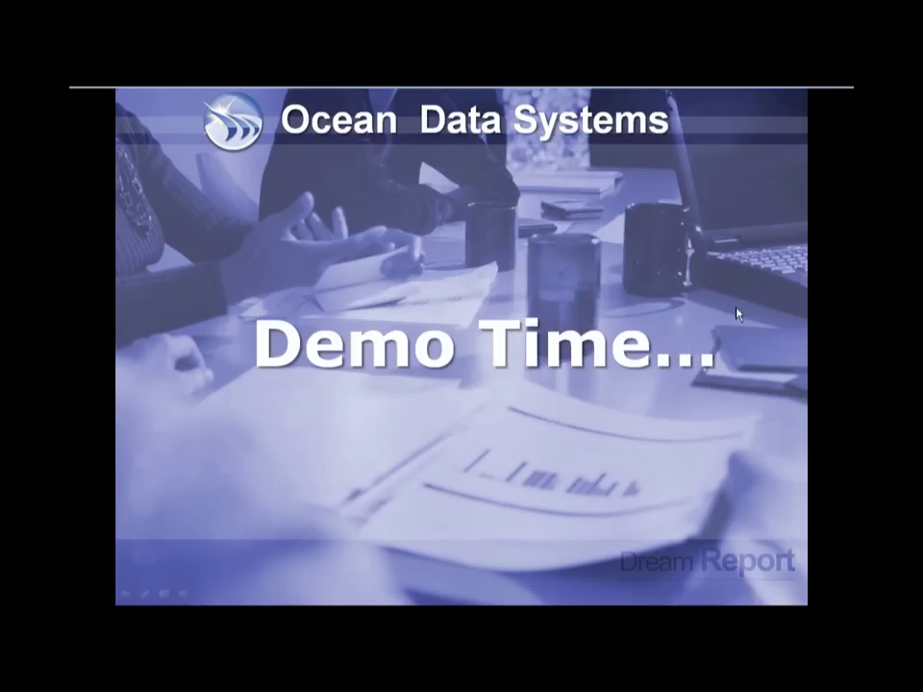
key(Escape)
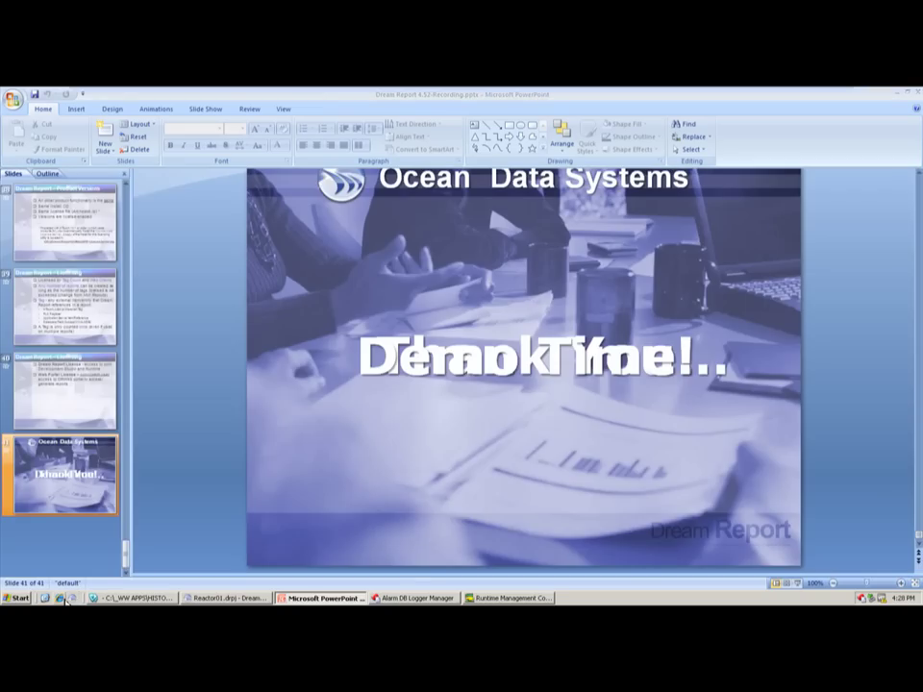
click(60, 598)
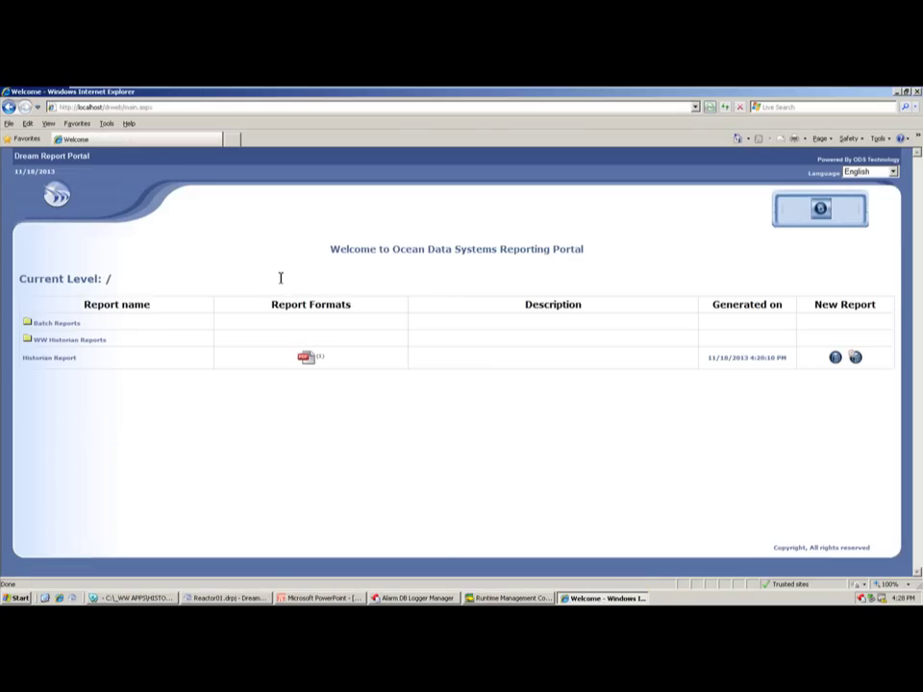
- View the latest Historian Report, then open Batch Report B-204-314 from the Batch Reports folder
click(307, 359)
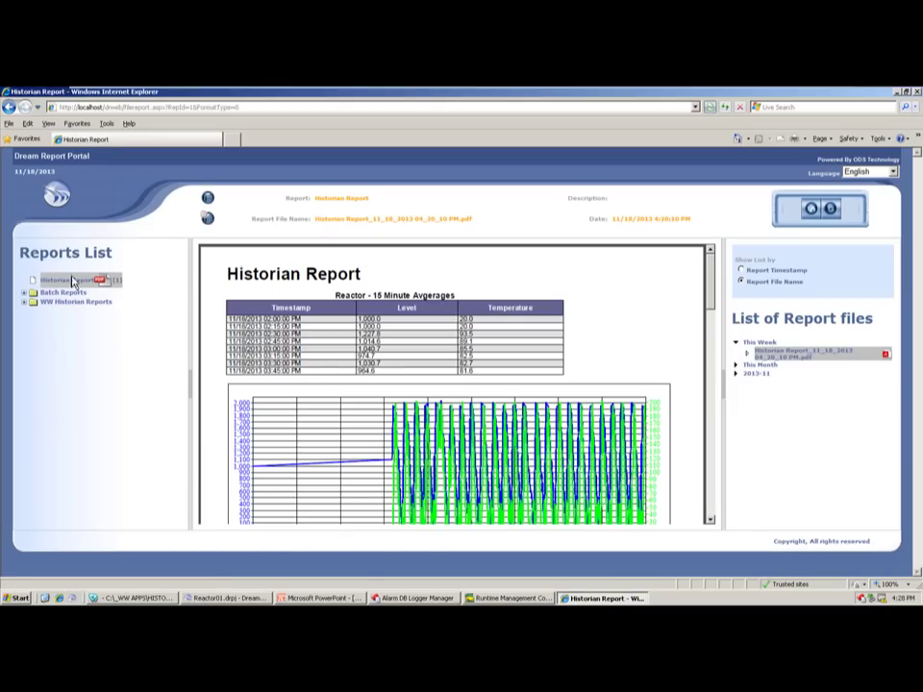
click(24, 293)
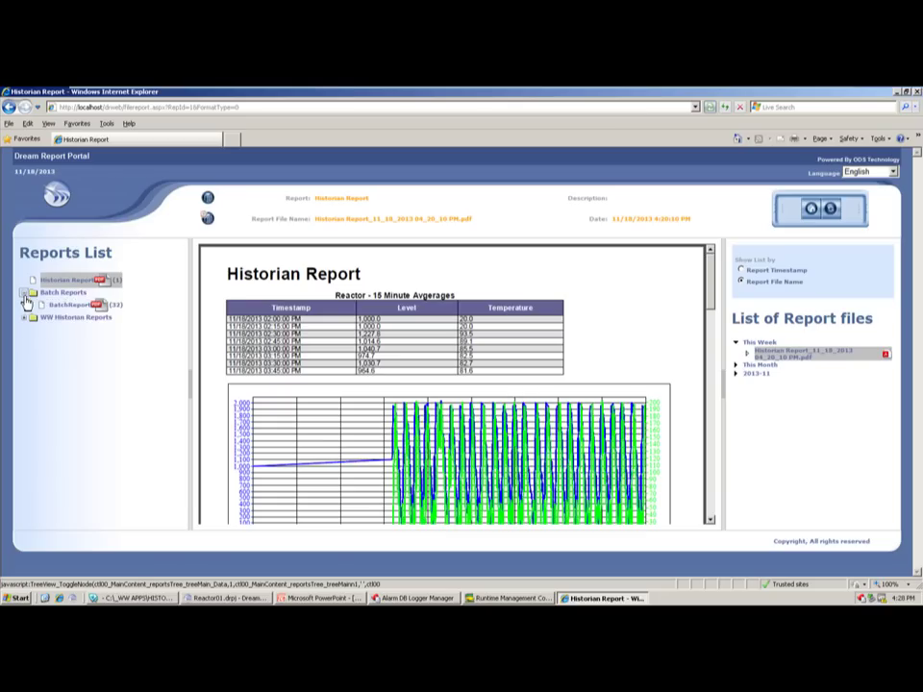
click(72, 304)
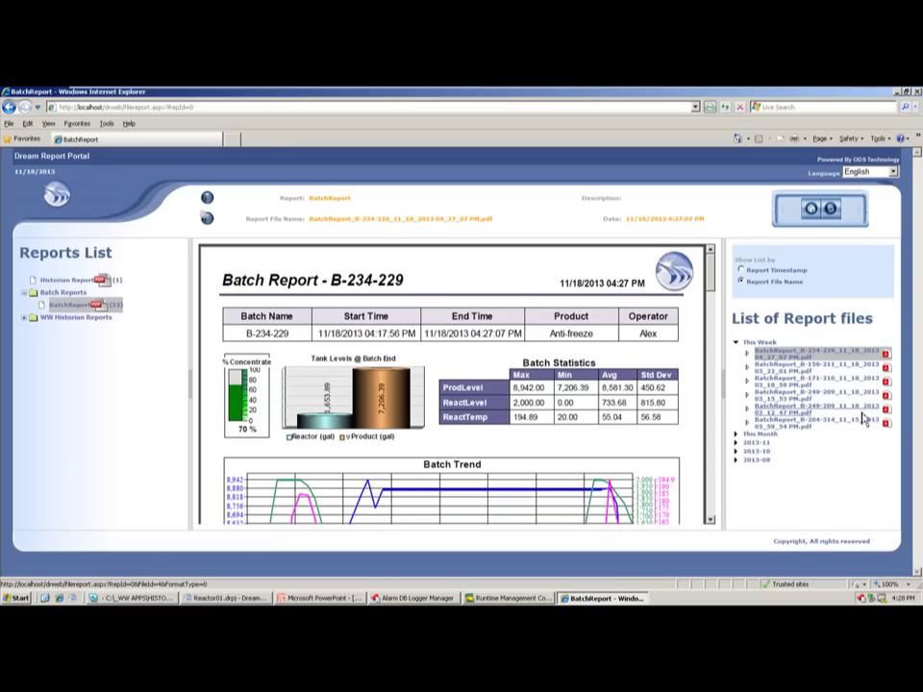
click(758, 447)
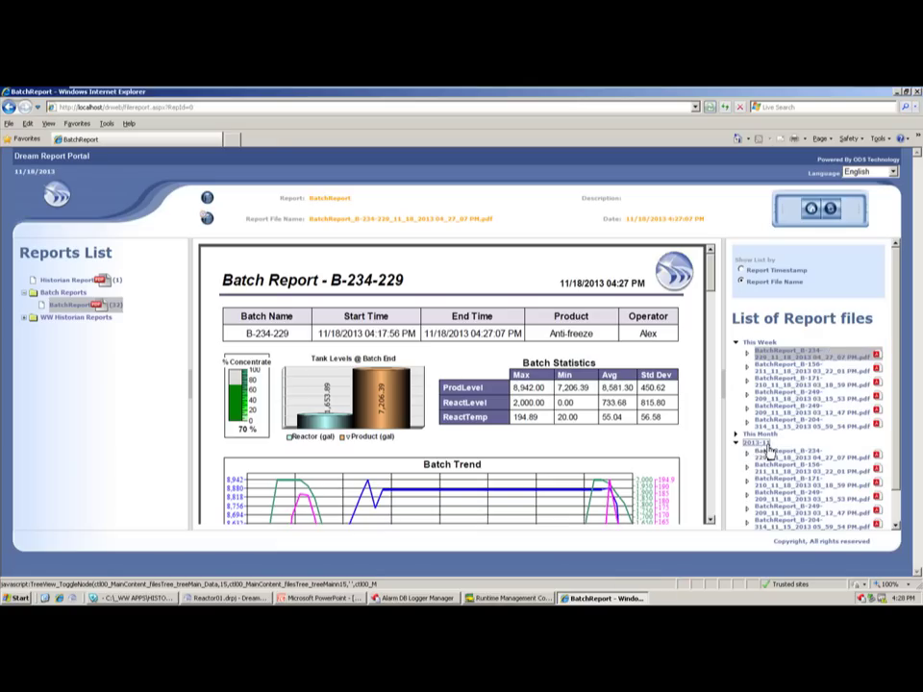
click(797, 461)
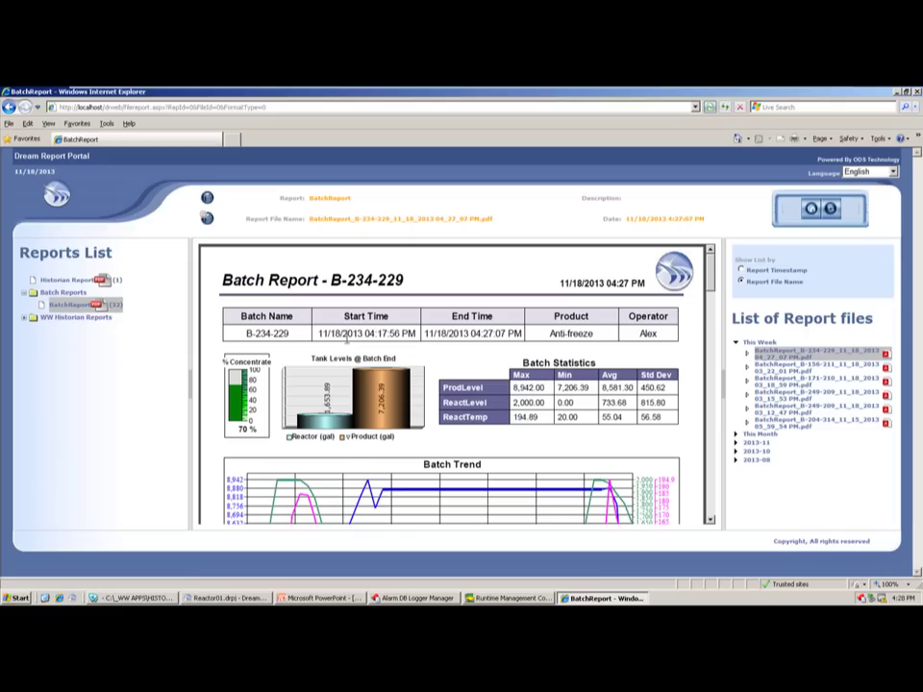
click(783, 432)
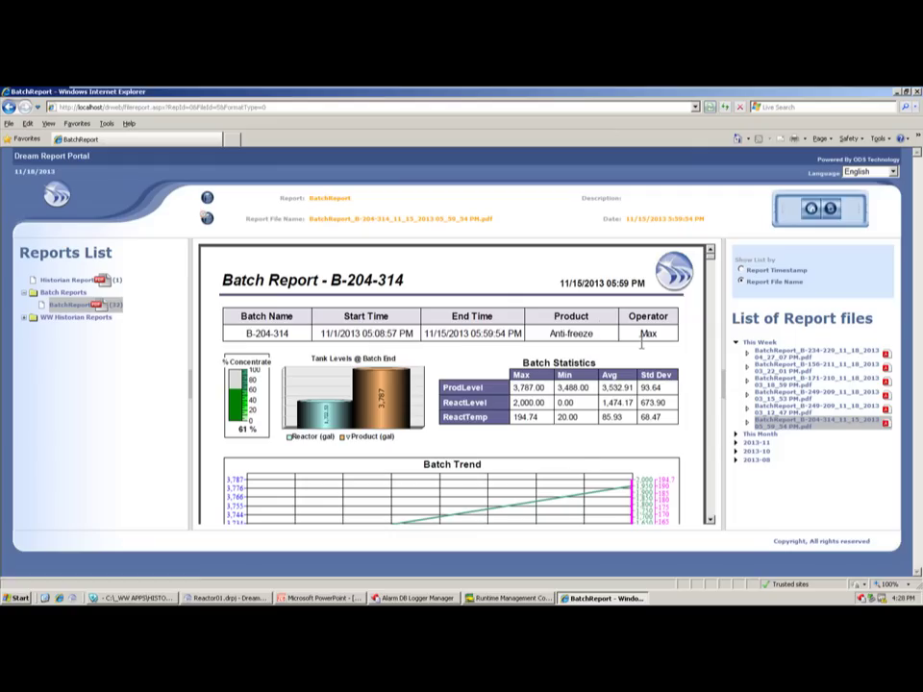
- Scroll through the B-204-314 report, then bring the InTouch reactor window forward
scroll(602, 329, down, 10)
scroll(642, 349, down, 3)
scroll(640, 346, up, 10)
scroll(640, 338, up, 1)
click(898, 94)
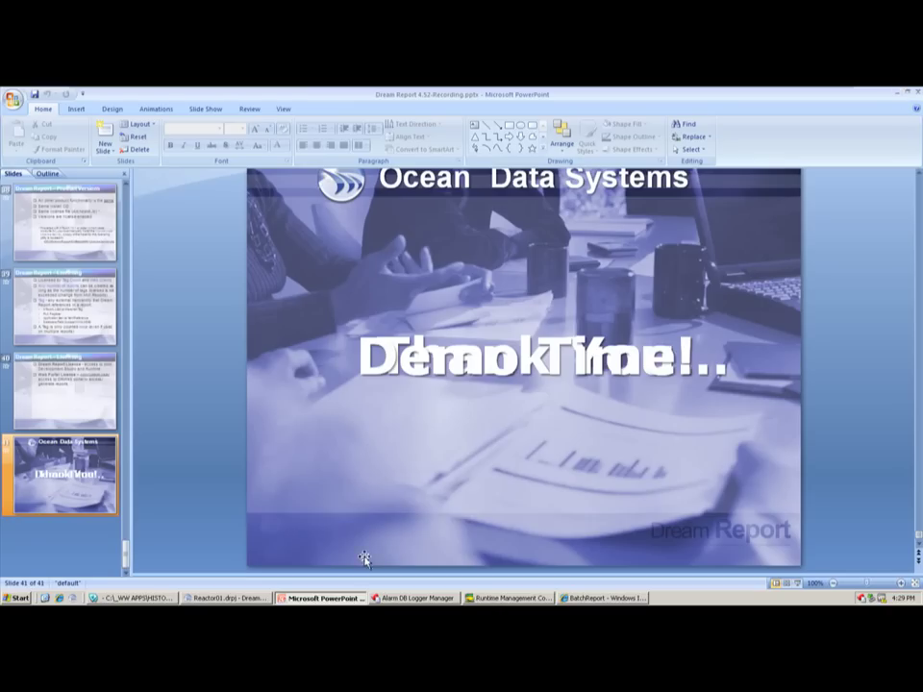
click(562, 598)
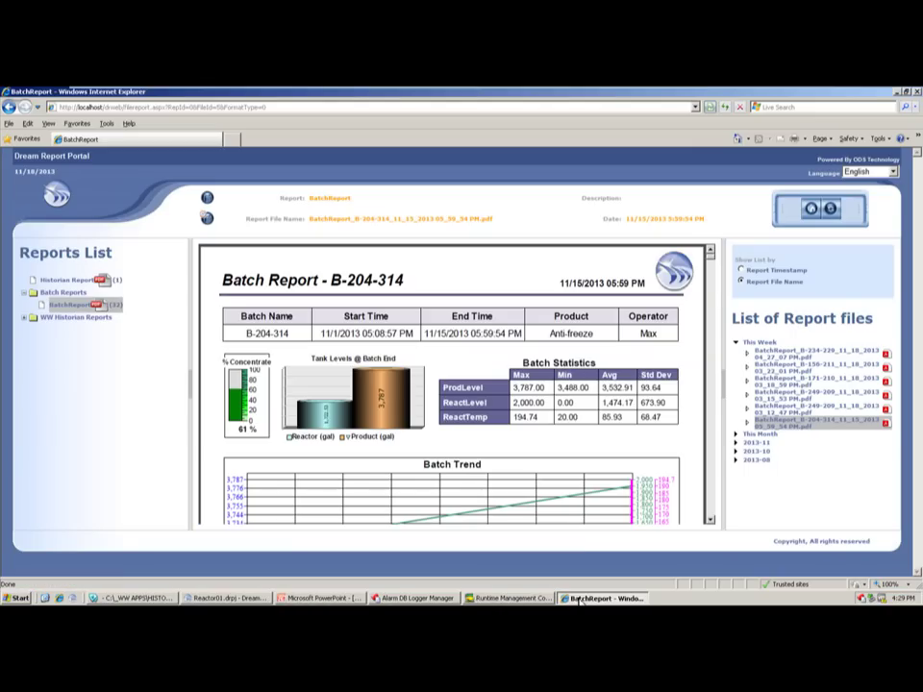
click(130, 598)
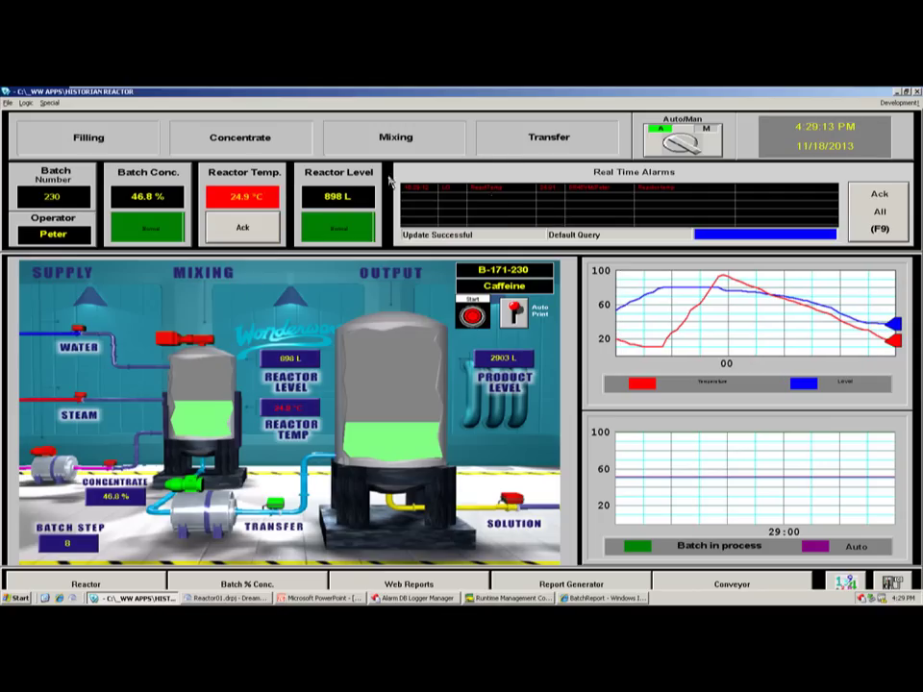
- Open the embedded Web Reports portal home and close the separate batch report browser window
click(447, 585)
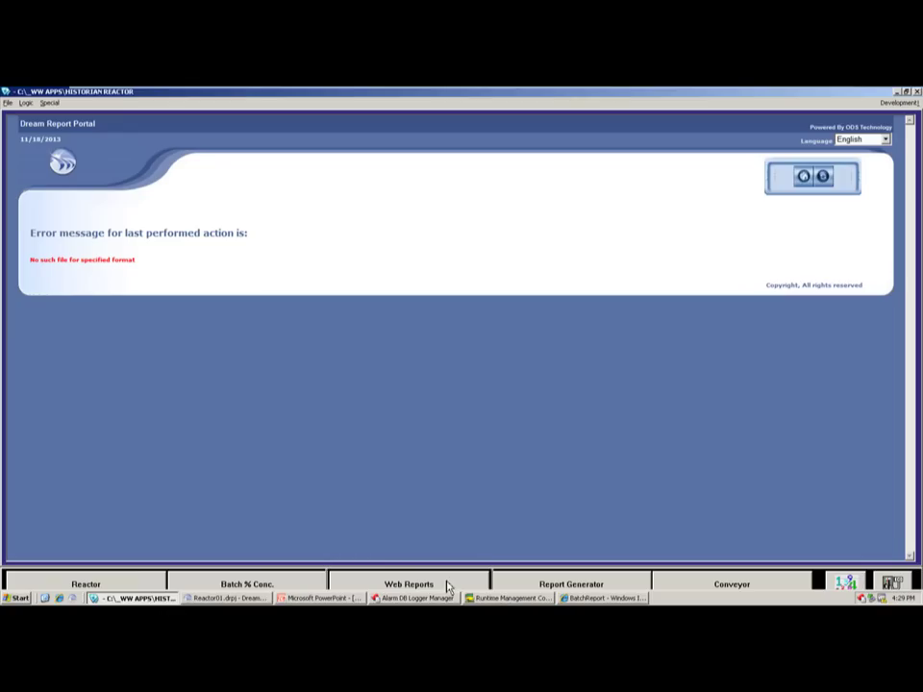
click(823, 176)
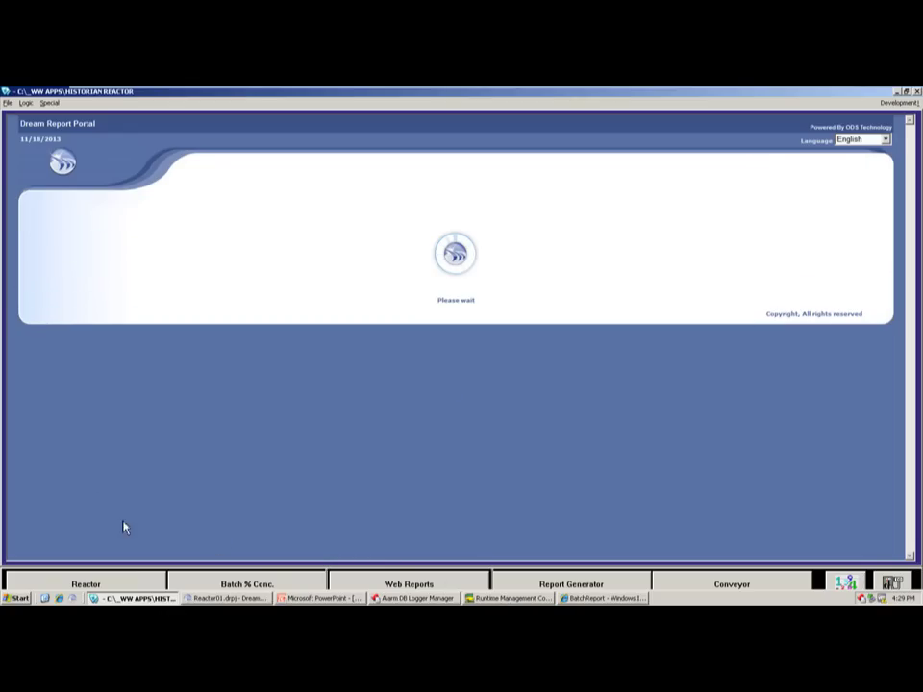
right_click(590, 598)
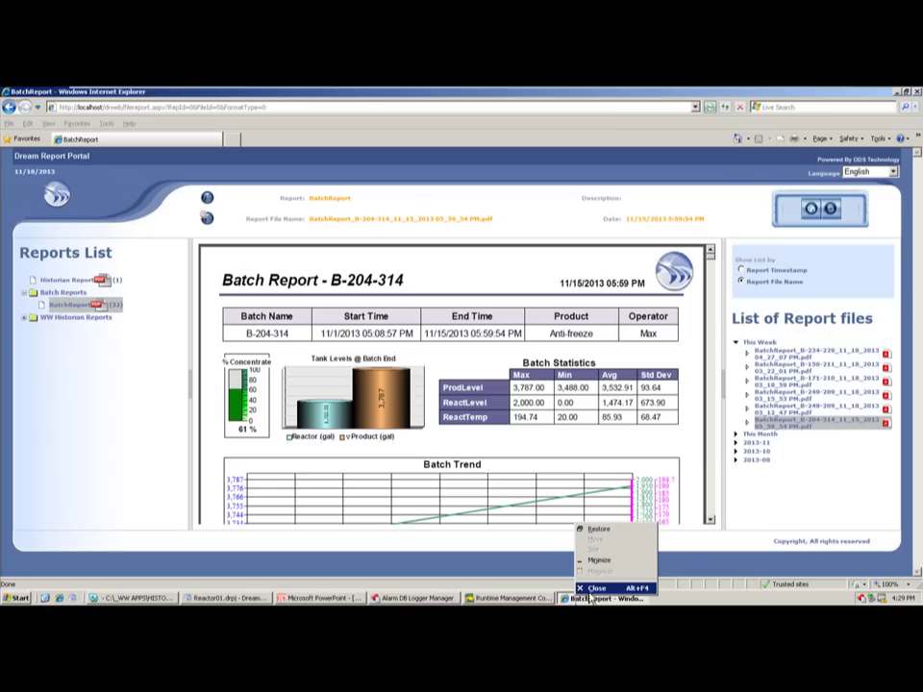
click(596, 588)
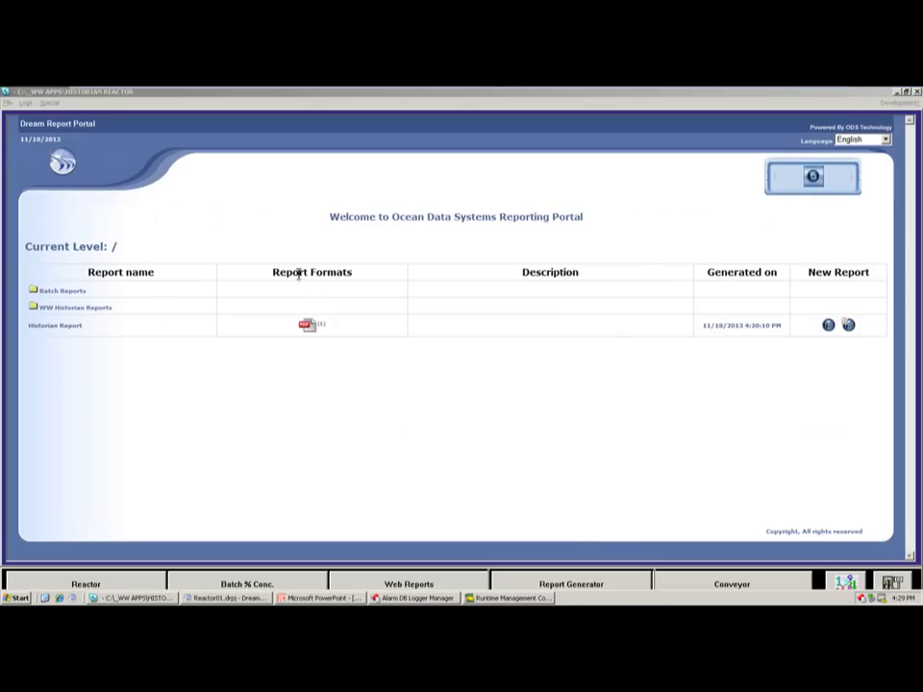
- Open the Batch Reports folder and start a new on-demand BatchReport run
click(91, 584)
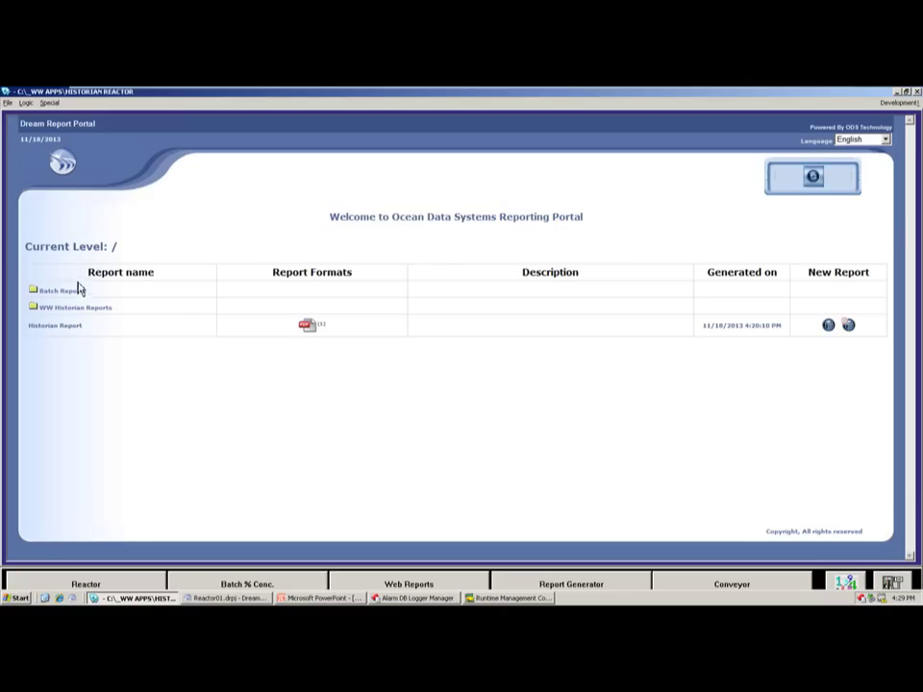
click(64, 292)
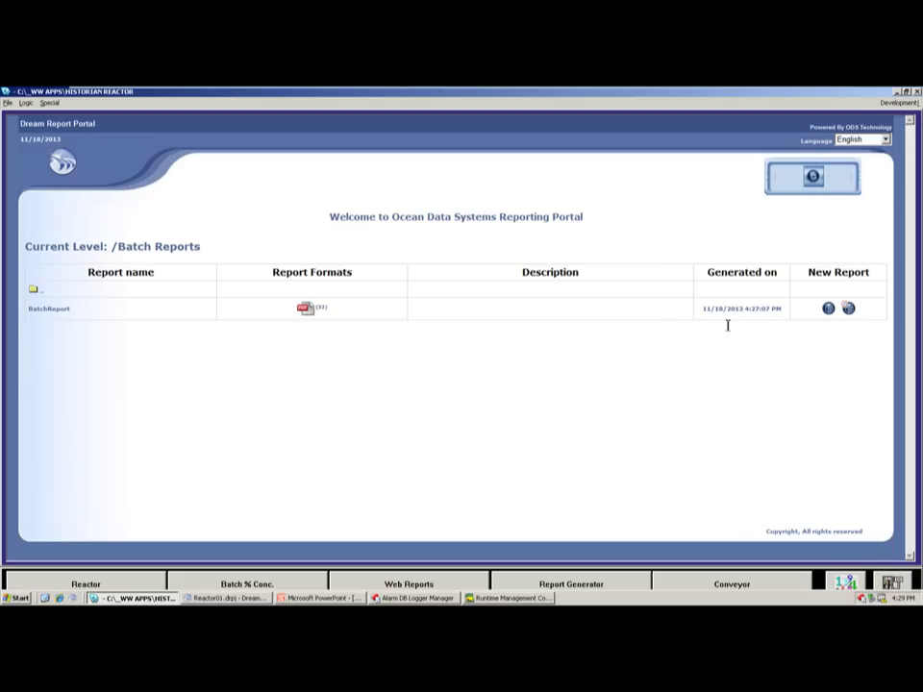
click(850, 309)
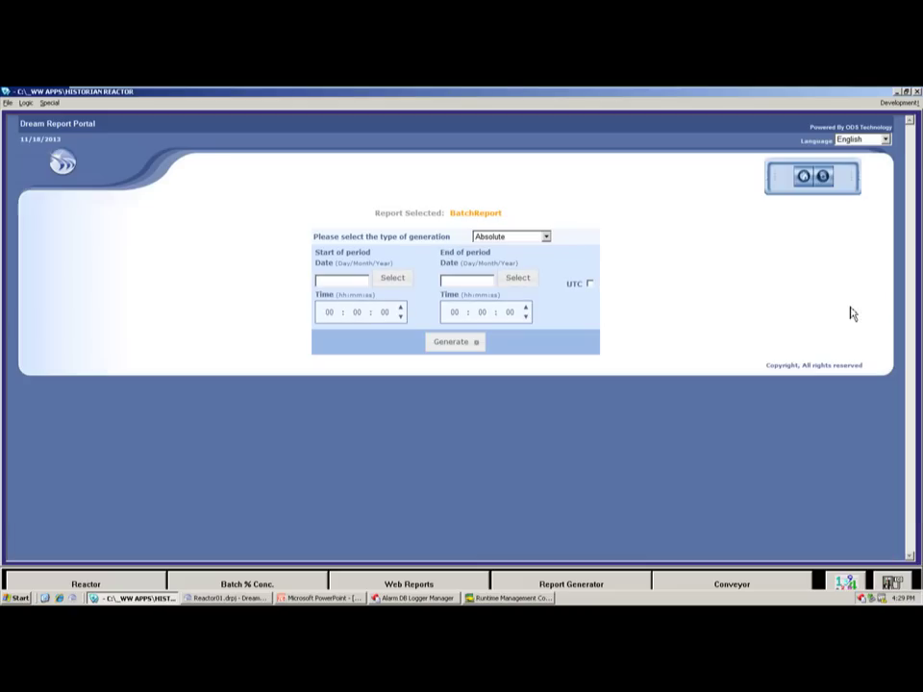
- Set generation type to Batch Based, mode Absolute batch ID, and choose batch B-820-41
click(546, 237)
click(547, 241)
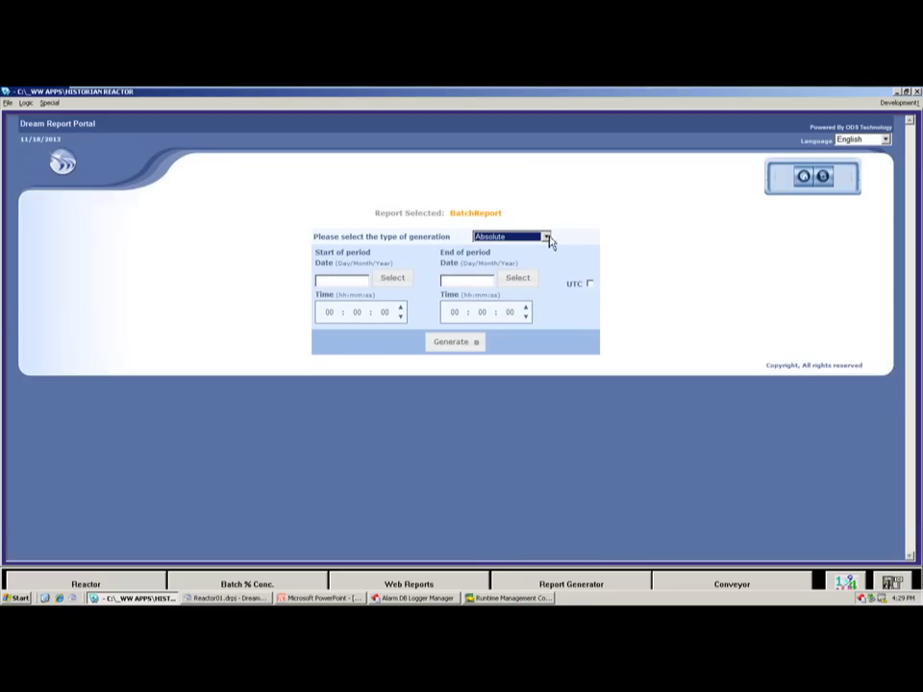
click(546, 238)
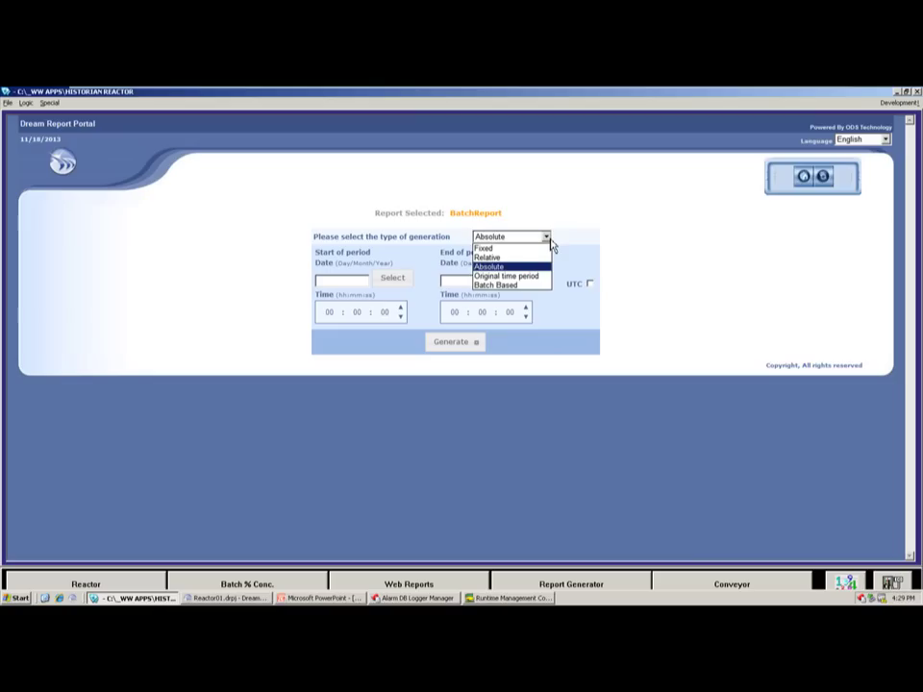
click(508, 285)
click(502, 269)
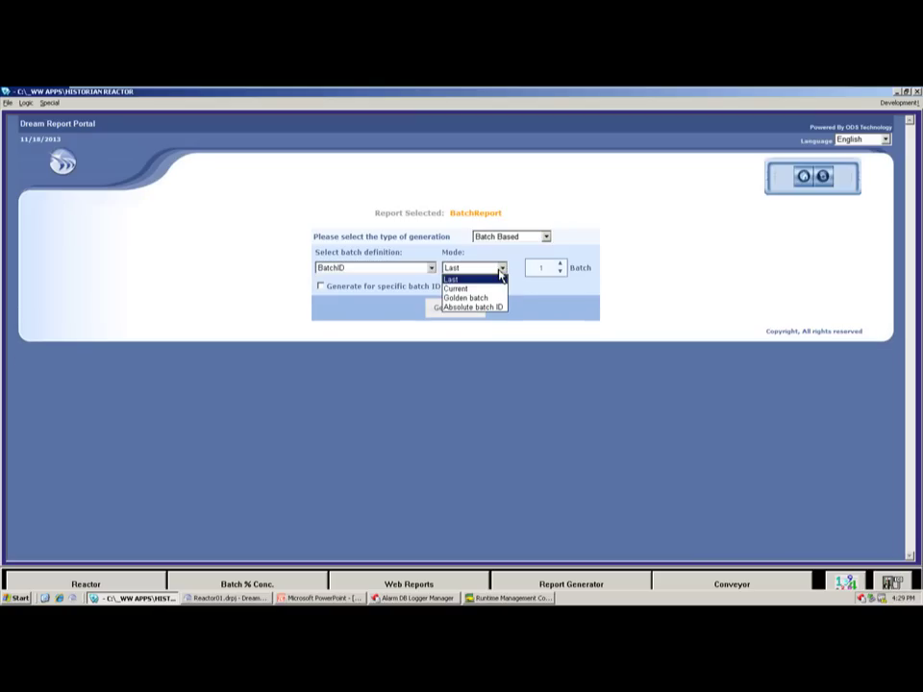
click(478, 307)
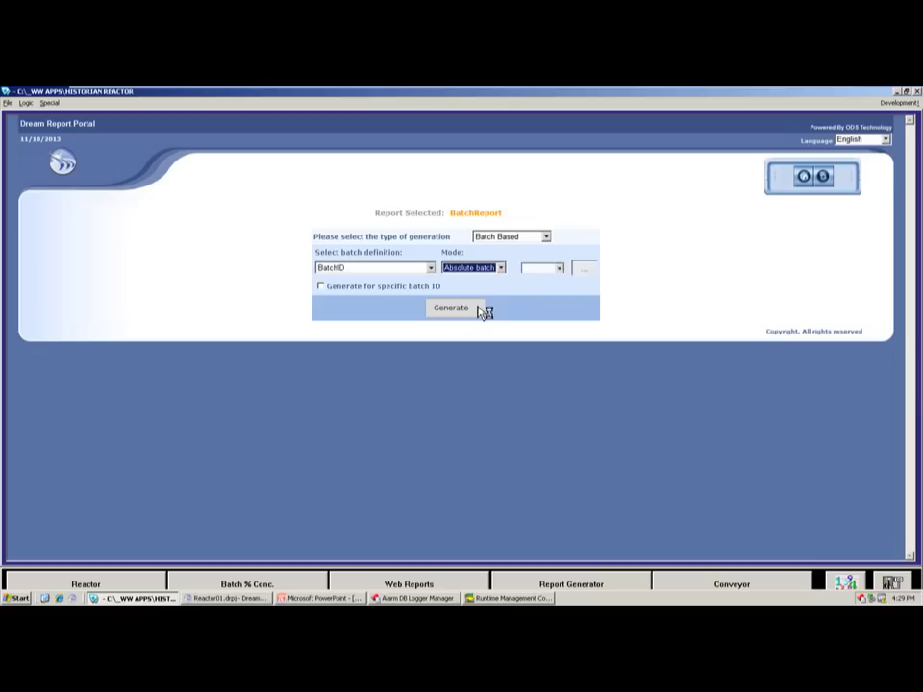
click(554, 272)
drag(559, 295, 564, 389)
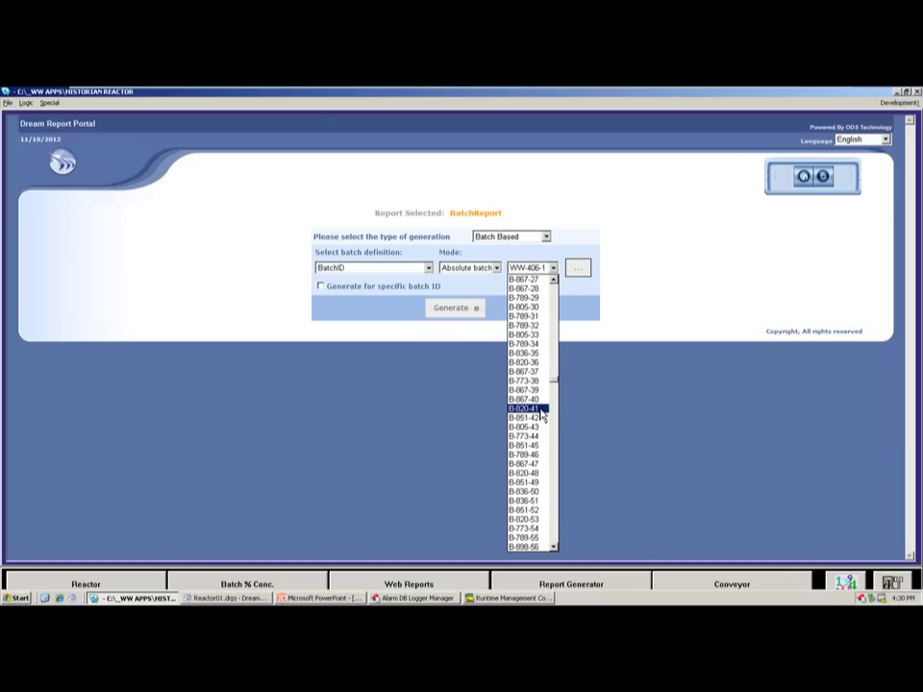
click(535, 410)
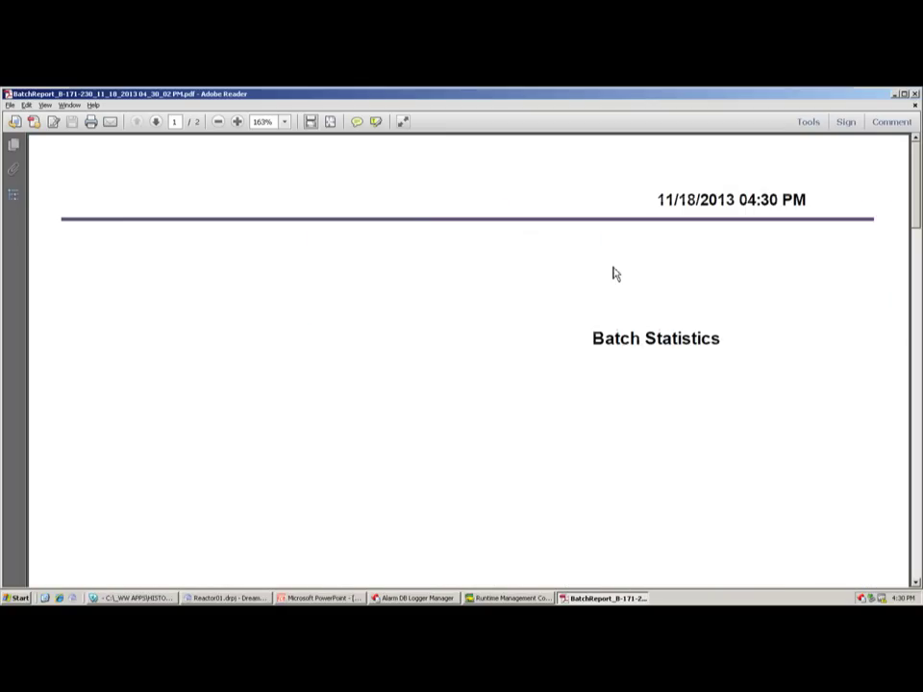
- Close the popped-up PDF, generate the B-820-41 report, and scroll through its trend and alarms
click(915, 94)
key(alt+Tab)
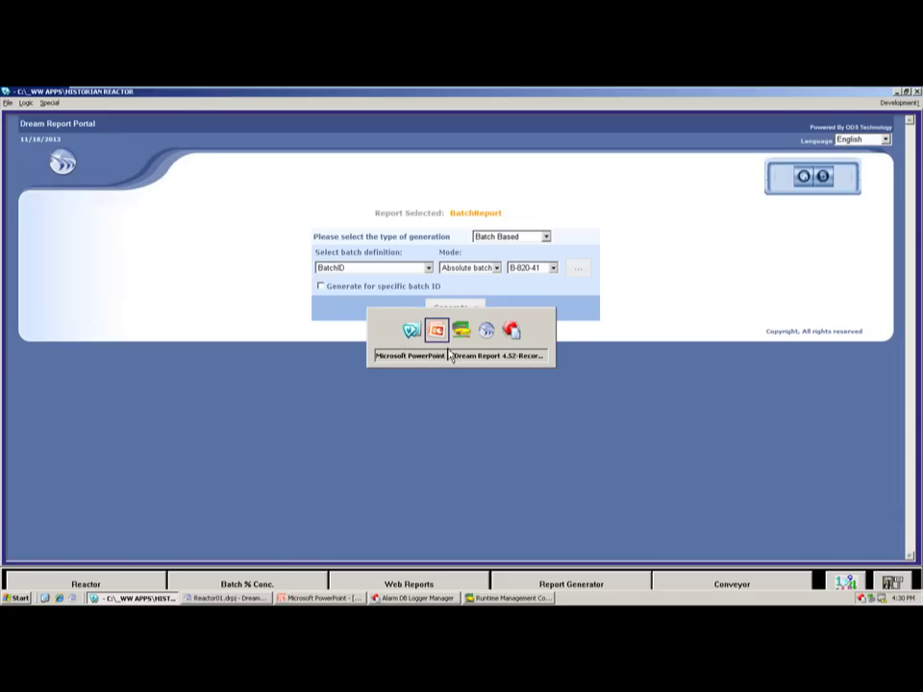
key(alt+Tab)
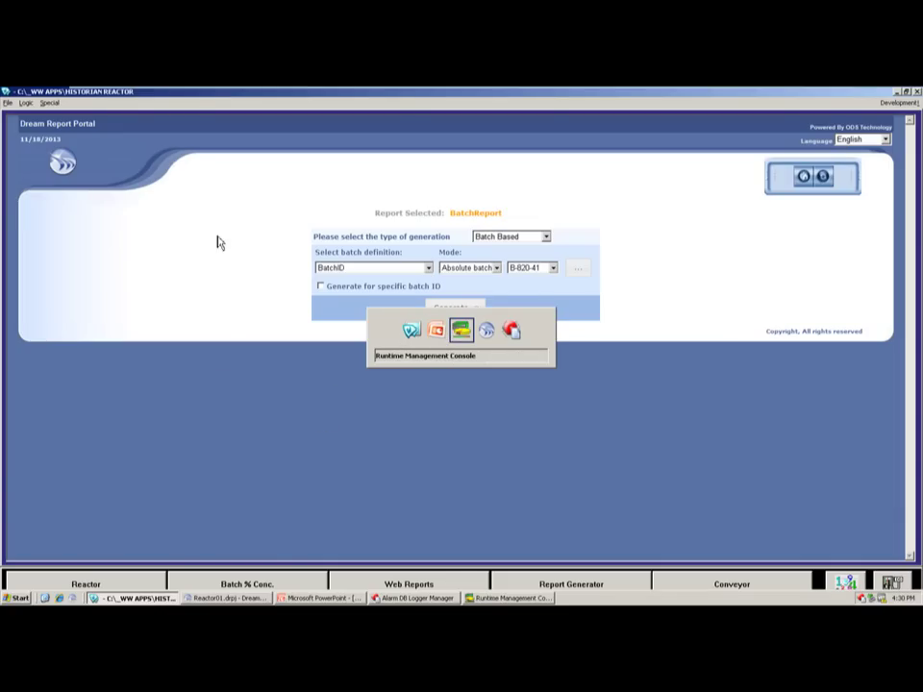
key(Escape)
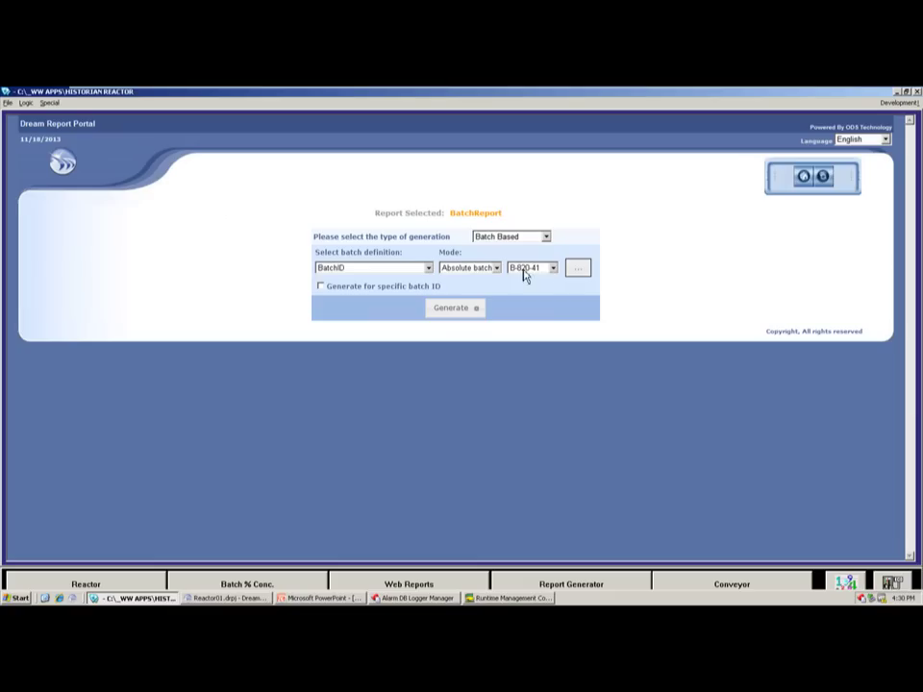
click(450, 311)
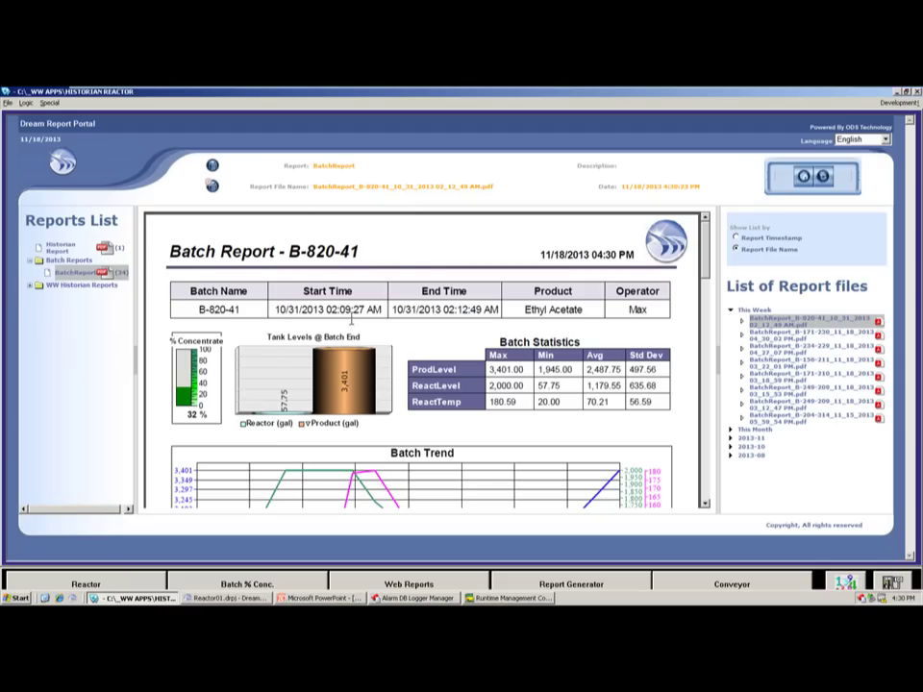
scroll(512, 318, down, 15)
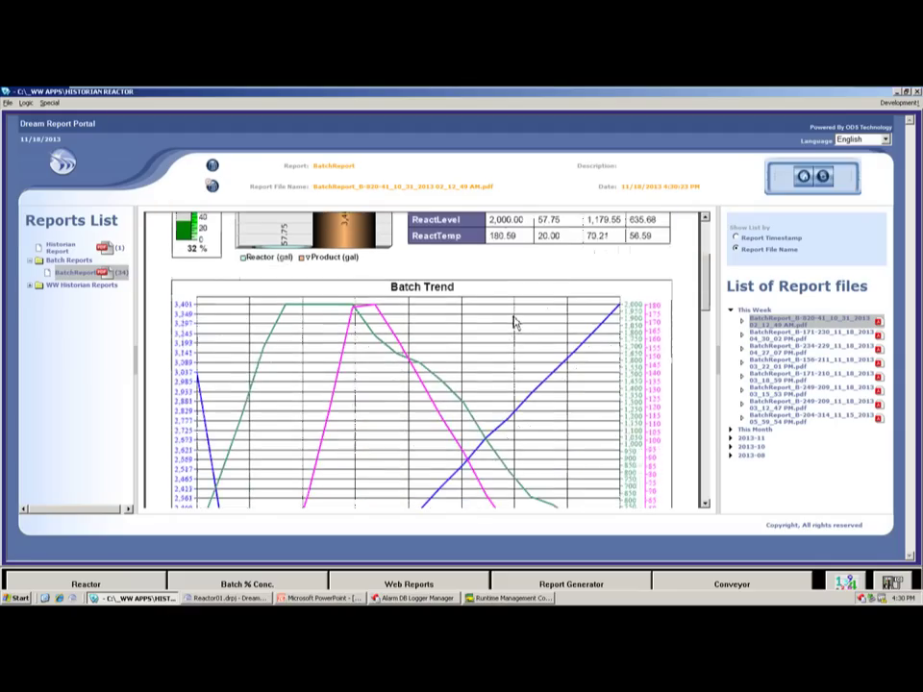
scroll(511, 317, down, 5)
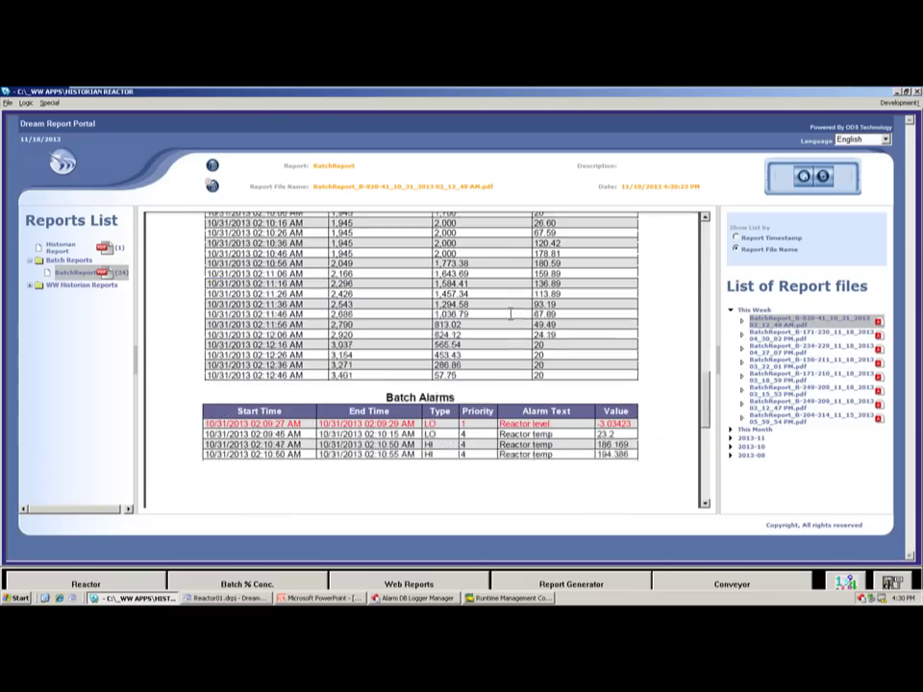
scroll(511, 320, up, 20)
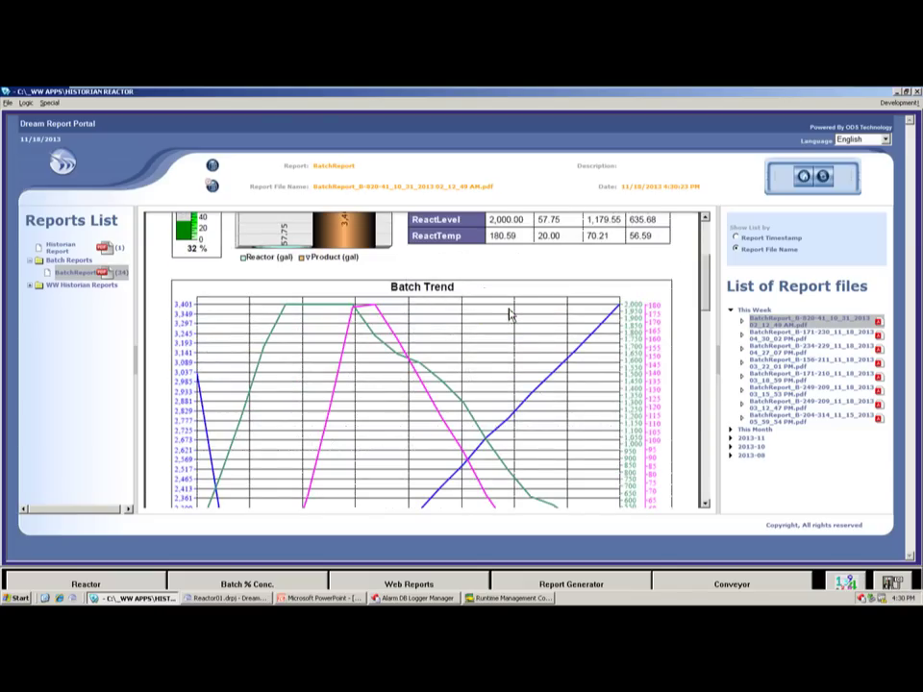
scroll(426, 366, up, 5)
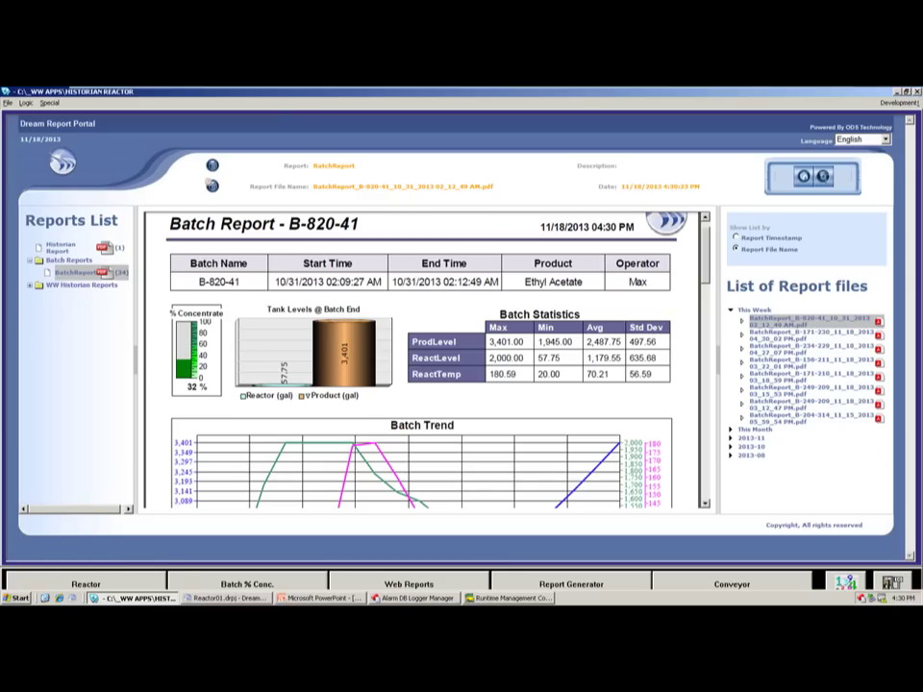
- Start a new on-demand Historian Report with Fixed generation type and Last time definition
click(813, 176)
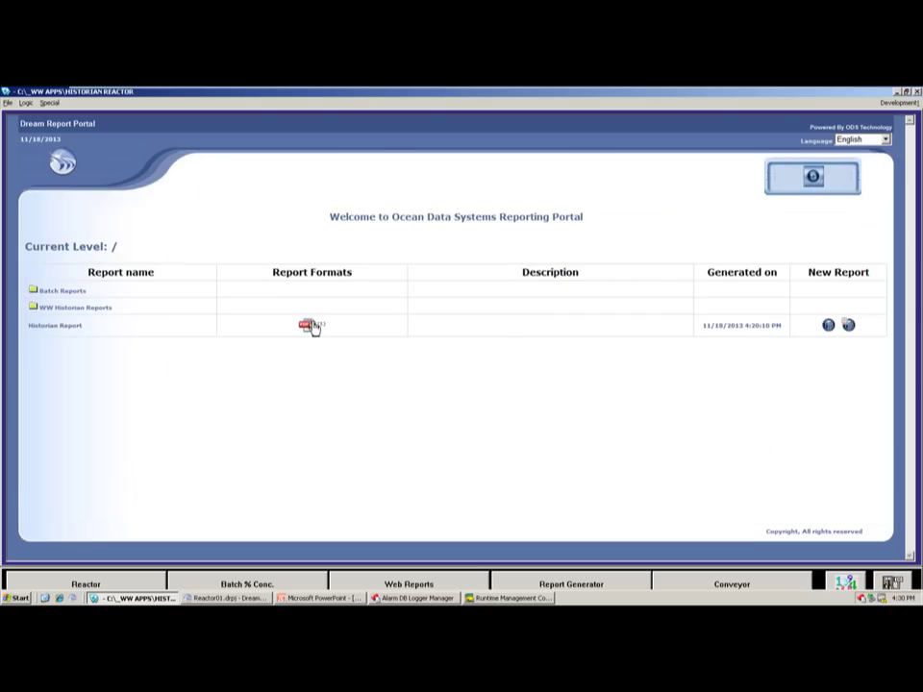
click(850, 327)
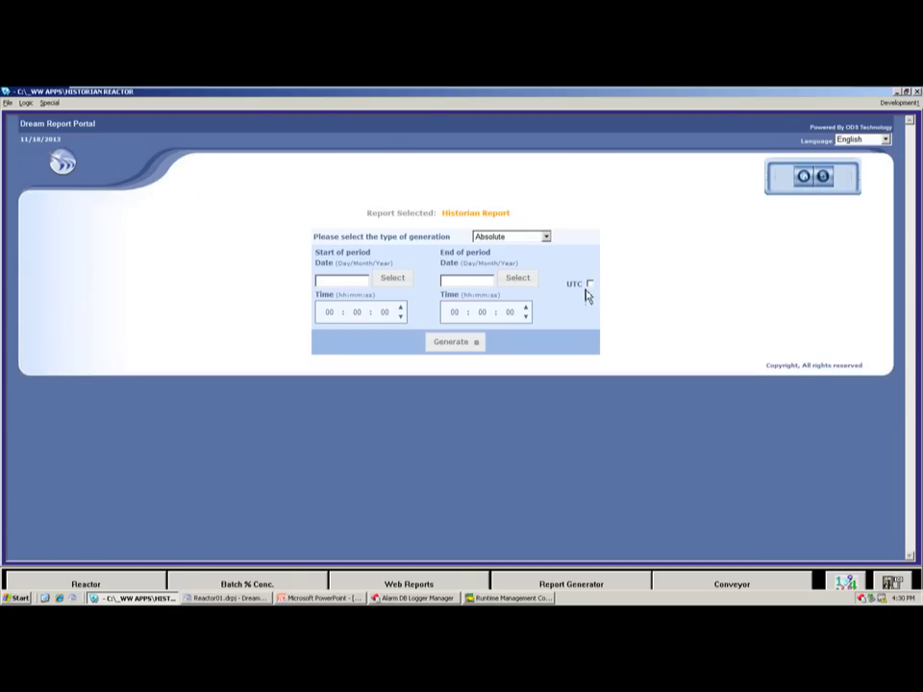
click(546, 238)
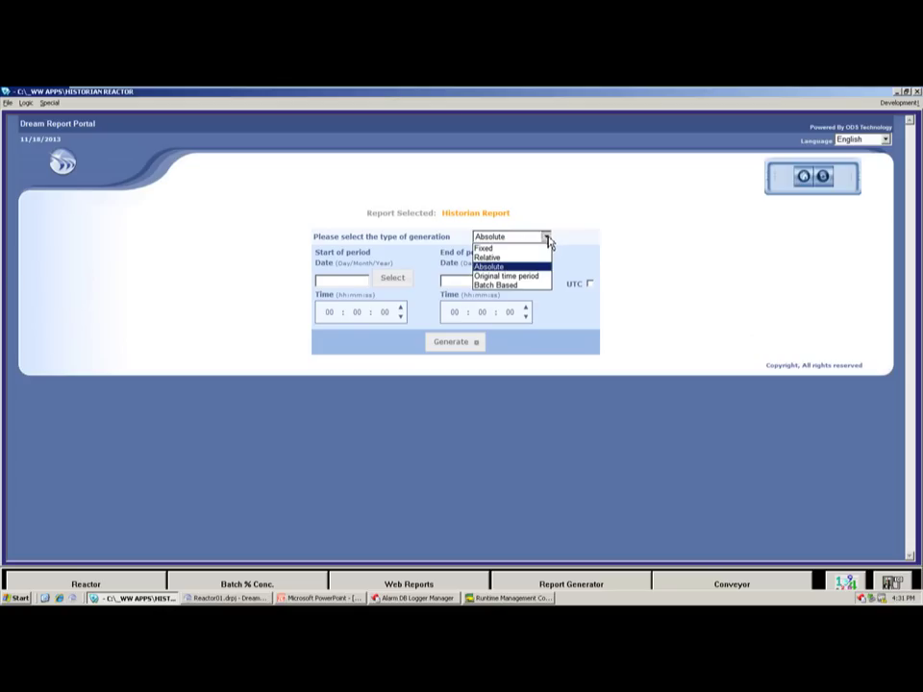
click(486, 248)
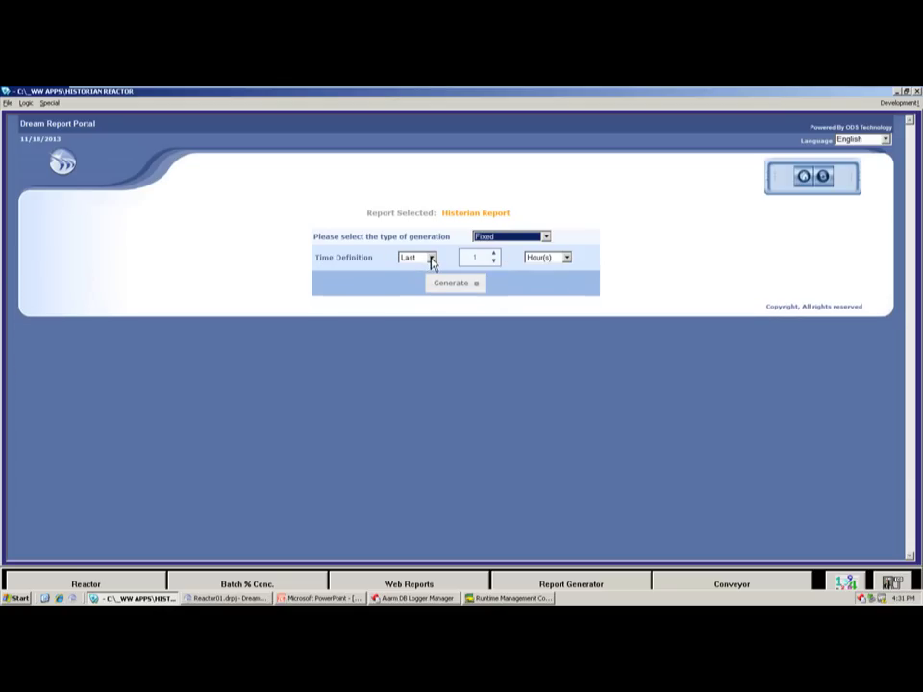
click(432, 257)
click(434, 259)
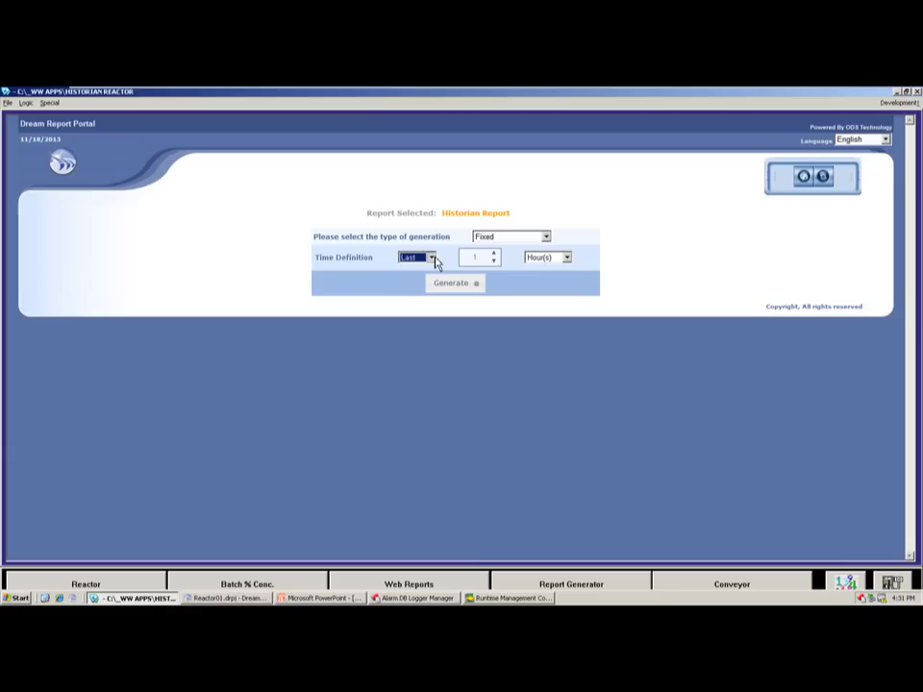
- Confirm the Fixed type with Last 1 Hour(s) and generate the Historian Report
click(546, 237)
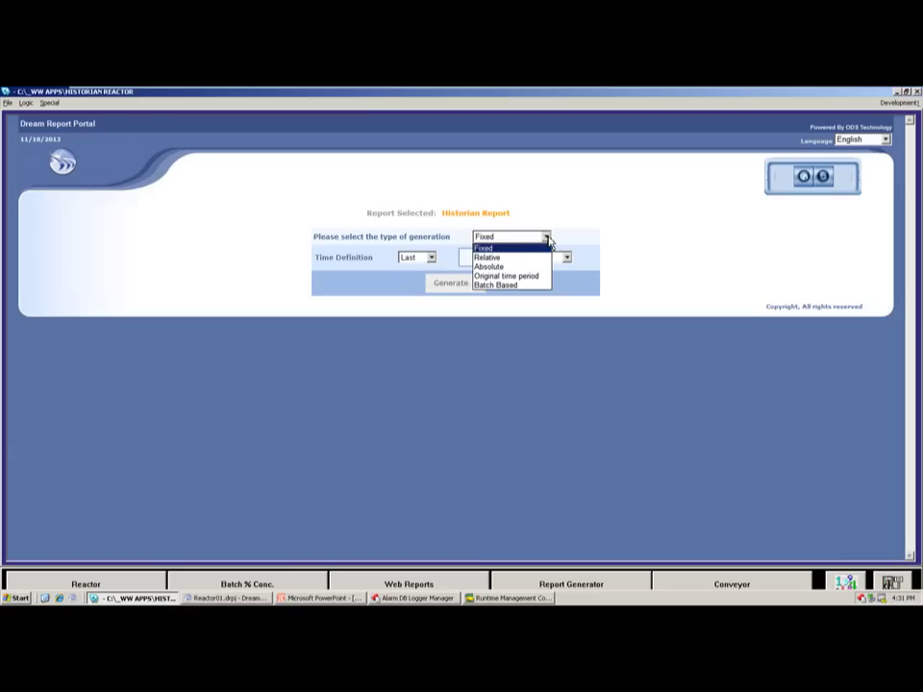
click(491, 258)
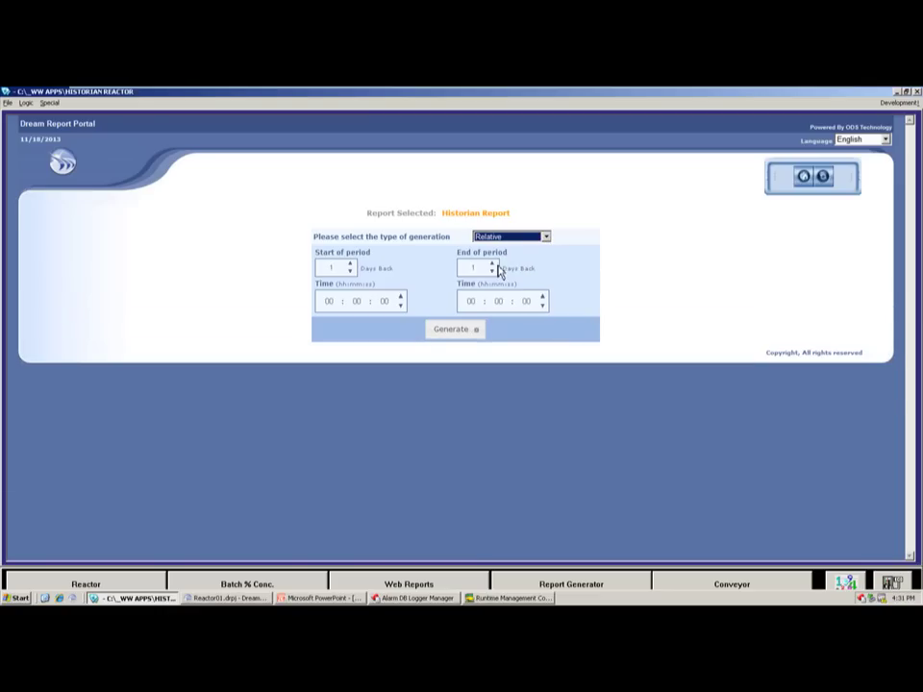
click(546, 238)
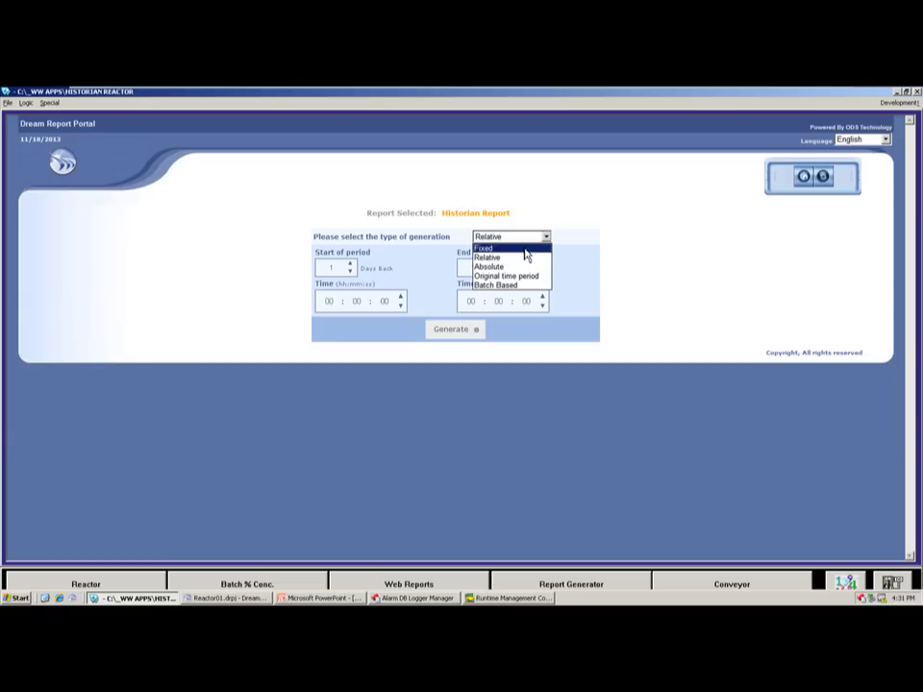
click(524, 248)
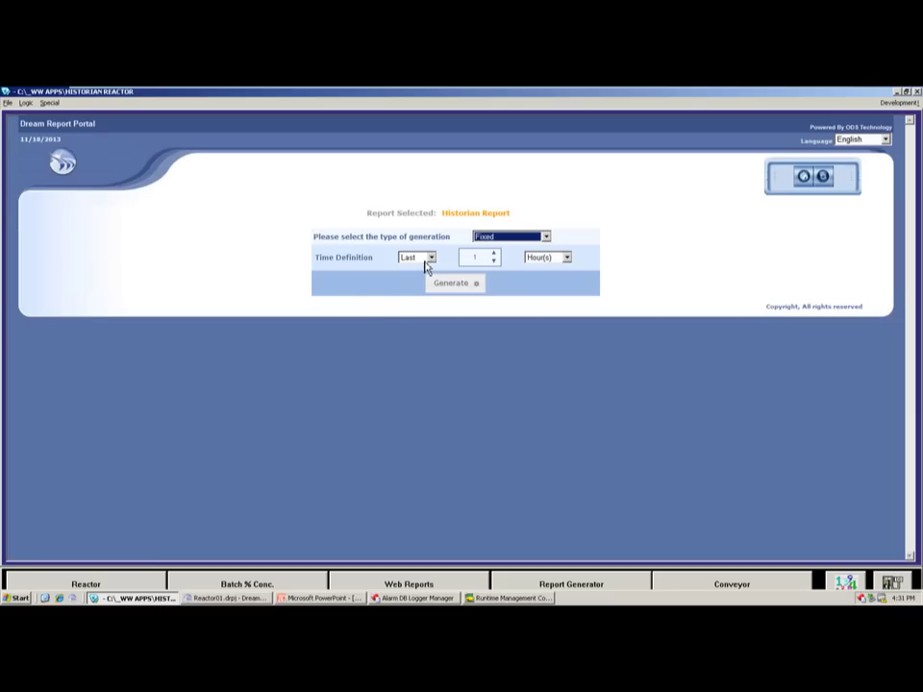
click(432, 257)
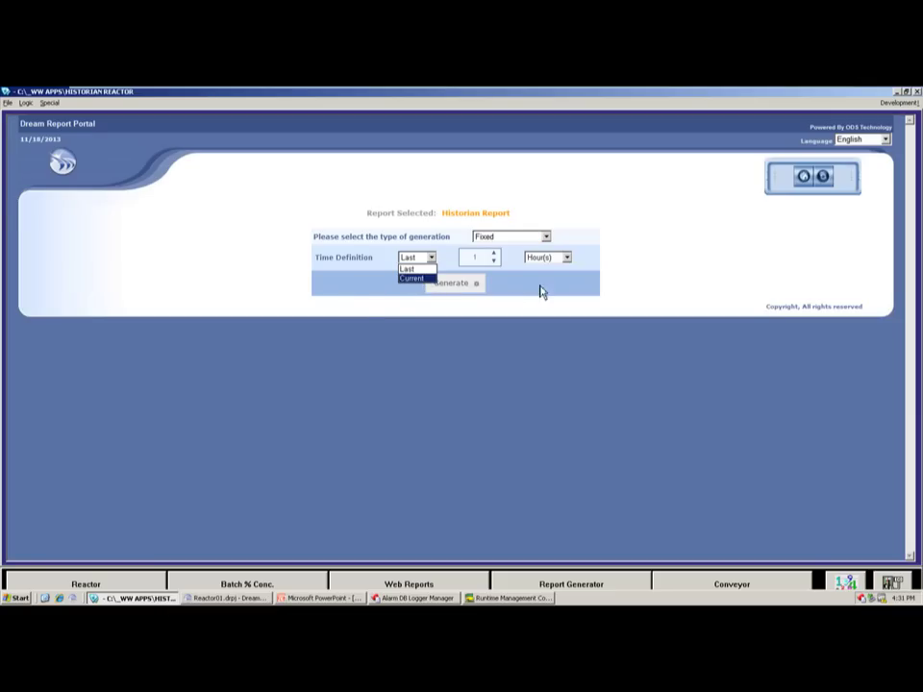
click(590, 304)
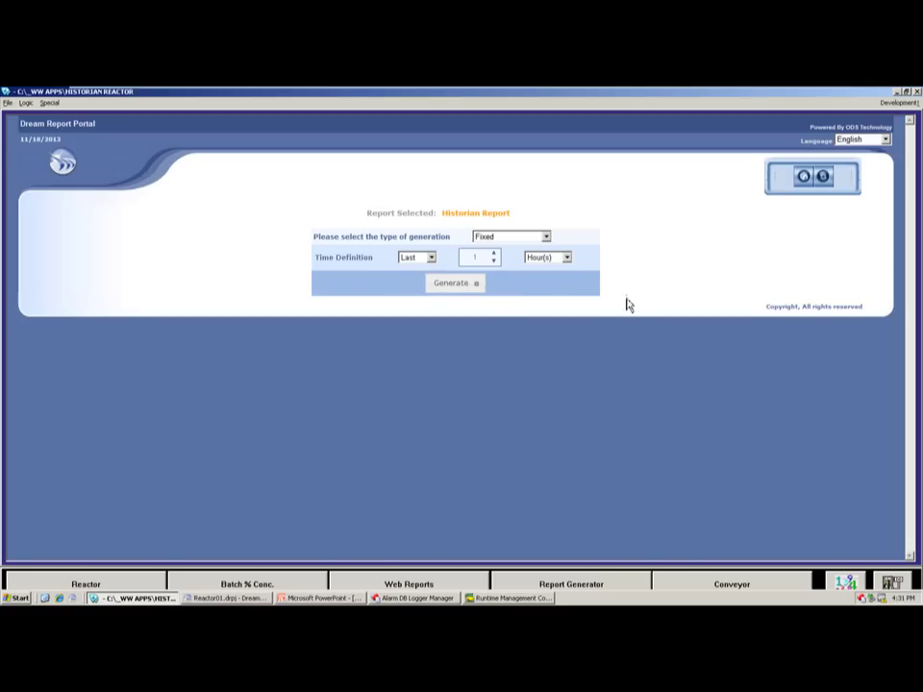
click(448, 284)
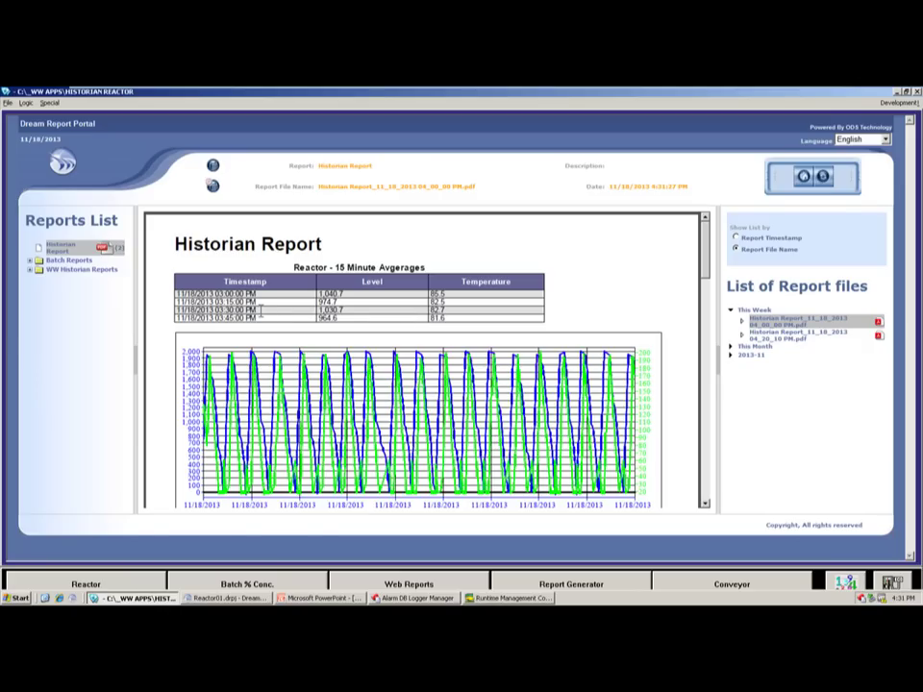
- Scroll down through the Historian Report's trend chart and Reactor Alarms tables
scroll(214, 241, down, 10)
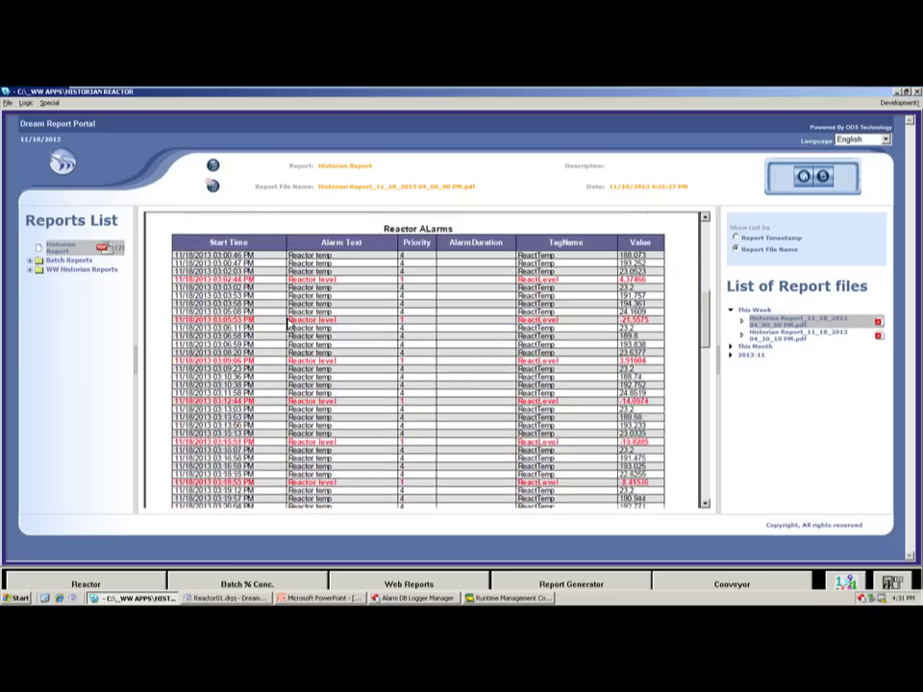
scroll(285, 317, down, 5)
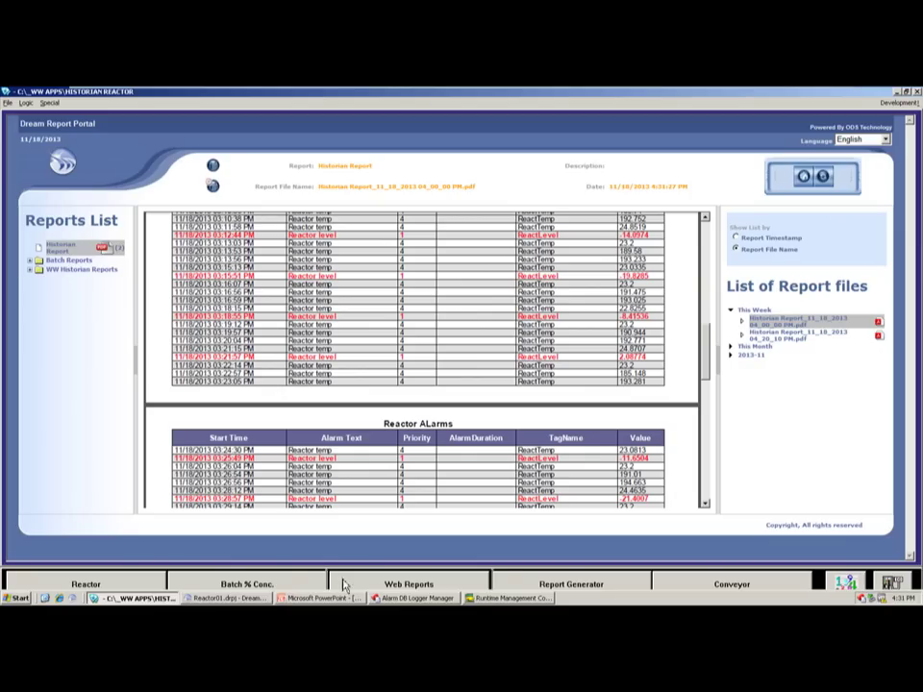
- Open the Web Trend report under WW Historian Reports and set its end time to 04:15 pm
click(32, 272)
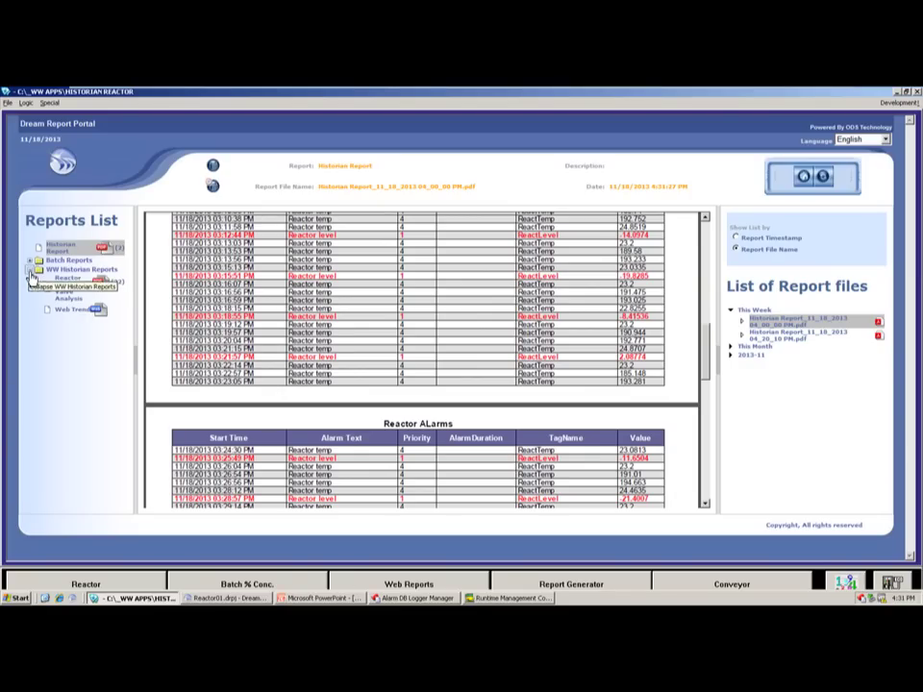
click(79, 309)
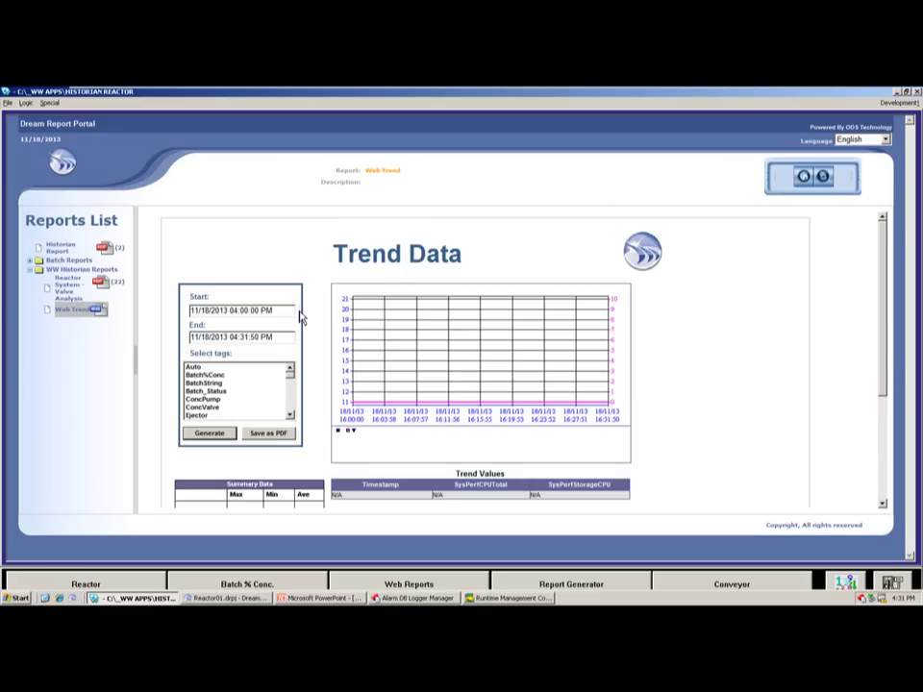
click(252, 311)
key(Escape)
click(248, 339)
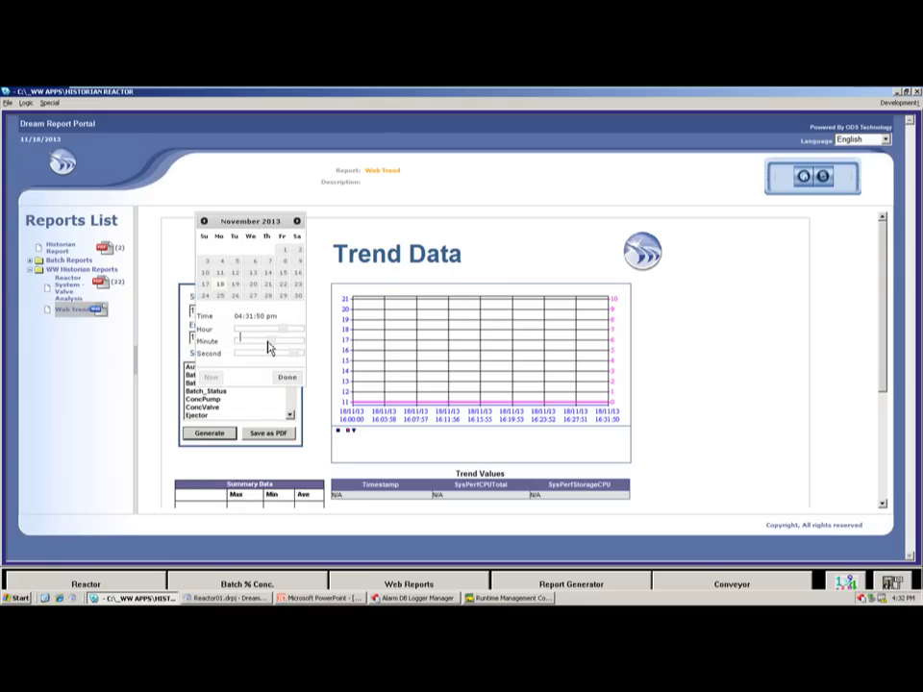
drag(268, 346, 234, 356)
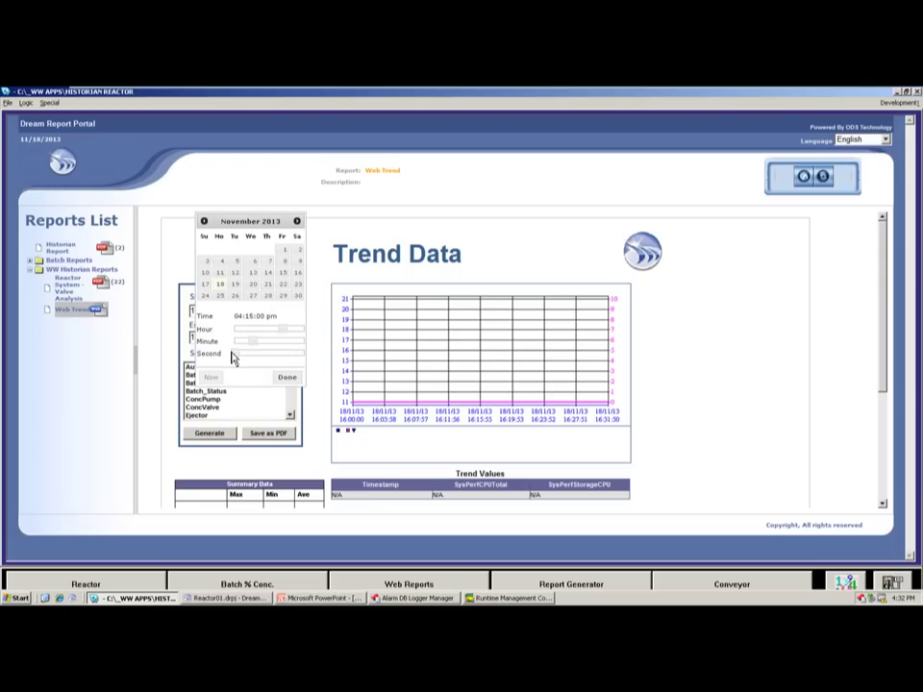
click(288, 378)
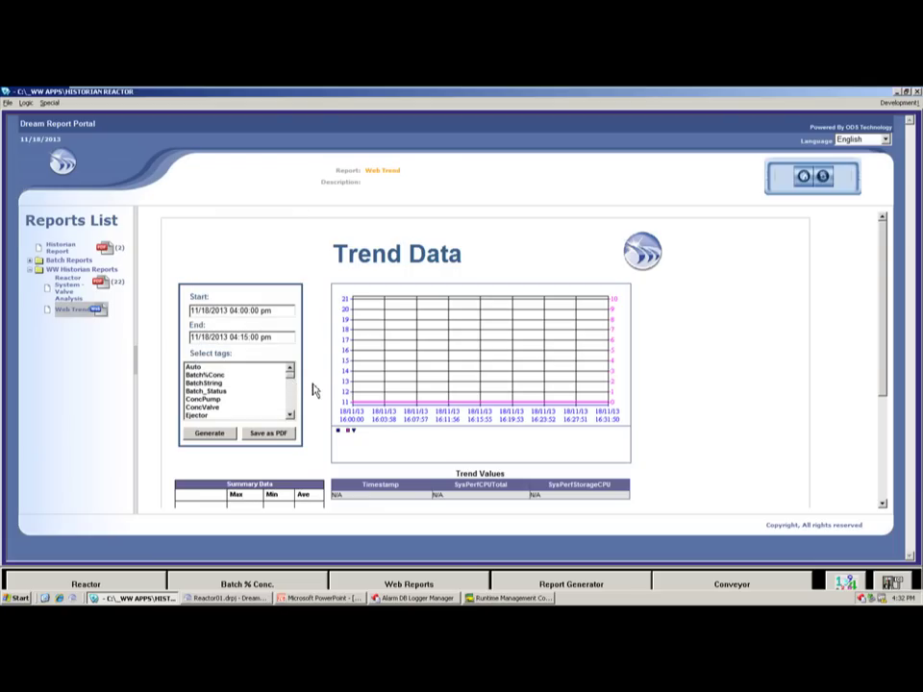
- Select the VectorX, VectorY and VectorZ tags and generate the trend
drag(294, 378, 291, 411)
drag(216, 392, 208, 406)
click(206, 434)
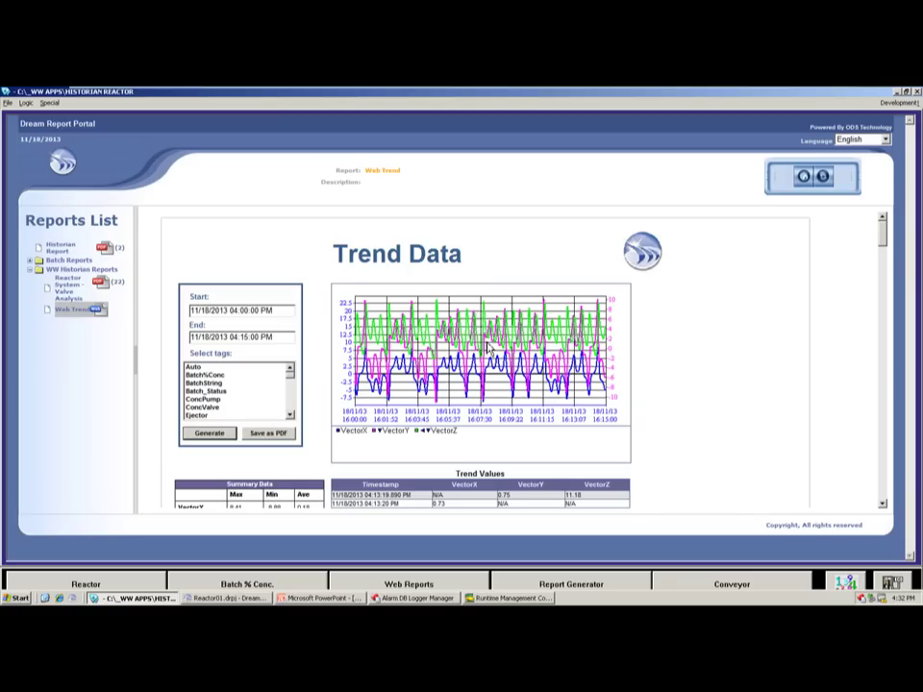
- Review the Summary Data and Trend Values tables, showing VectorX max 8.41, VectorY 10.19, VectorZ 23.81
scroll(538, 346, down, 3)
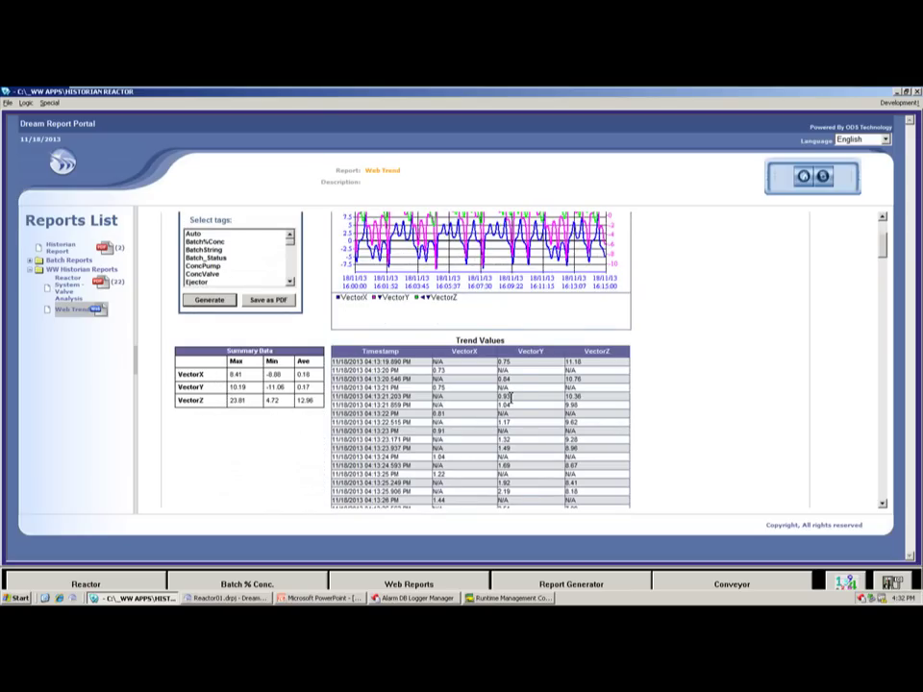
scroll(490, 394, down, 8)
scroll(476, 390, up, 5)
scroll(474, 382, up, 3)
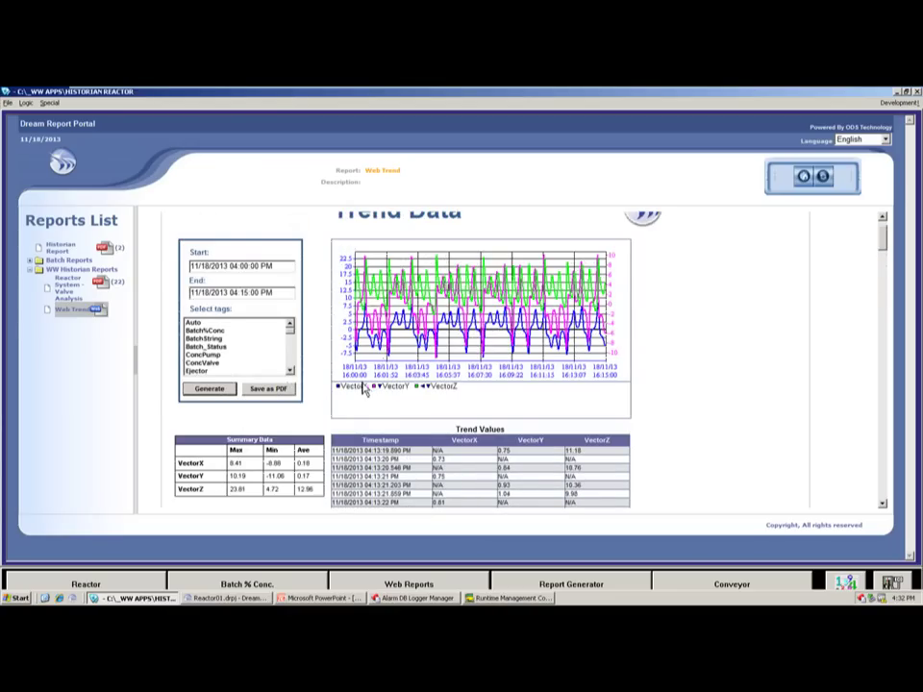
key(alt+Tab)
key(alt+Tab)
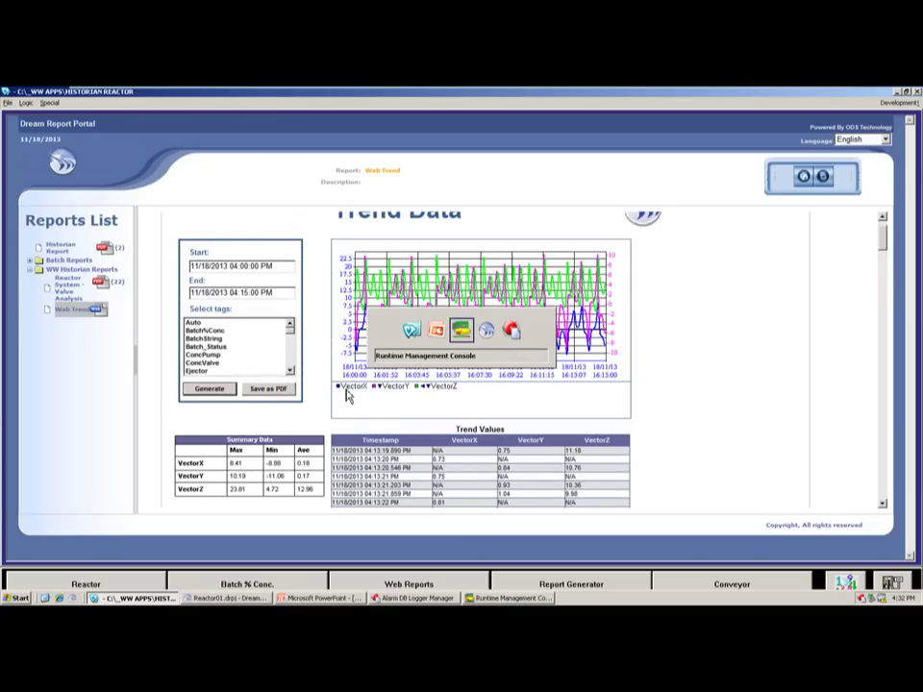
- In the designer's Web Elements, inspect the TP_TagSelector combo box, keeping Show Tag List as source
click(133, 276)
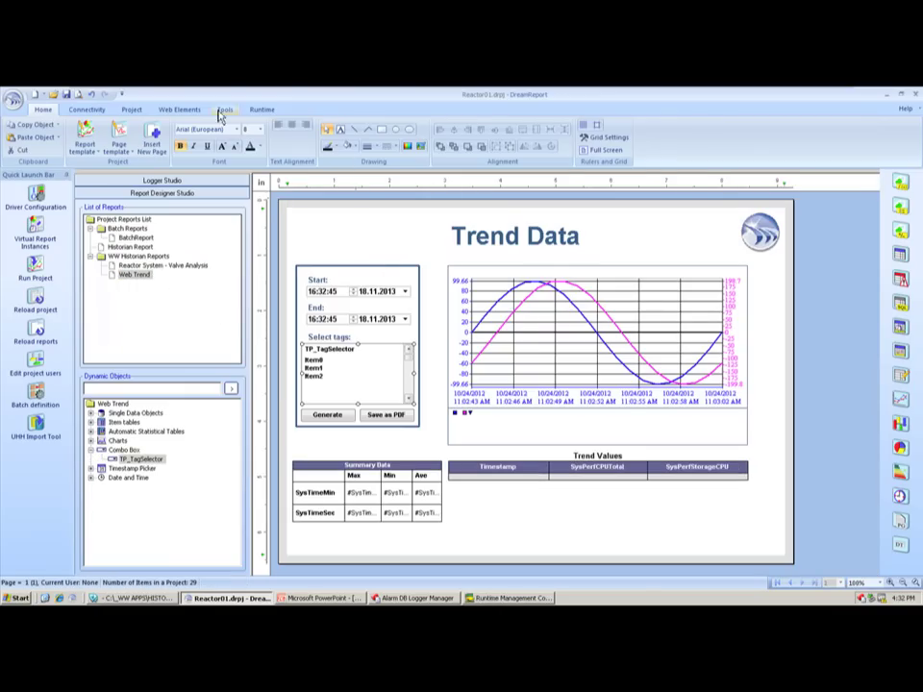
click(180, 110)
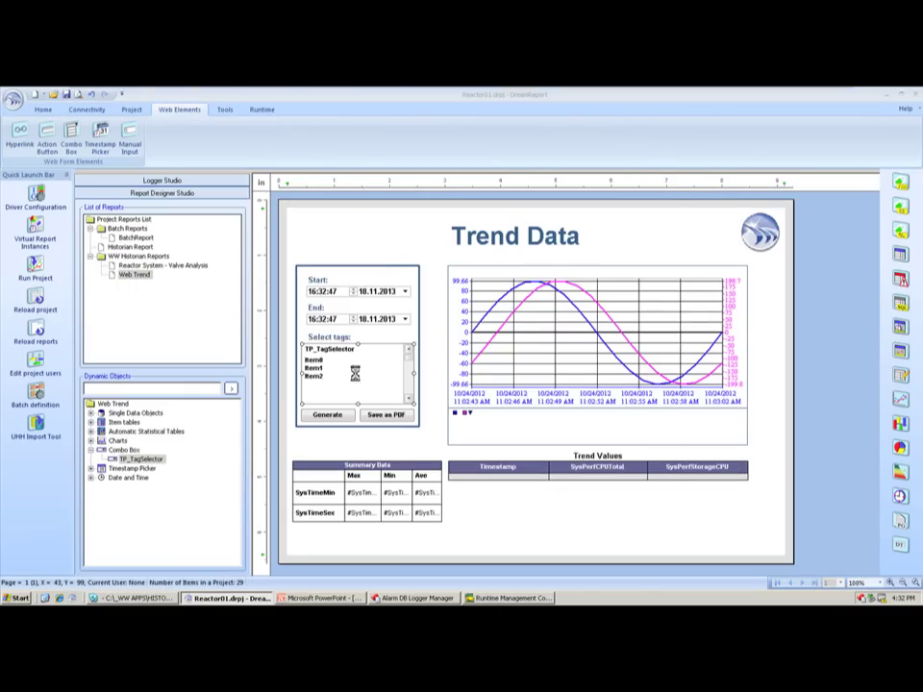
double_click(355, 373)
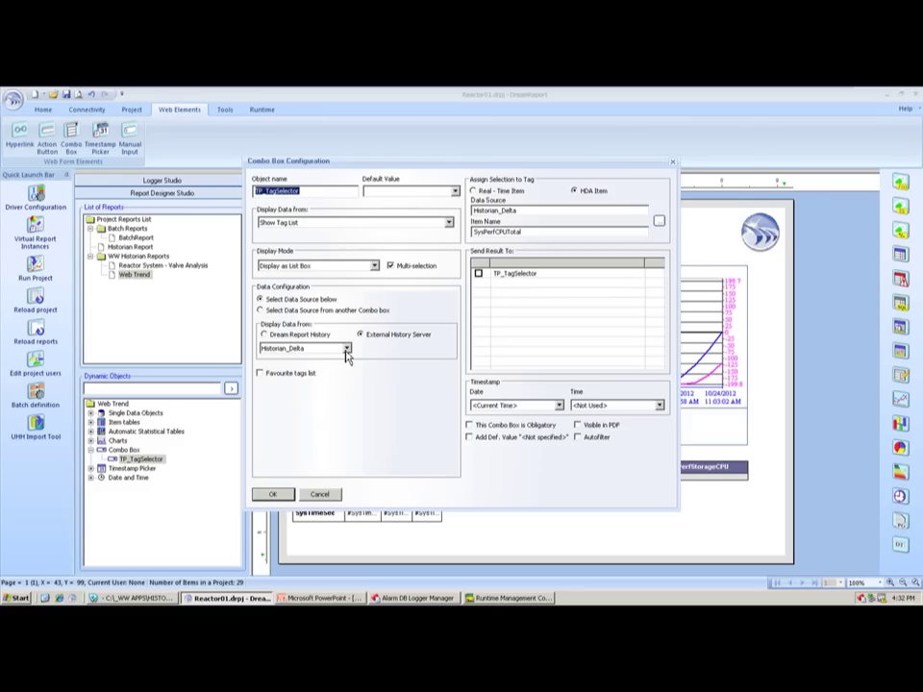
click(448, 223)
click(450, 227)
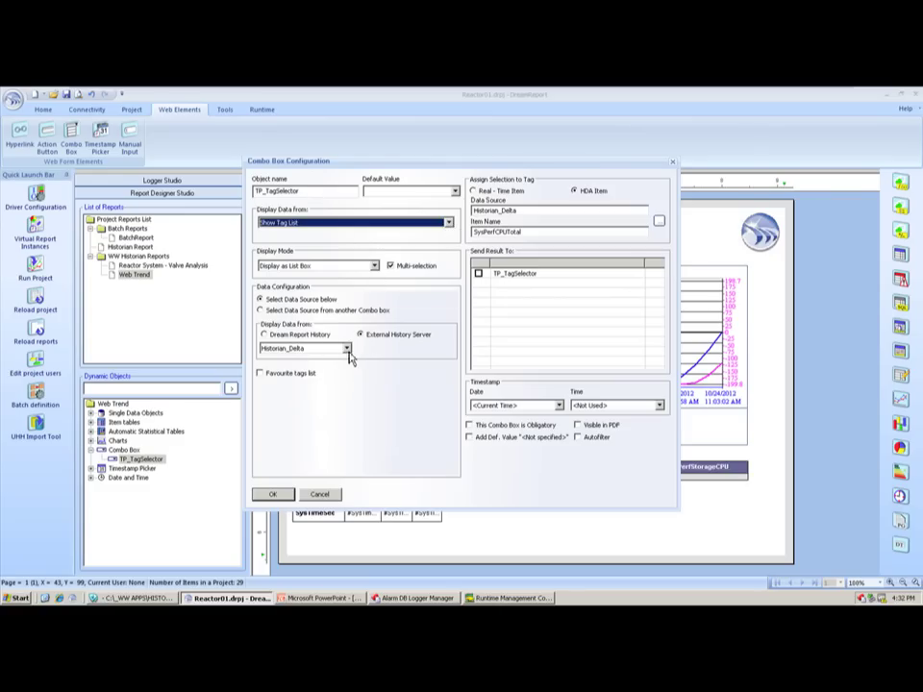
click(320, 495)
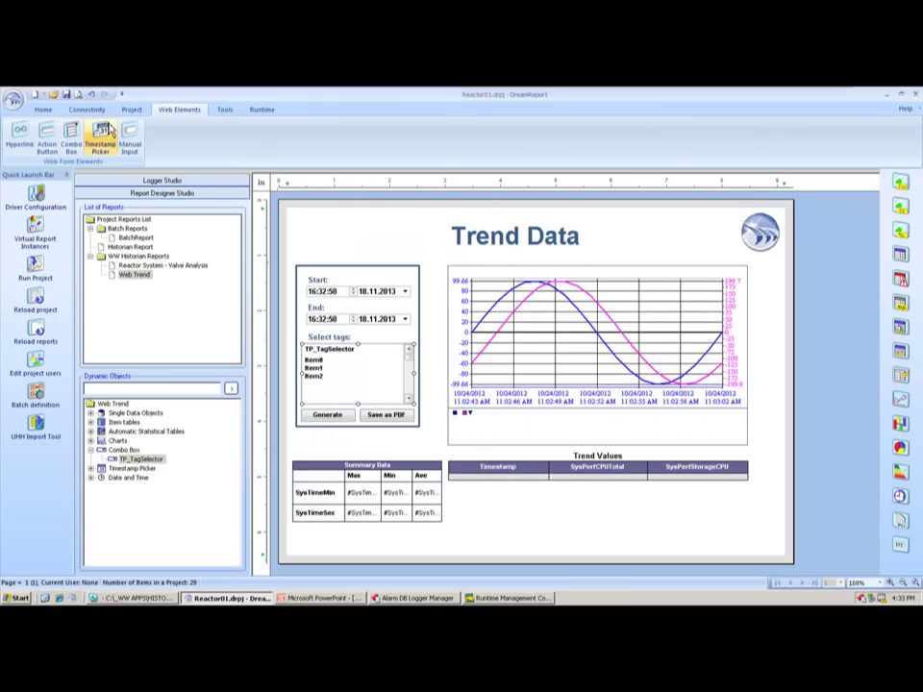
- Inspect the TP_Start and end timestamp pickers and the trend chart properties without changes
double_click(319, 289)
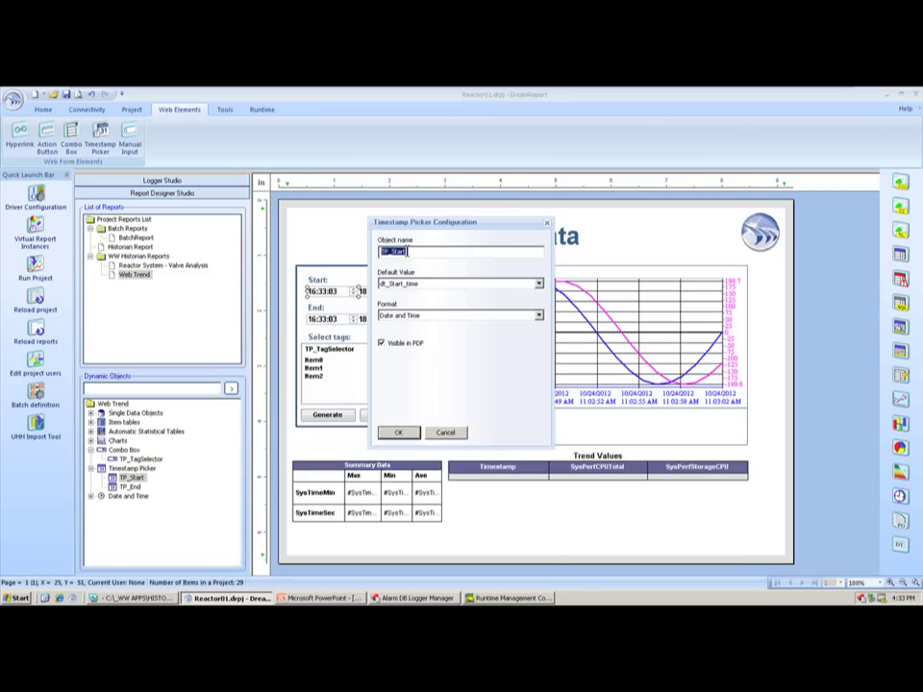
click(415, 432)
double_click(319, 319)
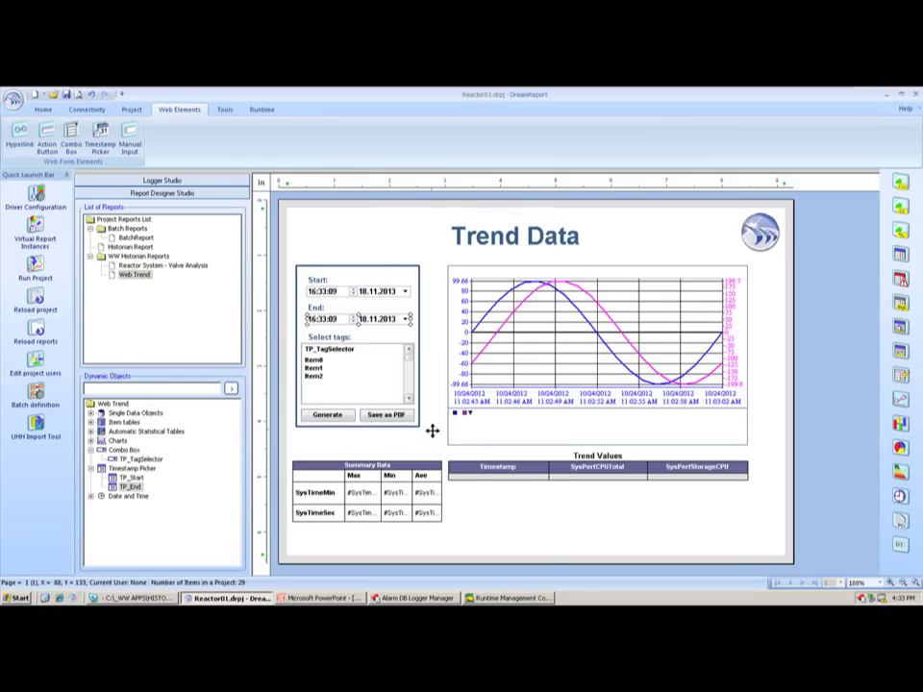
click(550, 335)
double_click(550, 335)
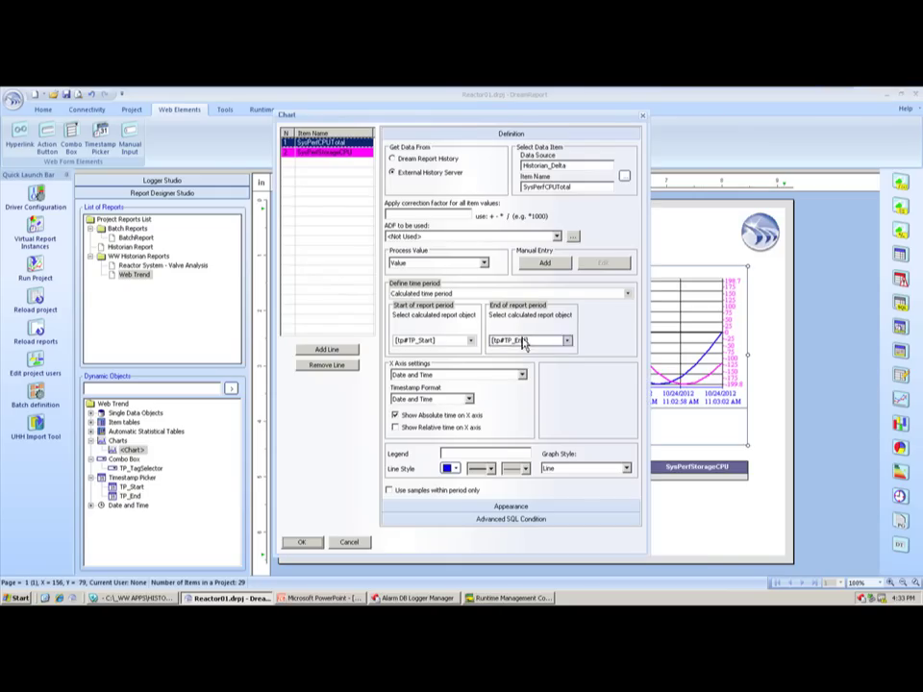
click(348, 541)
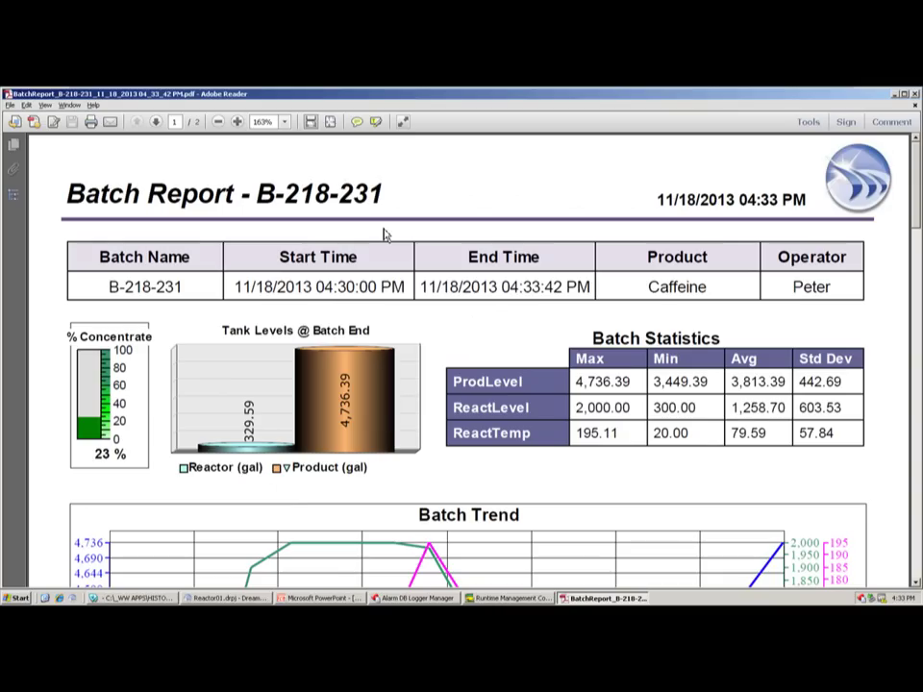
- Scroll the Batch Report B-218-231 PDF, then return to InTouch's Reactor overview screen
scroll(453, 326, down, 2)
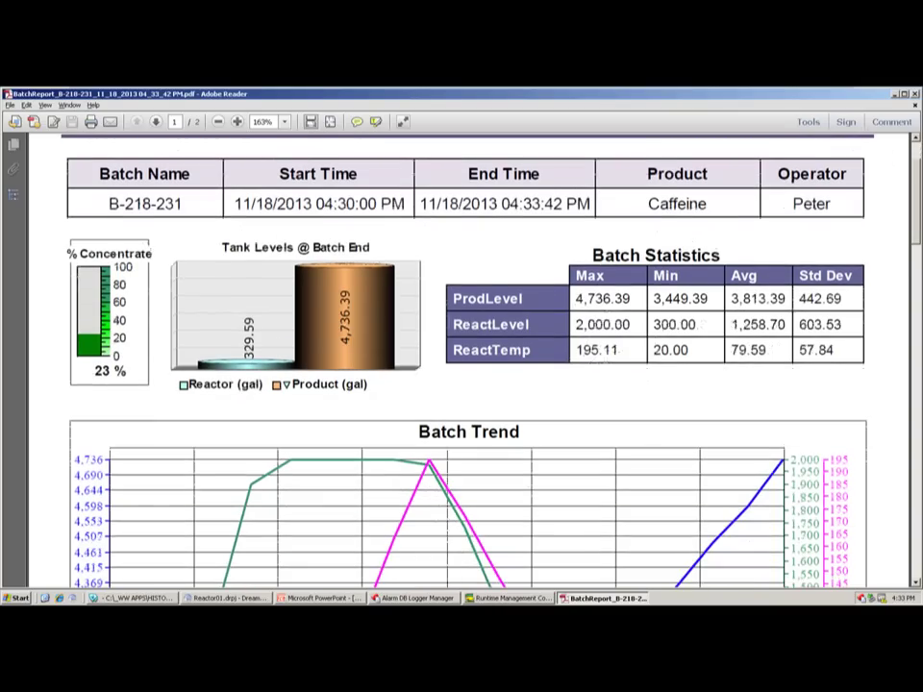
click(141, 597)
click(111, 584)
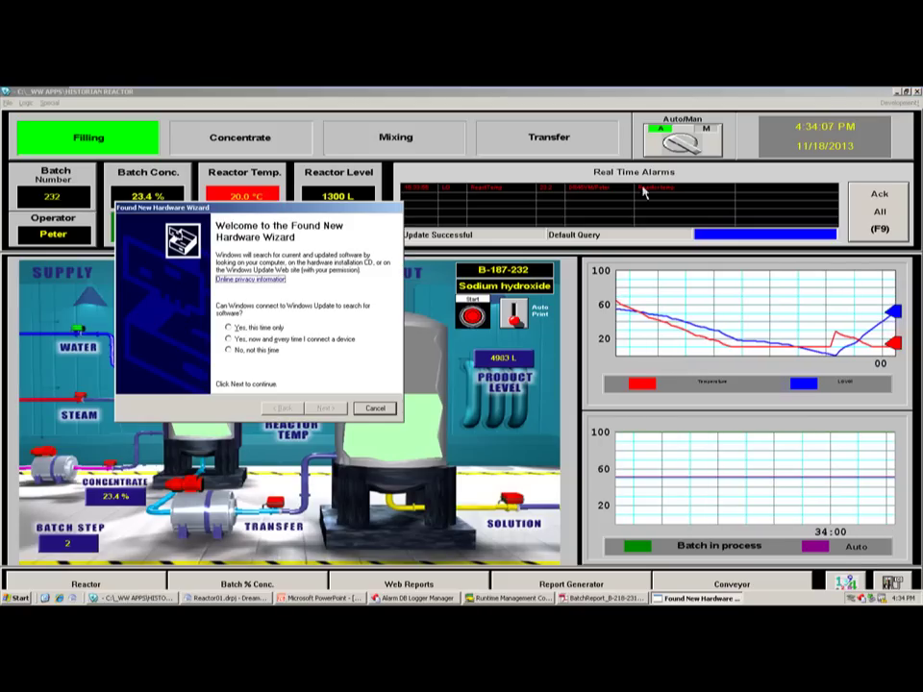
- Cancel the Found New Hardware Wizard and bring the PowerPoint presentation to the front
click(375, 408)
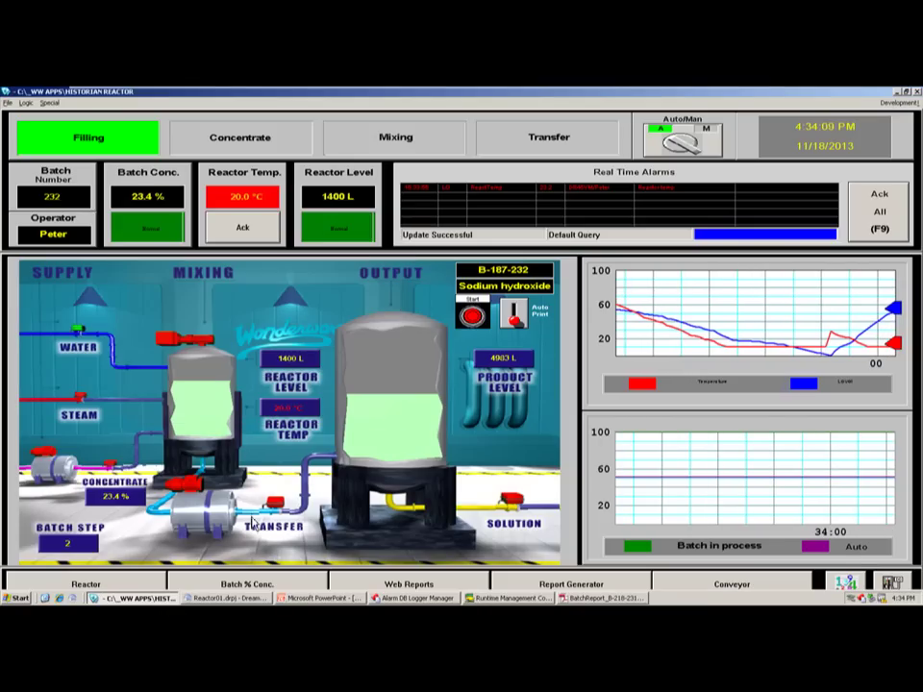
click(313, 599)
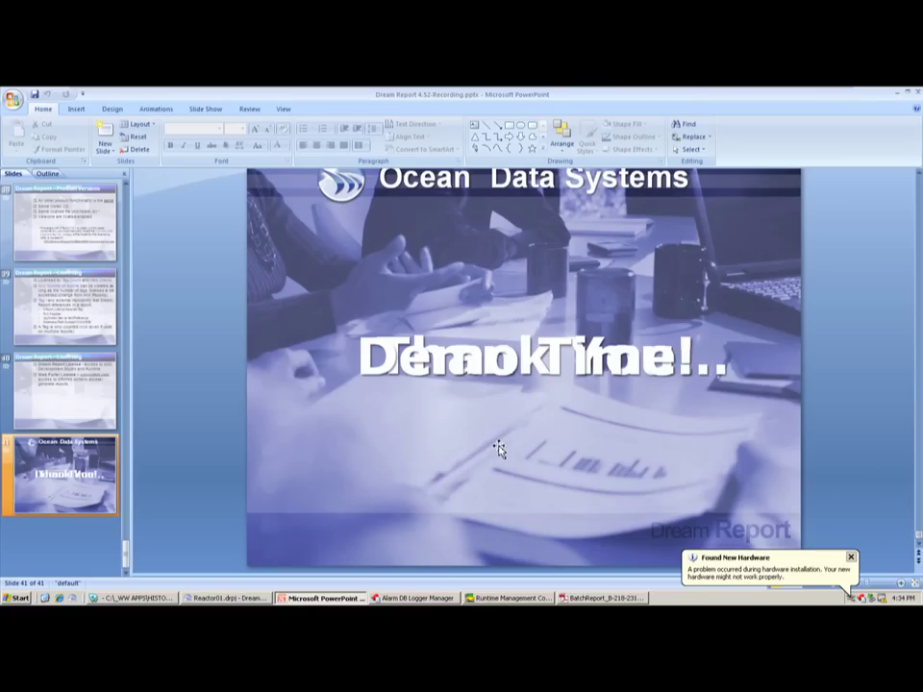
- Scroll back to slide 39, Dream Report – Licensing, then bring up the screen recorder controls
scroll(494, 443, up, 2)
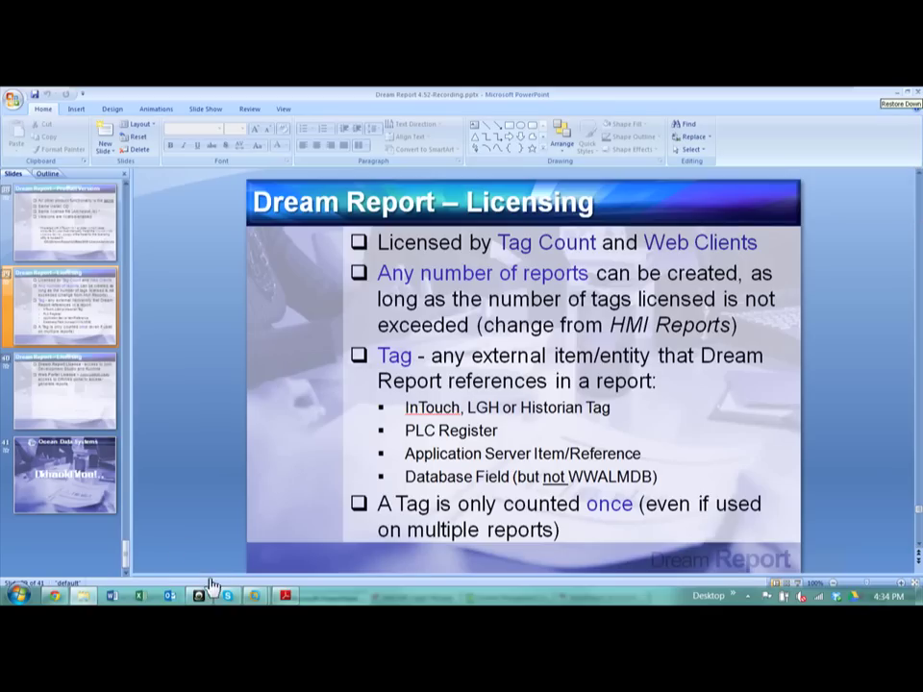
click(200, 596)
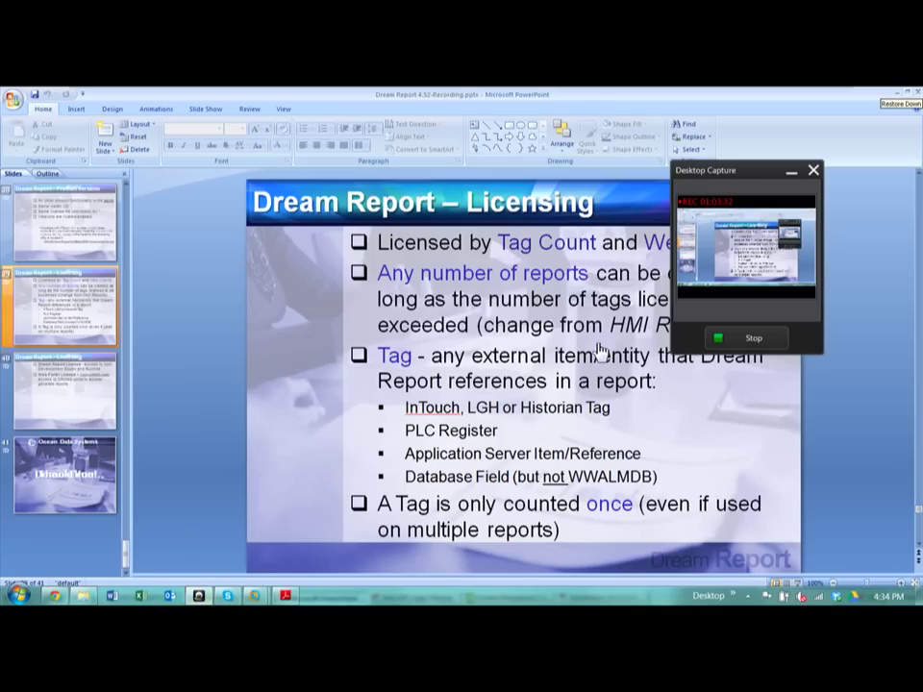